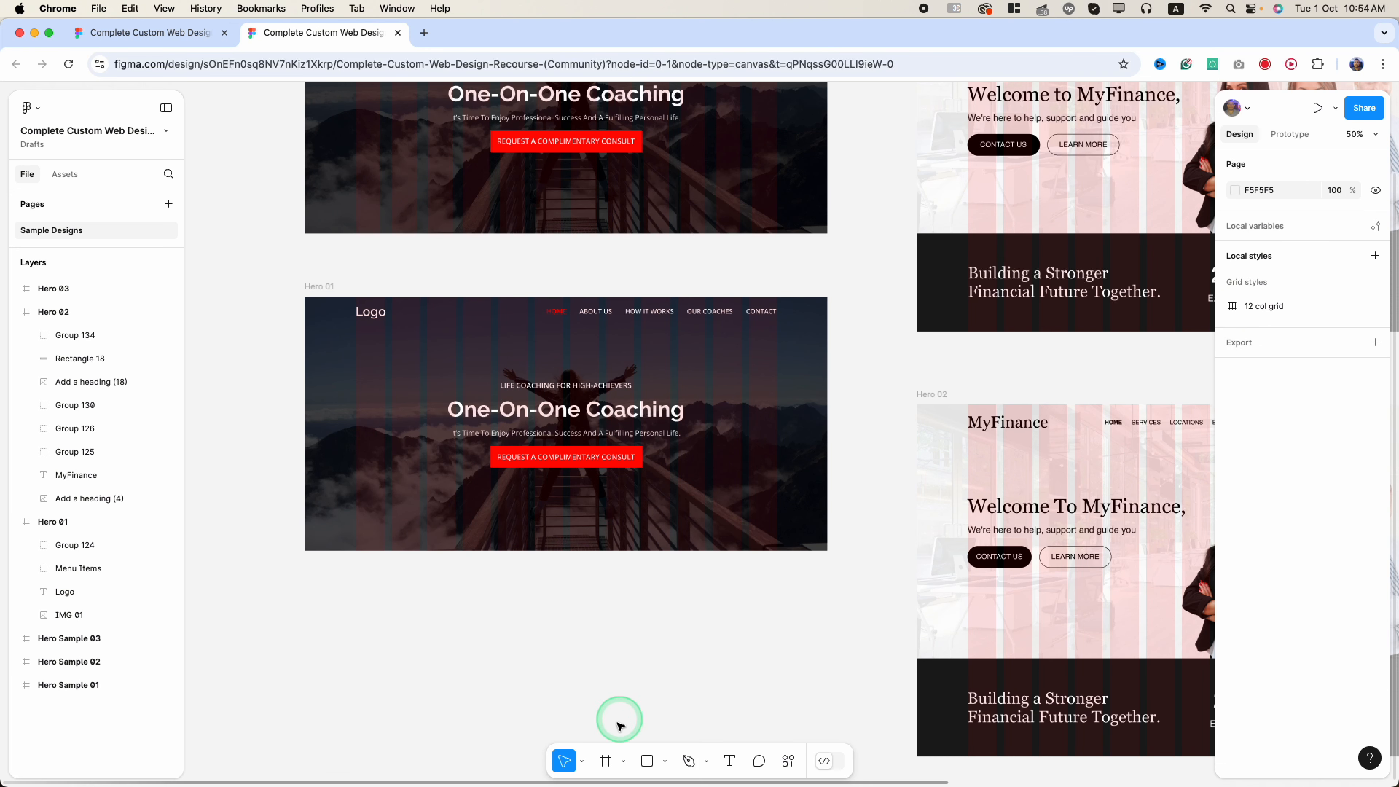
- Create a Desktop 1440×1024 frame placed below Hero 01
{"action": "left_click", "coordinate": [605, 761]}
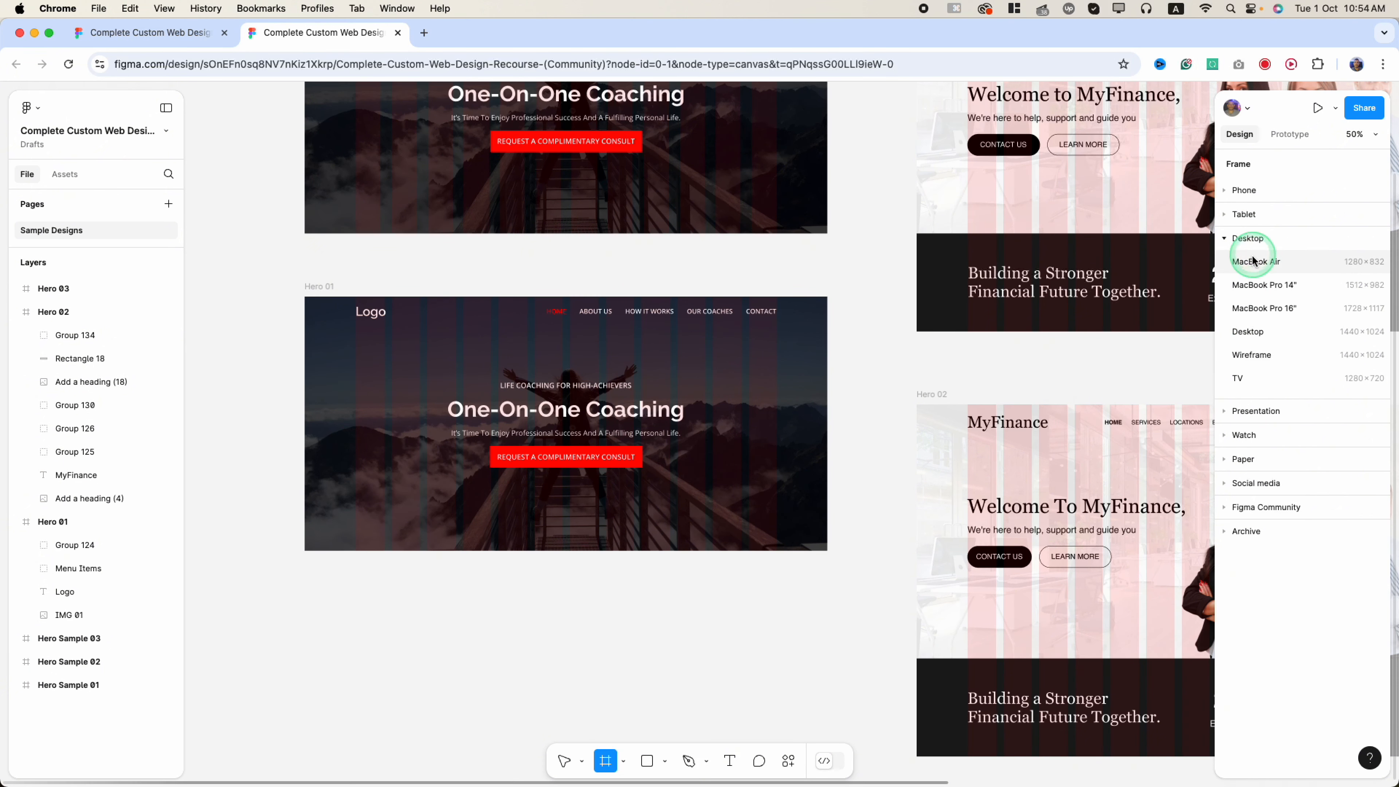
{"action": "left_click", "coordinate": [1258, 330]}
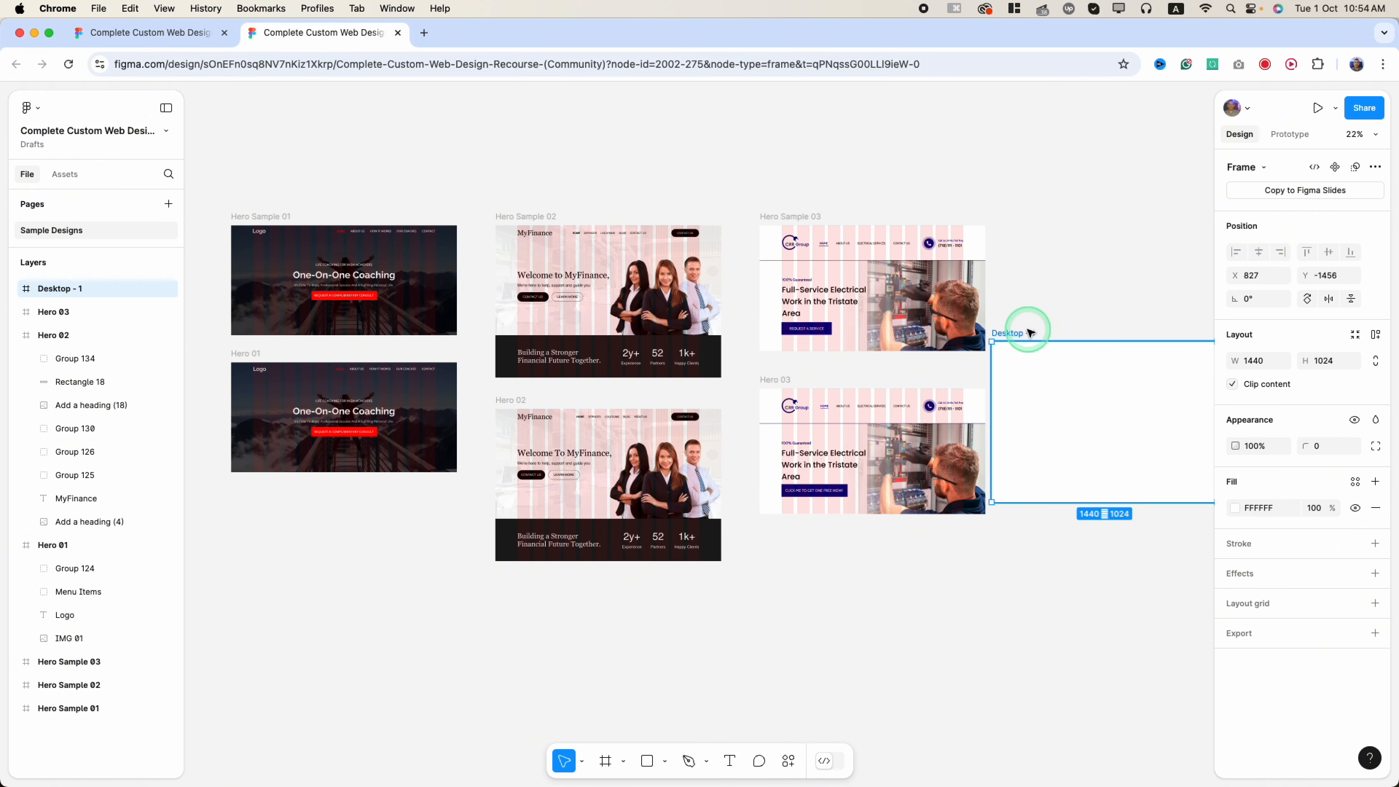
{"action": "left_click_drag", "start_coordinate": [1030, 328], "coordinate": [266, 491]}
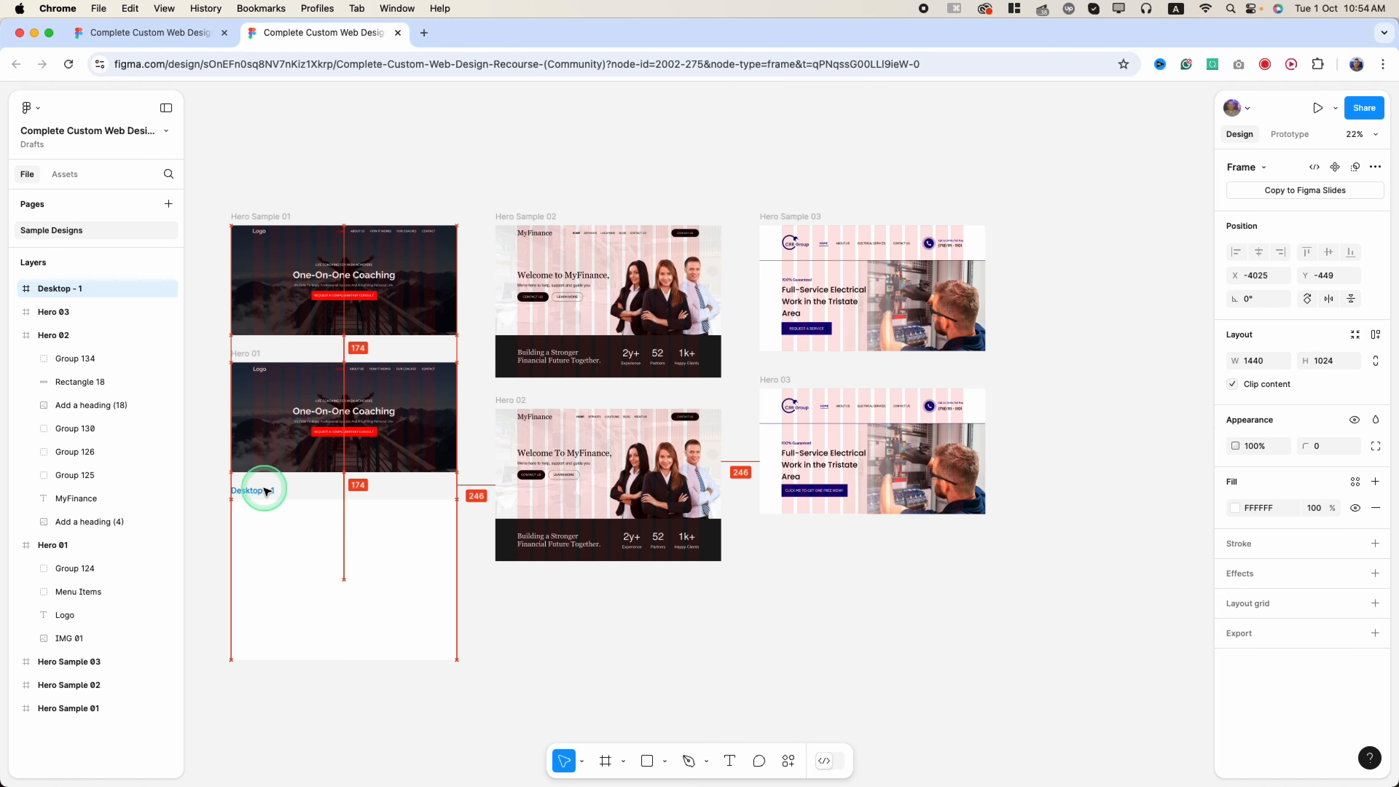
- Rename the new frame to 'Hero 01 with Auto layout'
{"action": "scroll", "coordinate": [266, 491], "scroll_direction": "up", "scroll_amount": 5}
{"action": "scroll", "coordinate": [252, 445], "scroll_direction": "up", "scroll_amount": 1}
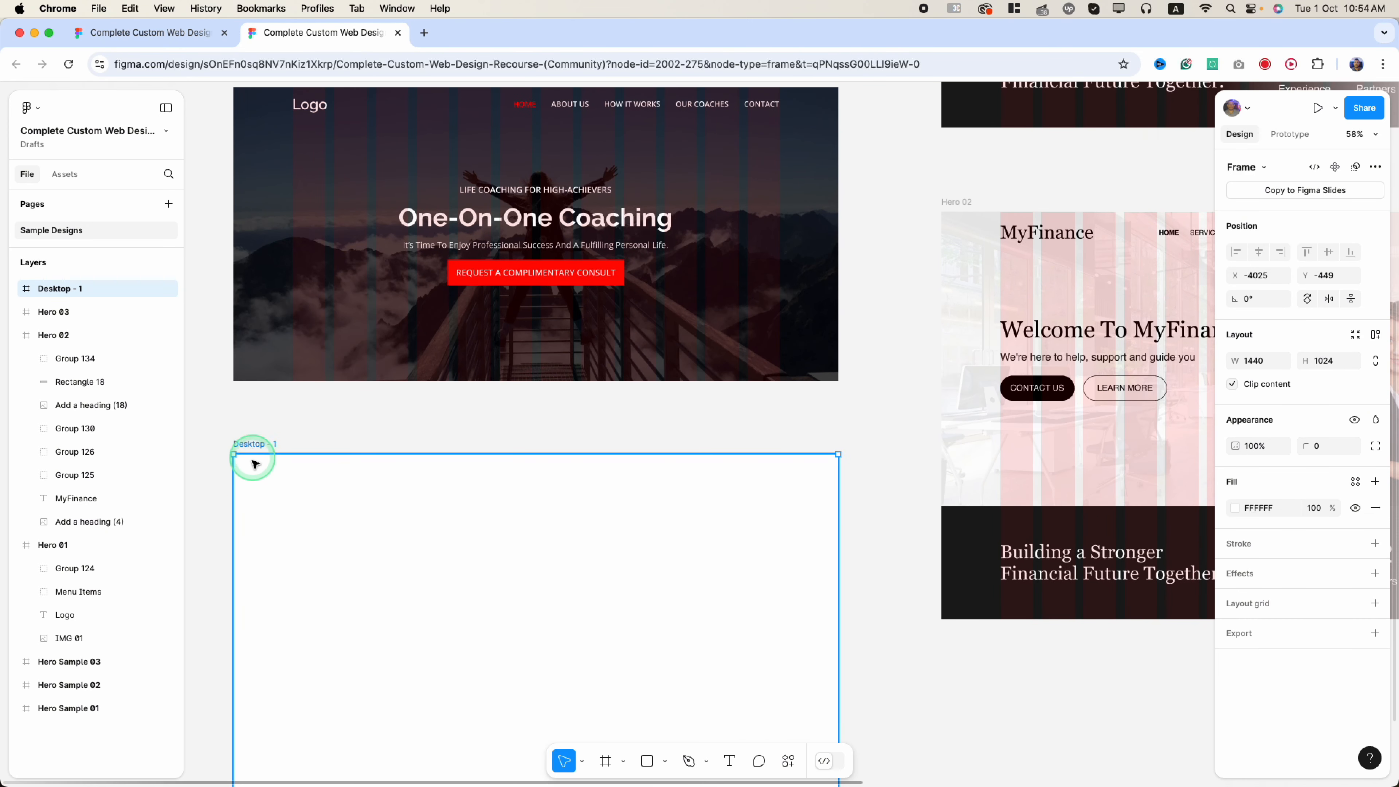
{"action": "scroll", "coordinate": [312, 472], "scroll_direction": "up", "scroll_amount": 2}
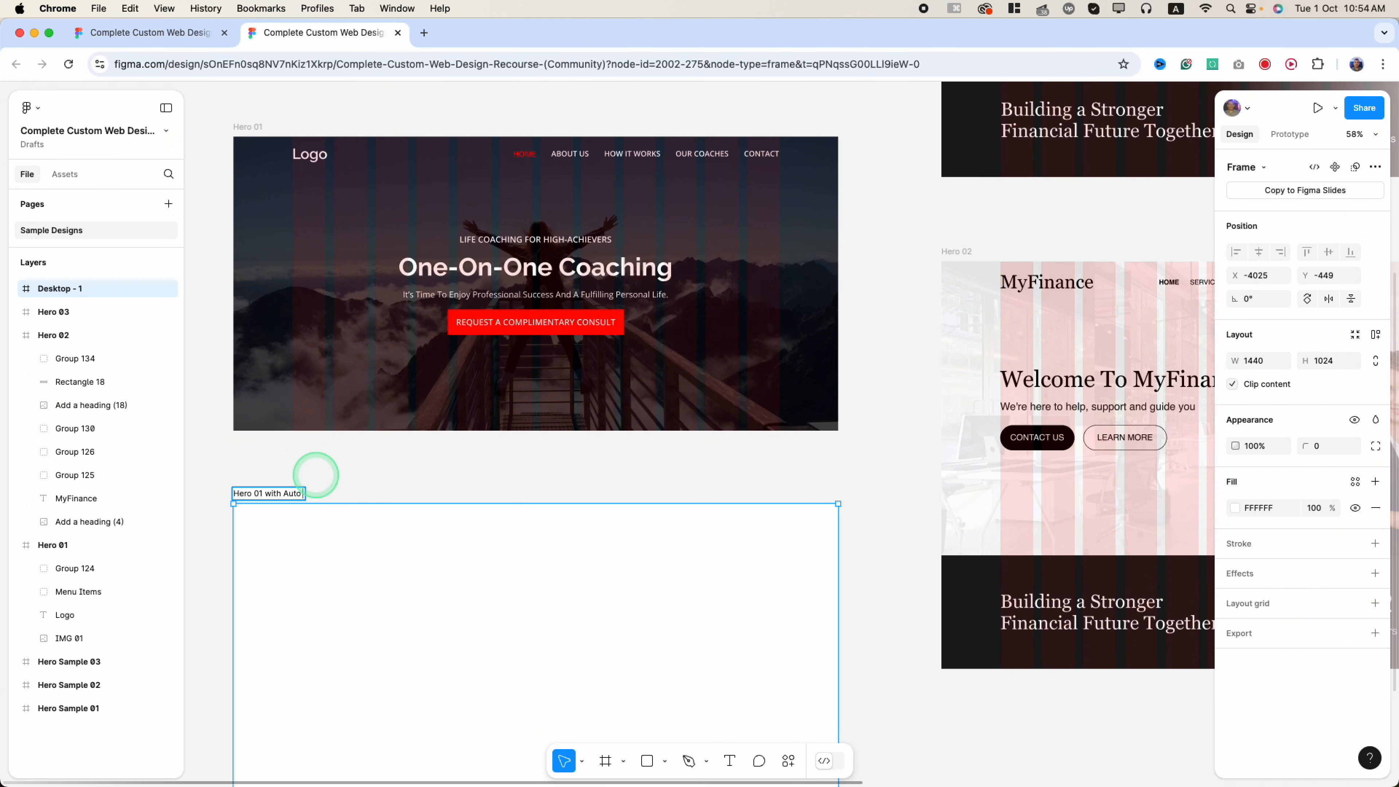
{"action": "type", "text": "yout"}
{"action": "key", "text": "Return"}
{"action": "scroll", "coordinate": [471, 567], "scroll_direction": "down", "scroll_amount": 3}
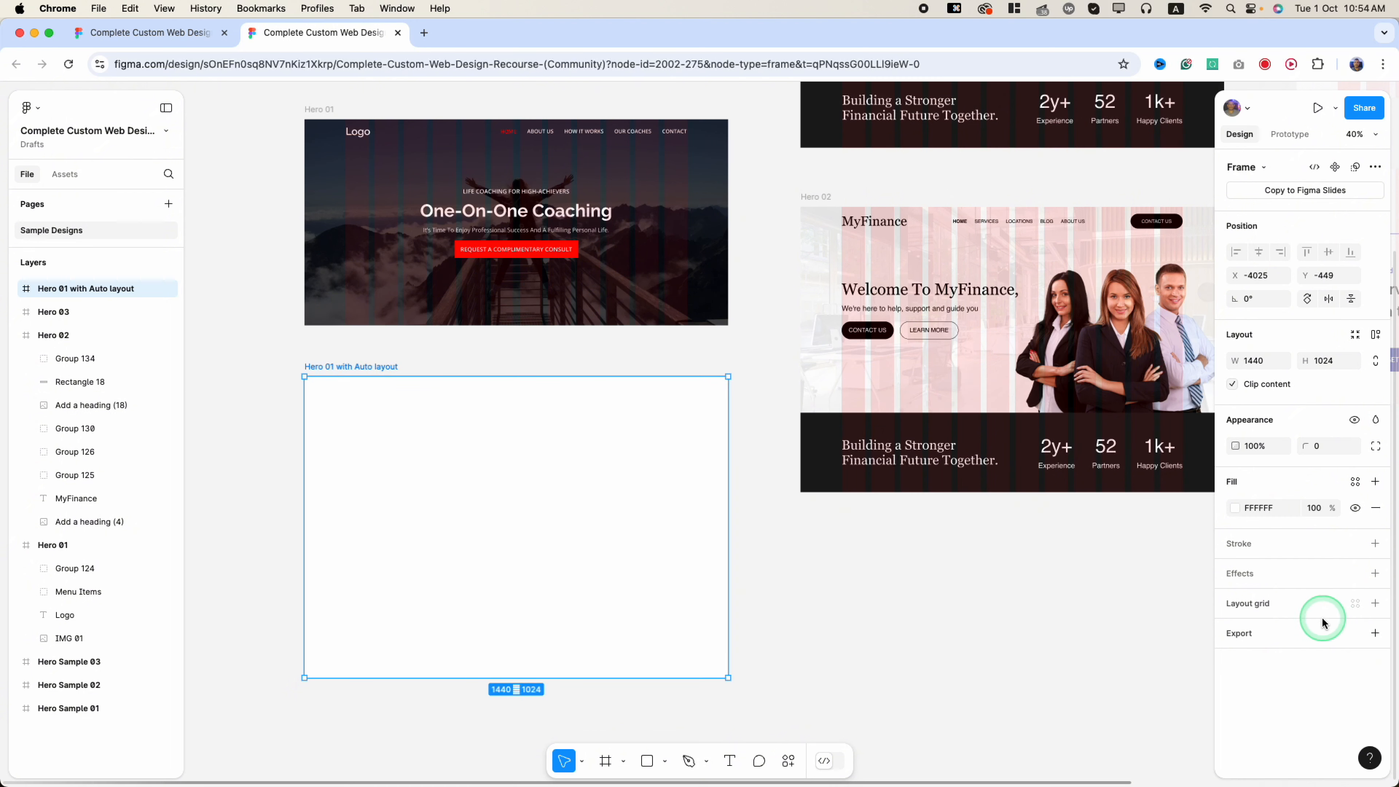
- Apply the saved '12 col grid' layout grid style to the new frame
{"action": "left_click", "coordinate": [1355, 603]}
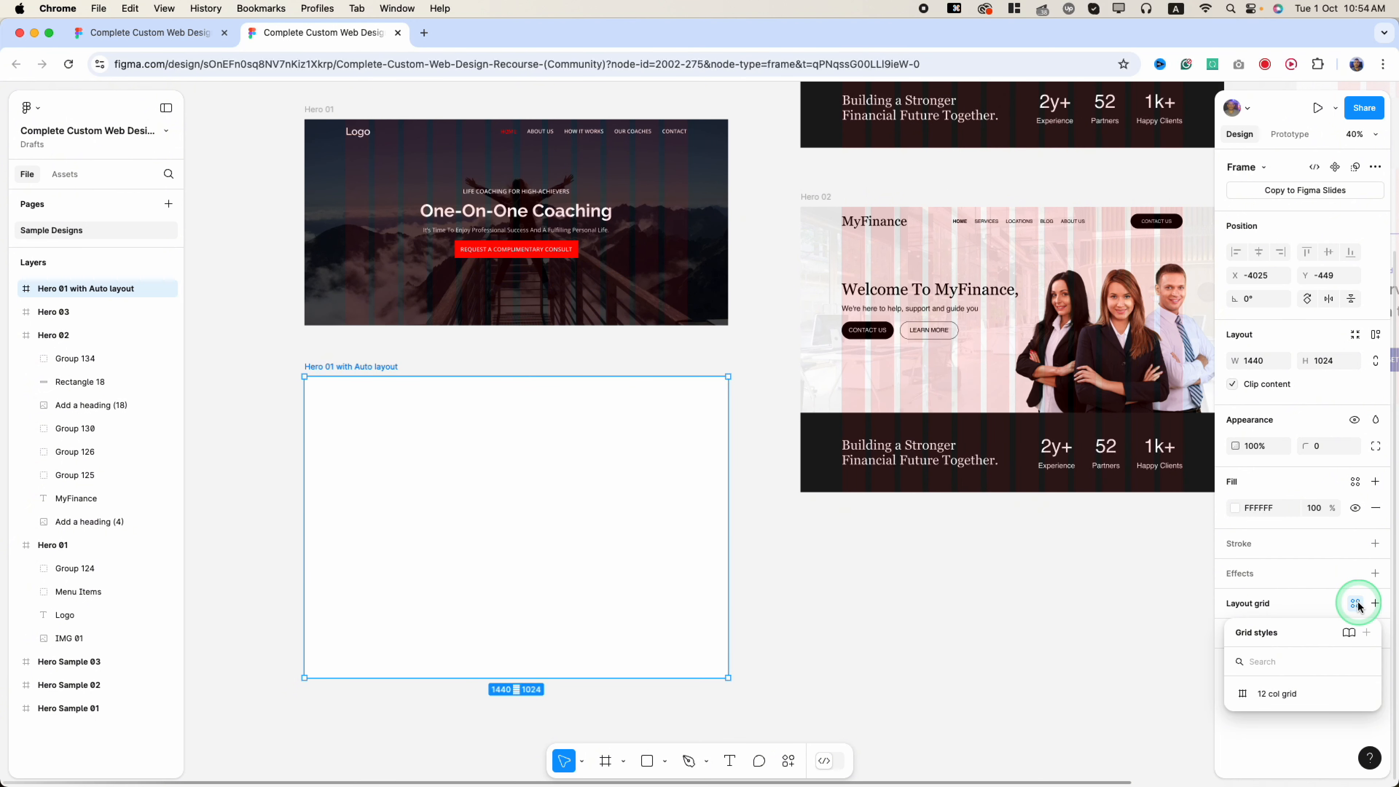
{"action": "left_click", "coordinate": [1285, 696]}
{"action": "left_click", "coordinate": [1273, 703]}
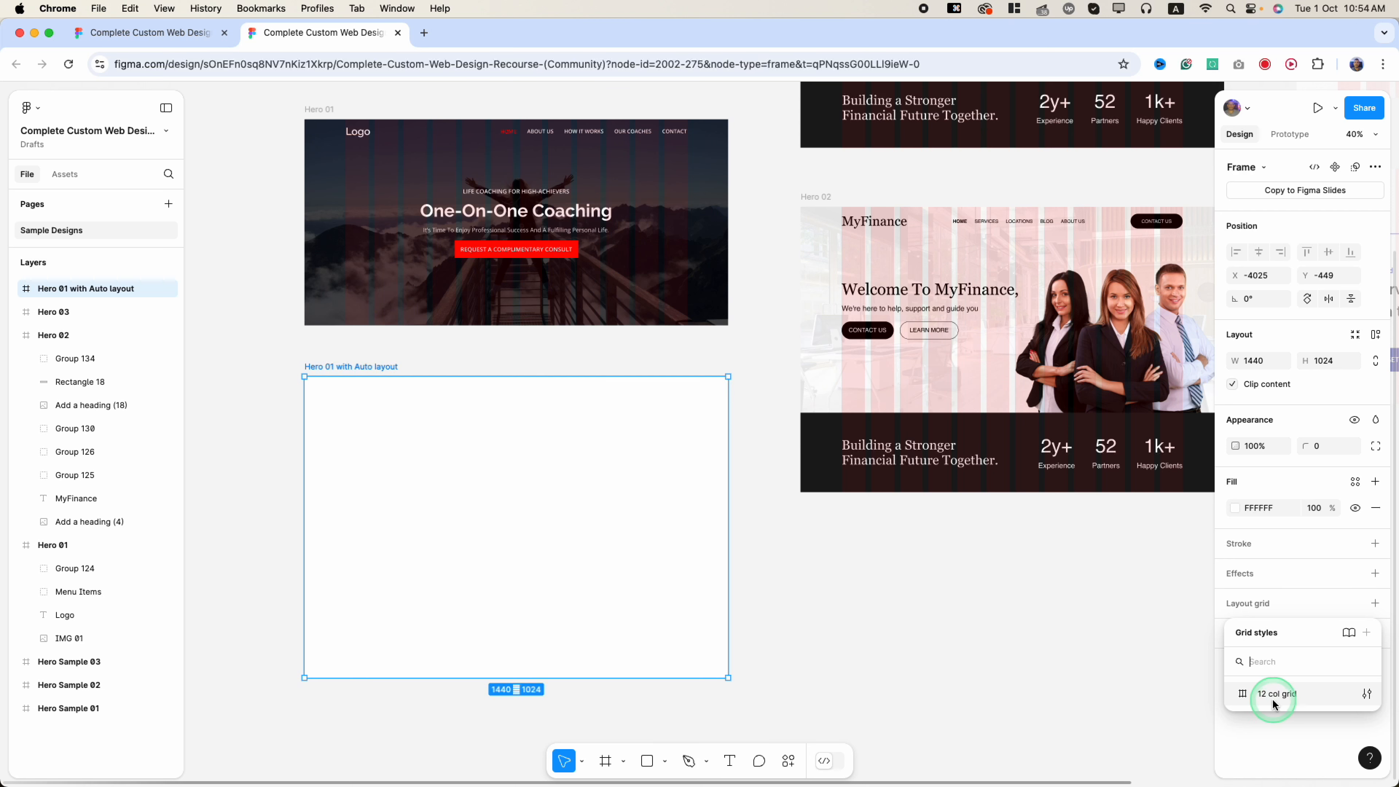
{"action": "left_click", "coordinate": [1283, 703]}
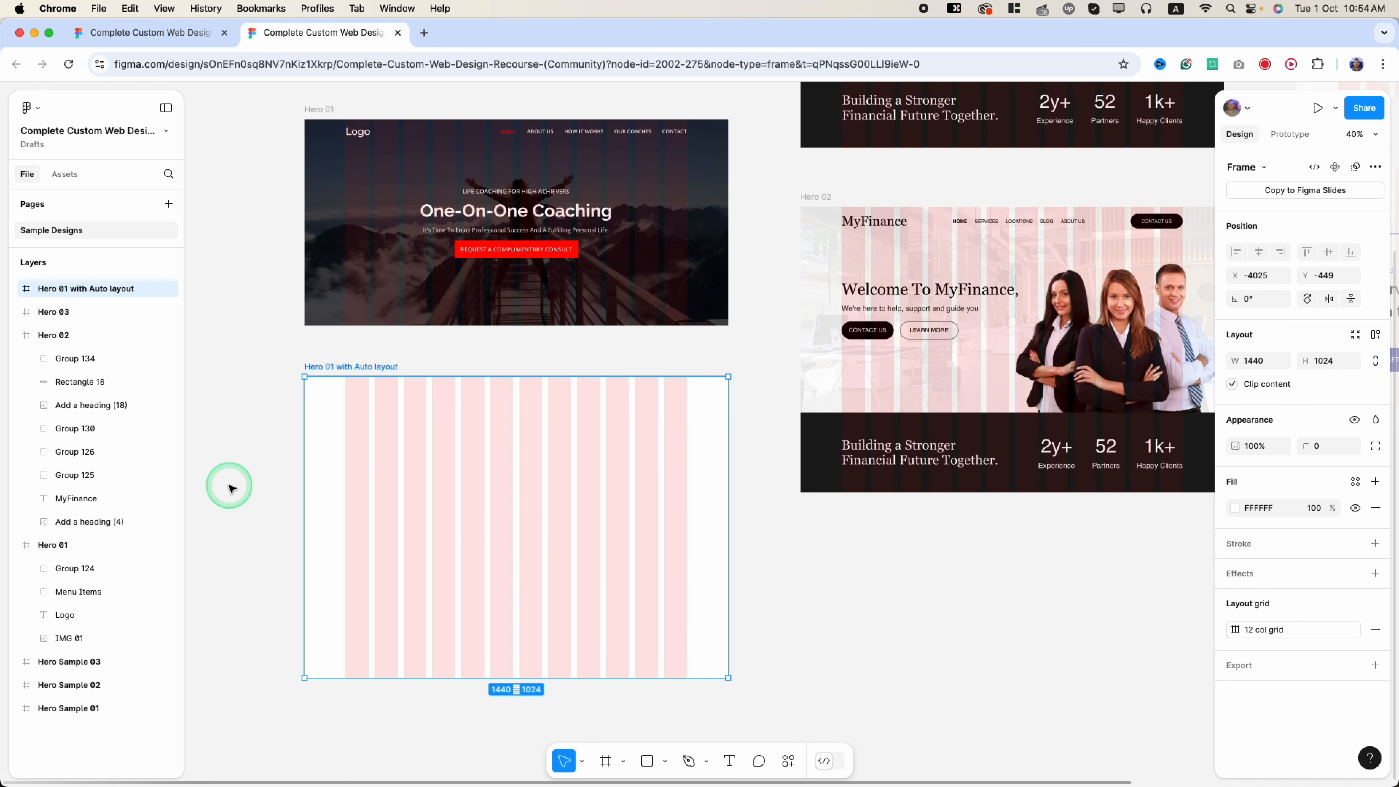
{"action": "scroll", "coordinate": [235, 490], "scroll_direction": "up", "scroll_amount": 1}
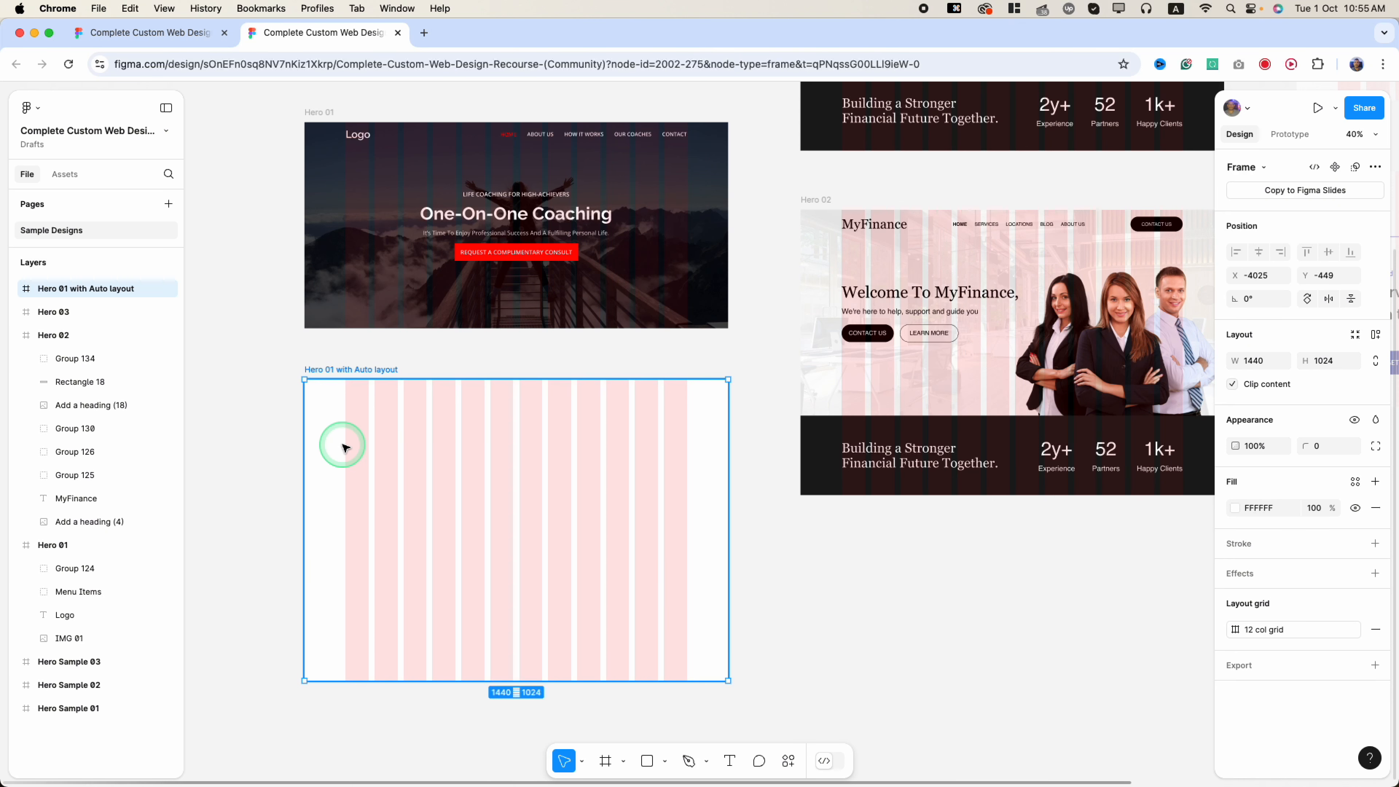
- Add auto layout (Shift+A) to the frame and align its contents top centre
{"action": "key", "text": "shift+a"}
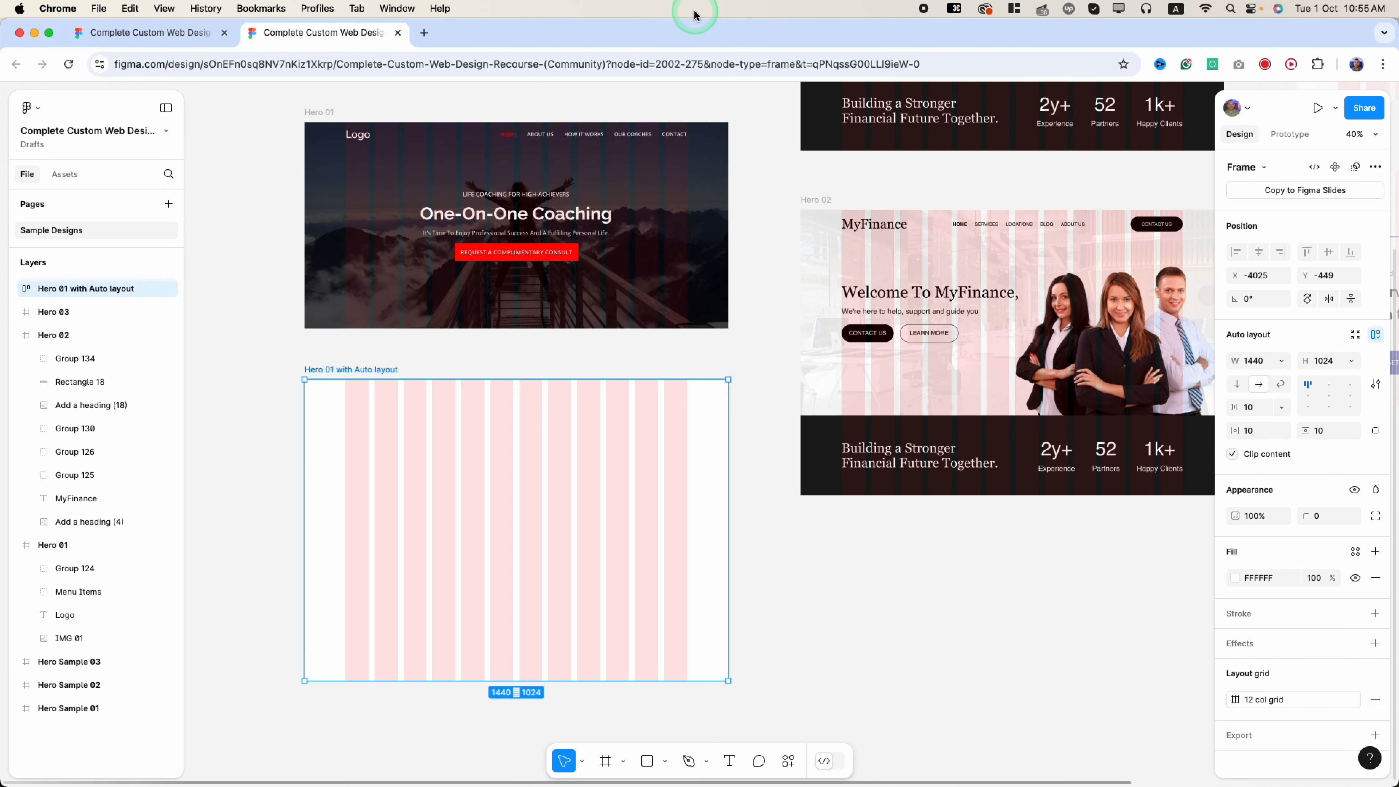
{"action": "scroll", "coordinate": [1324, 468], "scroll_direction": "down", "scroll_amount": 1}
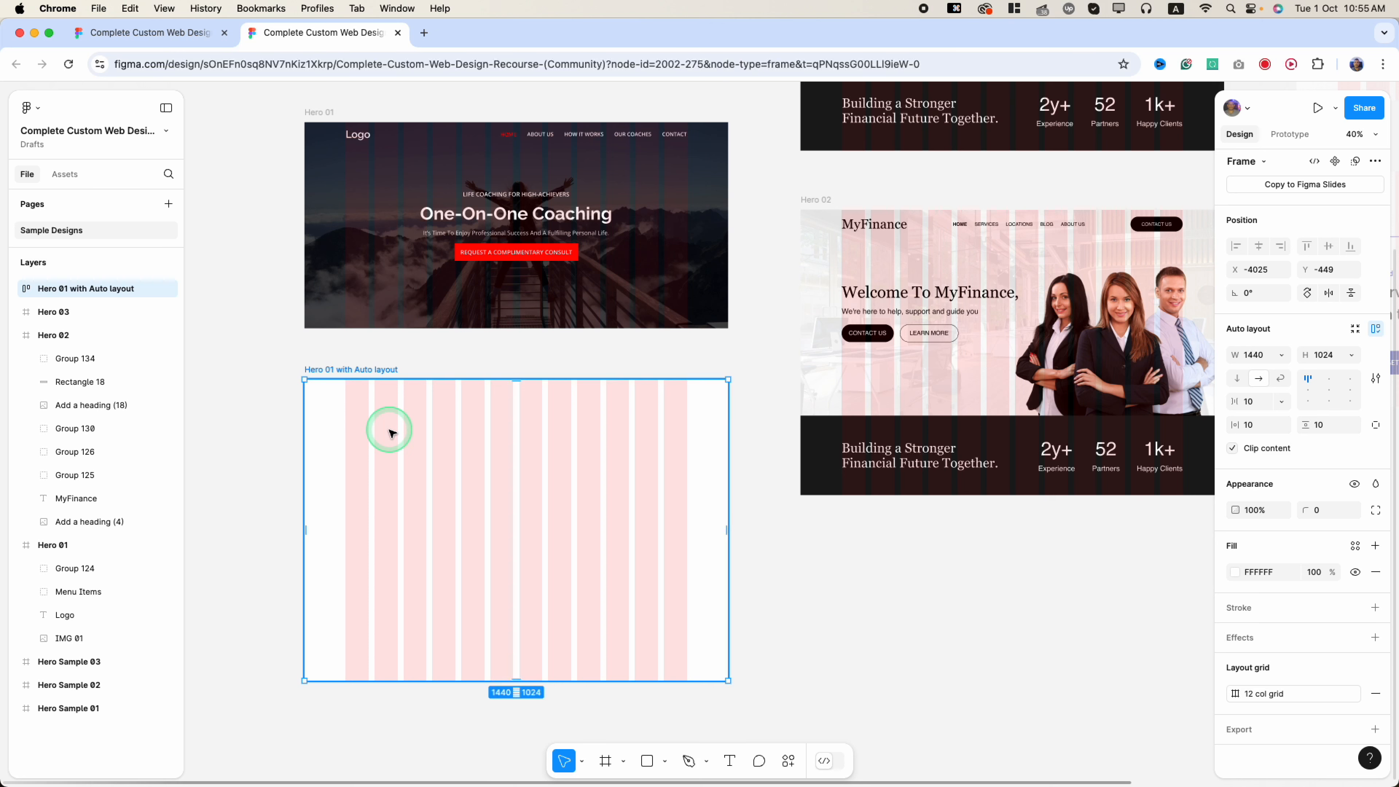
{"action": "left_click", "coordinate": [1328, 380]}
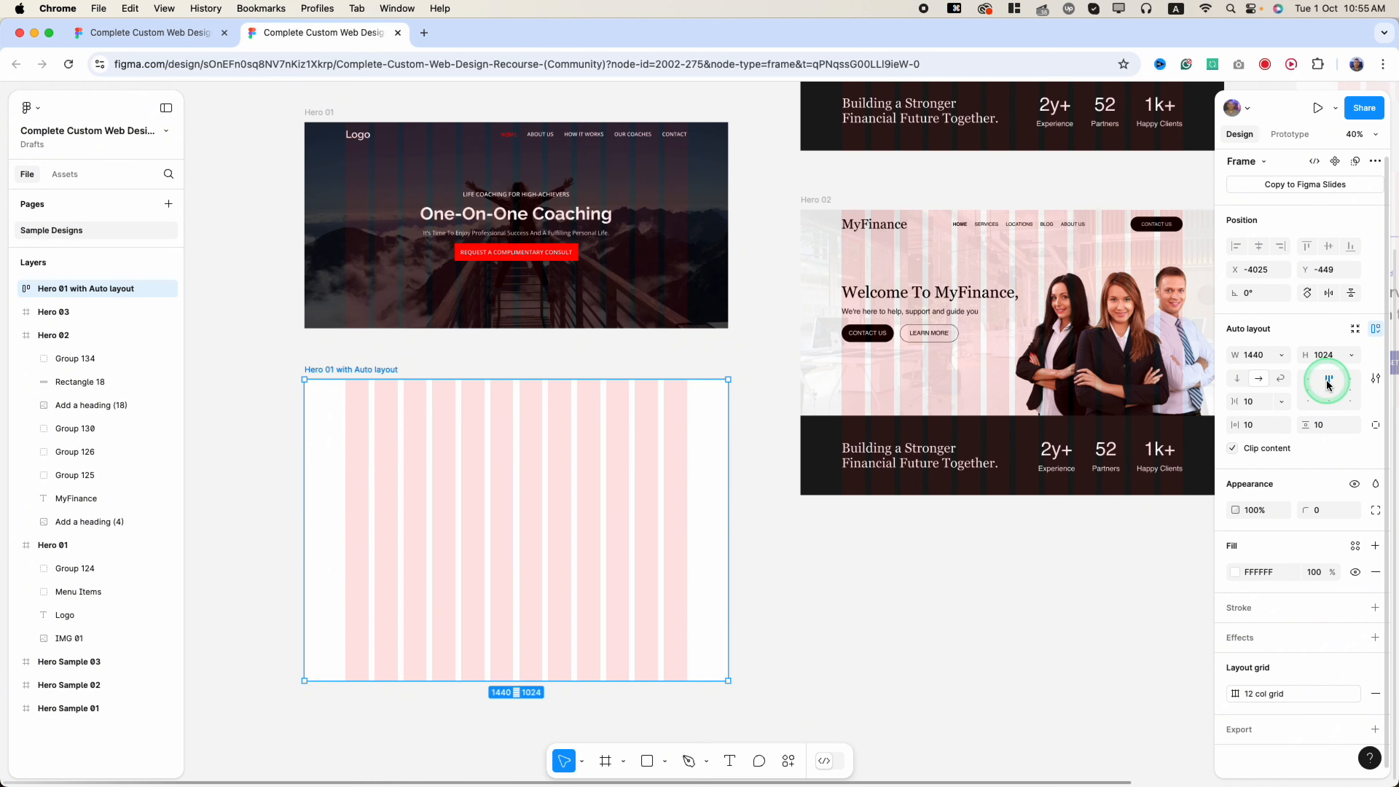
- Set the frame's padding to 140 horizontal and 0 vertical
{"action": "left_click", "coordinate": [1258, 425]}
{"action": "double_click", "coordinate": [1253, 425]}
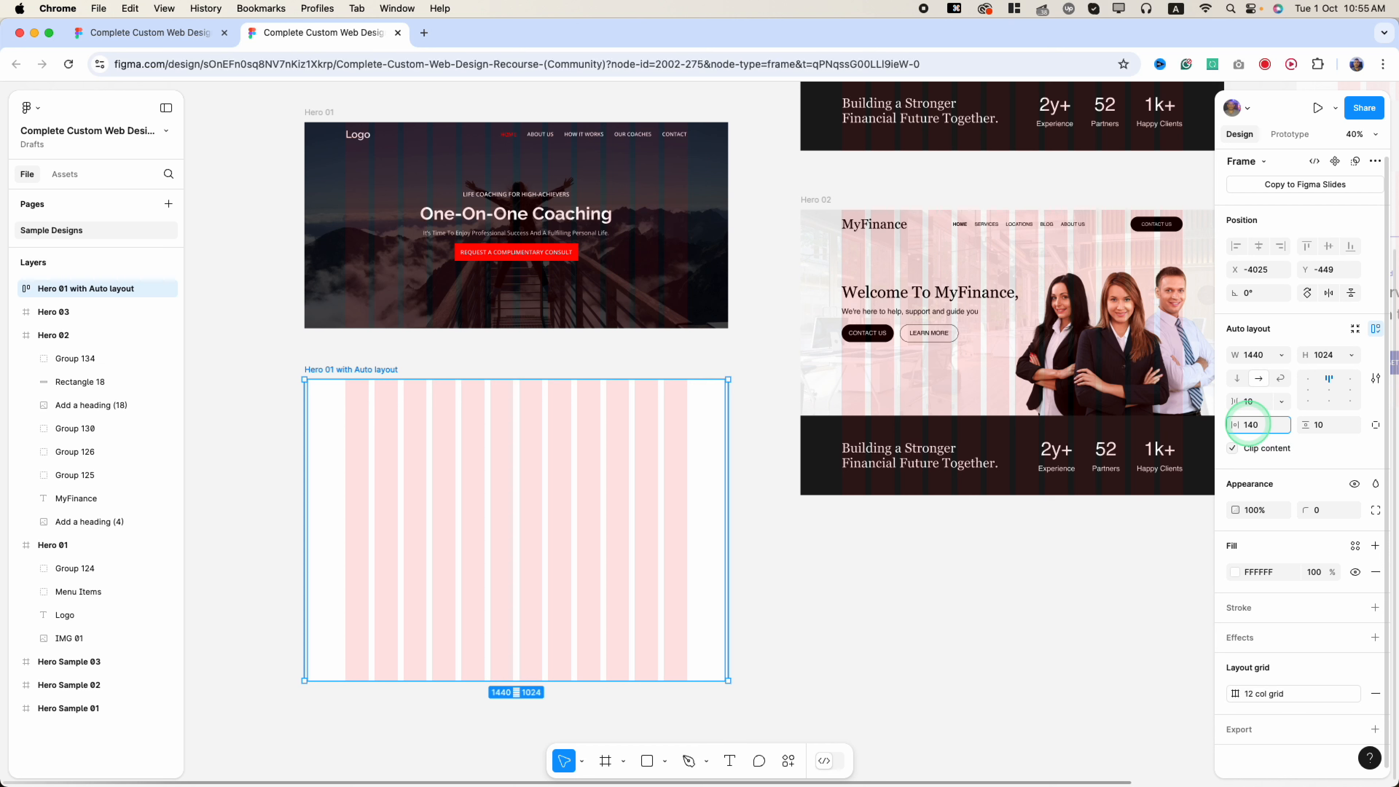
{"action": "key", "text": "Tab"}
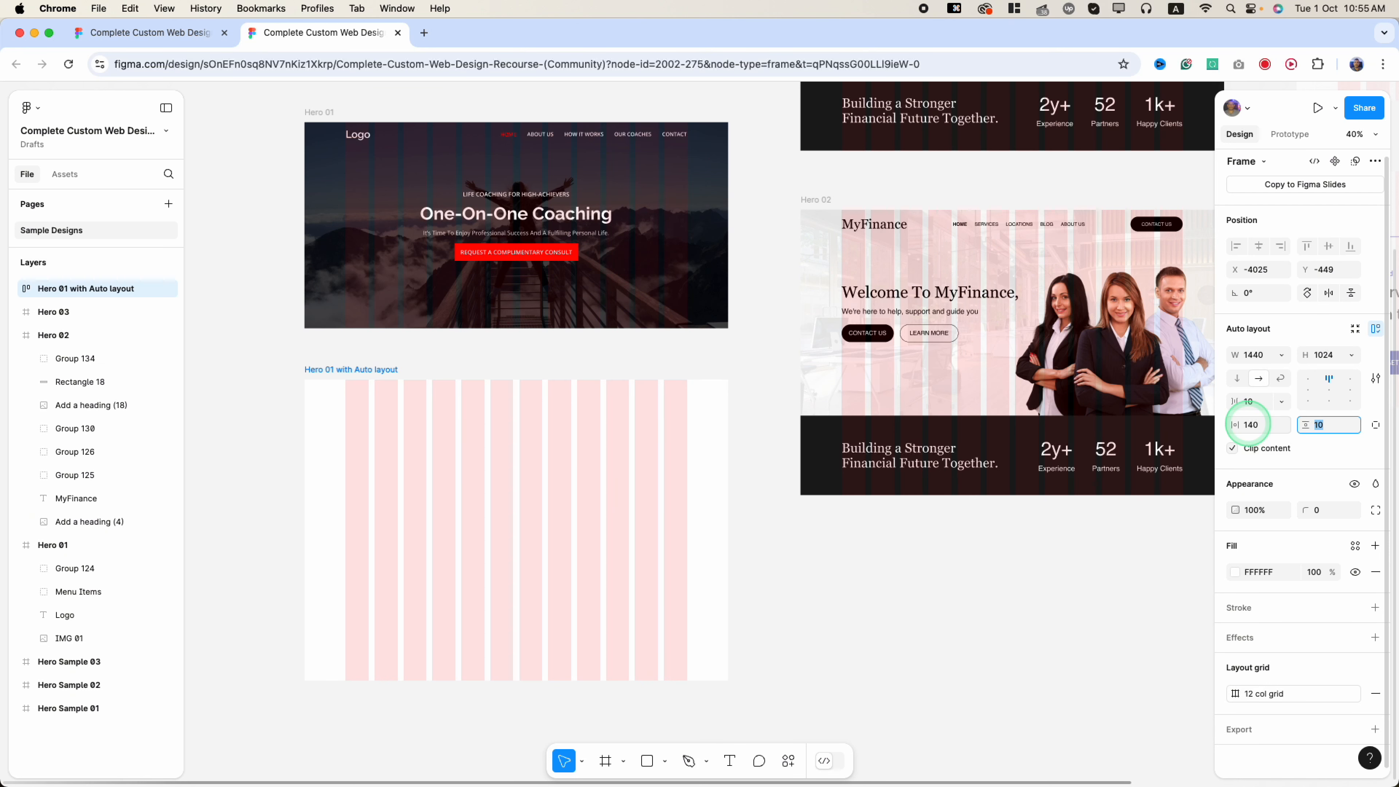
{"action": "double_click", "coordinate": [1266, 426]}
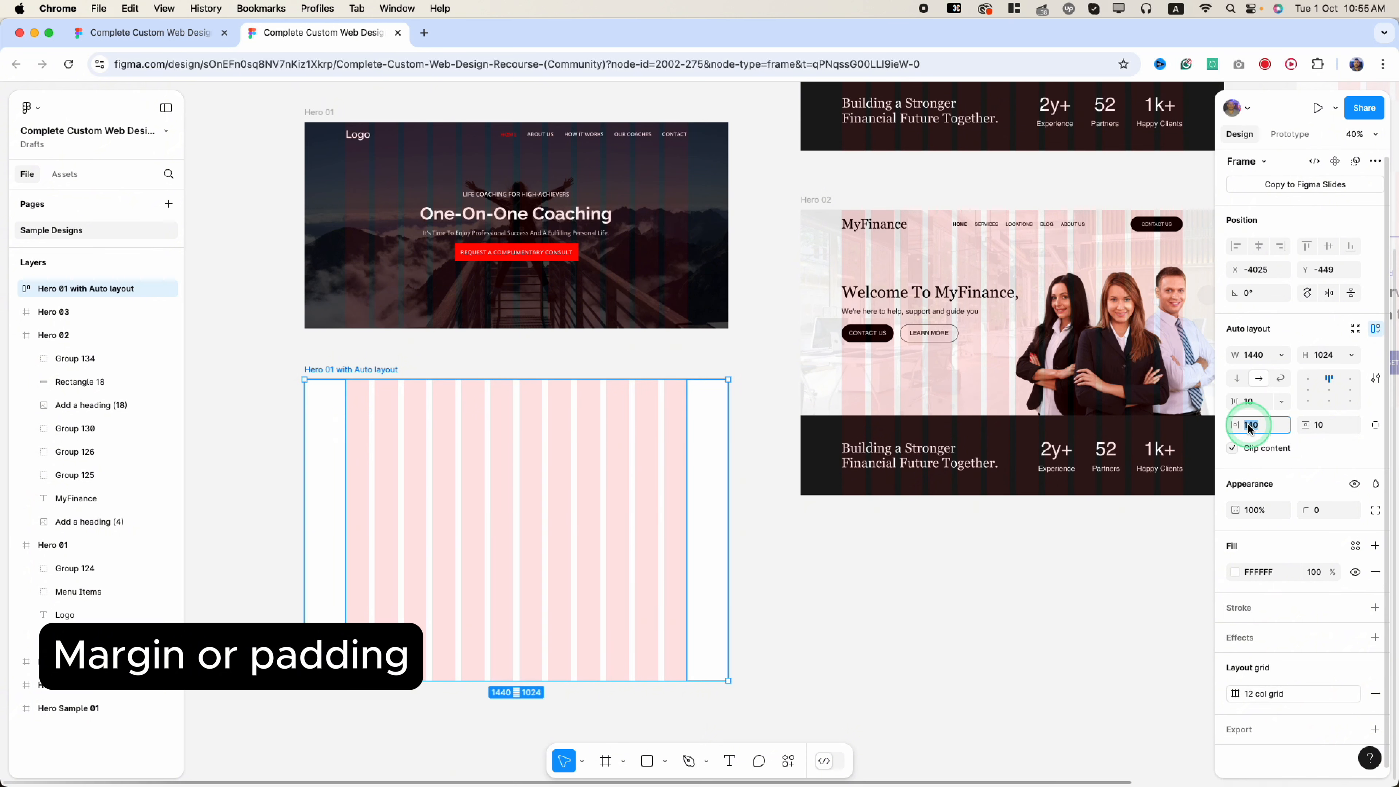
{"action": "left_click", "coordinate": [1316, 426]}
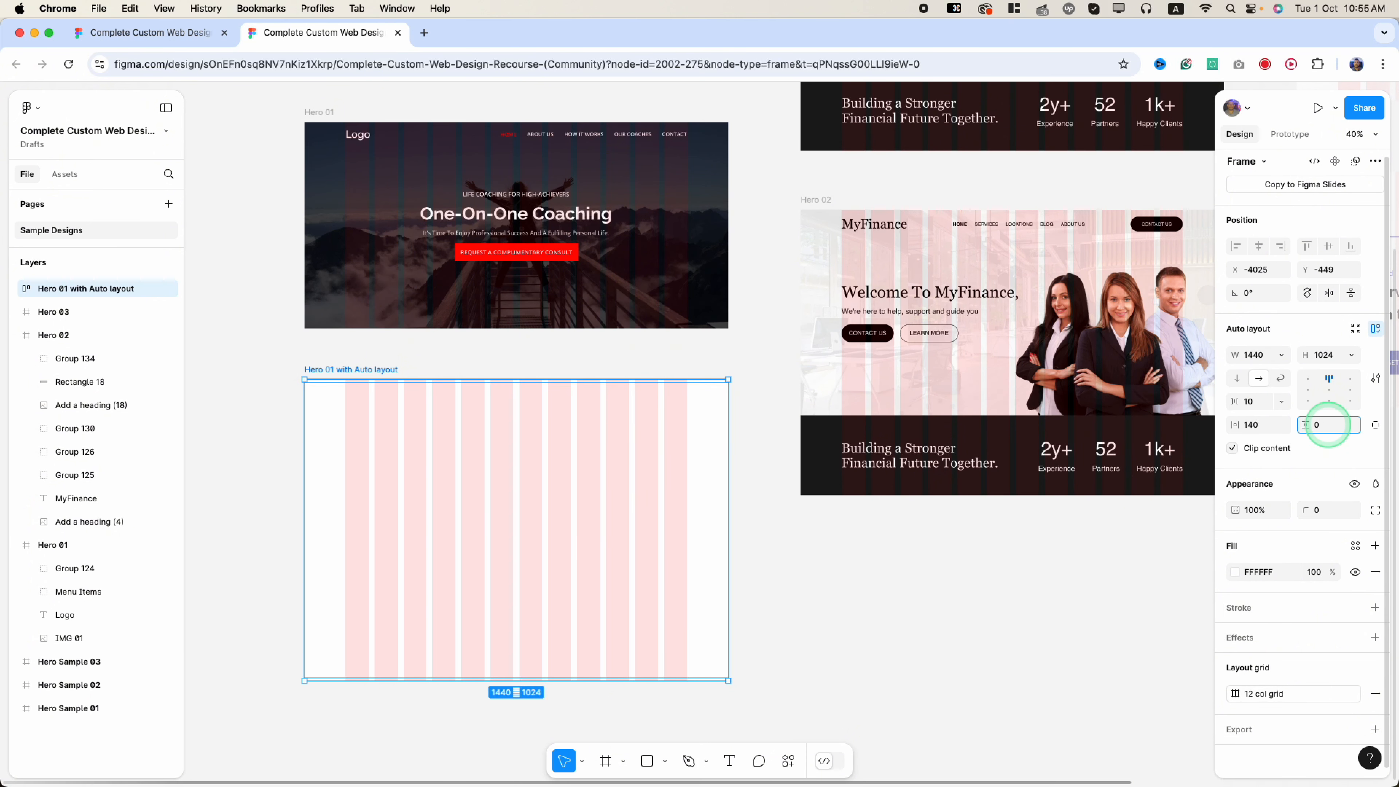
{"action": "type", "text": "0"}
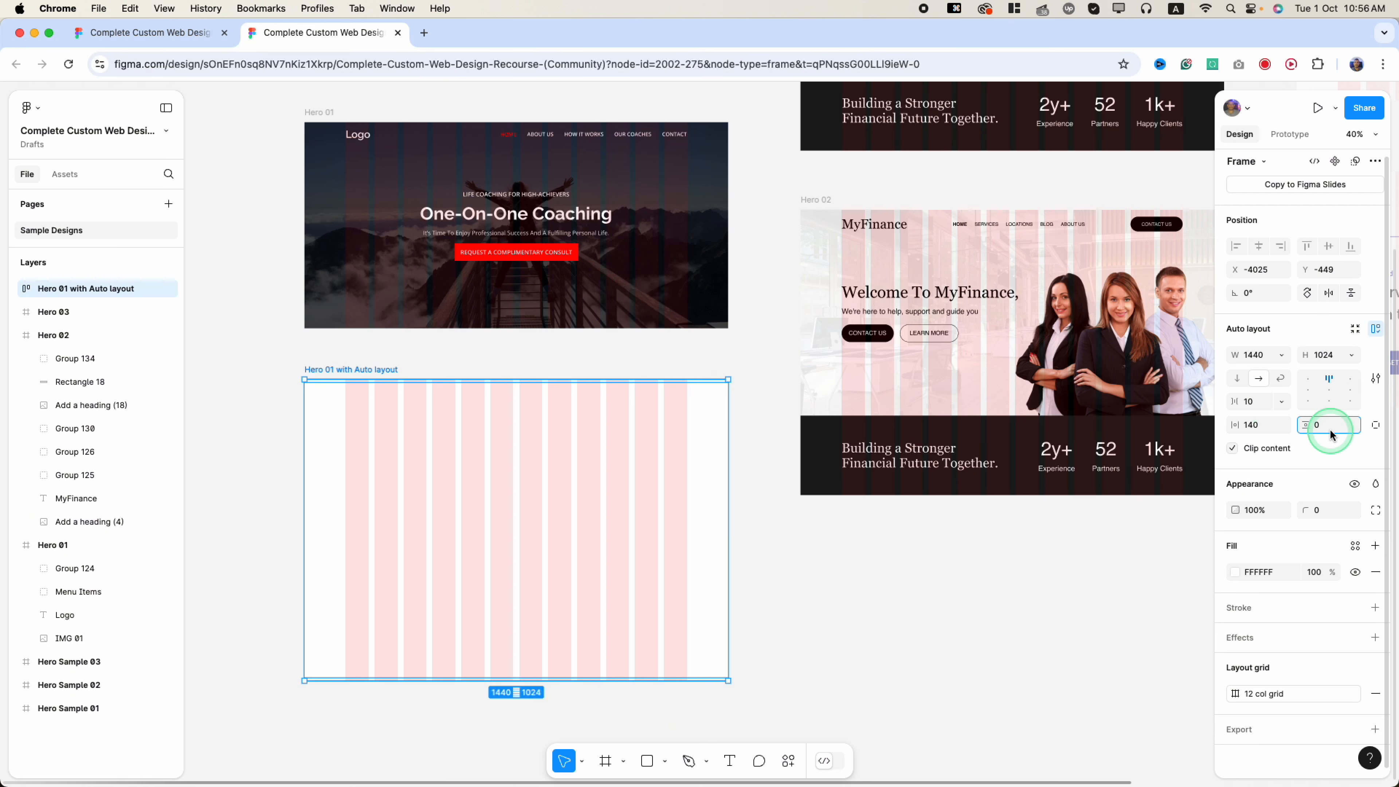
- Set the auto layout gap between items to 120
{"action": "left_click", "coordinate": [1263, 407]}
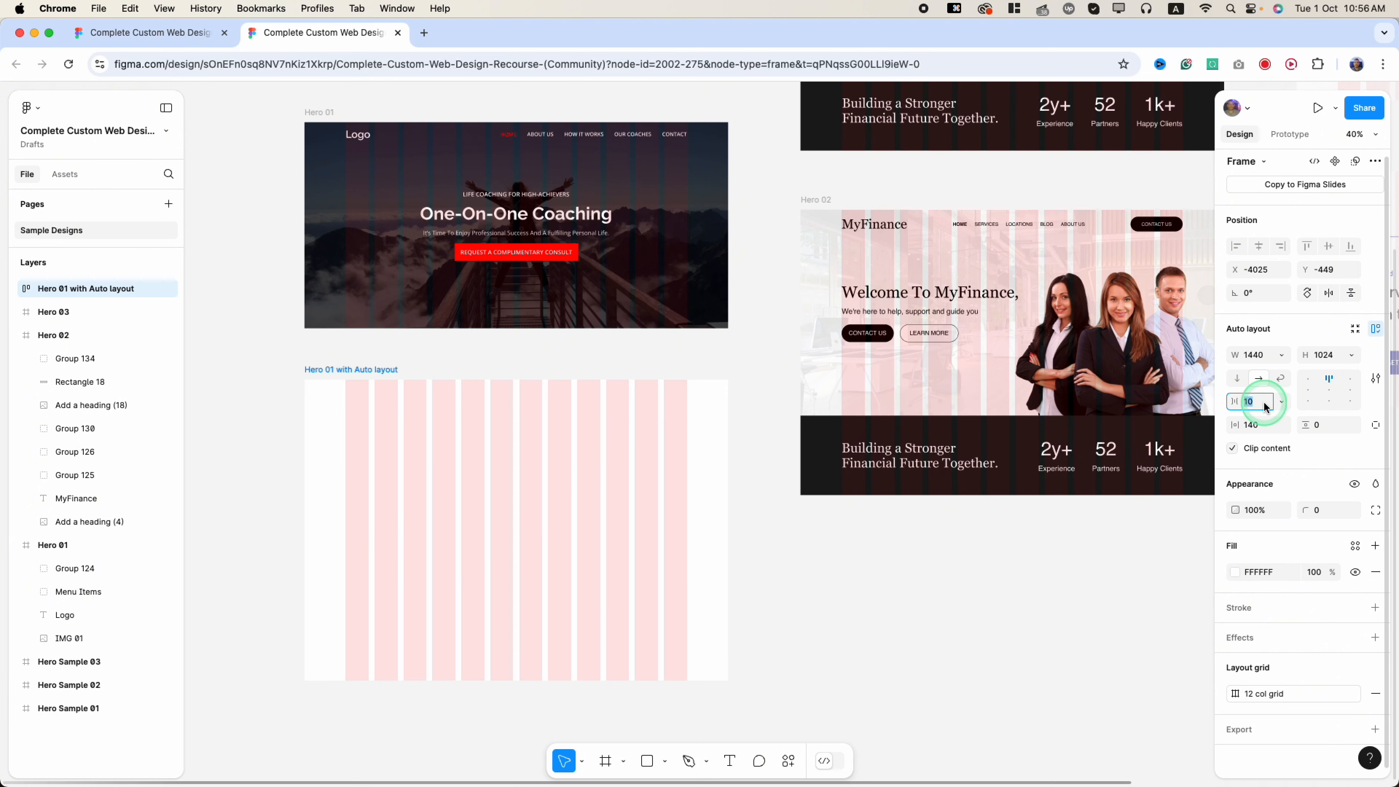
{"action": "type", "text": "90"}
{"action": "key", "text": "super+a"}
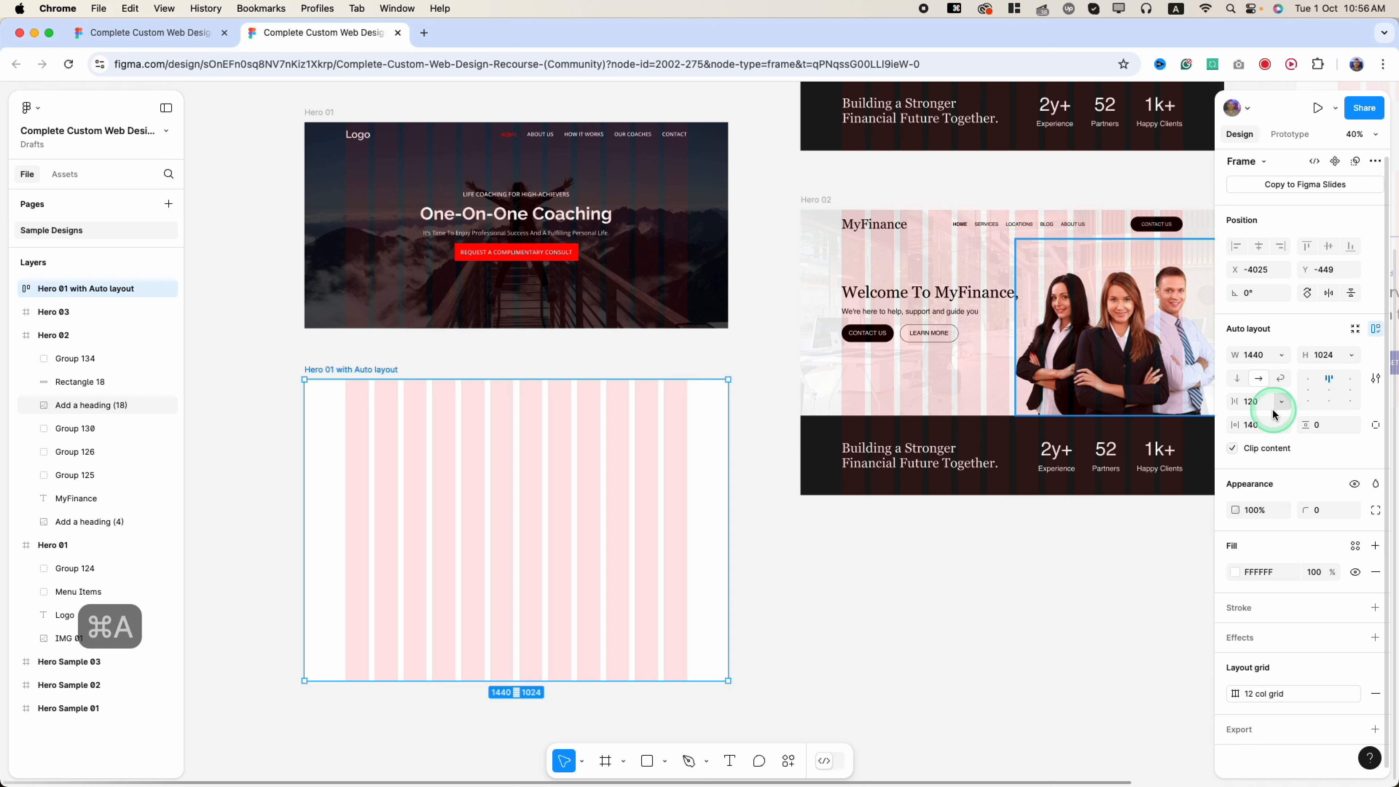
{"action": "left_click", "coordinate": [1260, 379]}
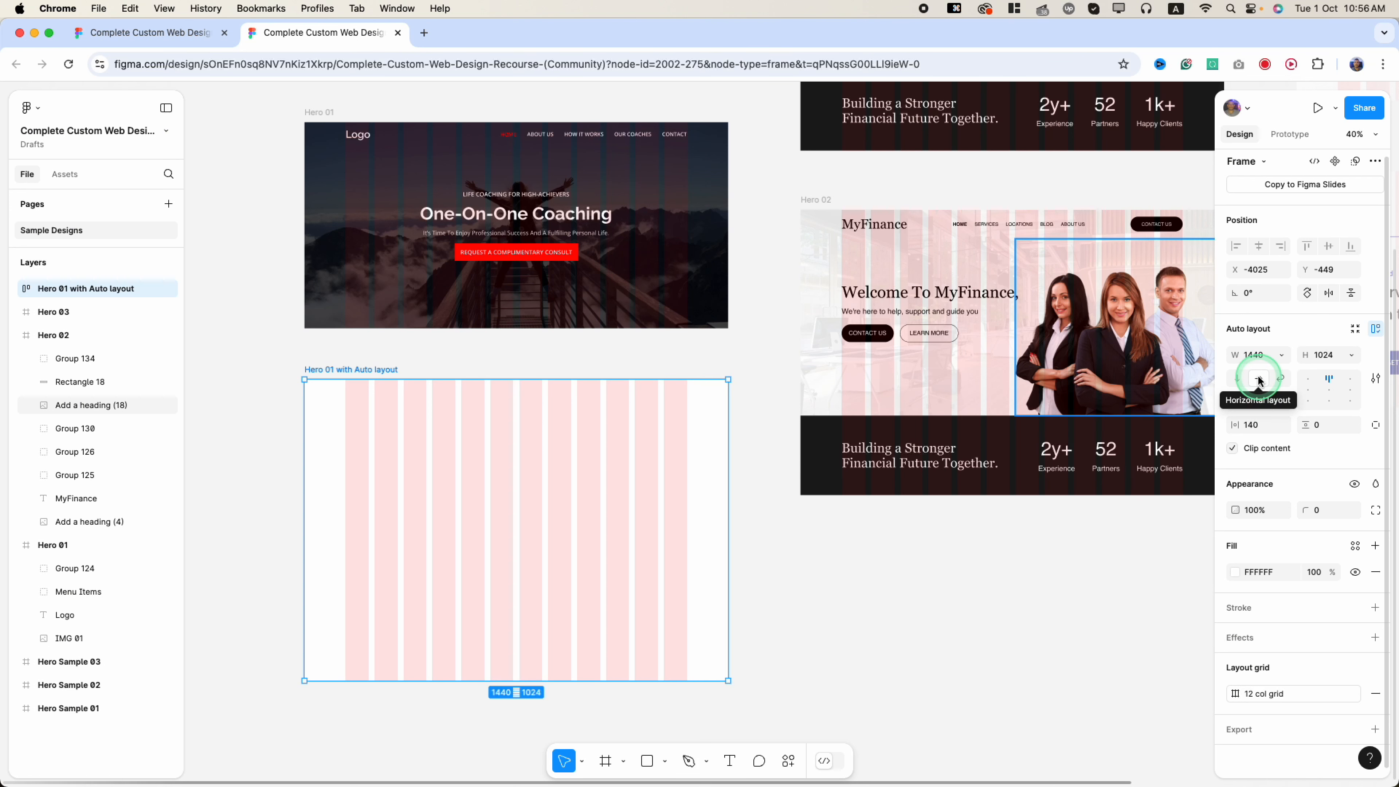
- Switch the layout direction to vertical, then select Hero 01 to check its size
{"action": "left_click", "coordinate": [1236, 380]}
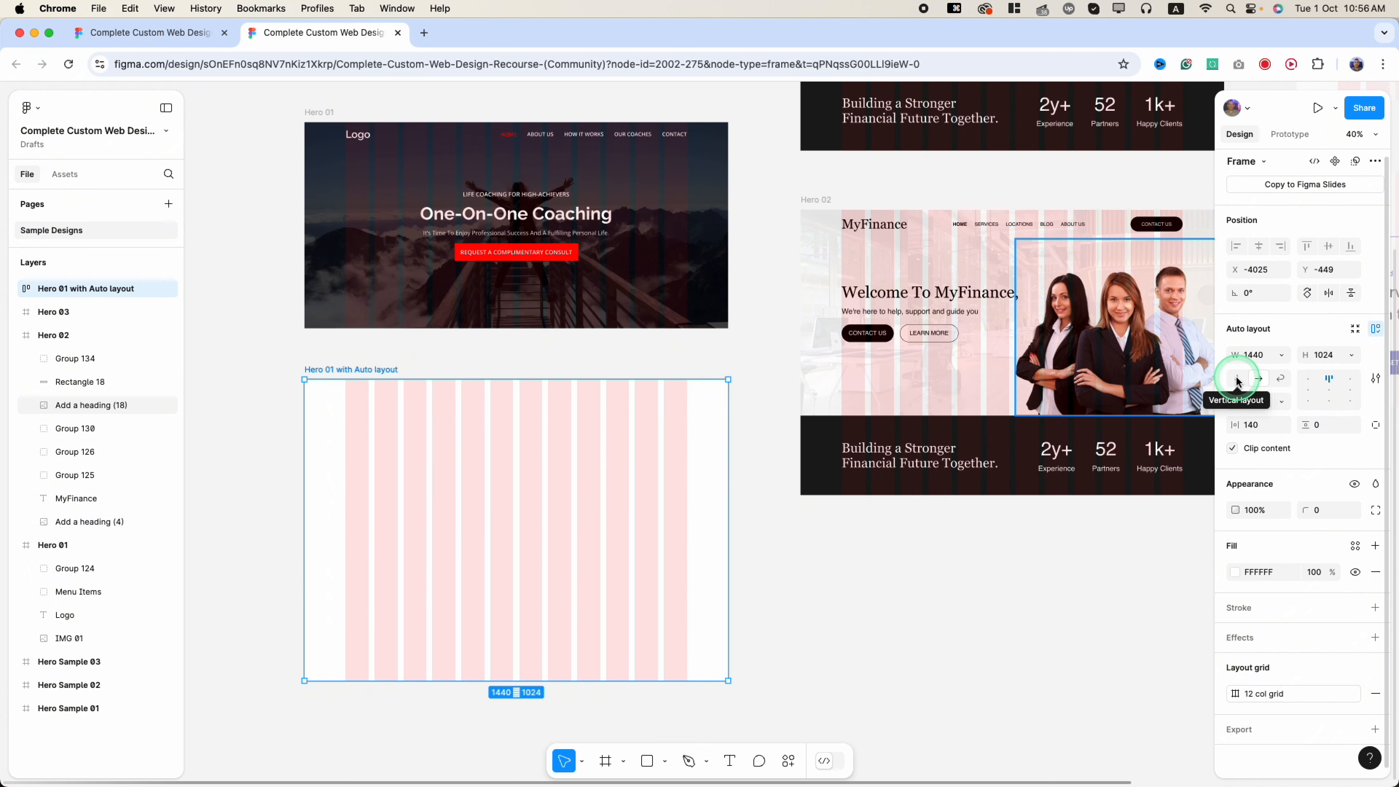
{"action": "left_click", "coordinate": [1236, 380]}
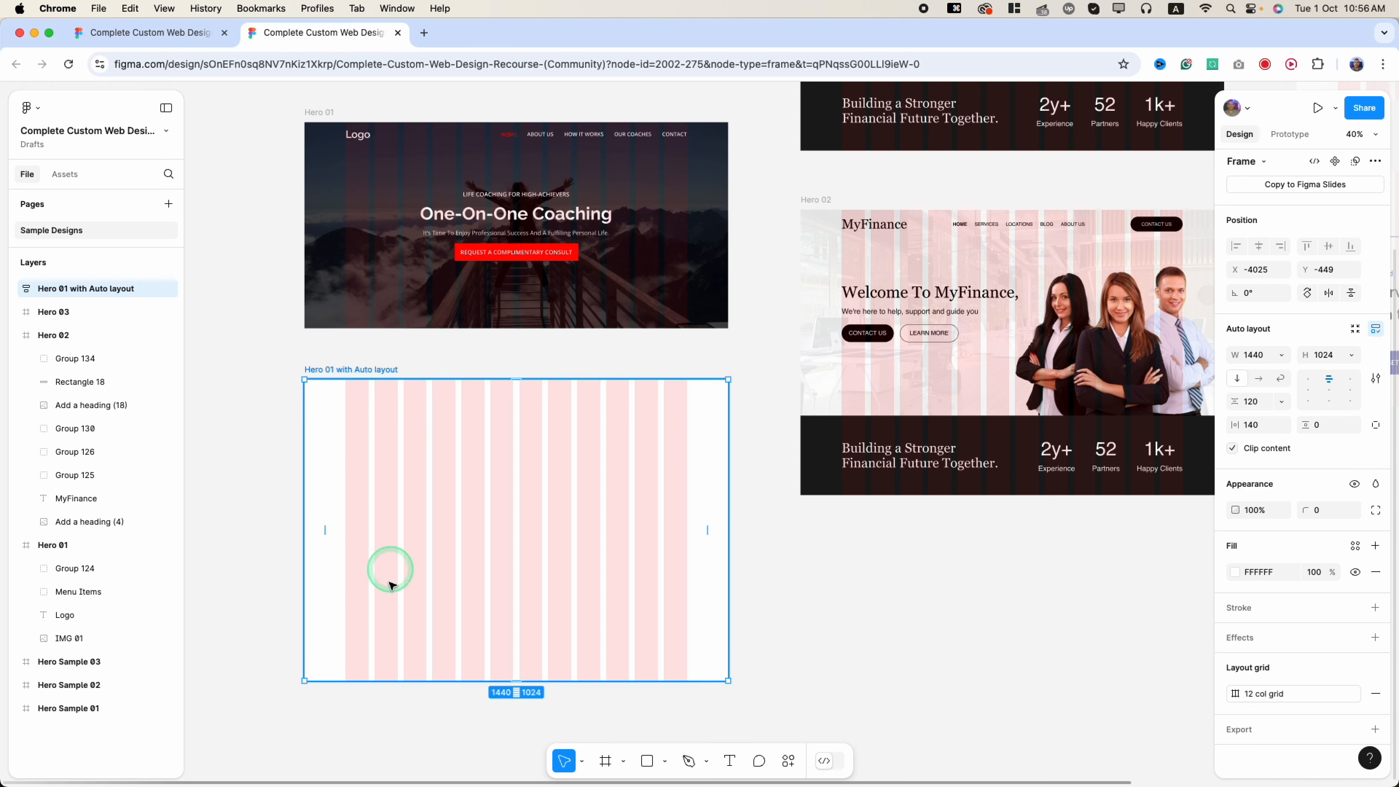
{"action": "mouse_move", "coordinate": [404, 782]}
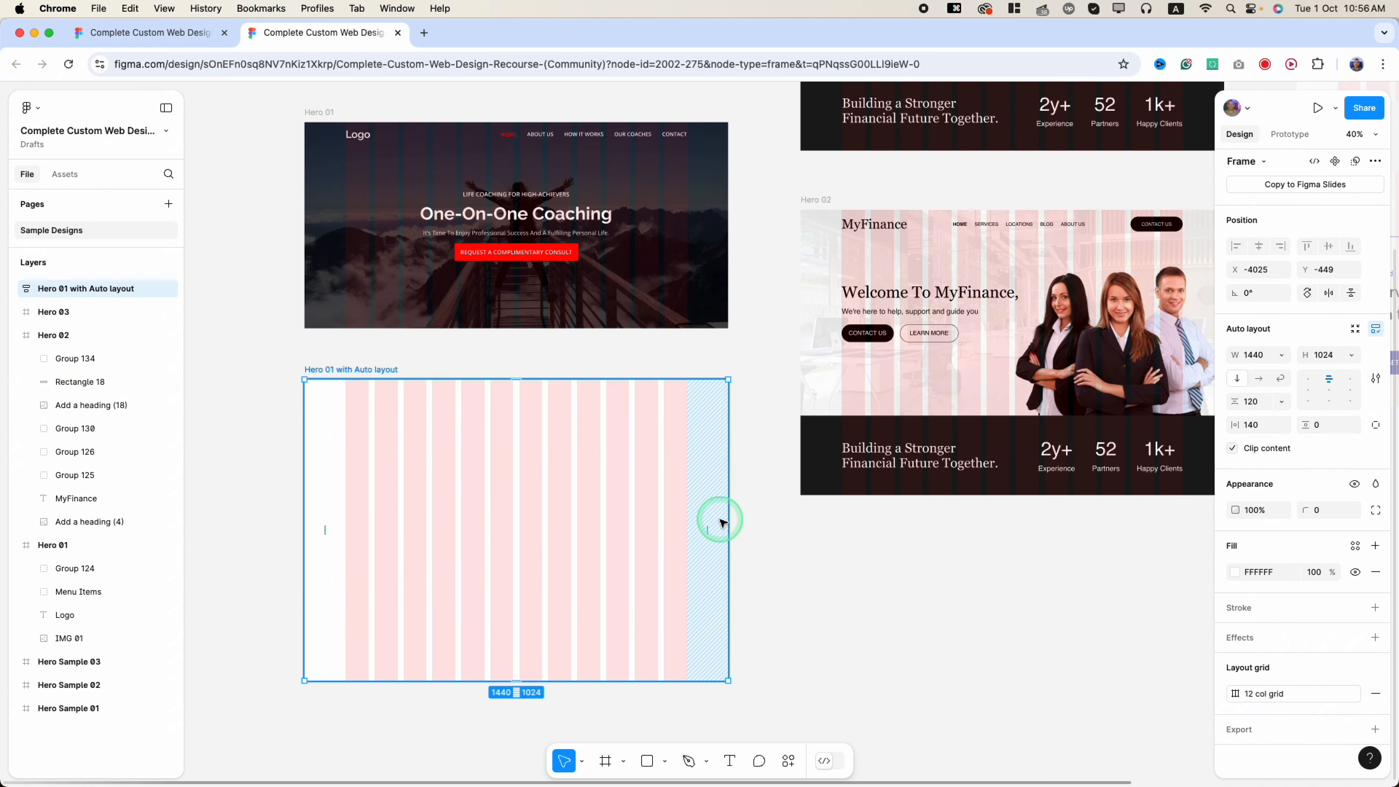
{"action": "left_click", "coordinate": [314, 112]}
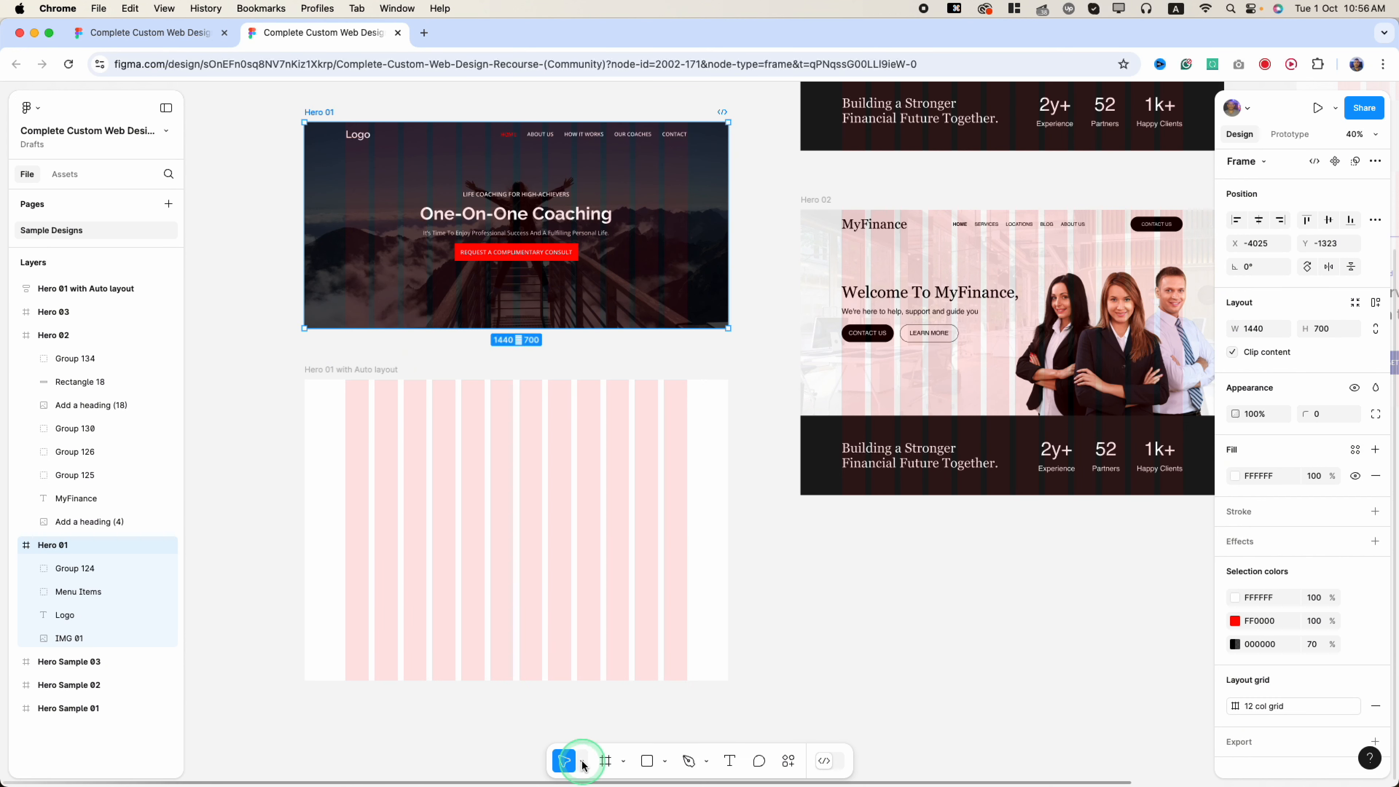
- Add a 1440×700 frame inside Hero 01 with Auto layout
{"action": "left_click", "coordinate": [605, 762]}
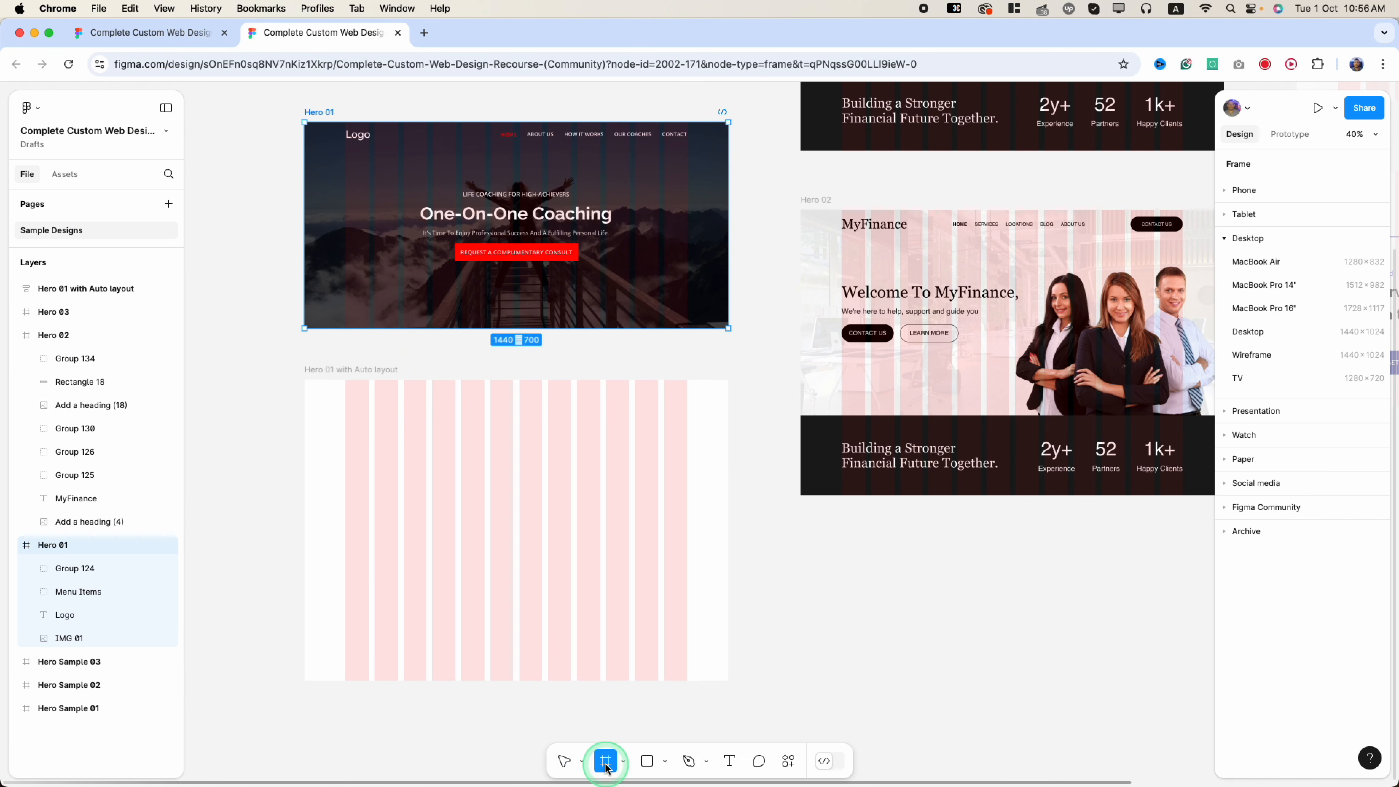
{"action": "left_click", "coordinate": [431, 448]}
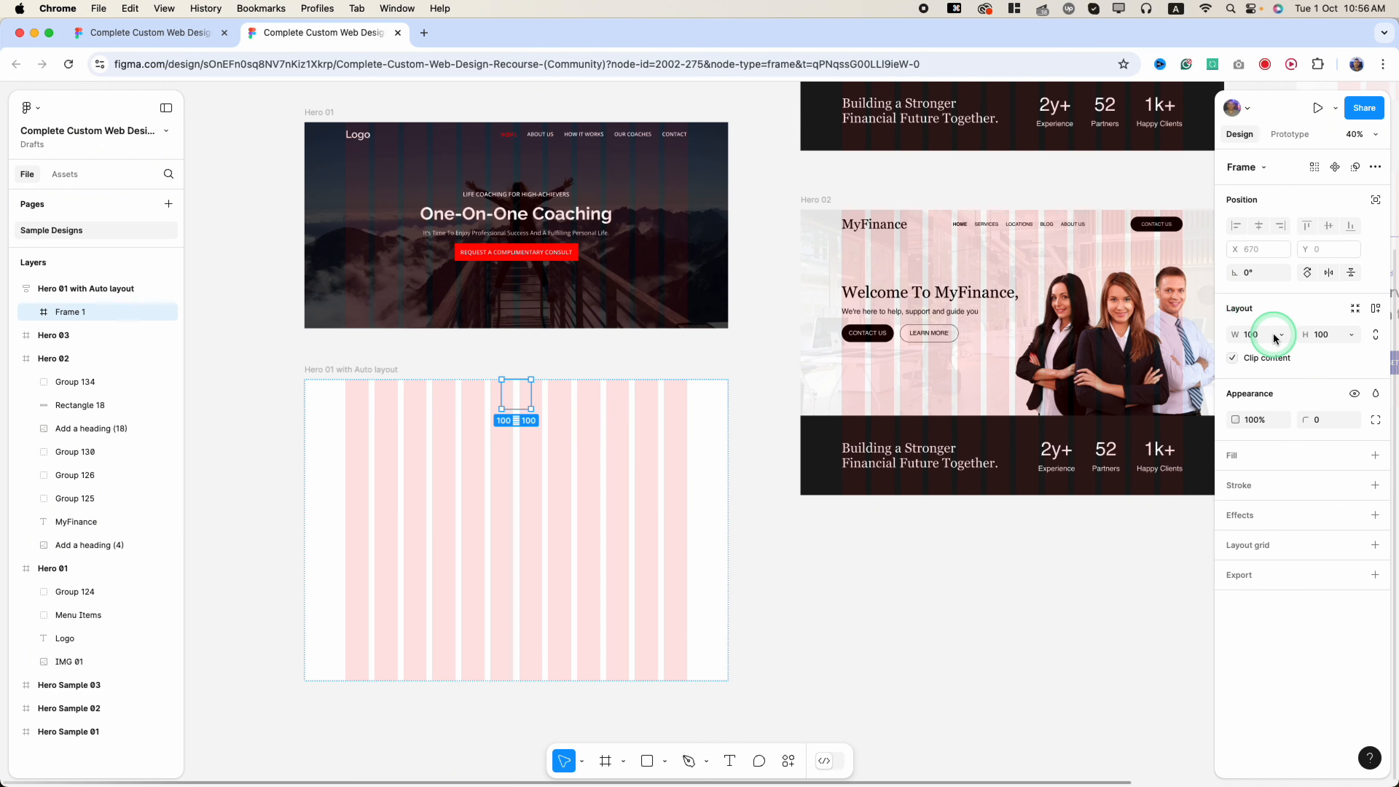
{"action": "left_click", "coordinate": [1252, 342]}
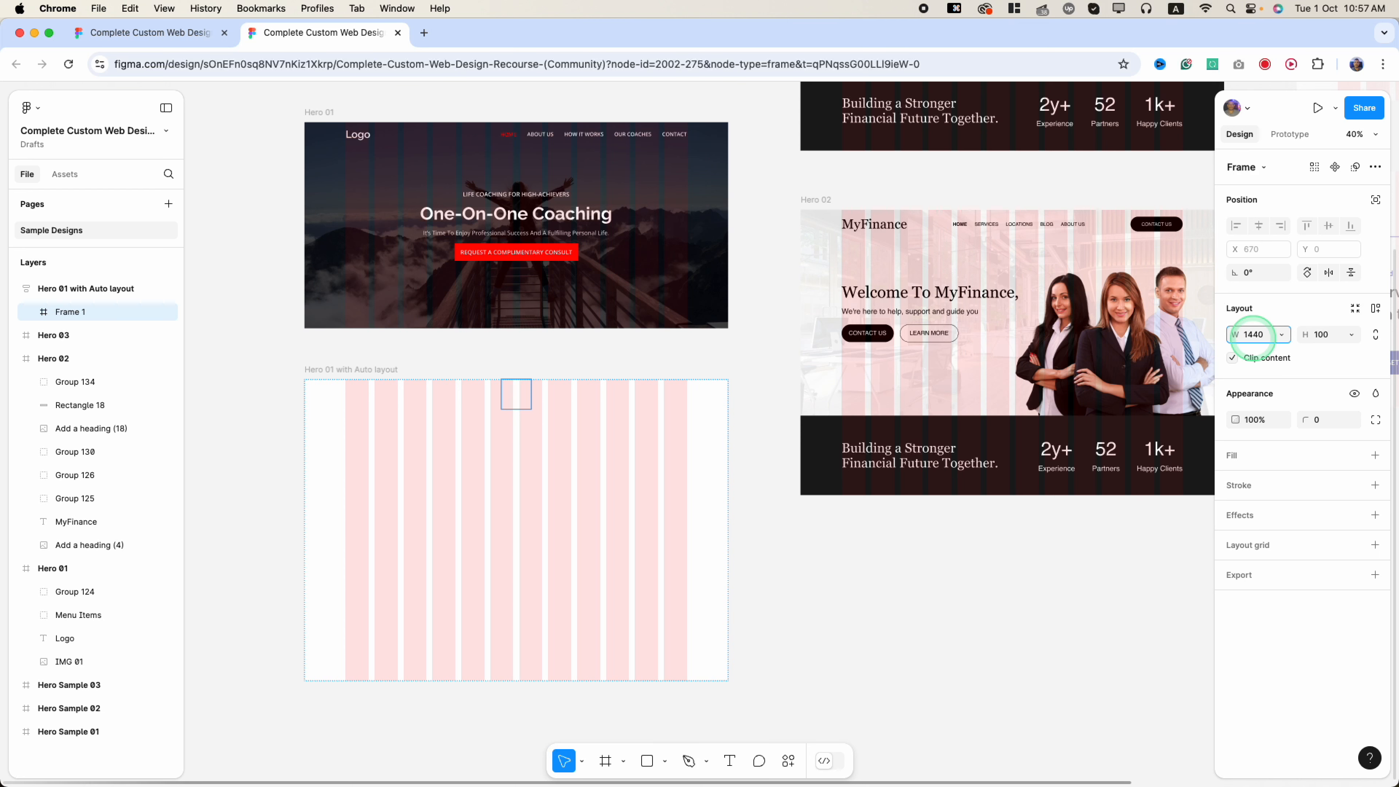
{"action": "type", "text": "1440"}
{"action": "key", "text": "Tab"}
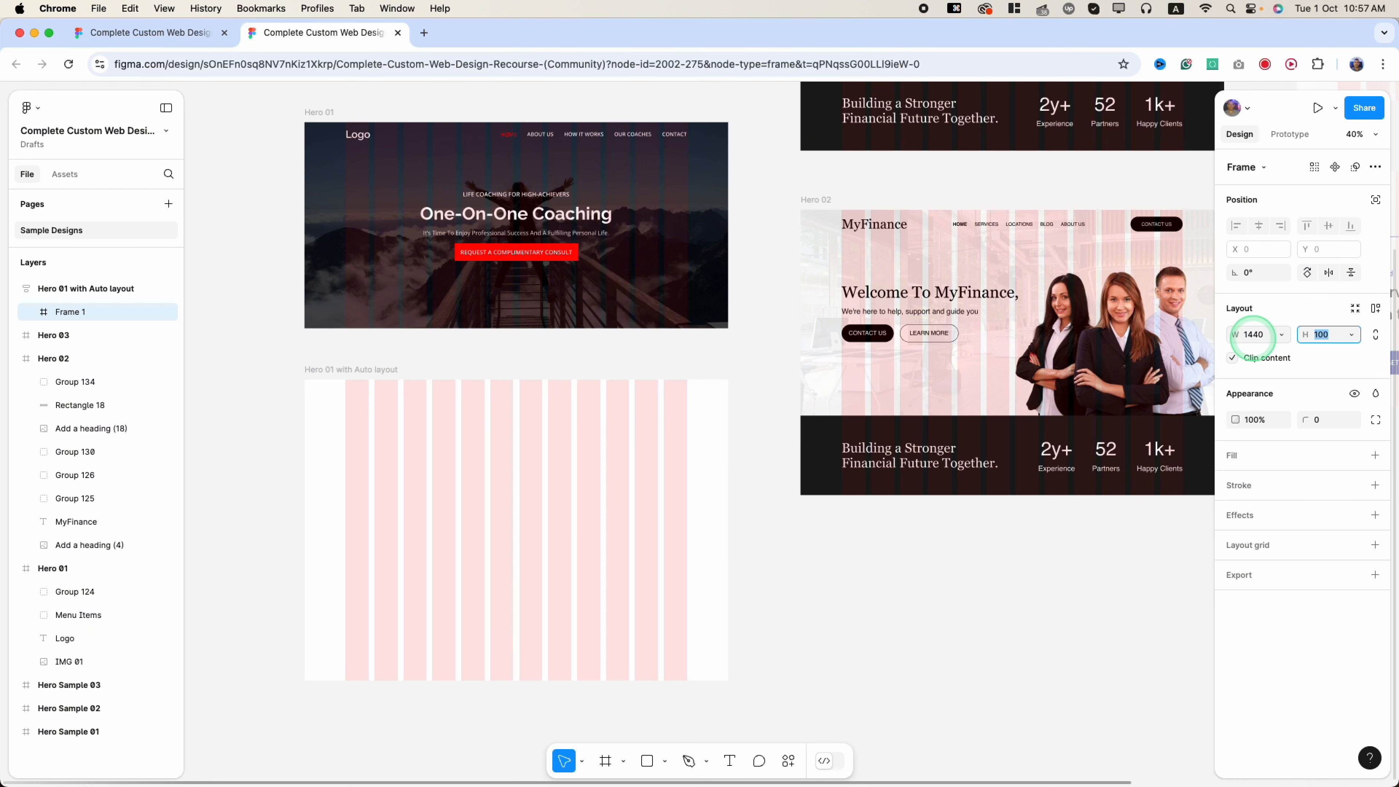
{"action": "type", "text": "700"}
{"action": "key", "text": "Return"}
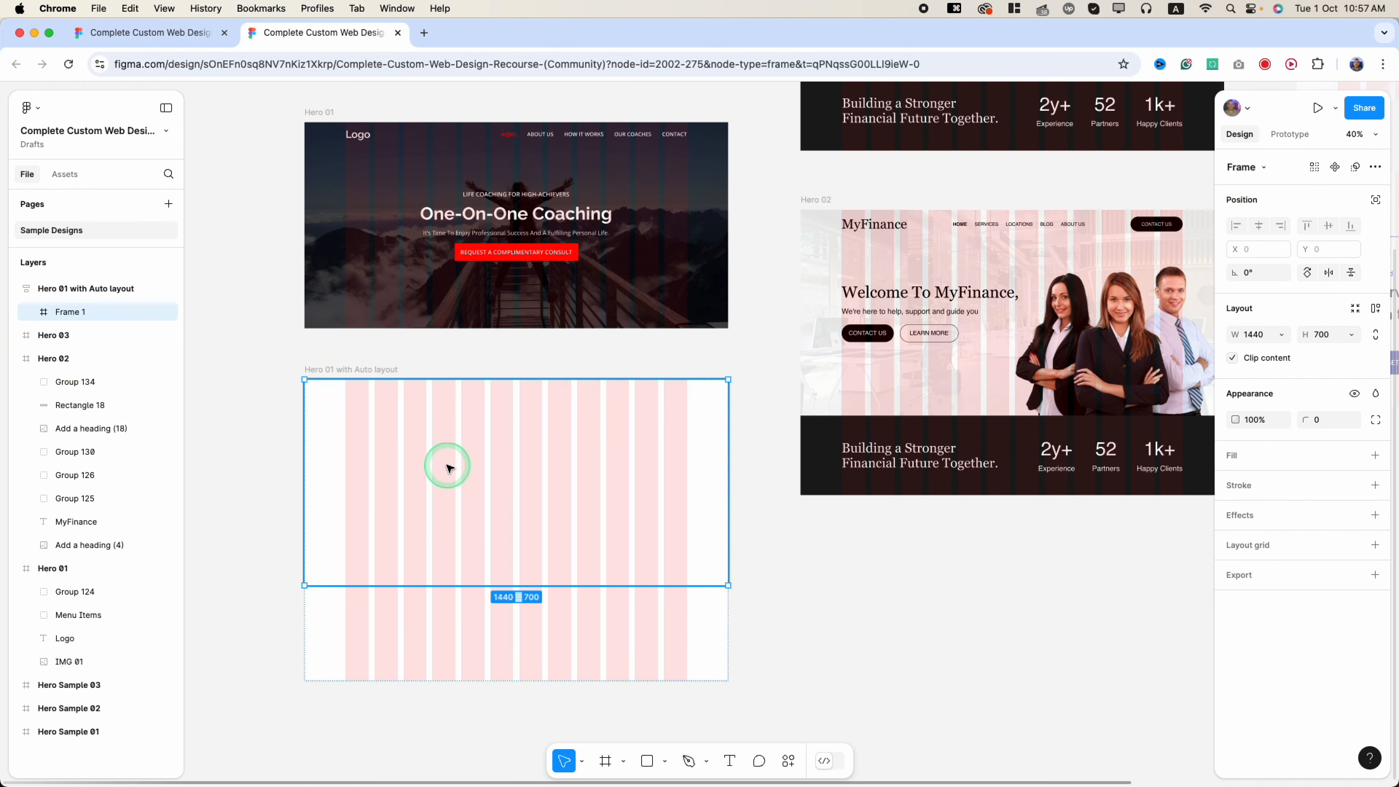
- Give the inner frame auto layout and rename it Hero
{"action": "key", "text": "shift+a"}
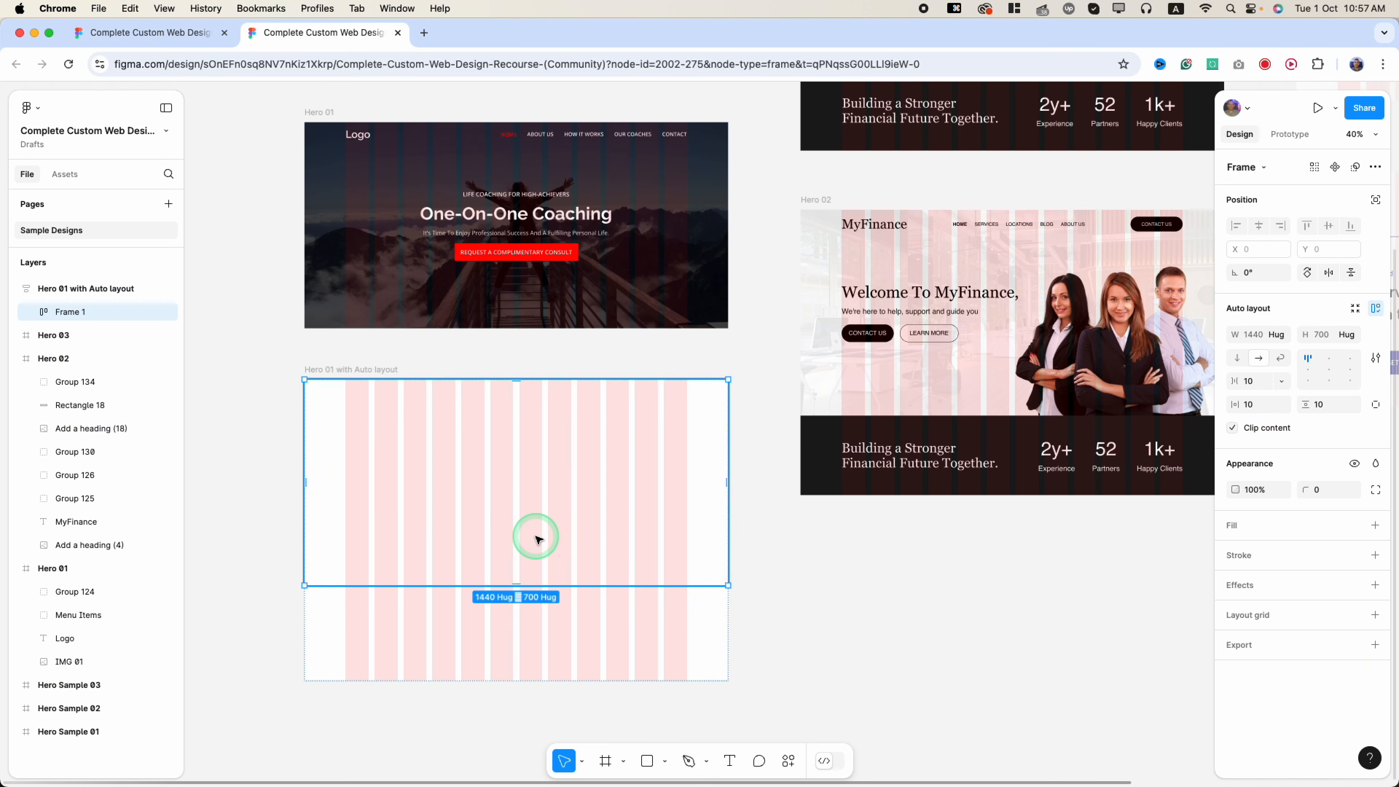
{"action": "double_click", "coordinate": [71, 315]}
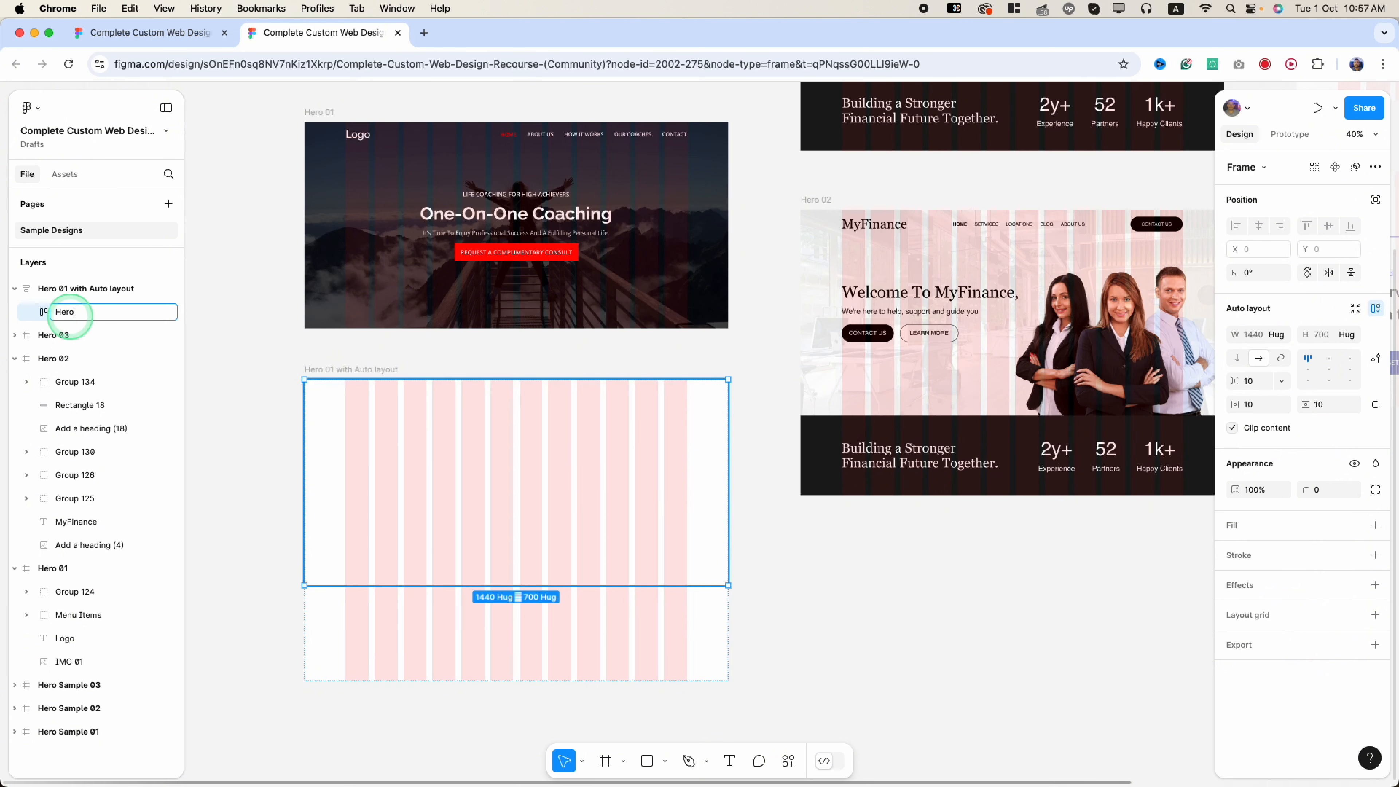
{"action": "key", "text": "Return"}
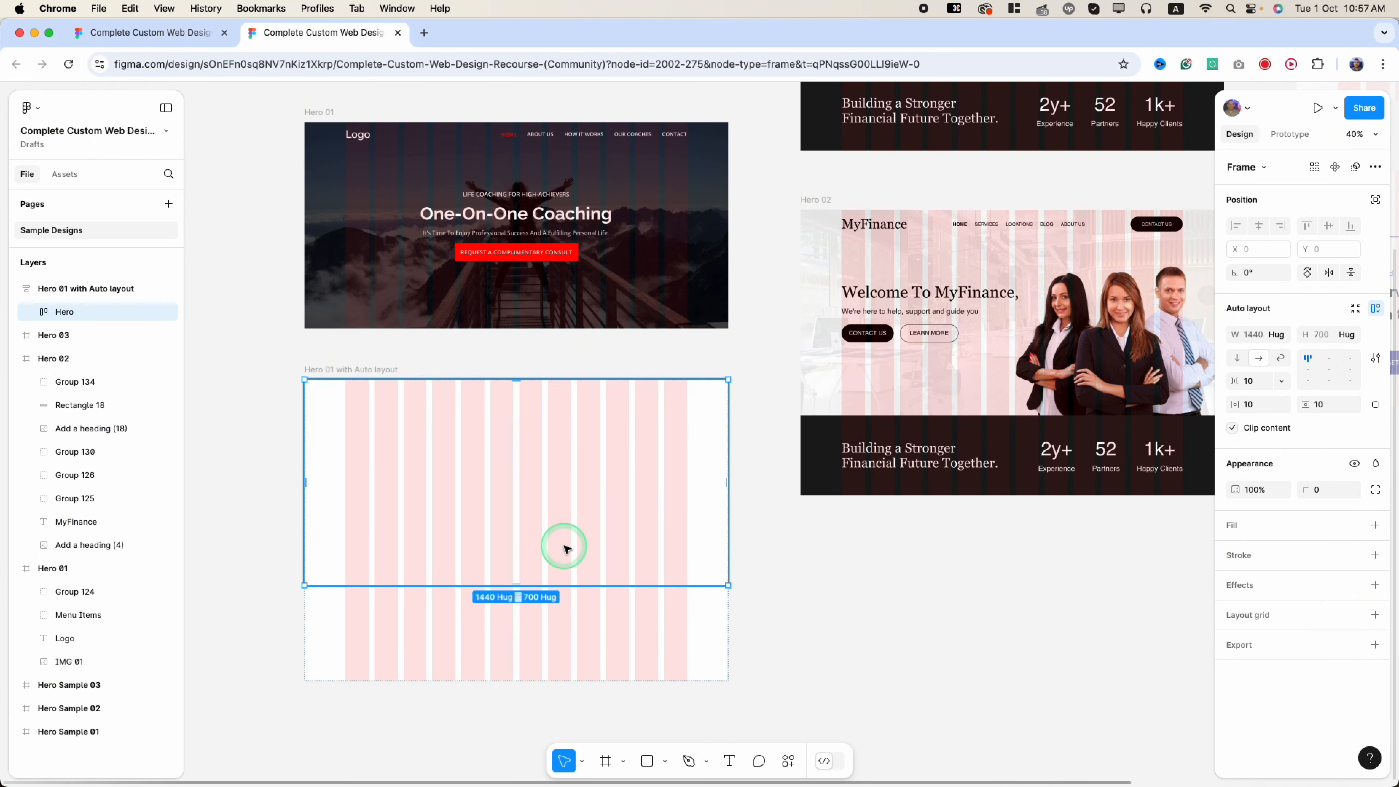
- Draw a 1440×700 rectangle inside the Hero frame
{"action": "scroll", "coordinate": [550, 548], "scroll_direction": "up", "scroll_amount": 2}
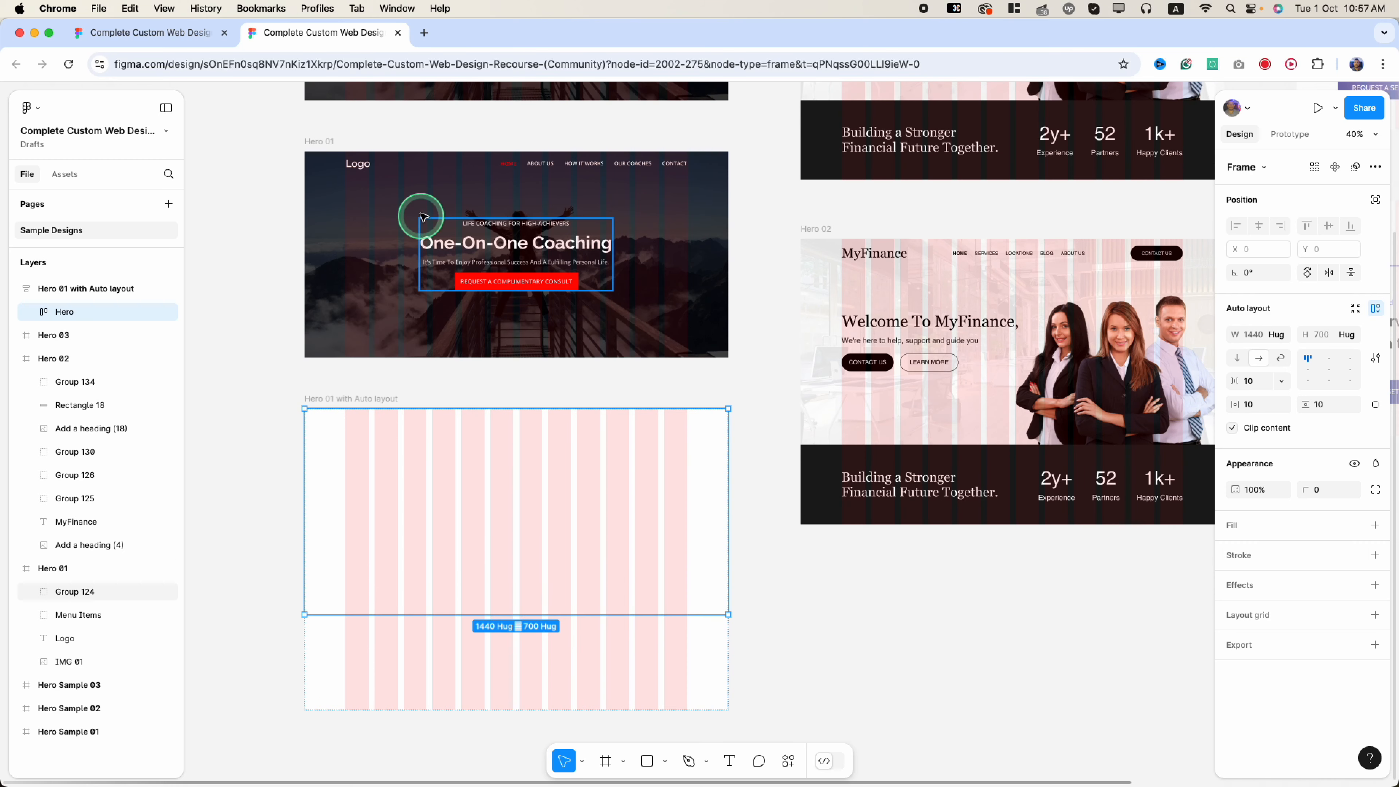
{"action": "left_click", "coordinate": [368, 165]}
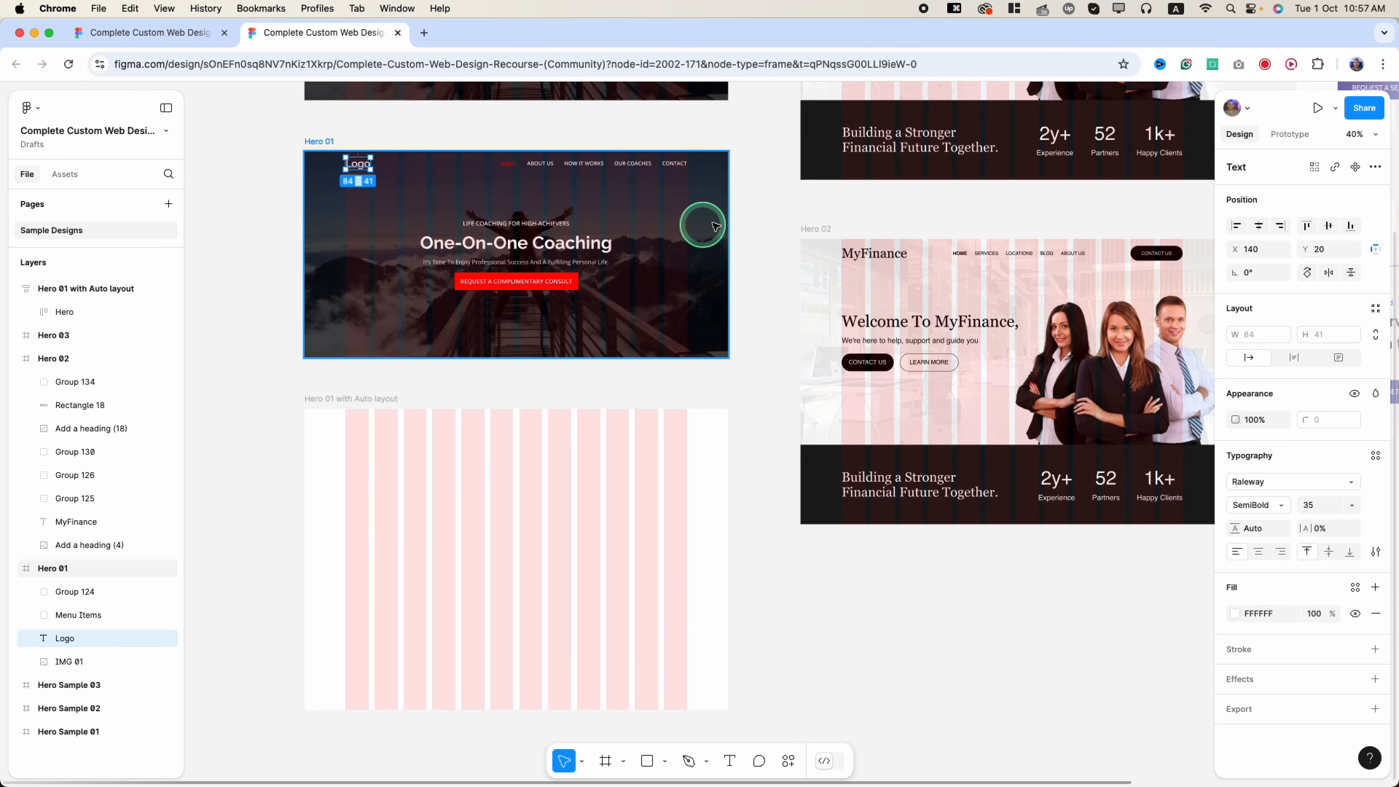
{"action": "left_click", "coordinate": [484, 522]}
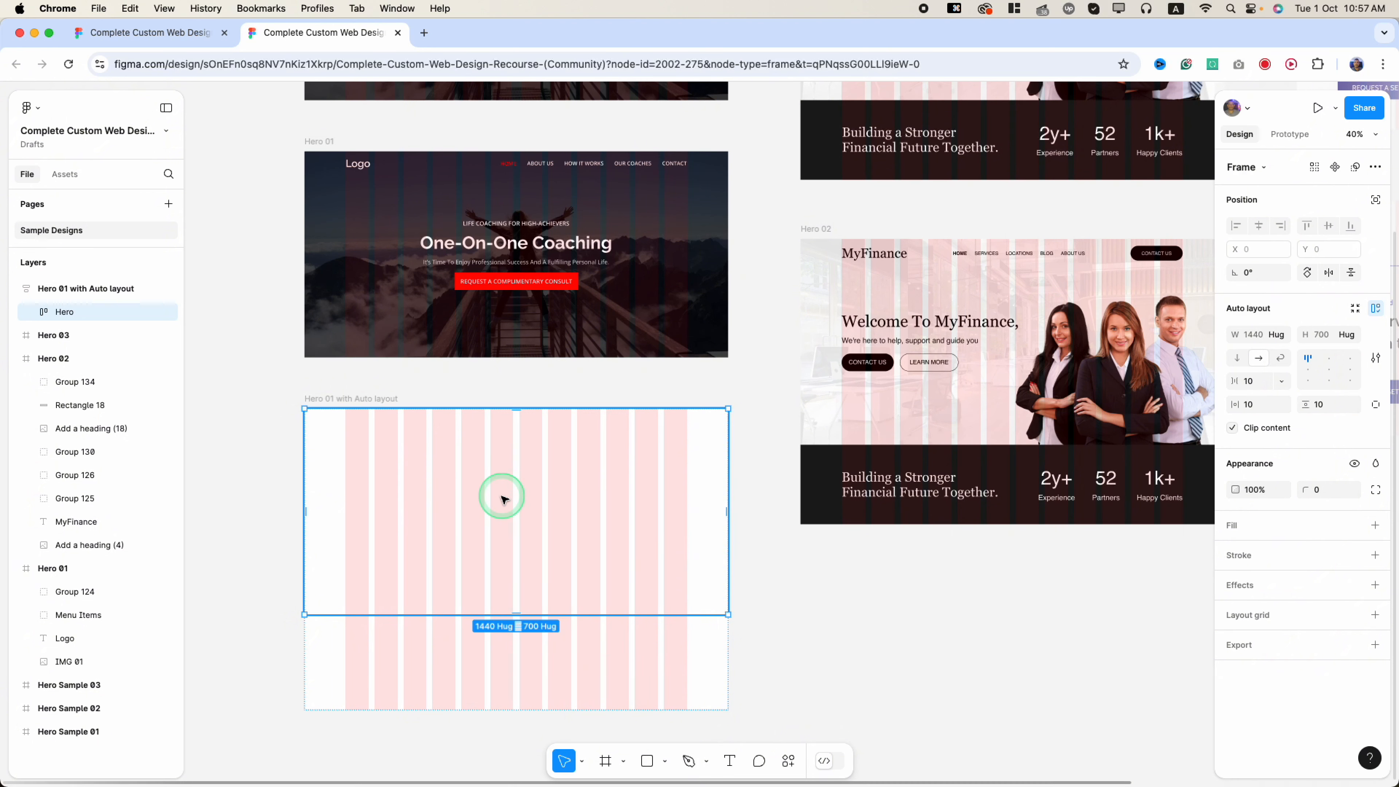
{"action": "left_click", "coordinate": [647, 761]}
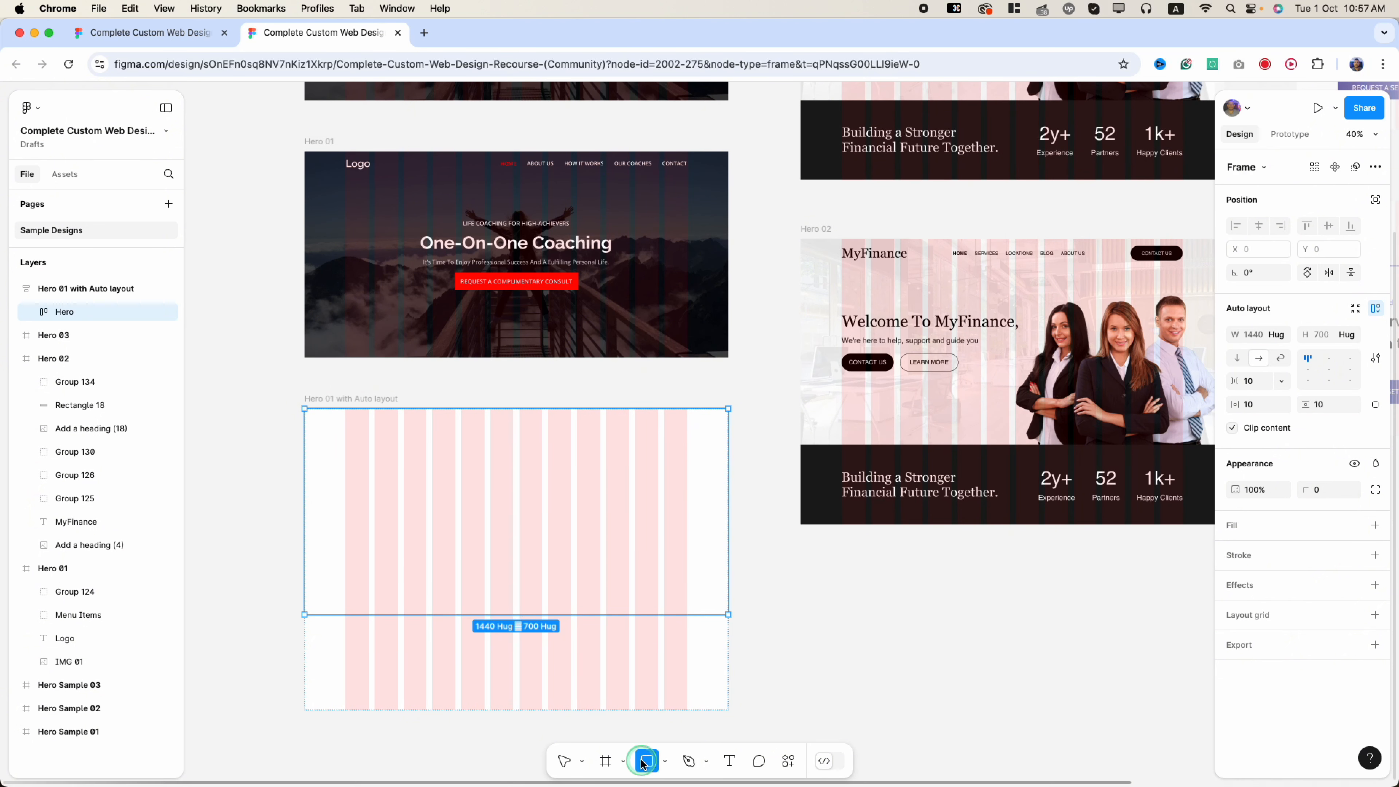
{"action": "left_click", "coordinate": [471, 479]}
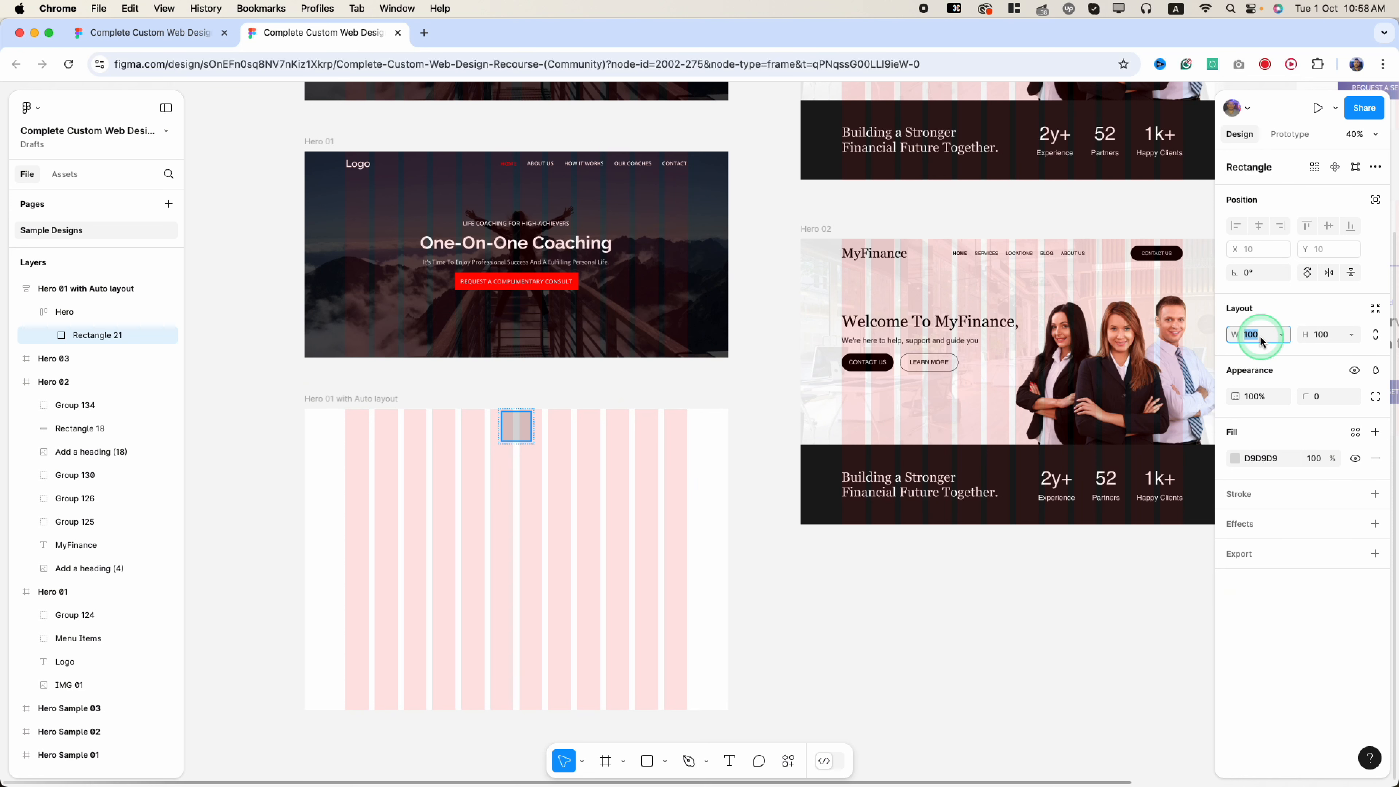
{"action": "type", "text": "144"}
{"action": "key", "text": "Tab"}
{"action": "type", "text": "700"}
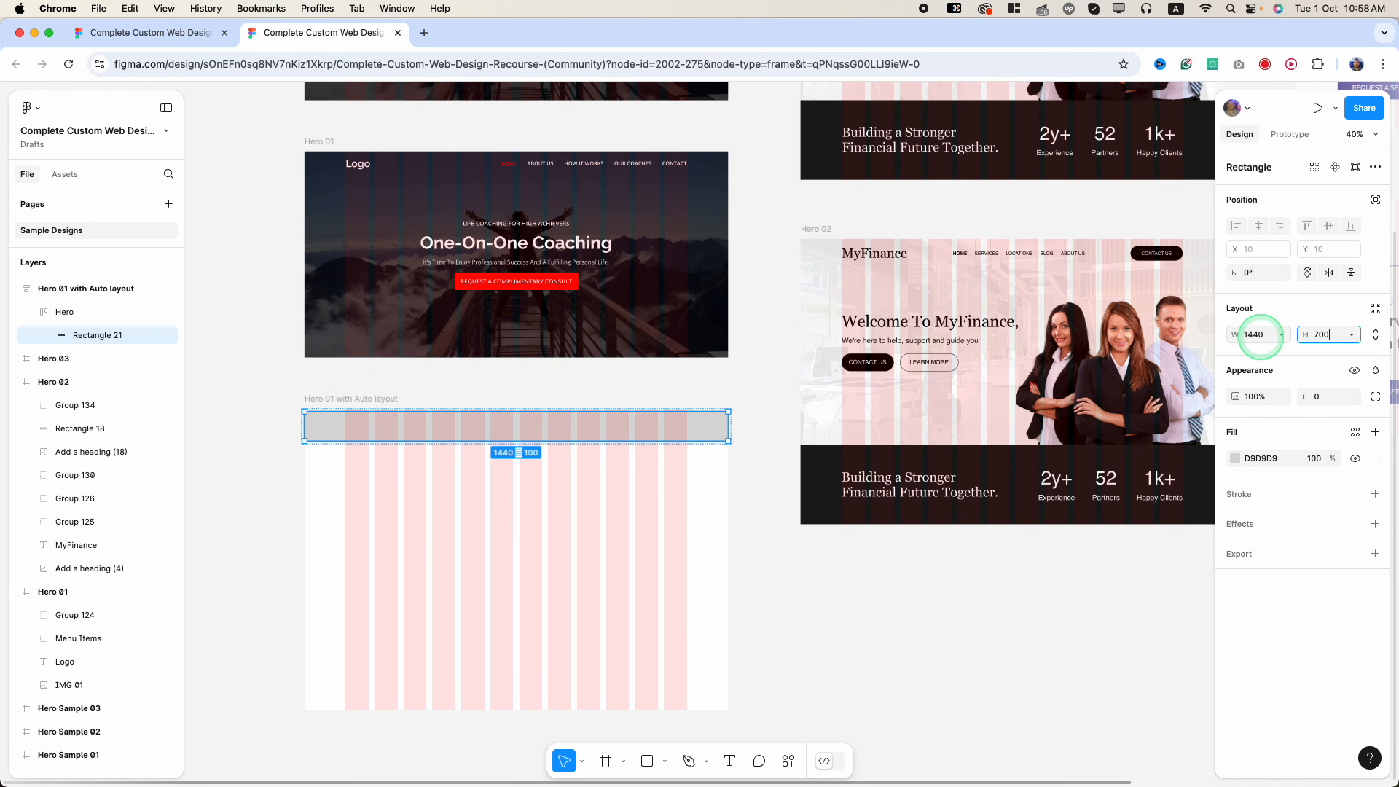
{"action": "key", "text": "Return"}
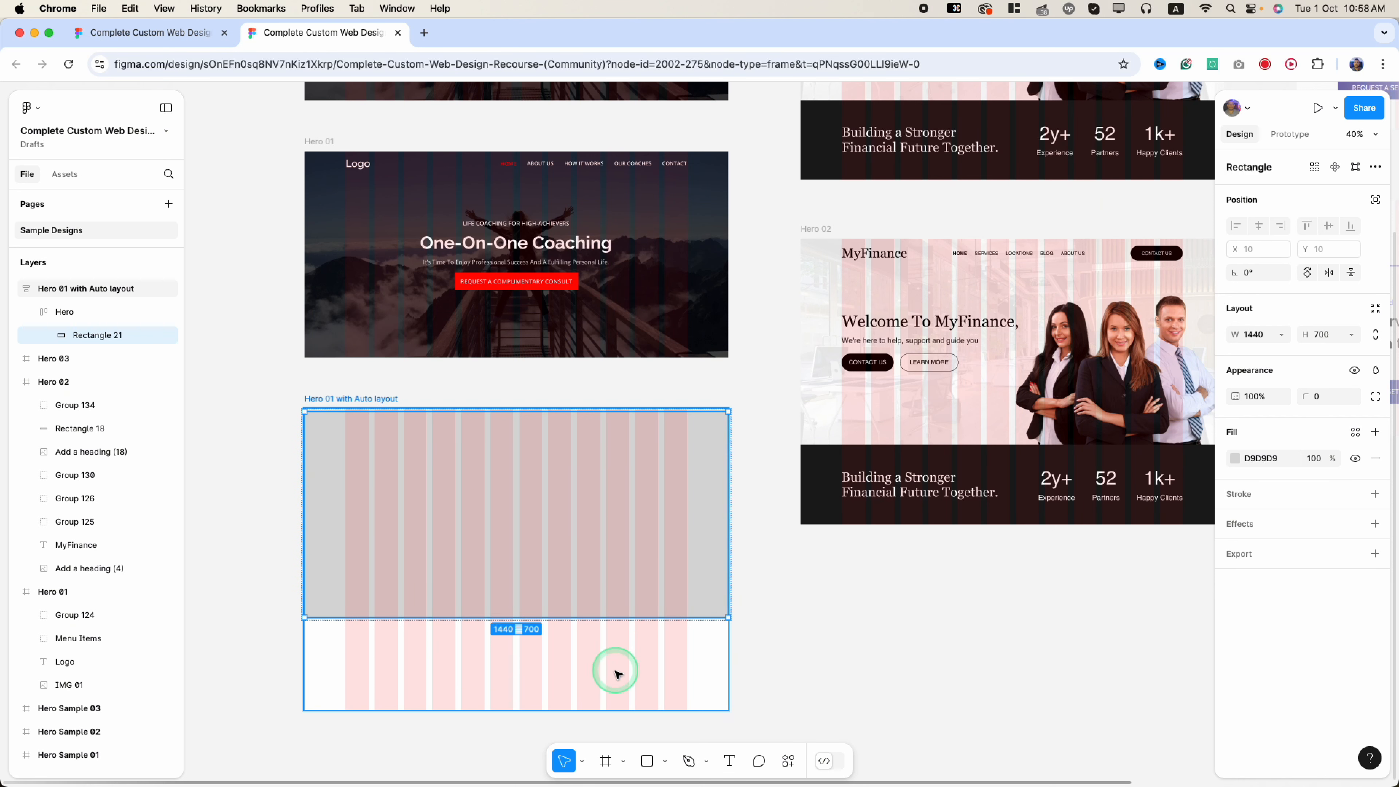
- Fill the rectangle with the mountain photo to create IMG 01
{"action": "left_click", "coordinate": [664, 761]}
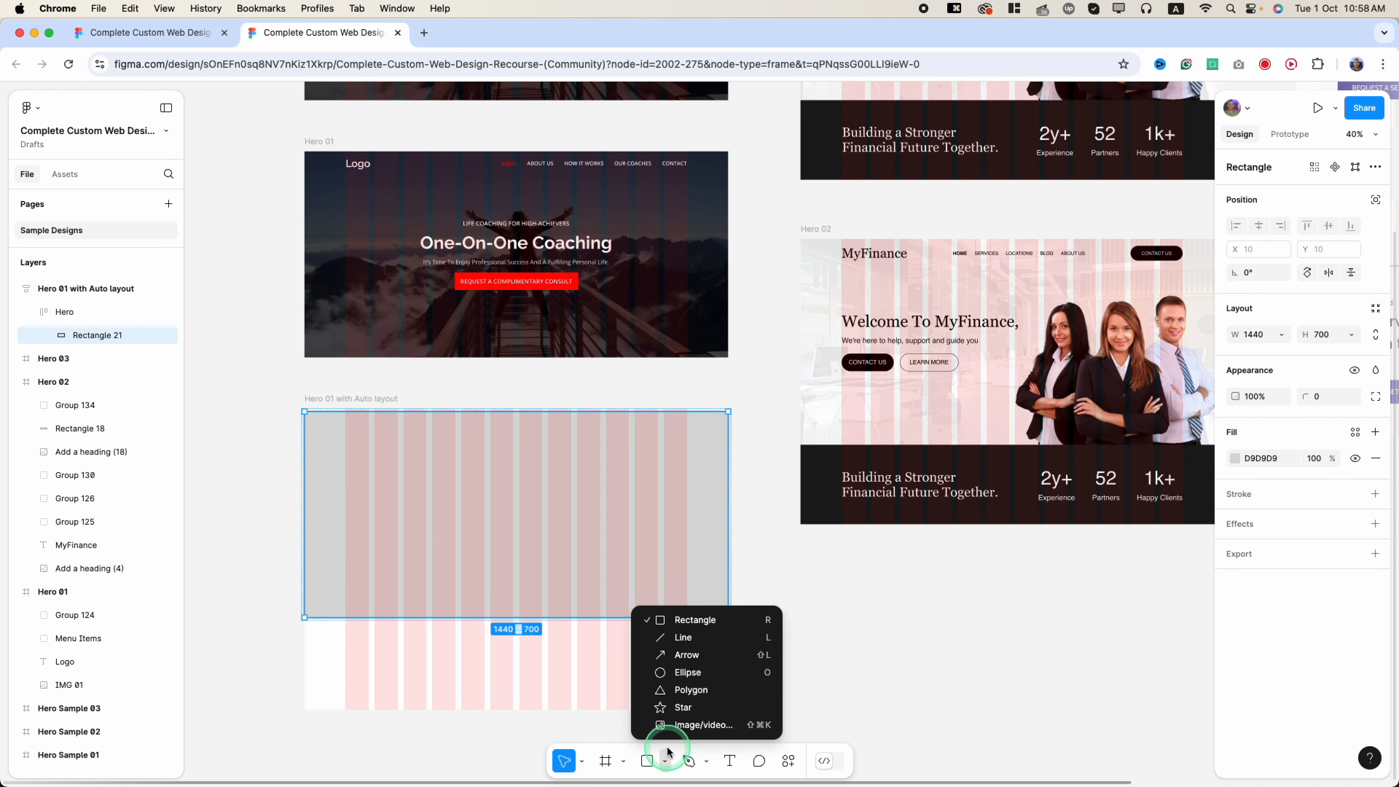
{"action": "left_click", "coordinate": [682, 728]}
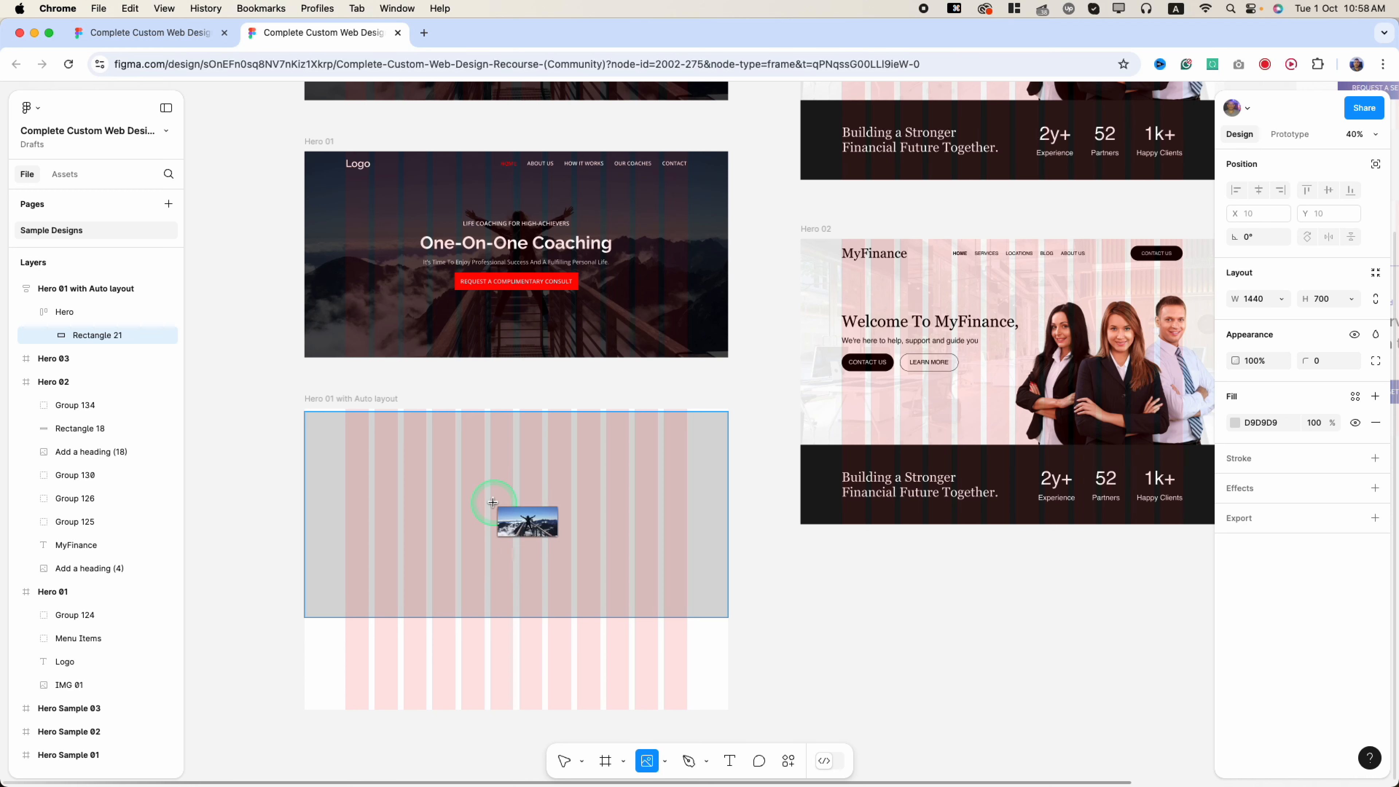
{"action": "left_click", "coordinate": [492, 502]}
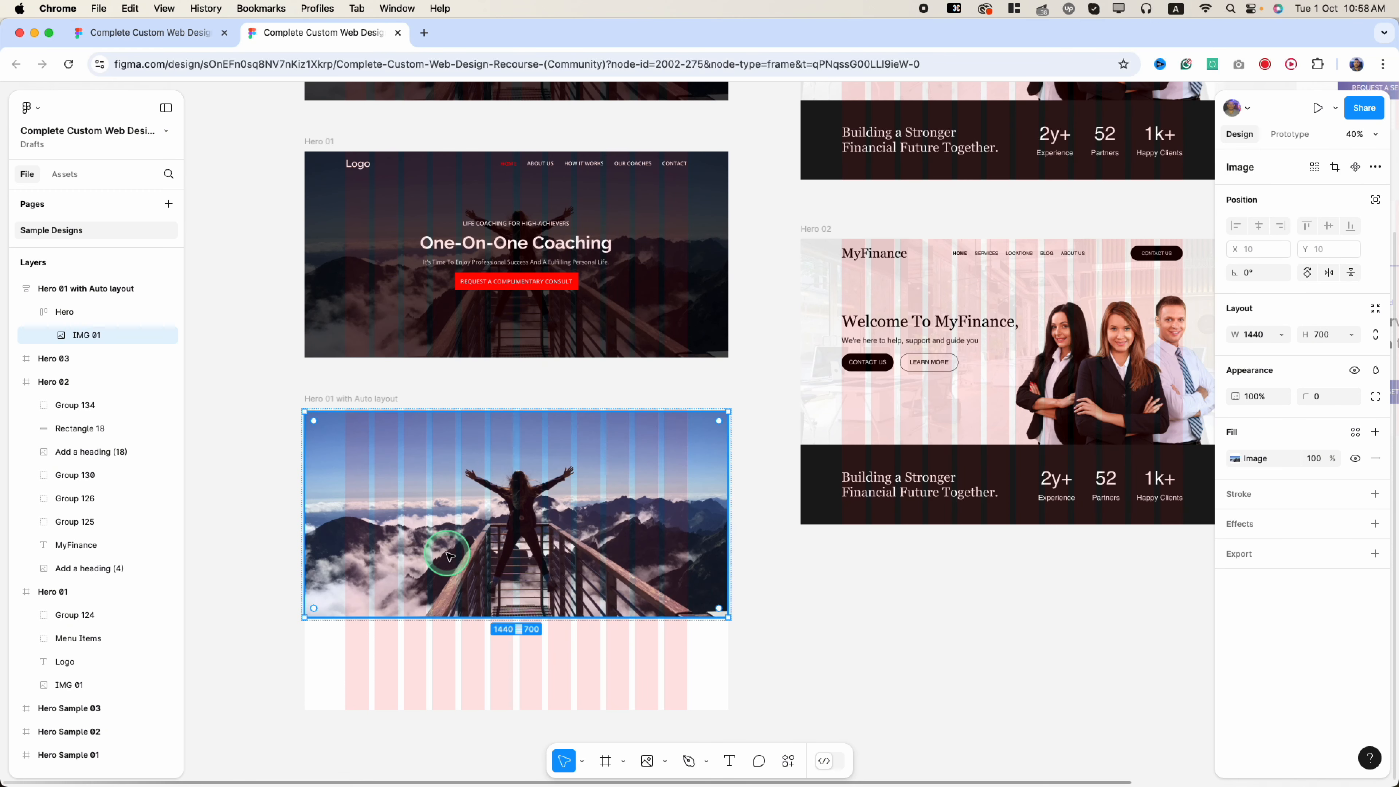
{"action": "scroll", "coordinate": [386, 507], "scroll_direction": "up", "scroll_amount": 5}
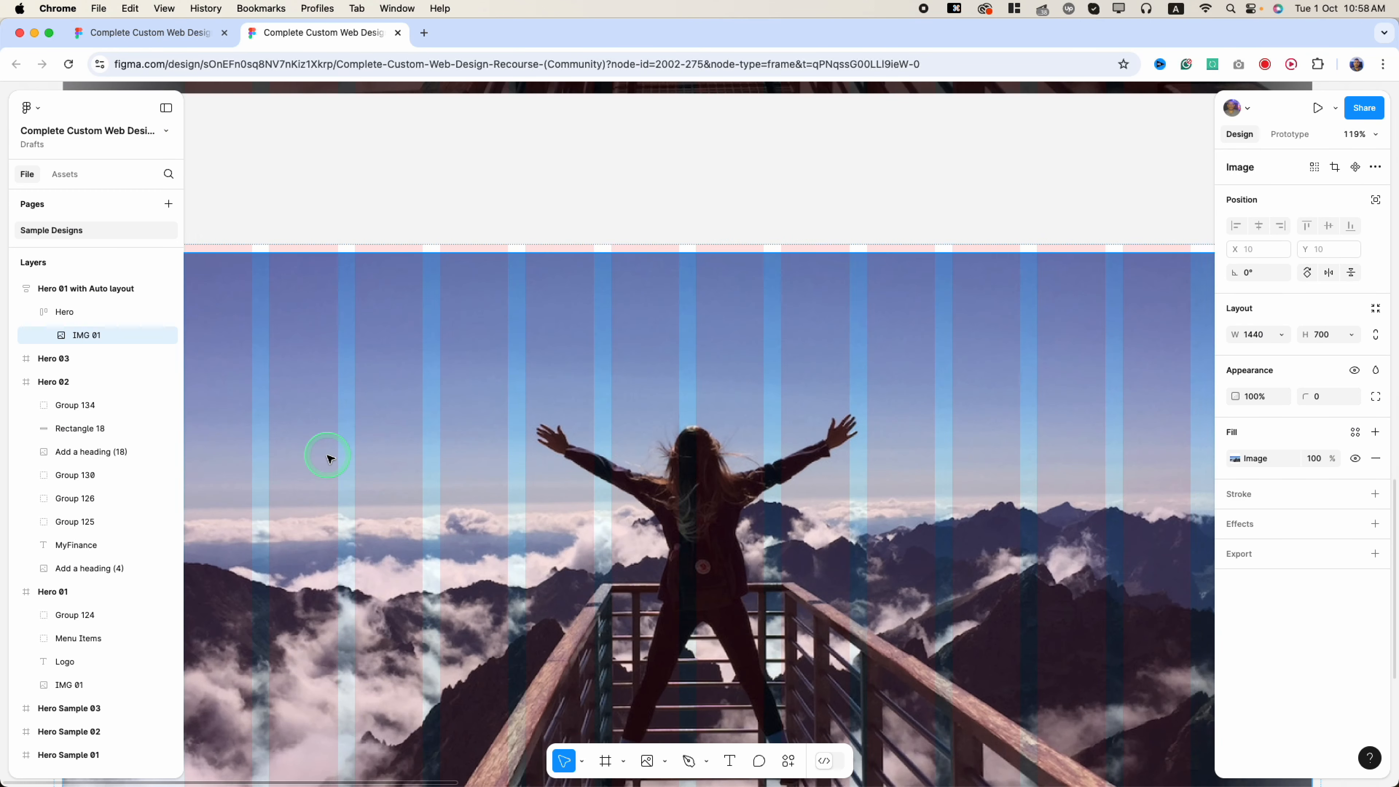
{"action": "scroll", "coordinate": [329, 458], "scroll_direction": "down", "scroll_amount": 3}
{"action": "scroll", "coordinate": [329, 458], "scroll_direction": "left", "scroll_amount": 5}
{"action": "scroll", "coordinate": [516, 681], "scroll_direction": "down", "scroll_amount": 2}
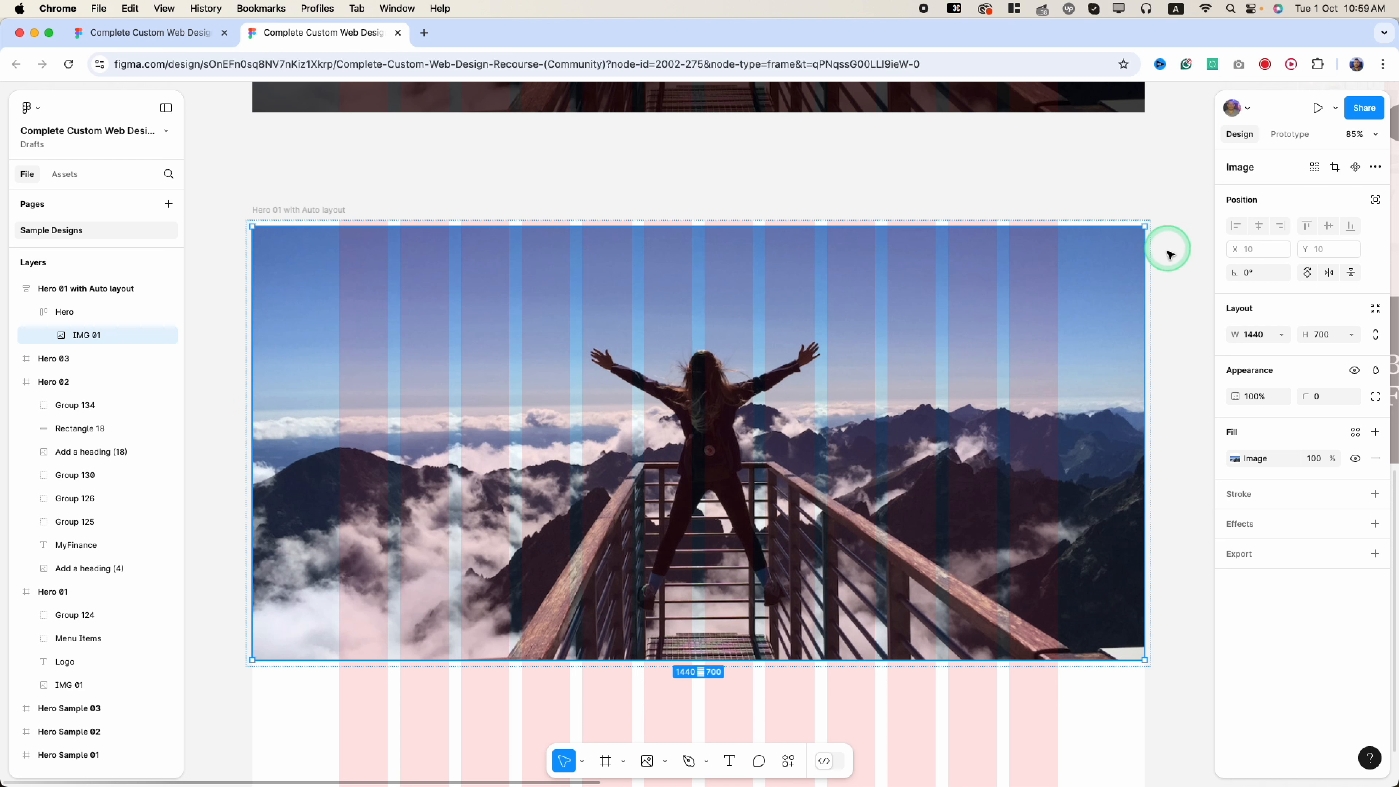
- Set the Hero frame's horizontal and vertical padding to 0, then select IMG 01
{"action": "left_click", "coordinate": [55, 314]}
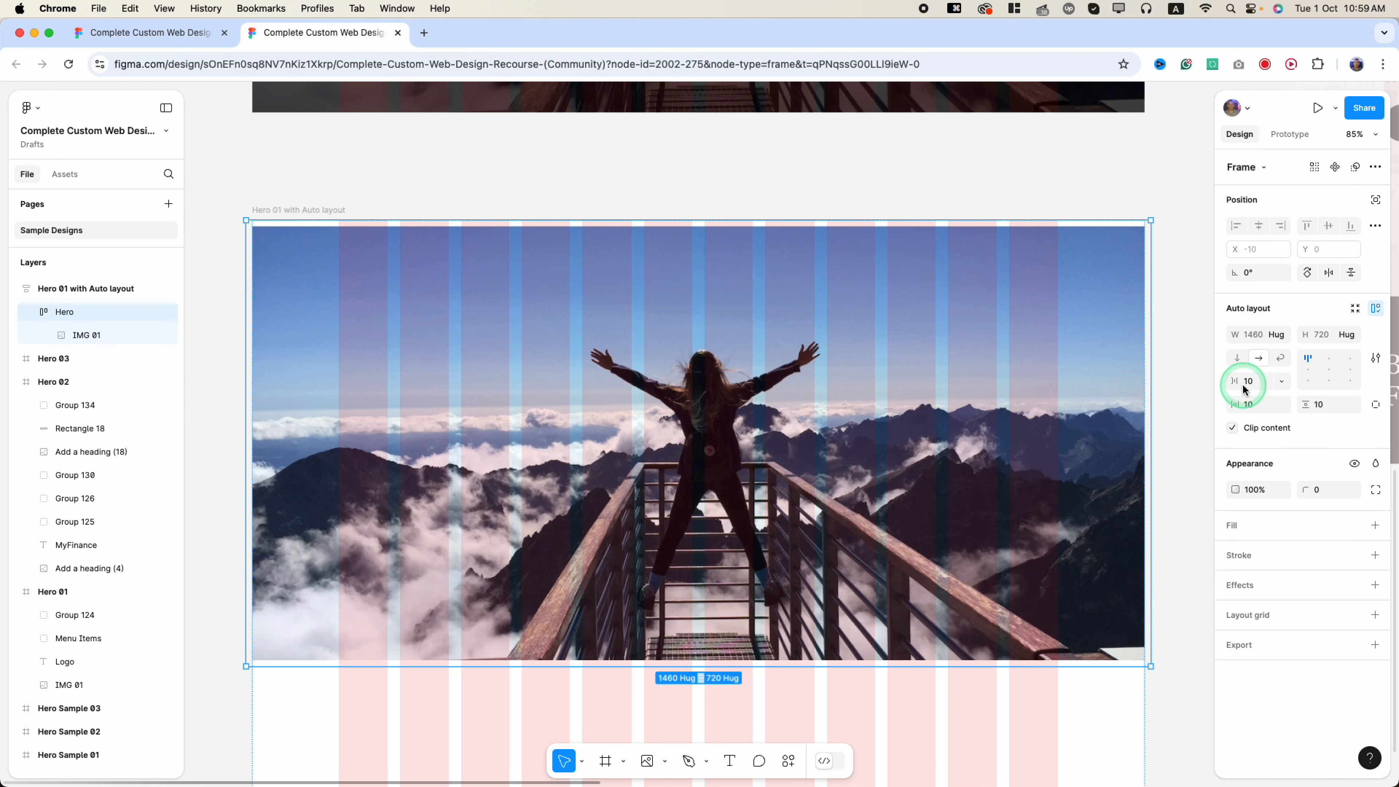
{"action": "left_click", "coordinate": [1257, 405]}
{"action": "type", "text": "0"}
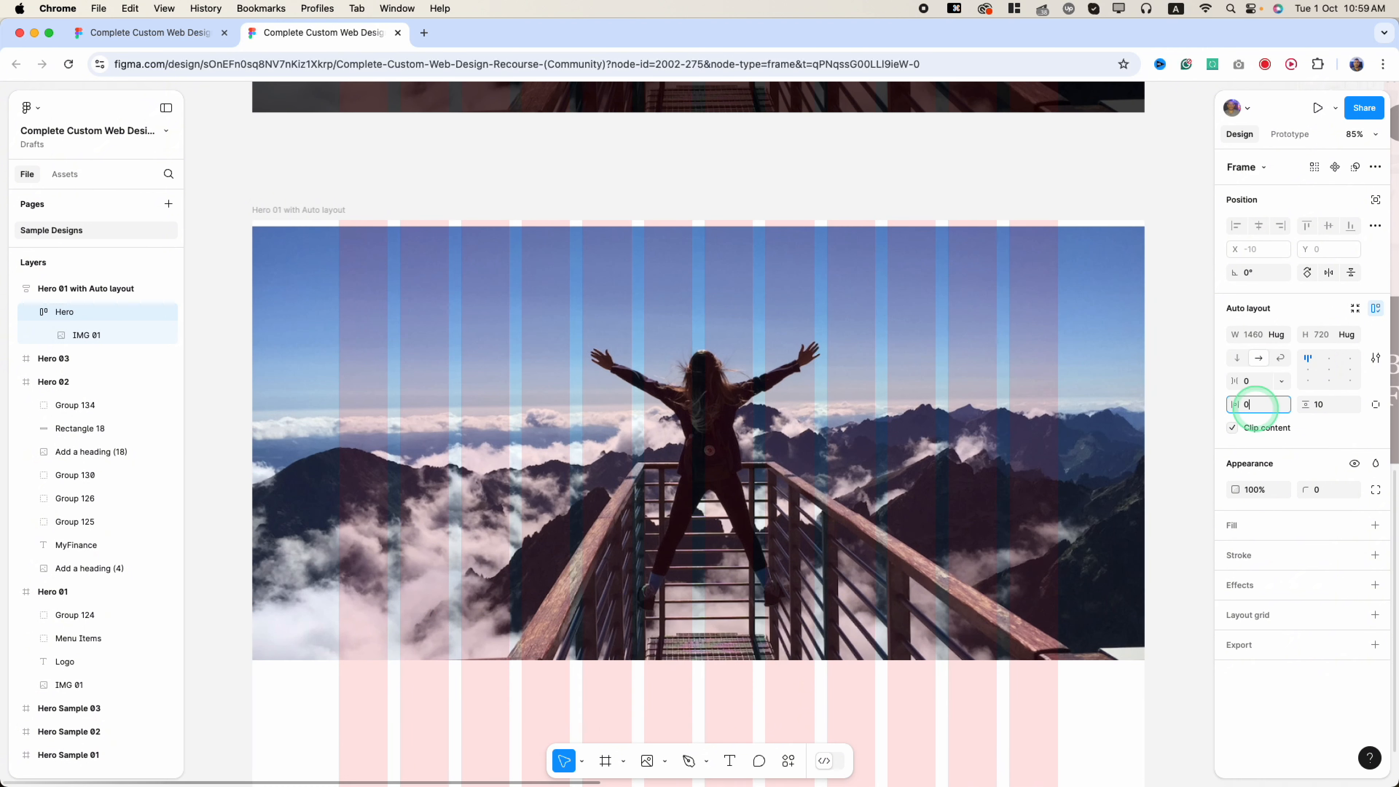
{"action": "left_click", "coordinate": [1326, 411]}
{"action": "type", "text": "0"}
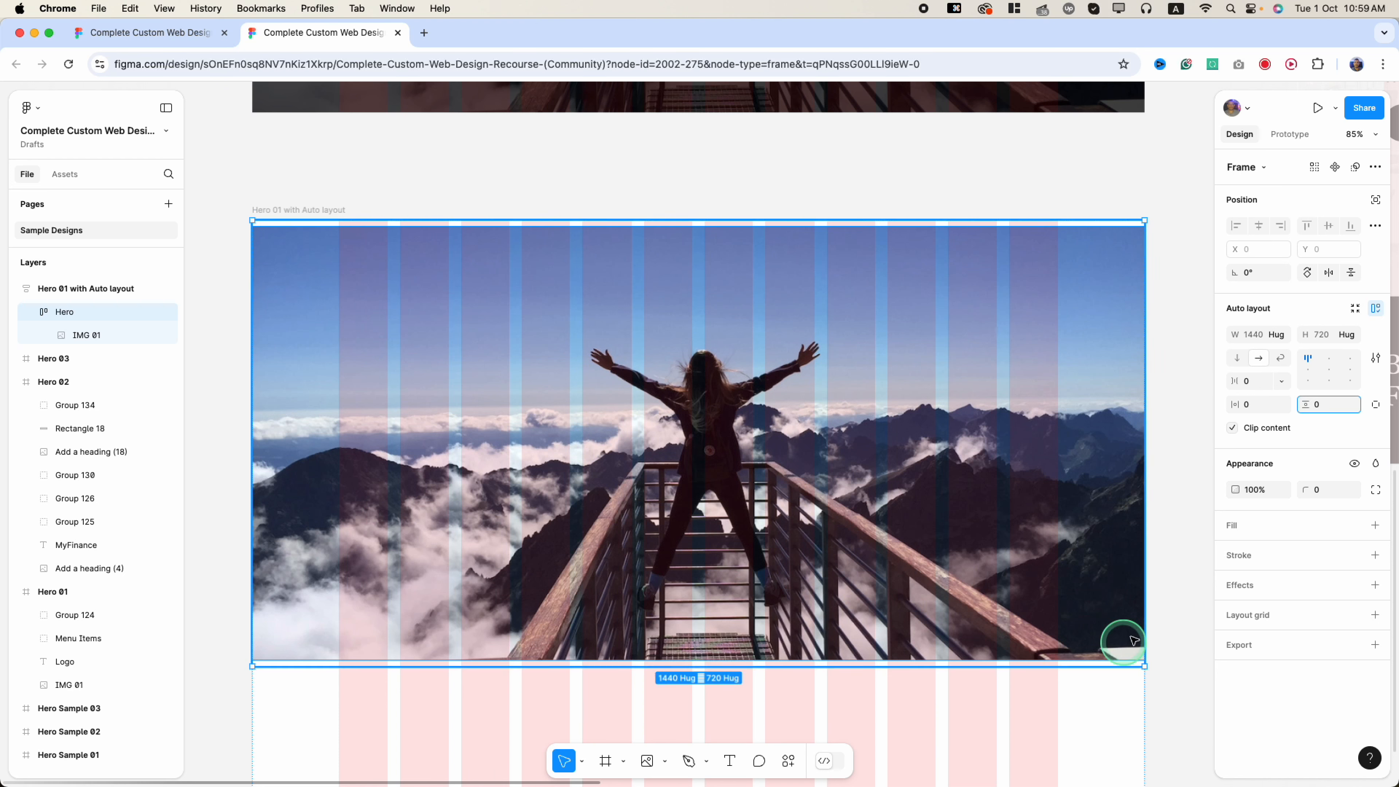
{"action": "key", "text": "Return"}
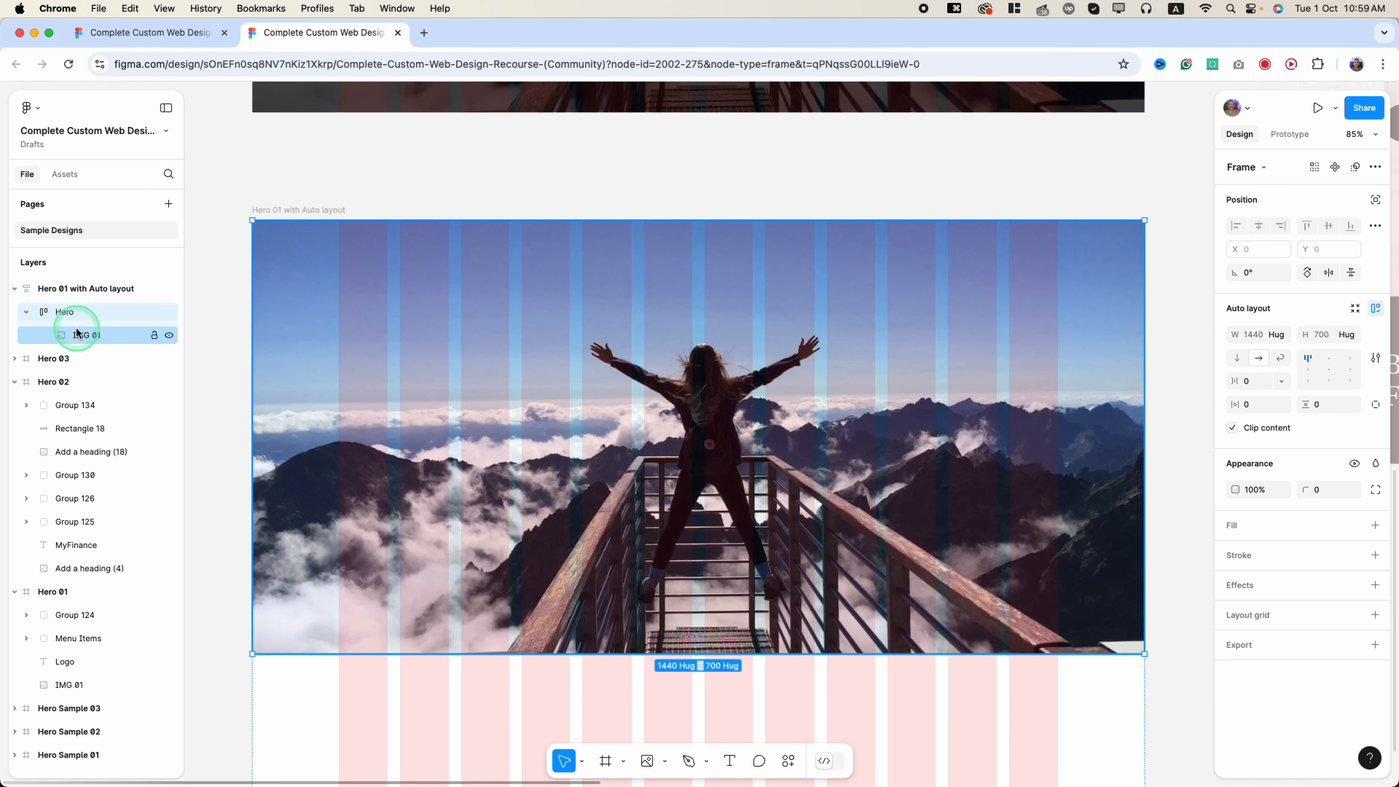
{"action": "left_click", "coordinate": [86, 333]}
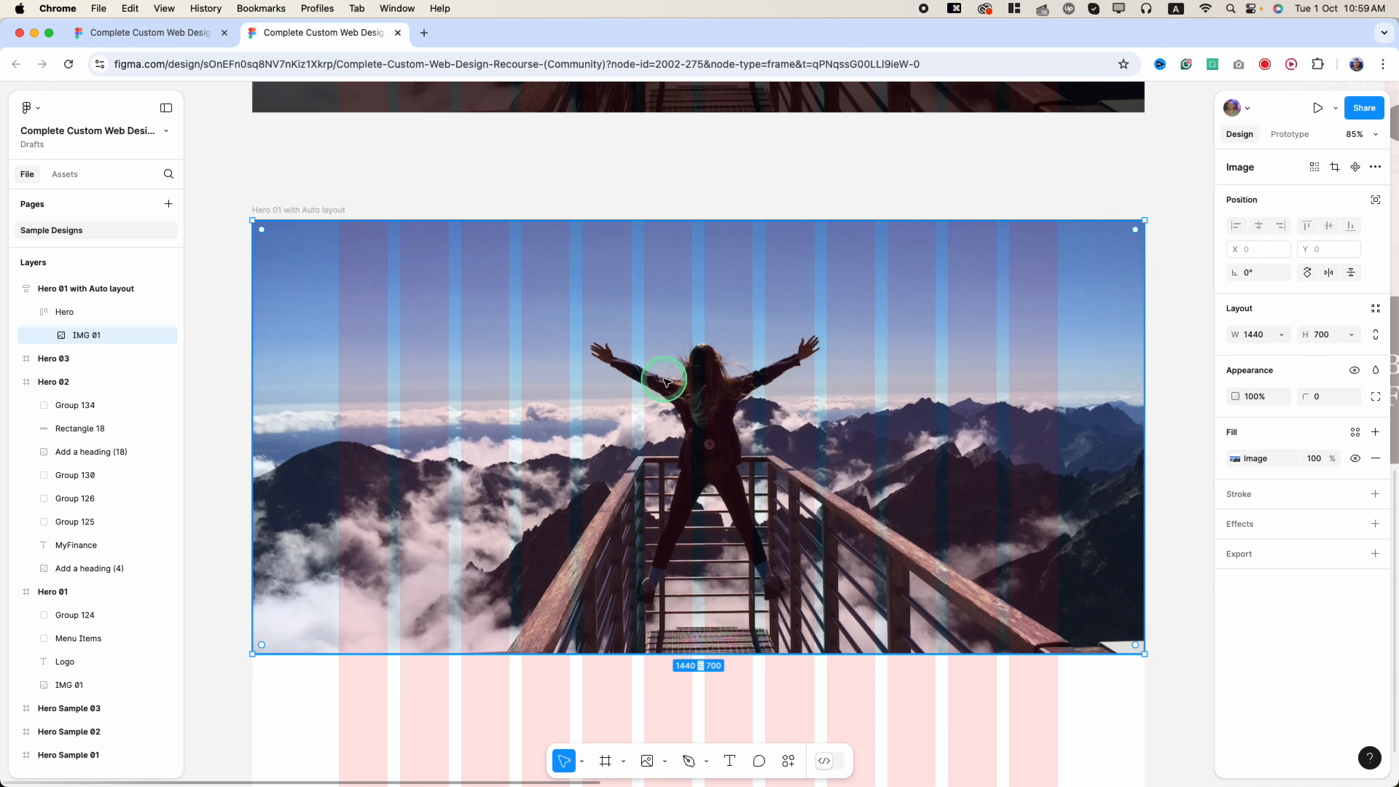
{"action": "scroll", "coordinate": [731, 154], "scroll_direction": "up", "scroll_amount": 7}
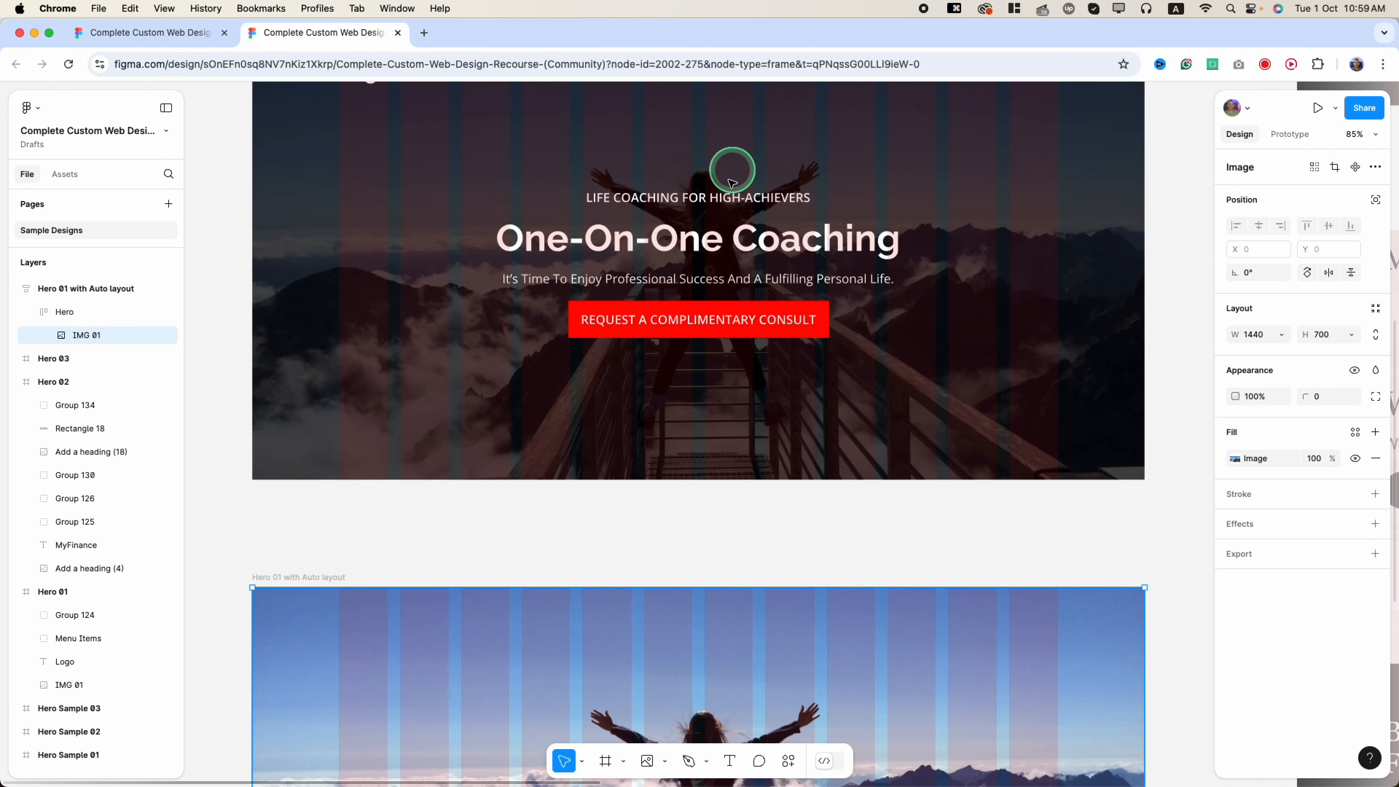
- Inspect the fill layers of the original Hero 01 photo
{"action": "left_click", "coordinate": [468, 396]}
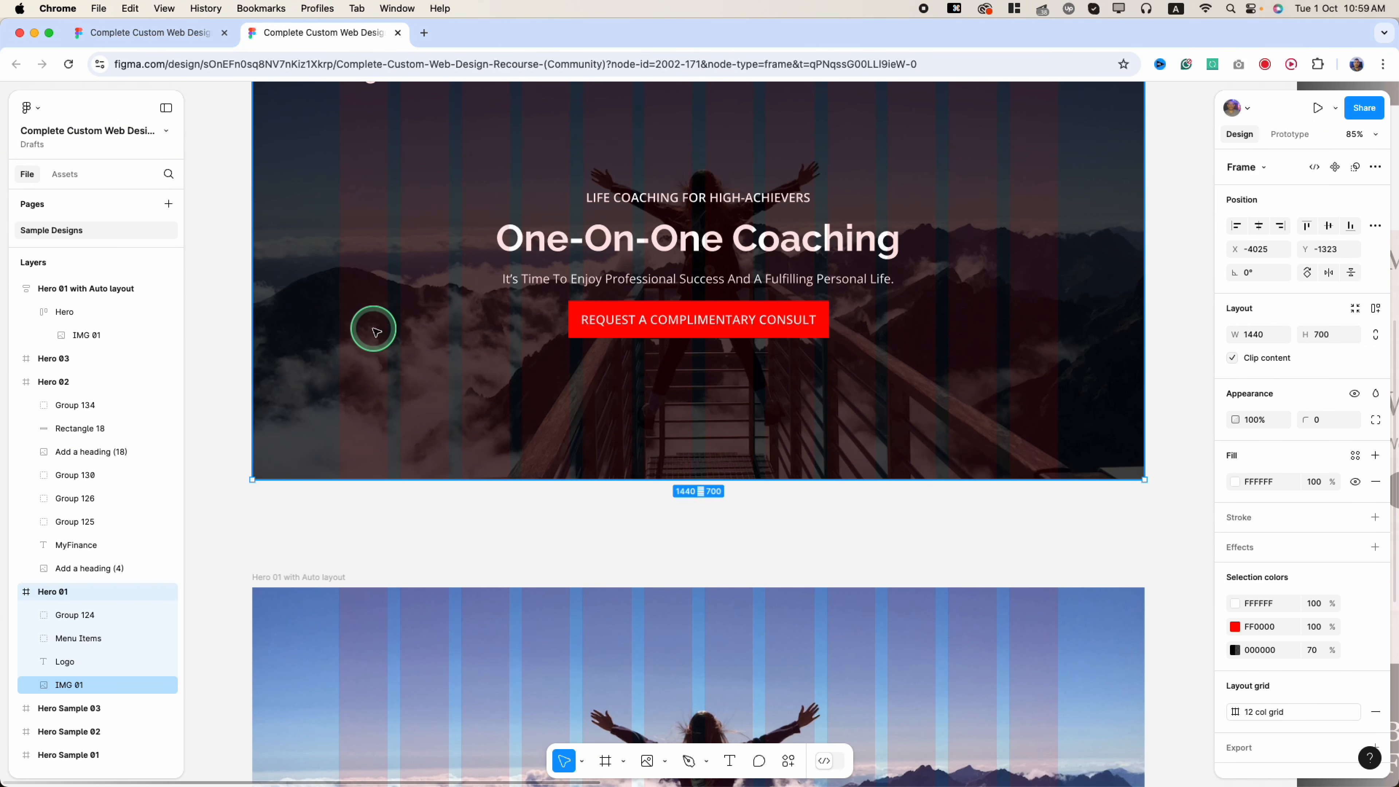
{"action": "scroll", "coordinate": [1344, 642], "scroll_direction": "down", "scroll_amount": 1}
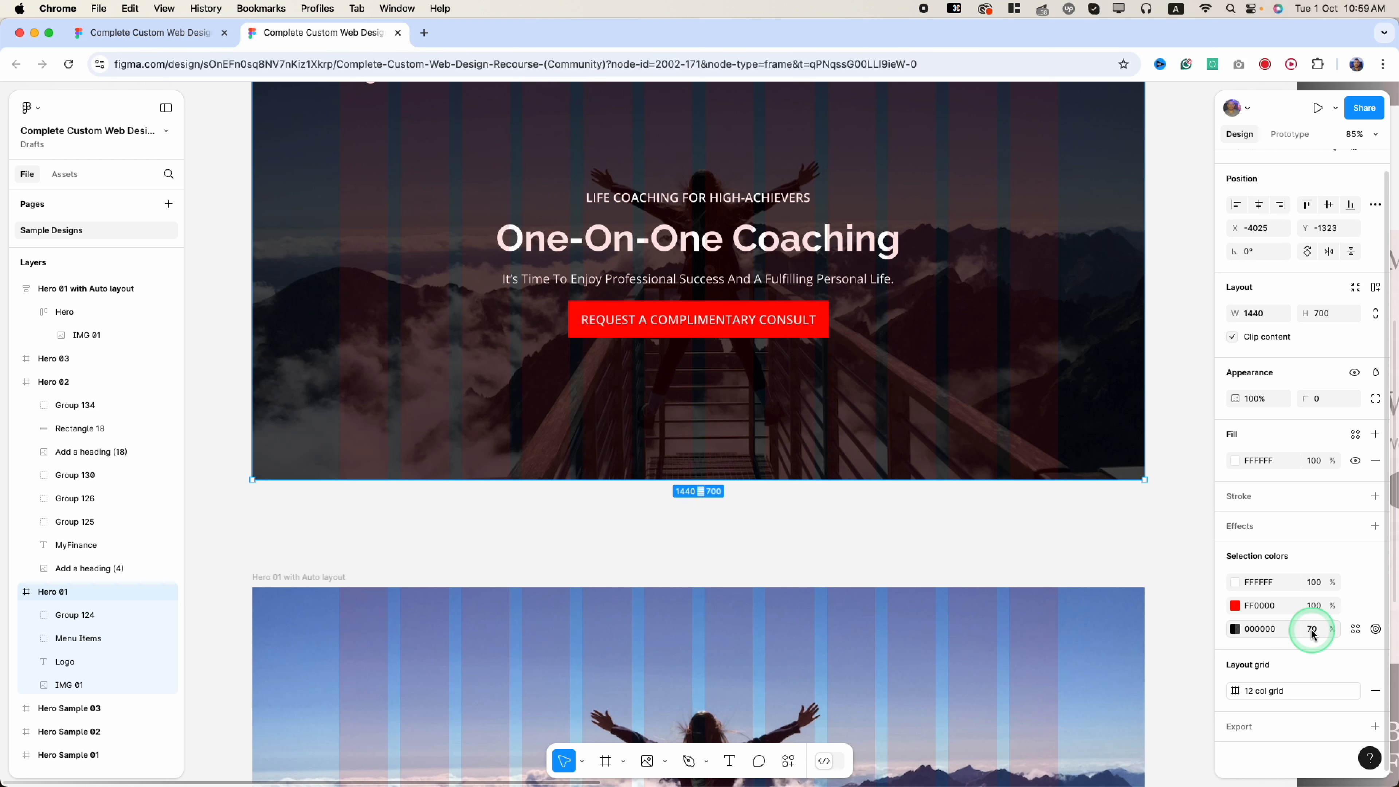
{"action": "double_click", "coordinate": [375, 347]}
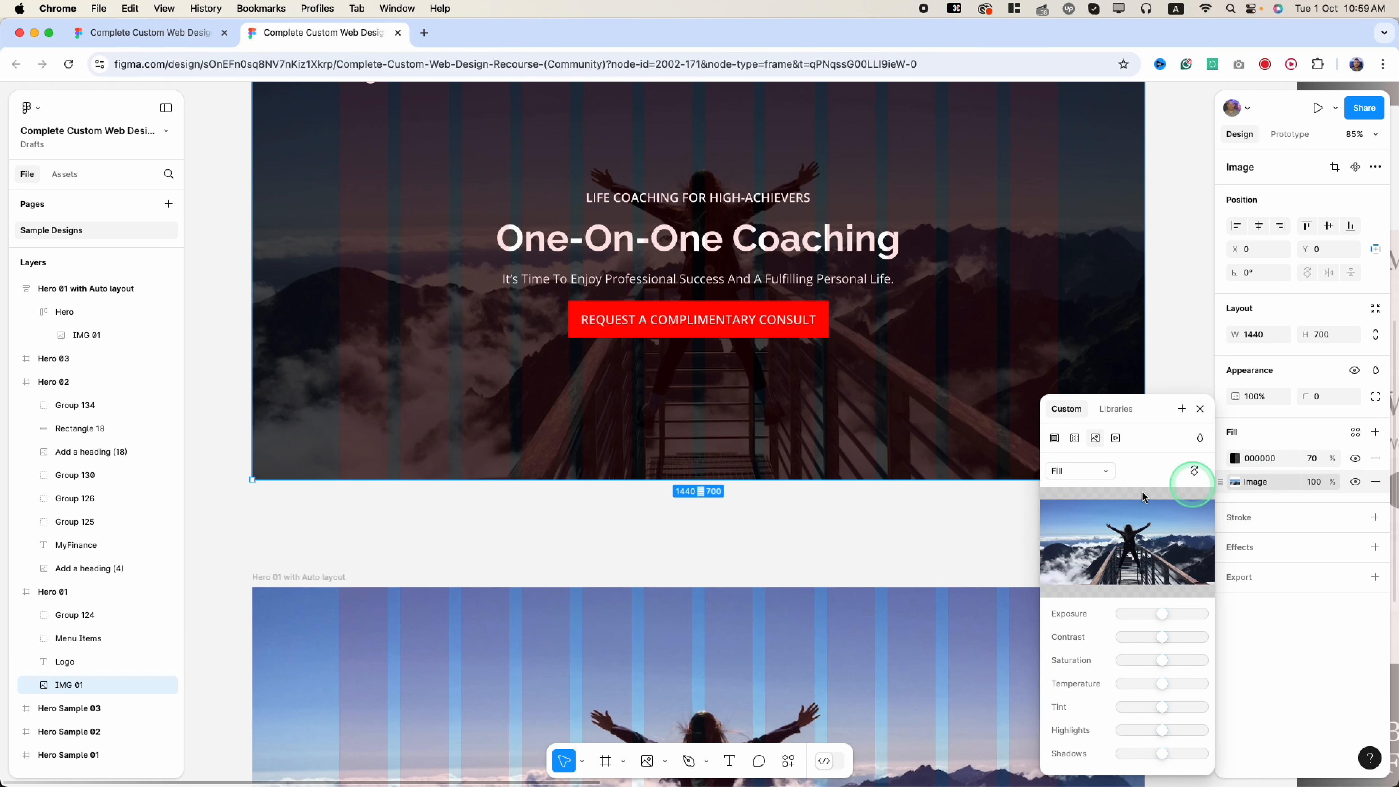
{"action": "scroll", "coordinate": [702, 377], "scroll_direction": "down", "scroll_amount": 8}
- Add a black 000000 fill at 70% opacity over IMG 01
{"action": "left_click", "coordinate": [706, 379]}
{"action": "left_click", "coordinate": [707, 379]}
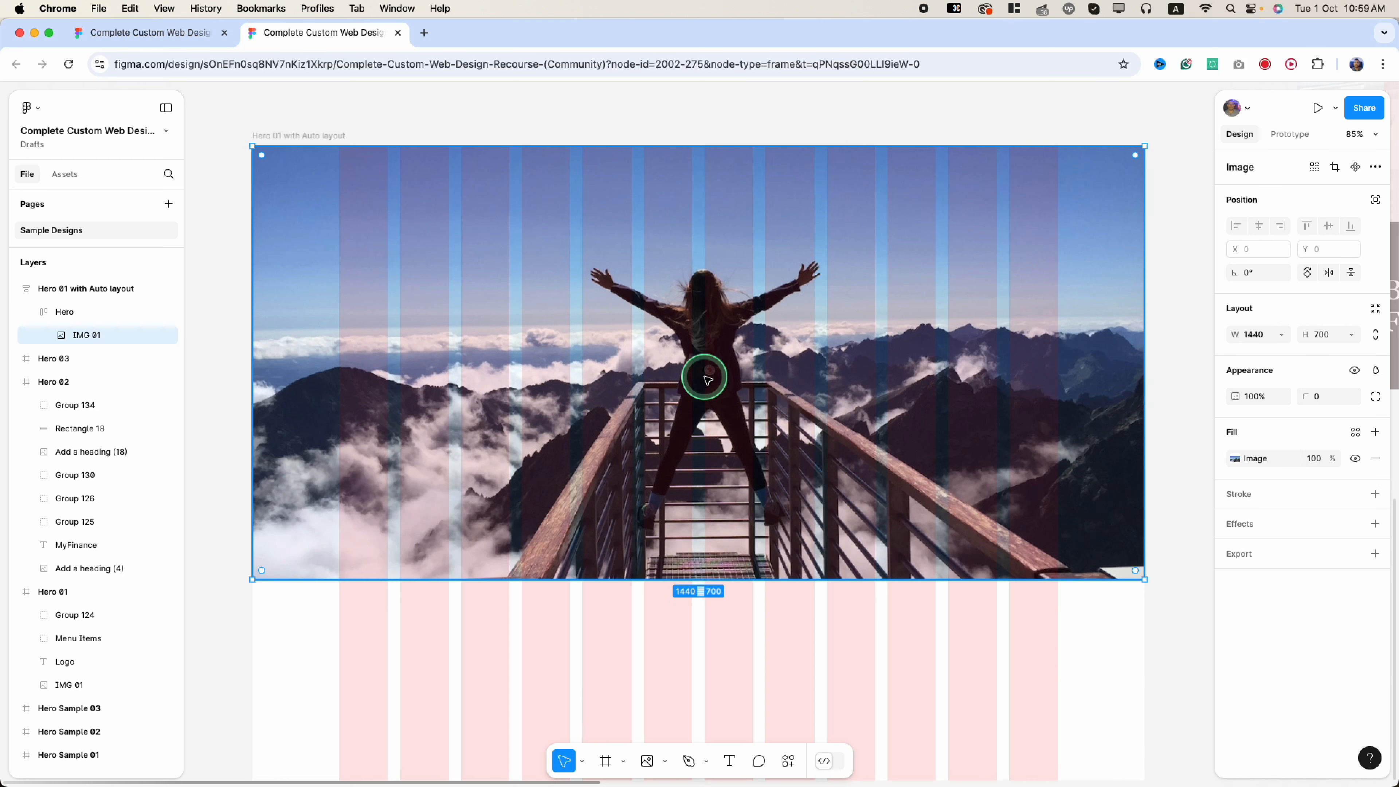
{"action": "left_click", "coordinate": [1377, 433]}
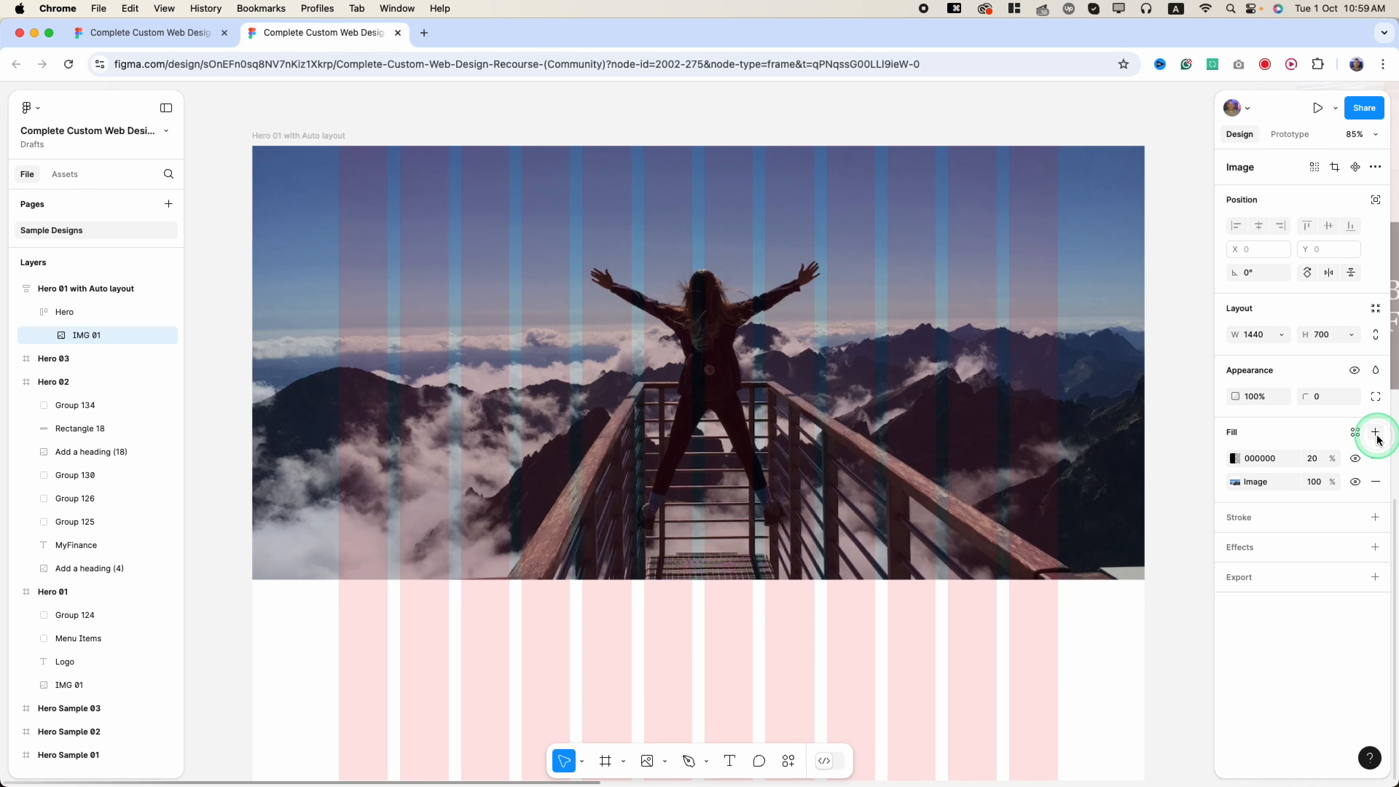
{"action": "left_click", "coordinate": [1313, 459]}
{"action": "type", "text": "70"}
{"action": "key", "text": "Return"}
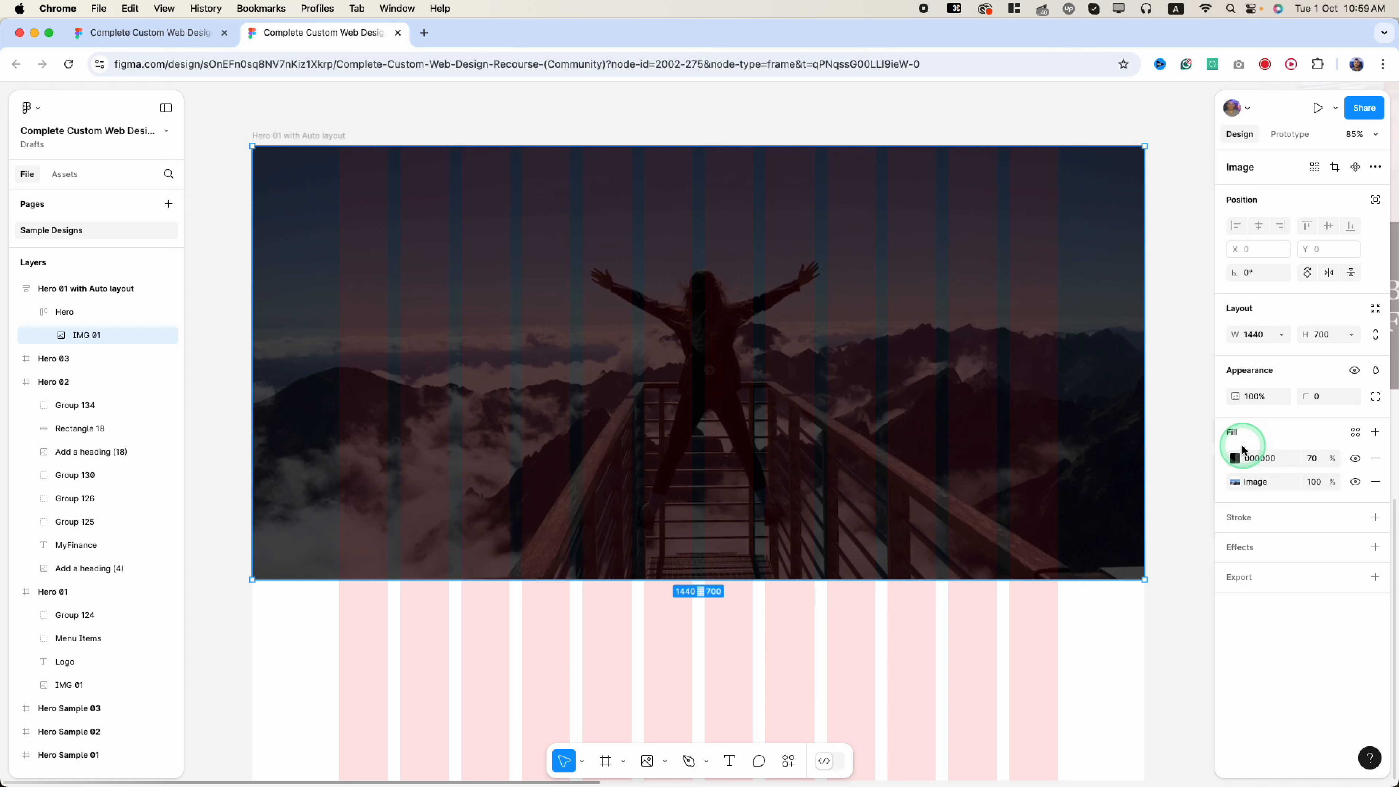
{"action": "left_click", "coordinate": [1233, 459]}
{"action": "left_click", "coordinate": [1233, 460]}
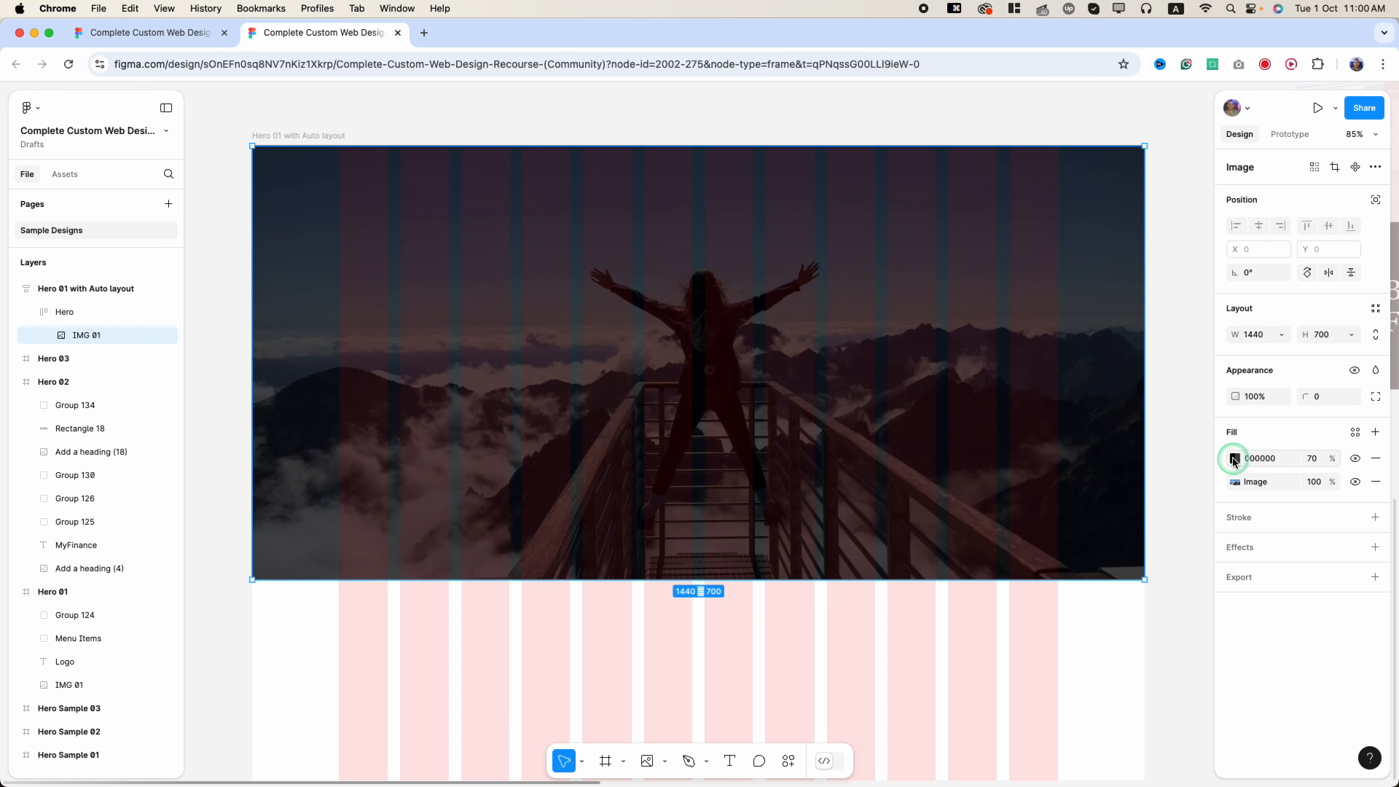
{"action": "scroll", "coordinate": [593, 432], "scroll_direction": "up", "scroll_amount": 5}
- Add a text layer with placeholder text inside the Hero frame
{"action": "scroll", "coordinate": [593, 432], "scroll_direction": "up", "scroll_amount": 2}
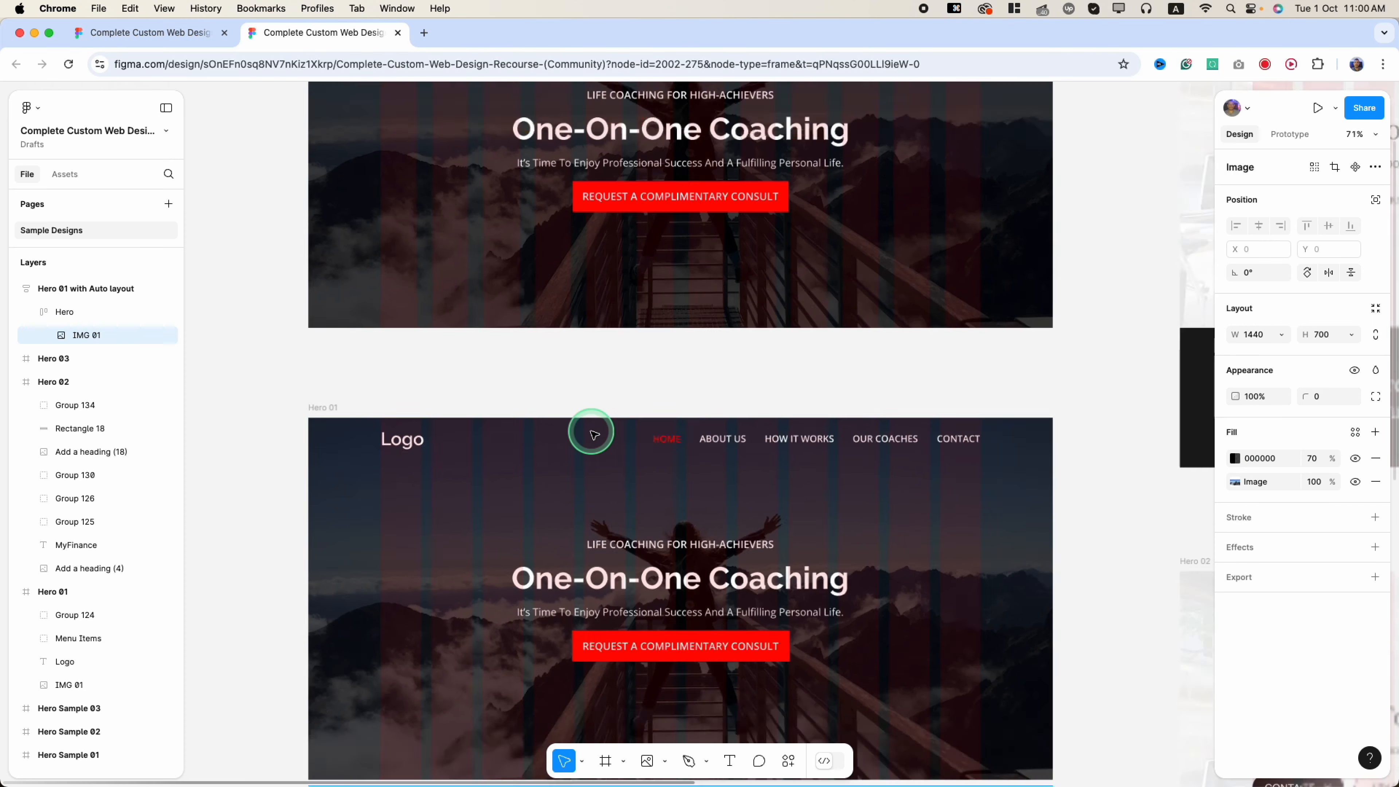
{"action": "scroll", "coordinate": [590, 427], "scroll_direction": "down", "scroll_amount": 5}
{"action": "scroll", "coordinate": [552, 475], "scroll_direction": "down", "scroll_amount": 2}
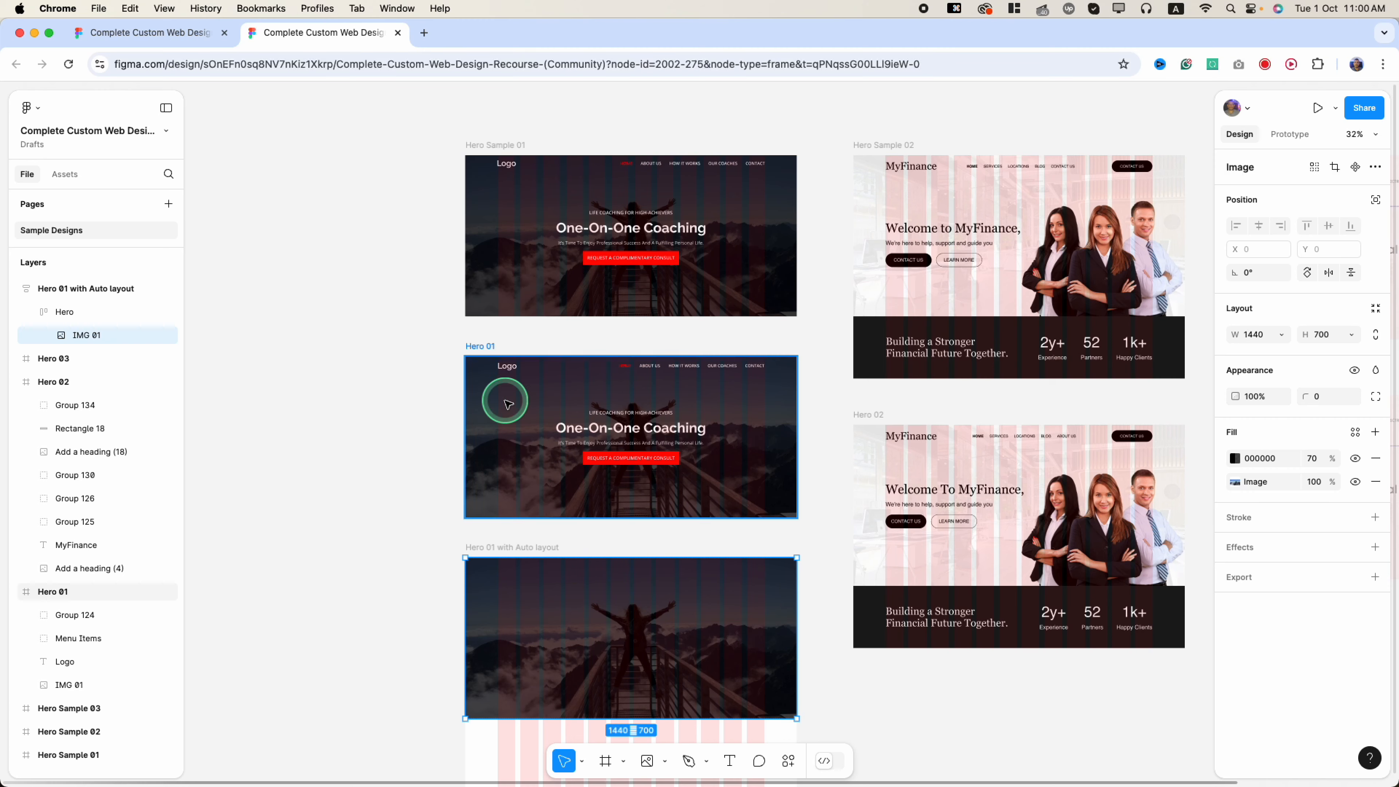
{"action": "scroll", "coordinate": [570, 559], "scroll_direction": "down", "scroll_amount": 4}
{"action": "scroll", "coordinate": [571, 562], "scroll_direction": "up", "scroll_amount": 5}
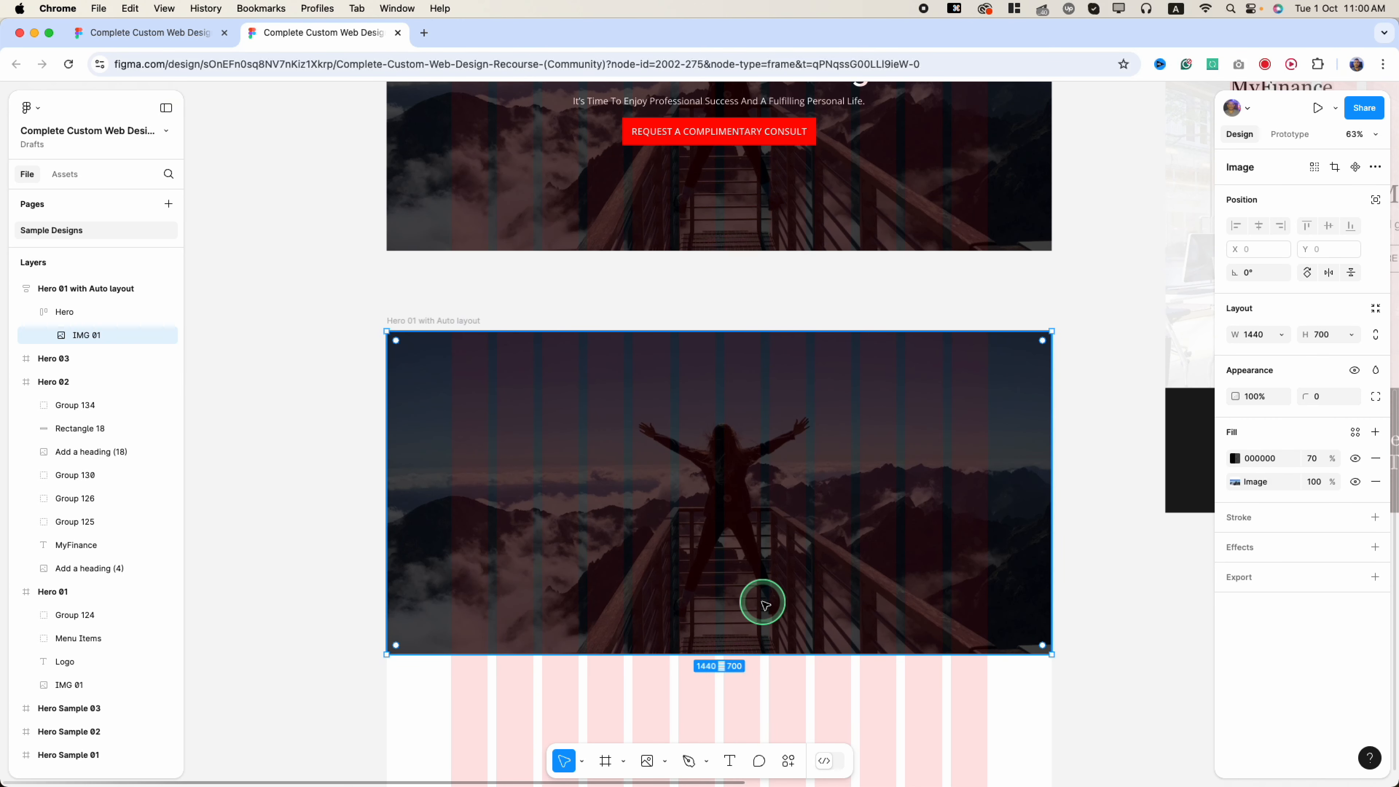
{"action": "key", "text": "t"}
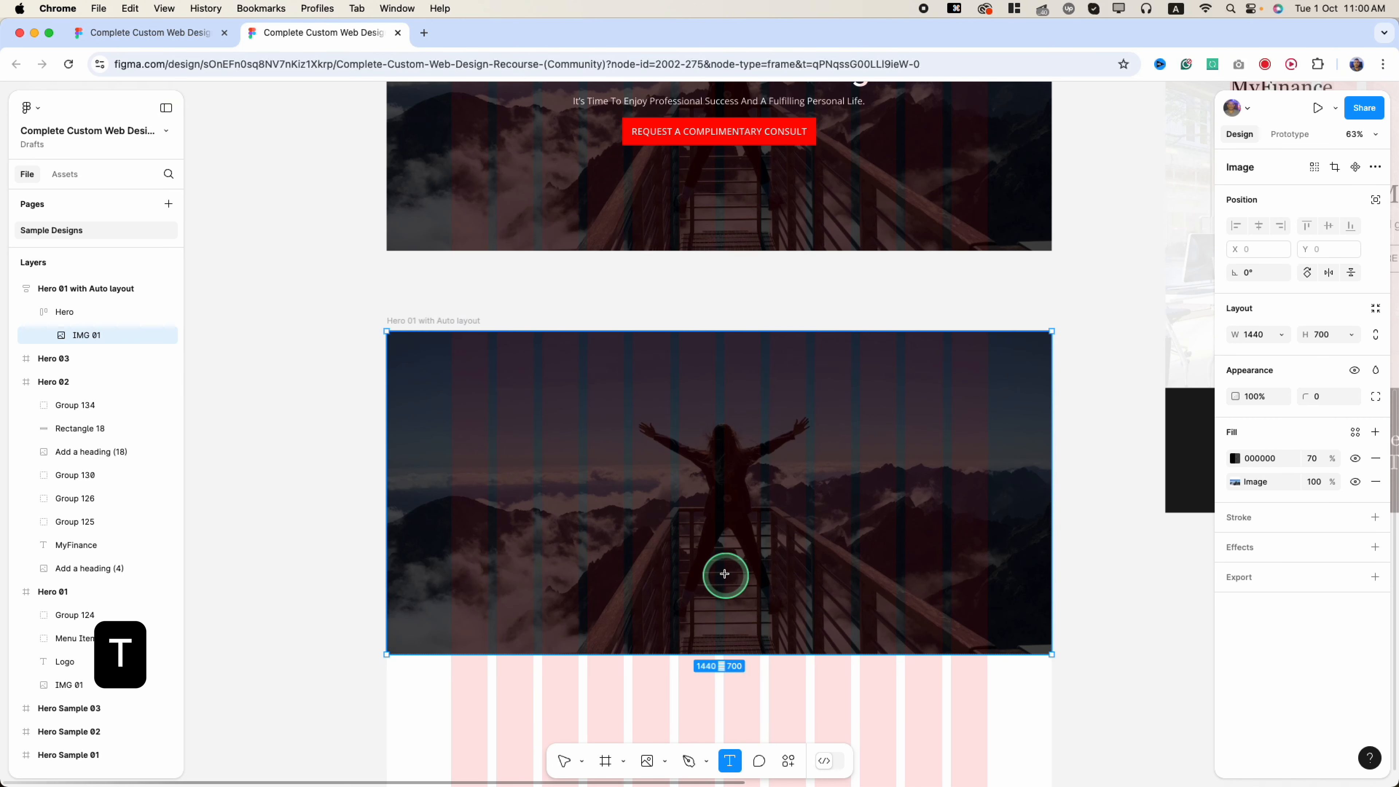
{"action": "left_click", "coordinate": [518, 401]}
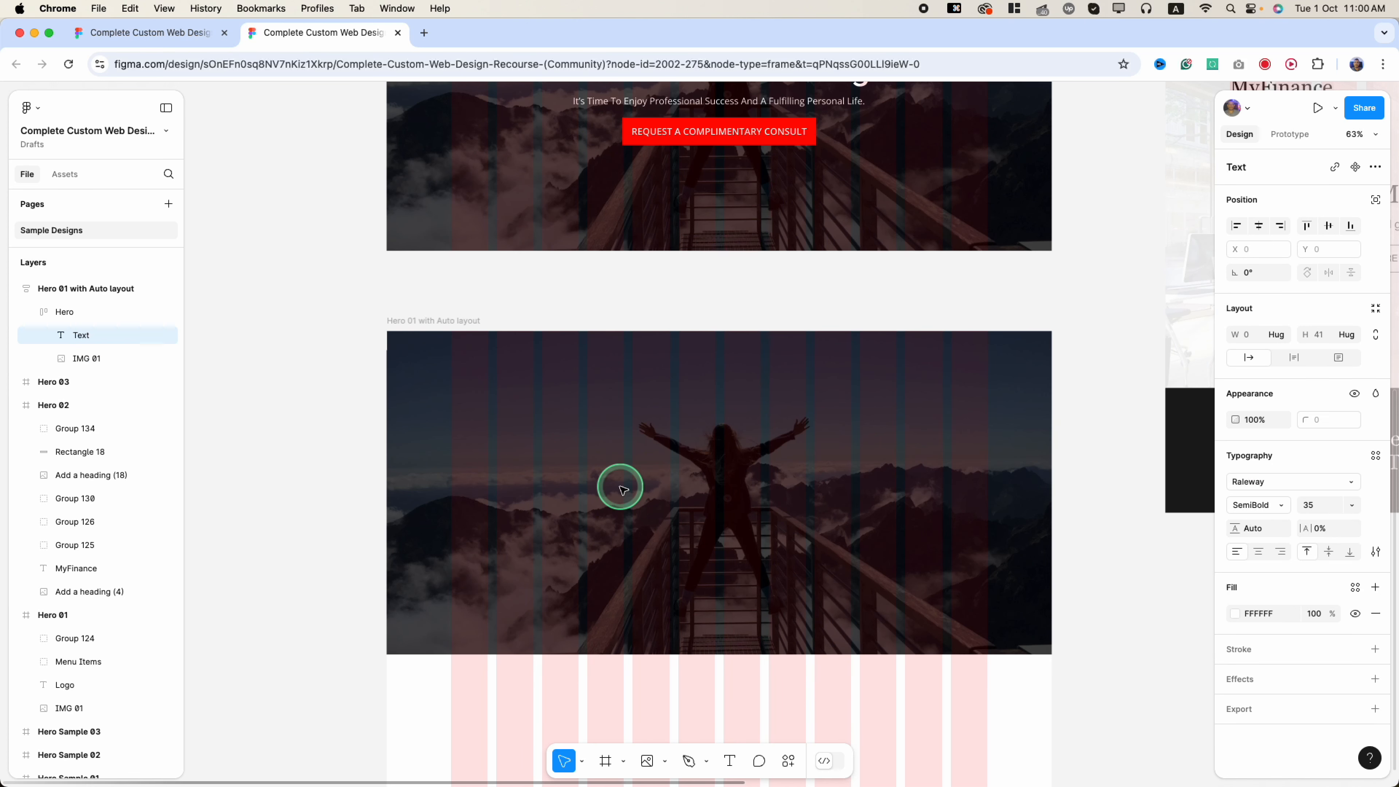
{"action": "type", "text": "dfsds"}
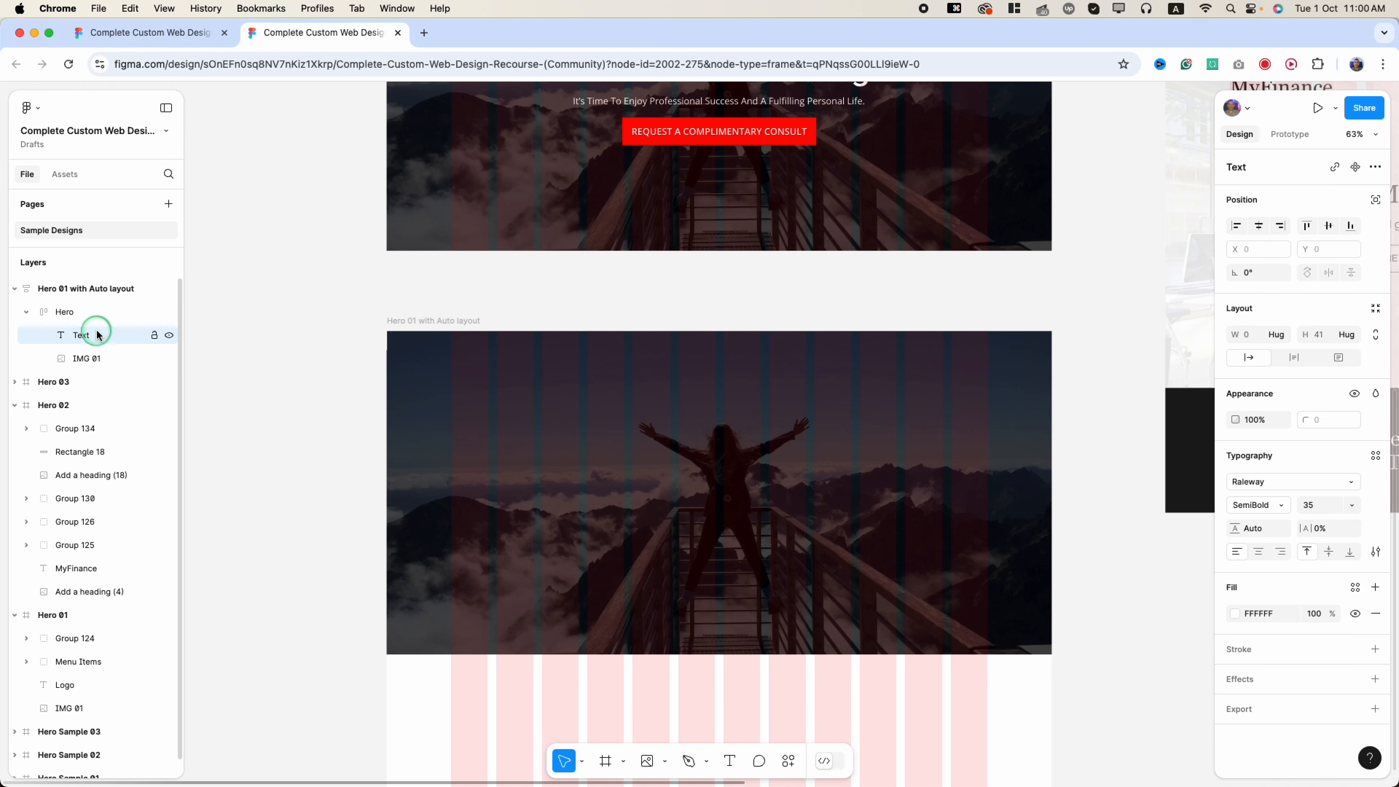
- Replace the placeholder with 'Logo' and finish editing the text
{"action": "key", "text": "super+a"}
{"action": "scroll", "coordinate": [522, 438], "scroll_direction": "up", "scroll_amount": 5}
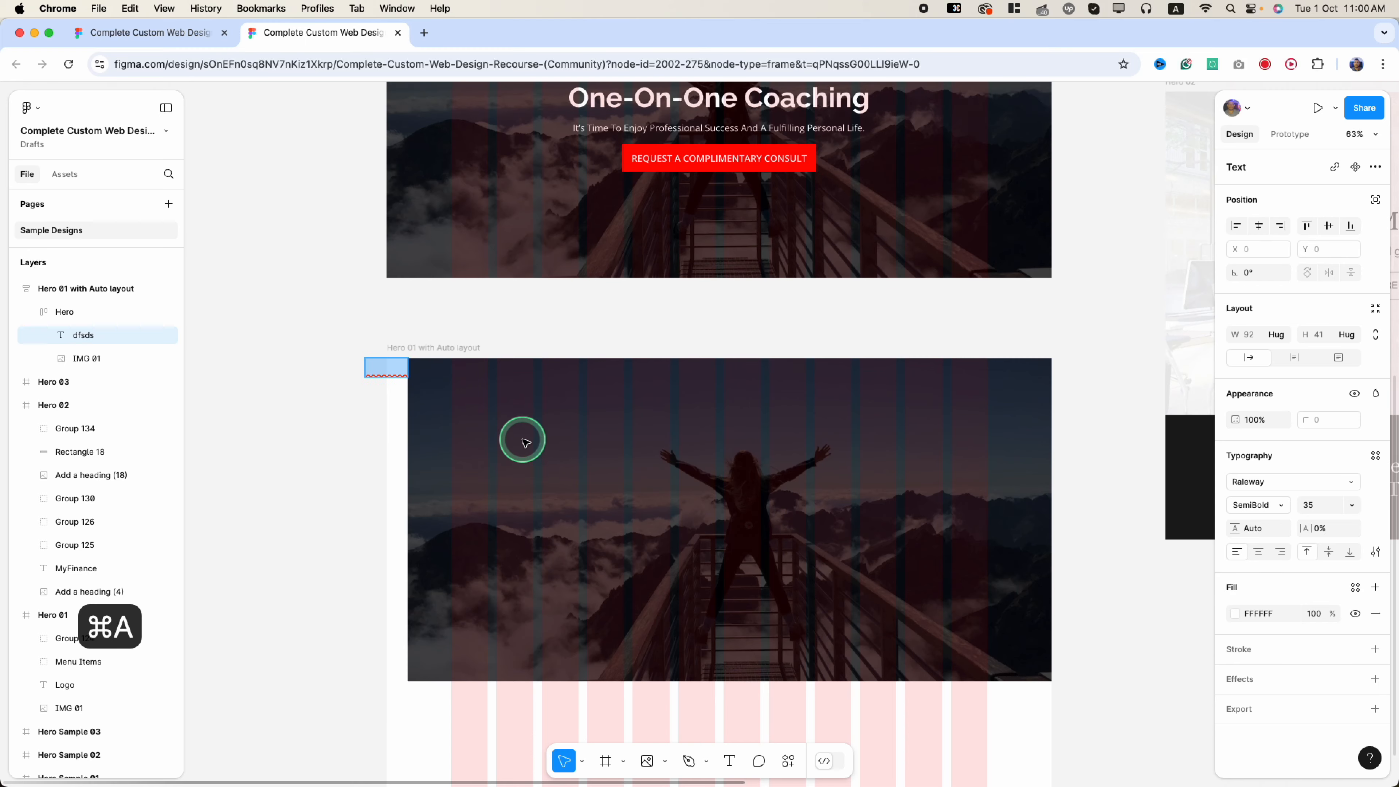
{"action": "type", "text": "Logo"}
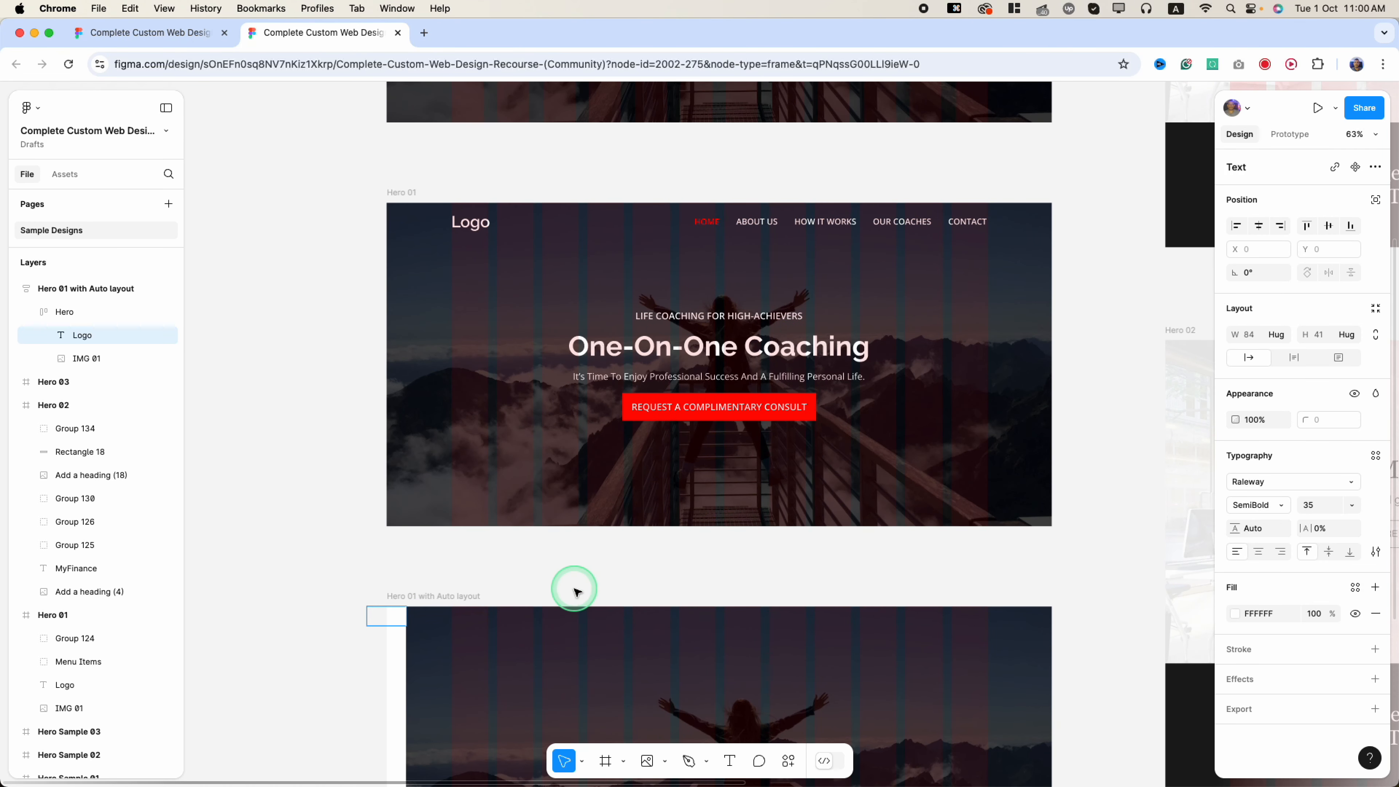
{"action": "scroll", "coordinate": [574, 587], "scroll_direction": "down", "scroll_amount": 2}
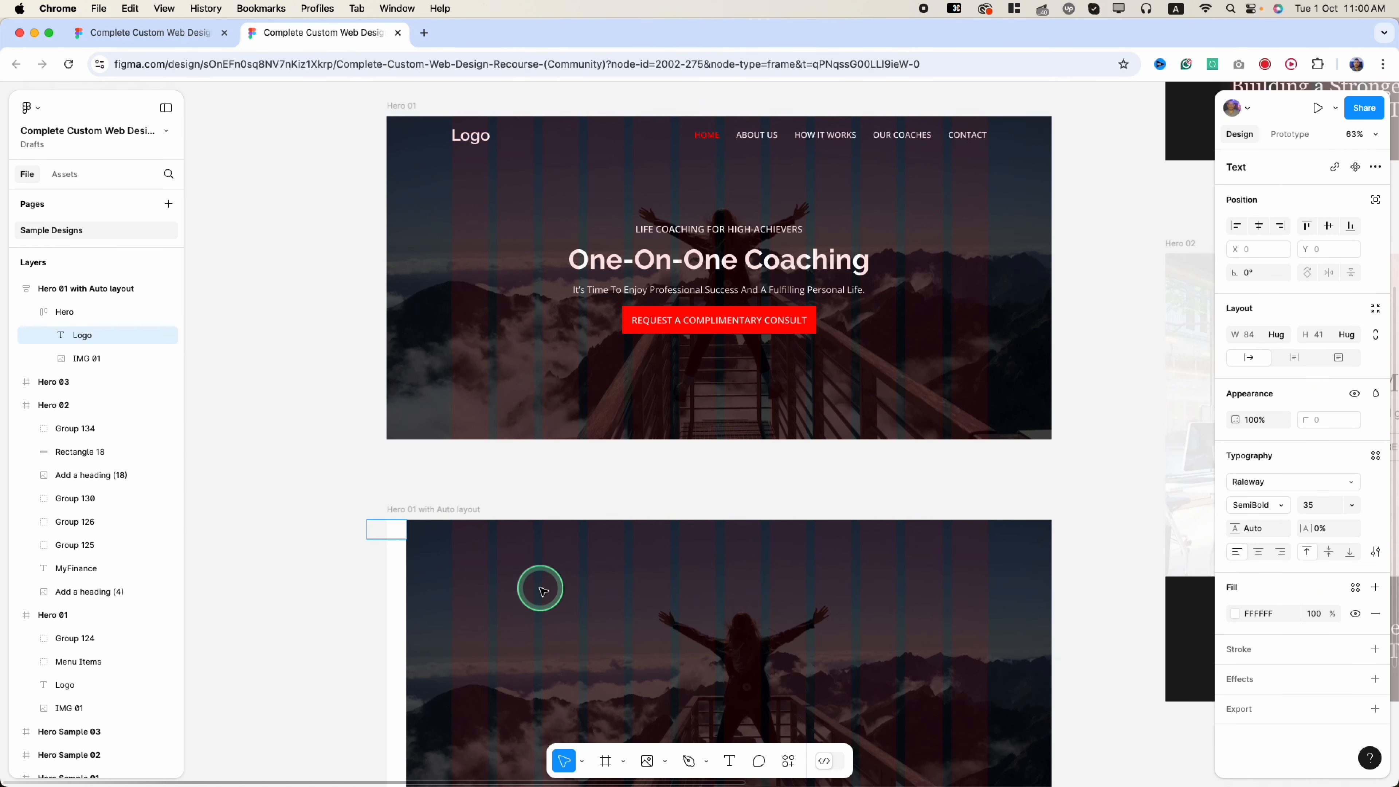
{"action": "key", "text": "super+a"}
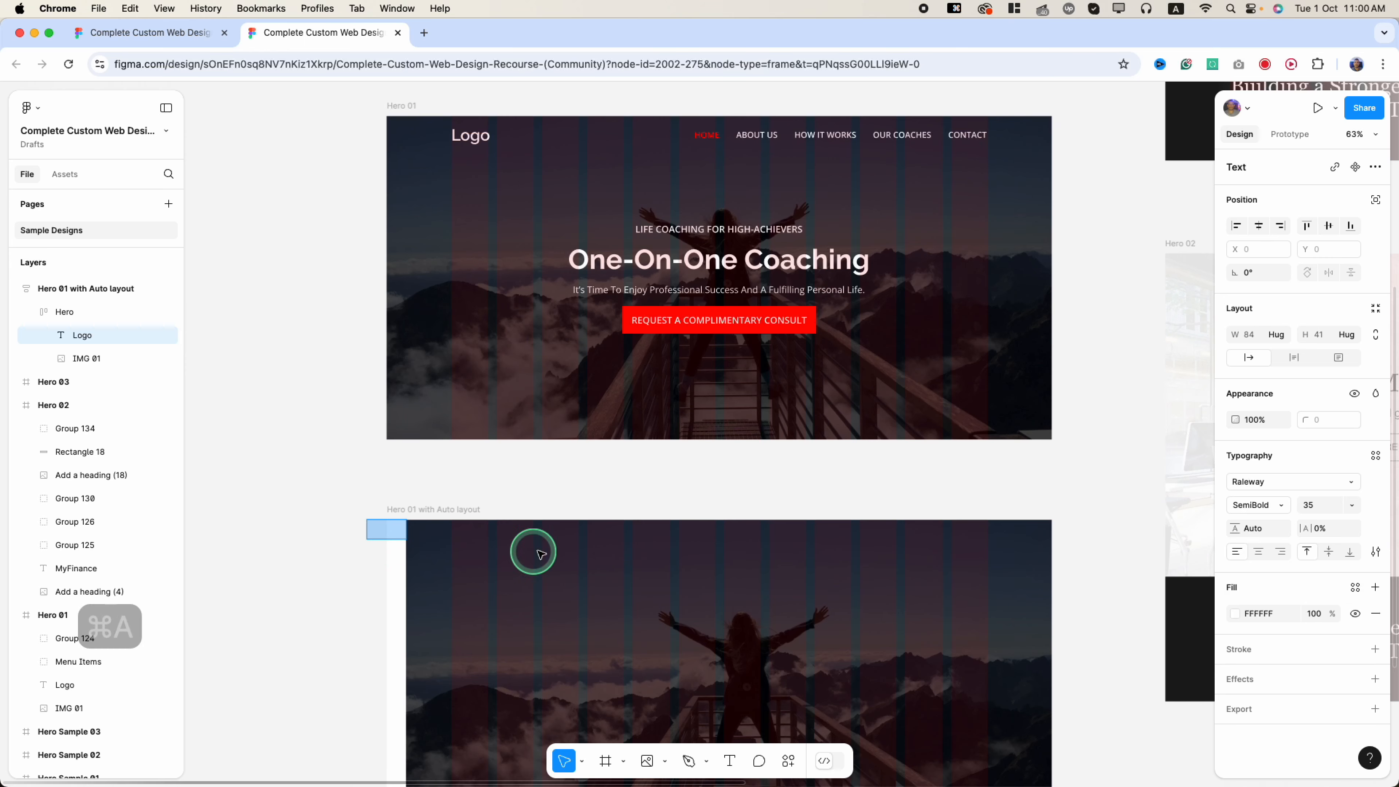
{"action": "scroll", "coordinate": [545, 551], "scroll_direction": "down", "scroll_amount": 5}
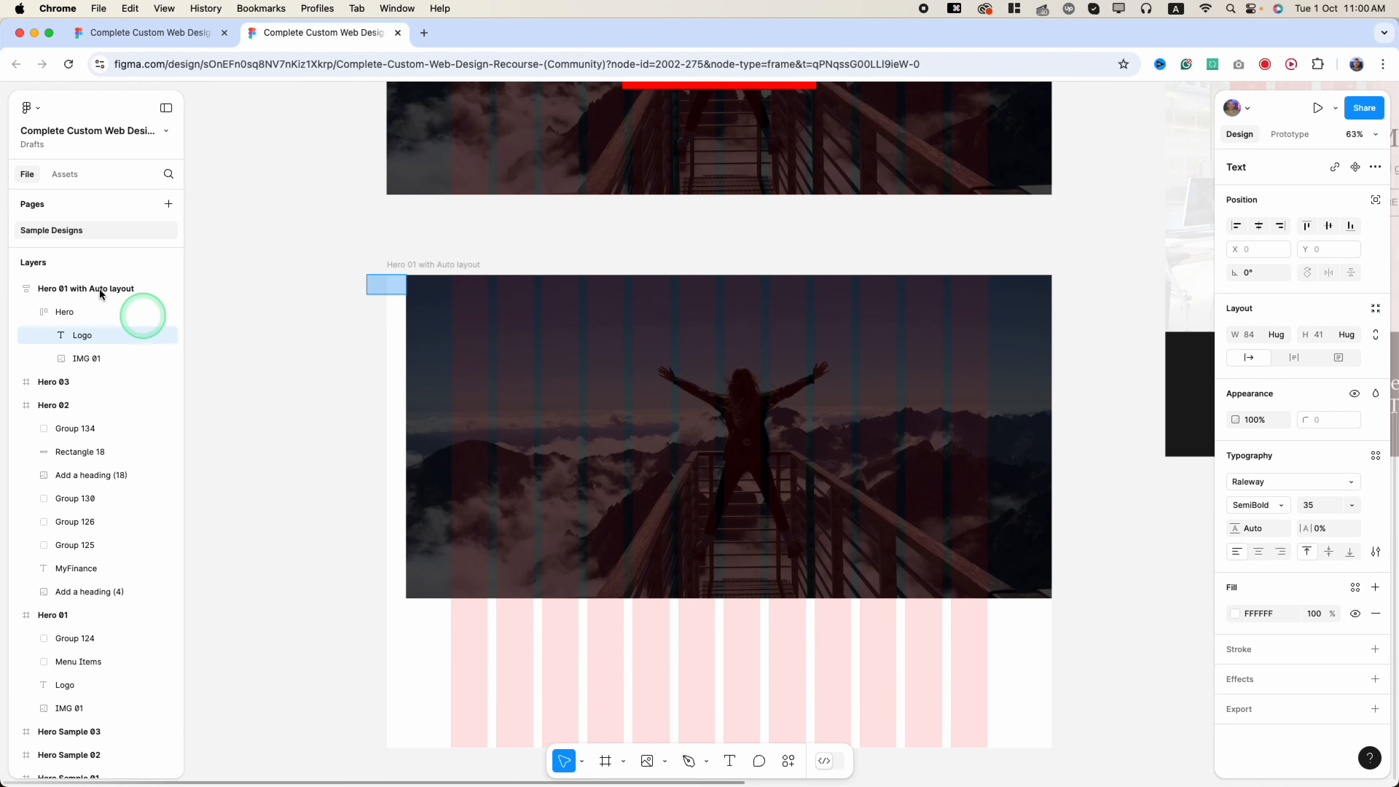
{"action": "key", "text": "Escape"}
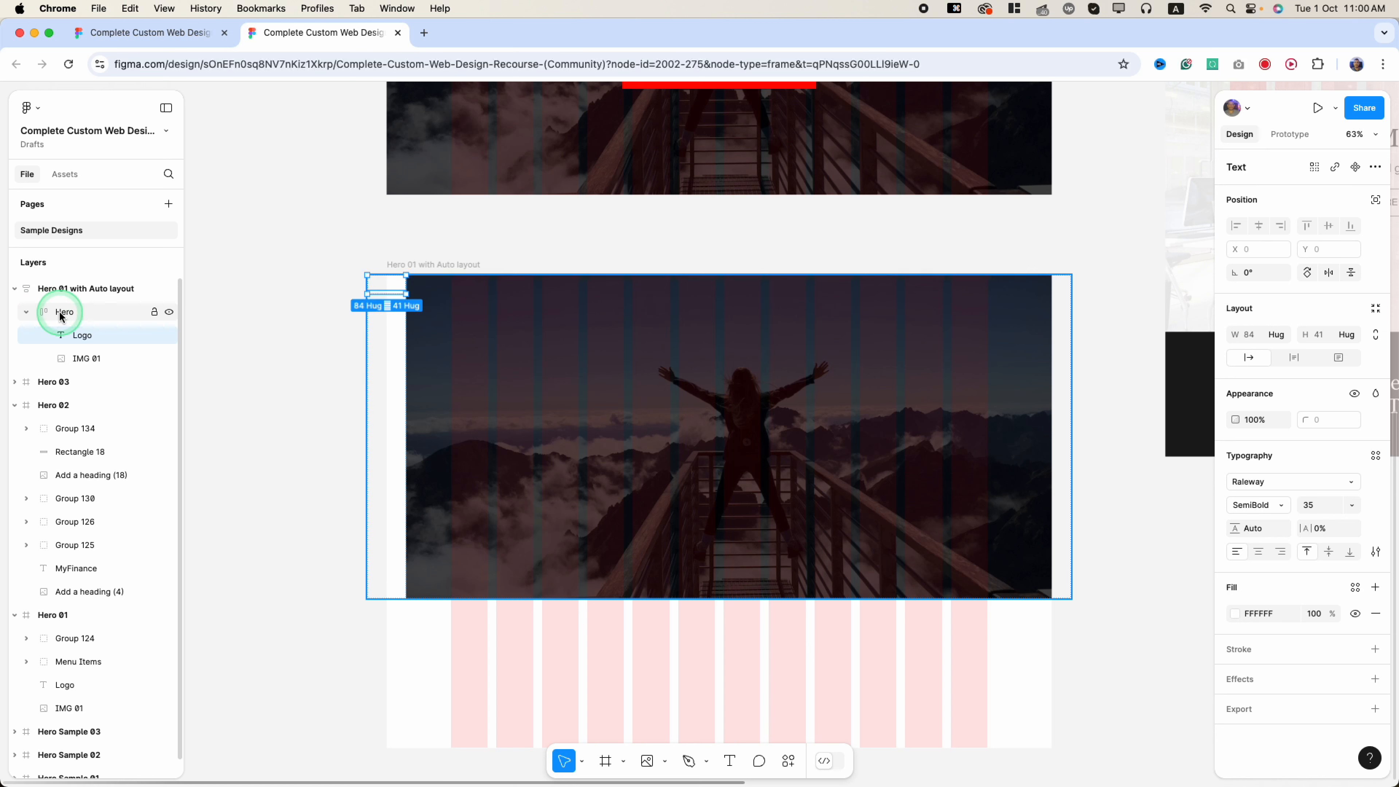
- Set the Hero frame's auto layout direction to vertical
{"action": "left_click", "coordinate": [63, 318]}
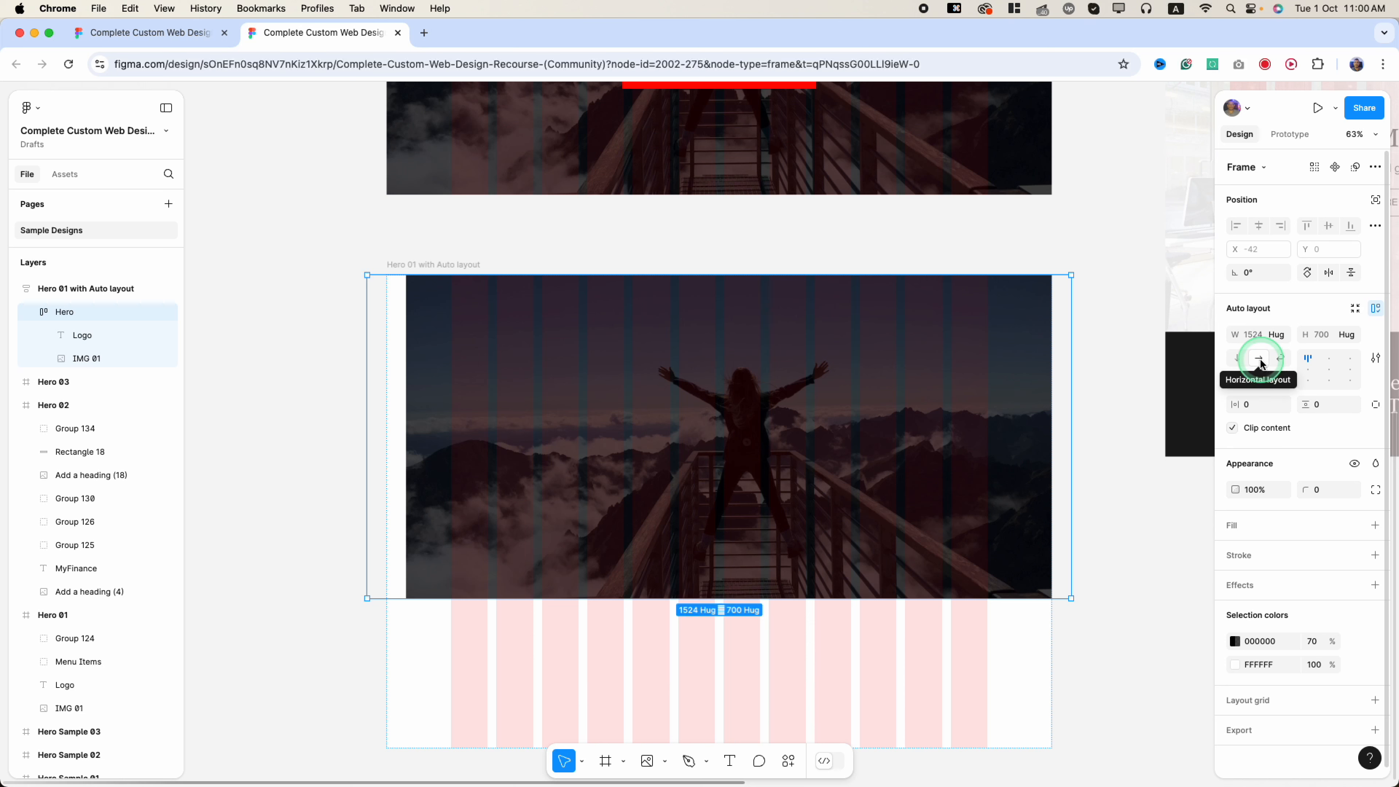
{"action": "left_click", "coordinate": [1238, 361]}
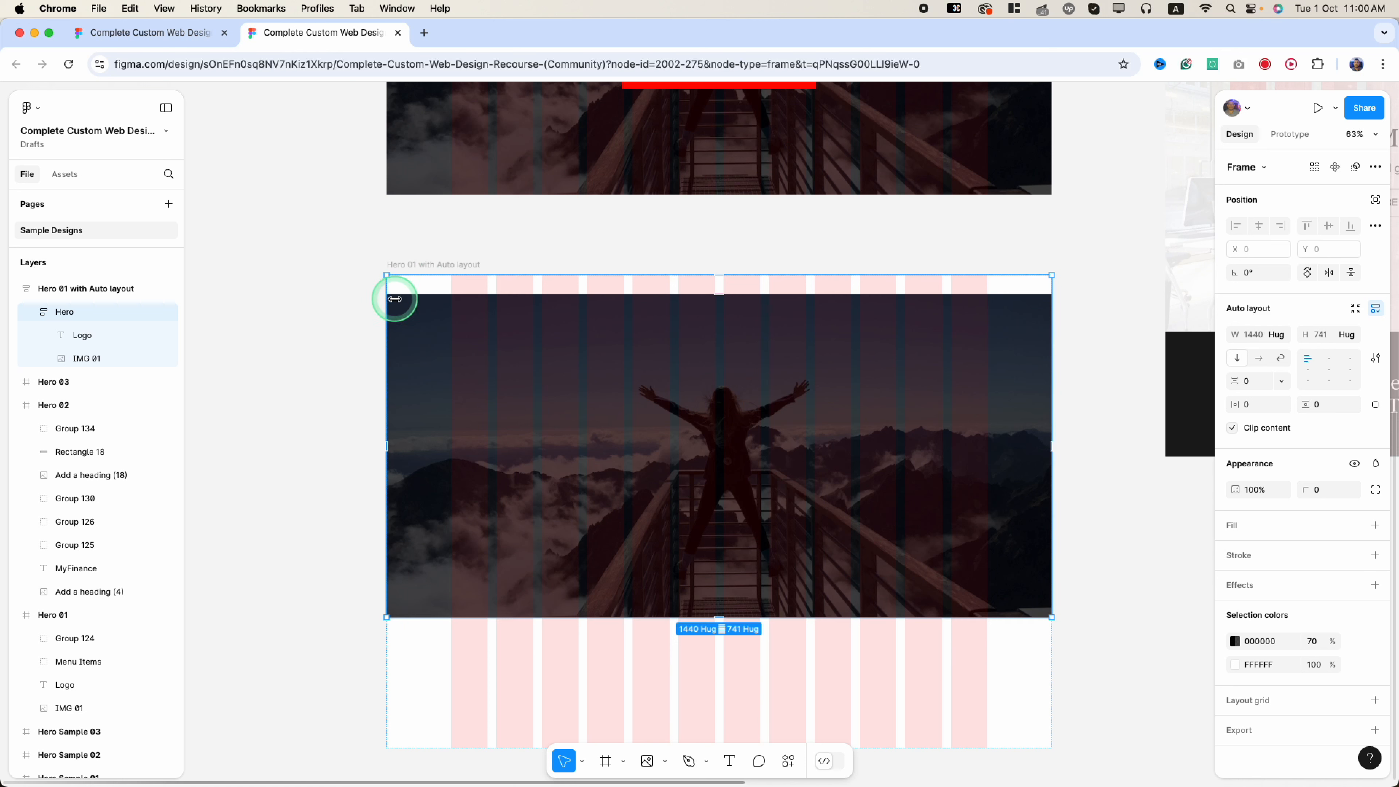
{"action": "left_click", "coordinate": [84, 359]}
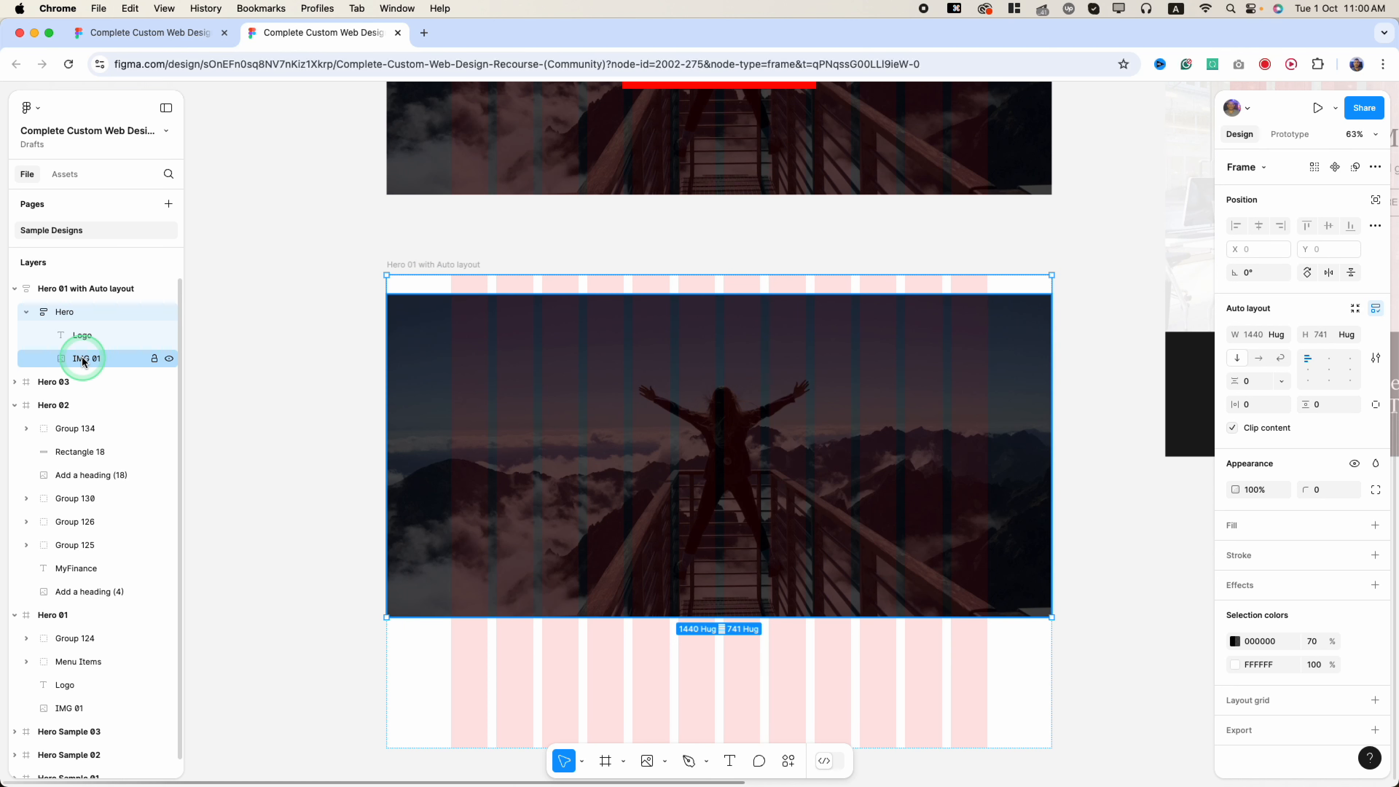
- Make the Logo text fill black (000000), then reselect the Hero frame
{"action": "left_click", "coordinate": [84, 335]}
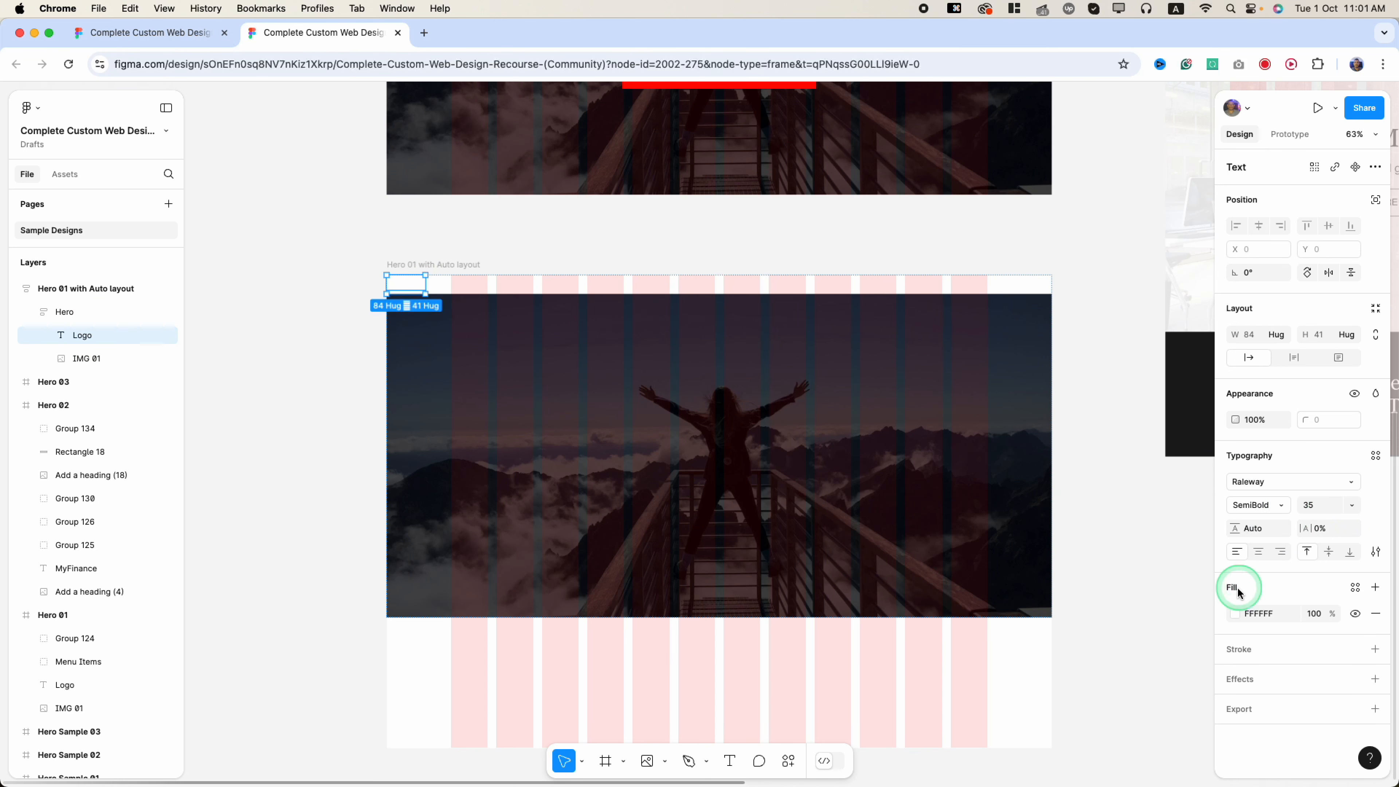
{"action": "left_click", "coordinate": [1233, 617]}
{"action": "left_click_drag", "start_coordinate": [1171, 556], "coordinate": [1044, 594]}
{"action": "left_click", "coordinate": [281, 463]}
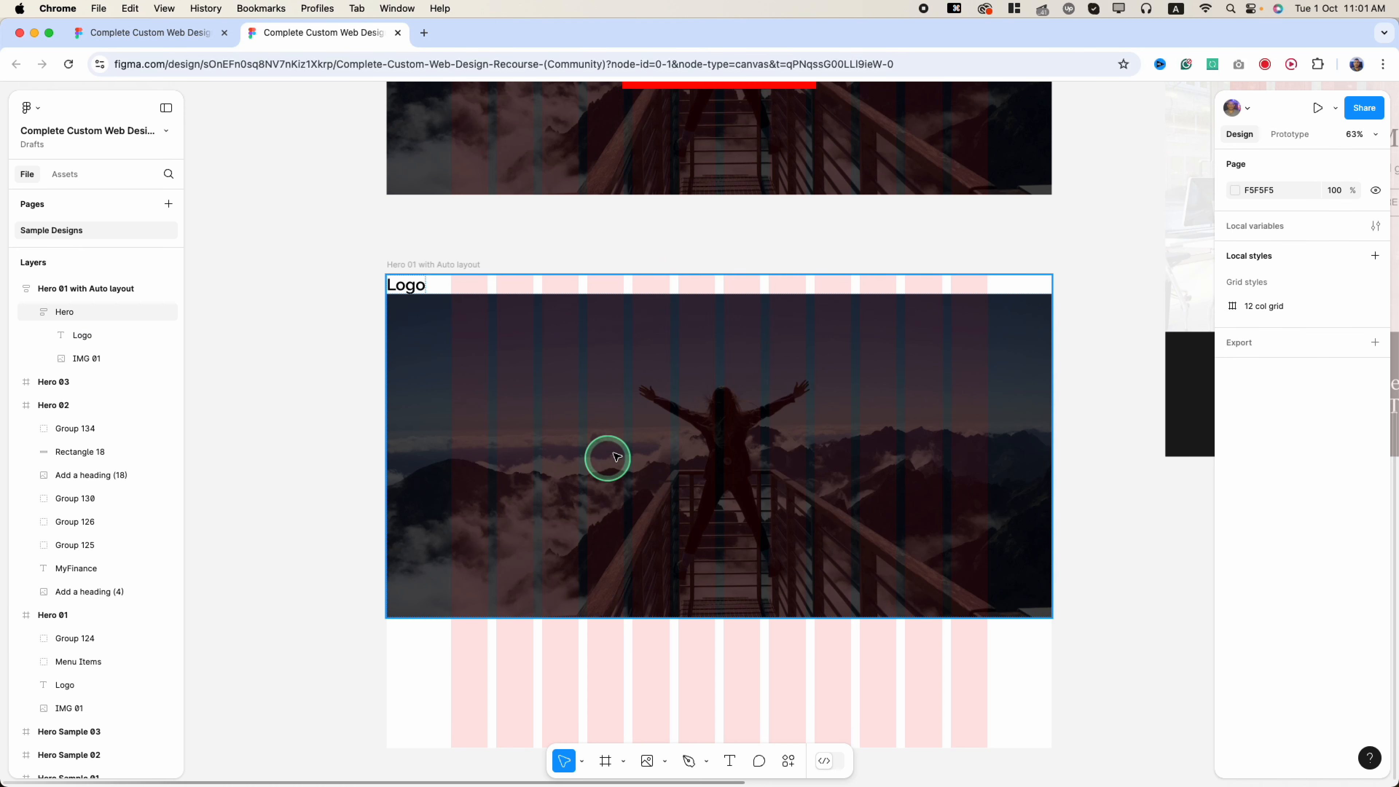
{"action": "scroll", "coordinate": [467, 452], "scroll_direction": "up", "scroll_amount": 2}
{"action": "left_click", "coordinate": [774, 529]}
{"action": "scroll", "coordinate": [776, 537], "scroll_direction": "down", "scroll_amount": 3}
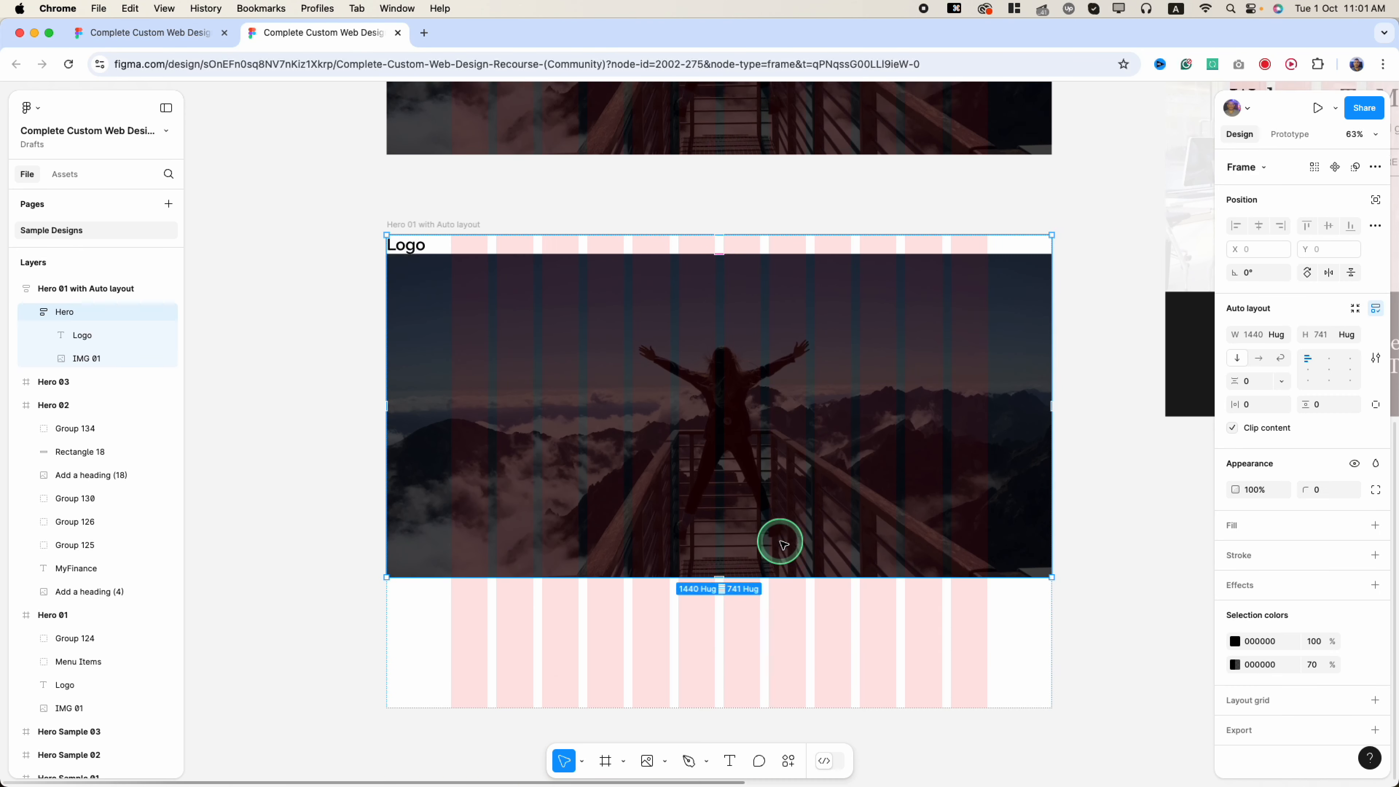
{"action": "scroll", "coordinate": [640, 447], "scroll_direction": "up", "scroll_amount": 2}
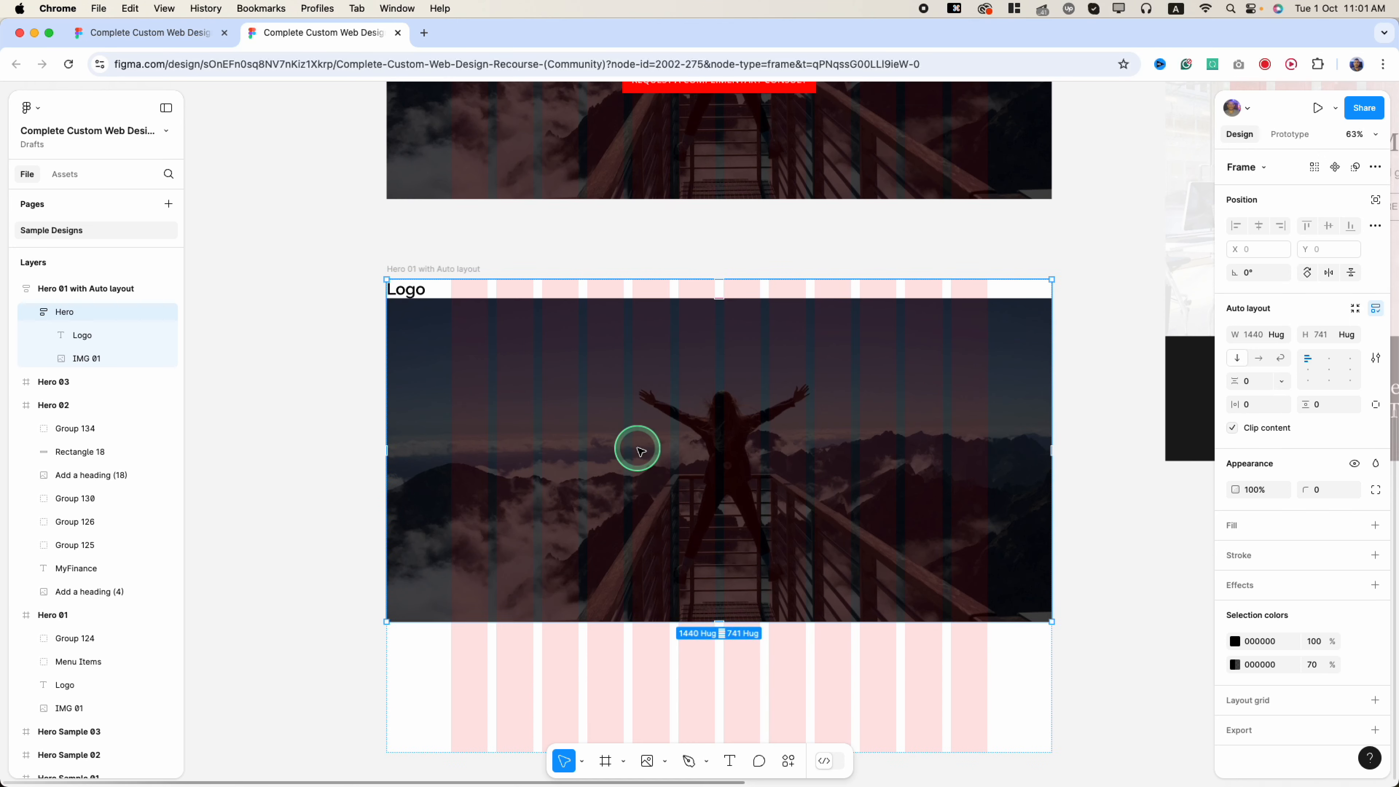
{"action": "scroll", "coordinate": [637, 453], "scroll_direction": "up", "scroll_amount": 2}
{"action": "scroll", "coordinate": [638, 453], "scroll_direction": "down", "scroll_amount": 1}
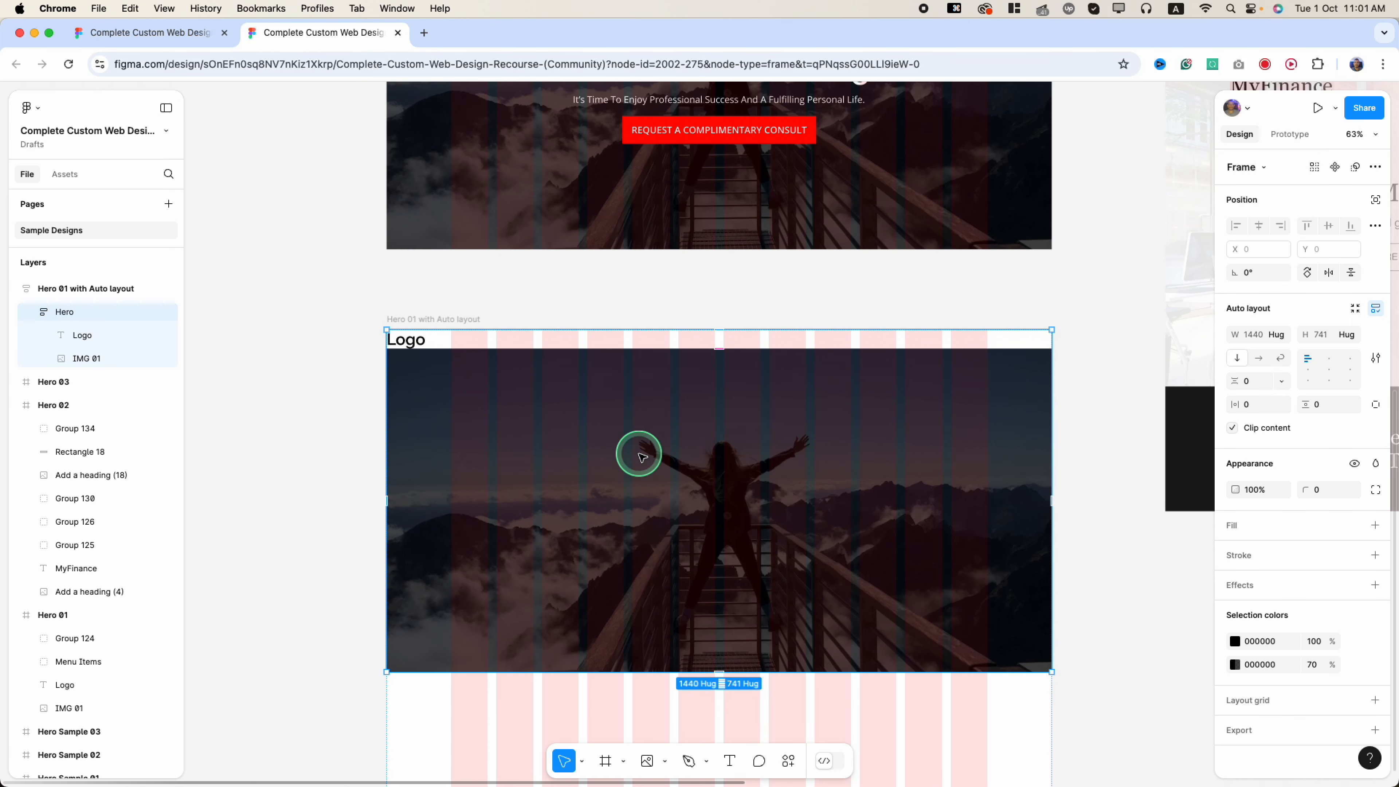
{"action": "scroll", "coordinate": [540, 391], "scroll_direction": "down", "scroll_amount": 1}
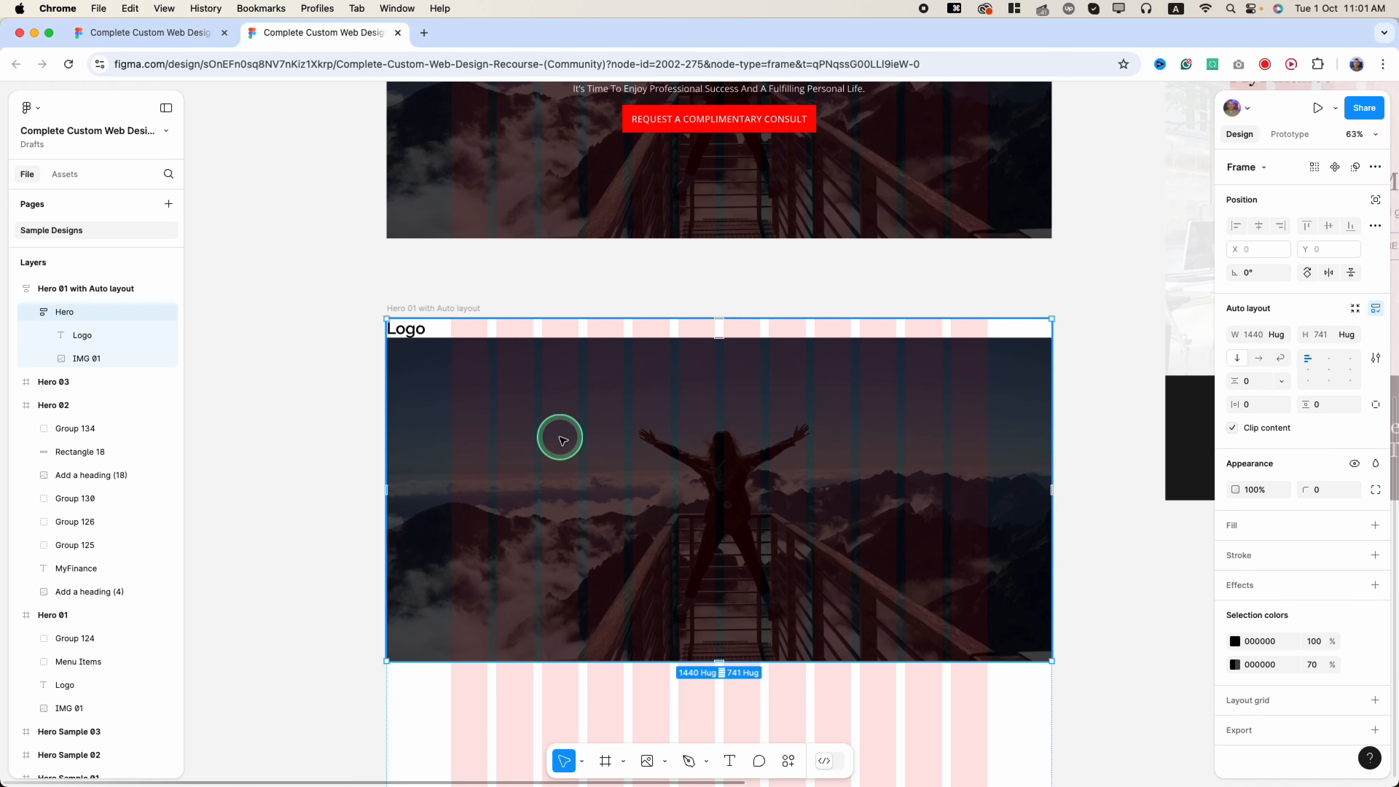
- Add a grey ellipse circle below the Logo in the Hero frame
{"action": "left_click", "coordinate": [666, 761]}
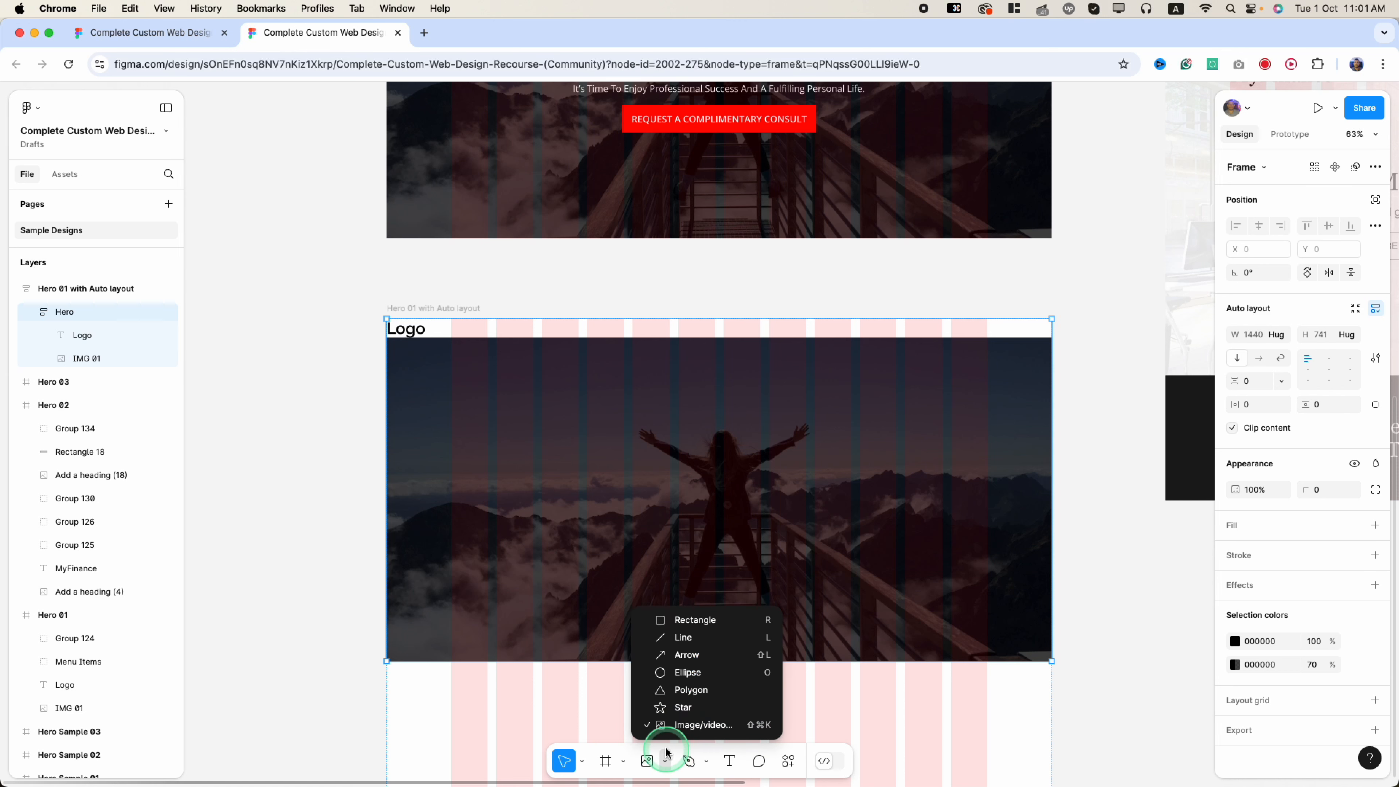
{"action": "left_click", "coordinate": [682, 673]}
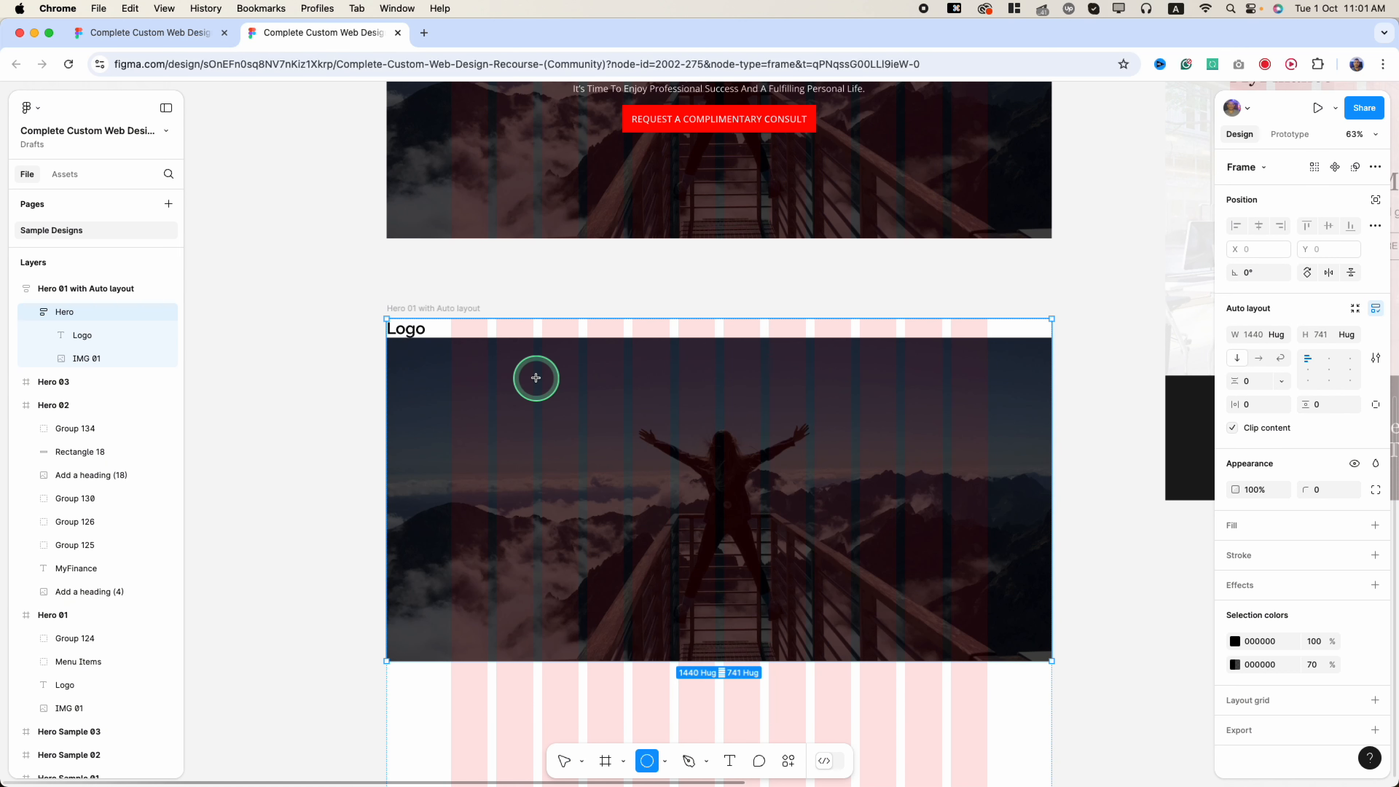
{"action": "left_click", "coordinate": [543, 346]}
- Set IMG 01 to ignore auto layout and drag it left, away from the frame
{"action": "left_click", "coordinate": [959, 475]}
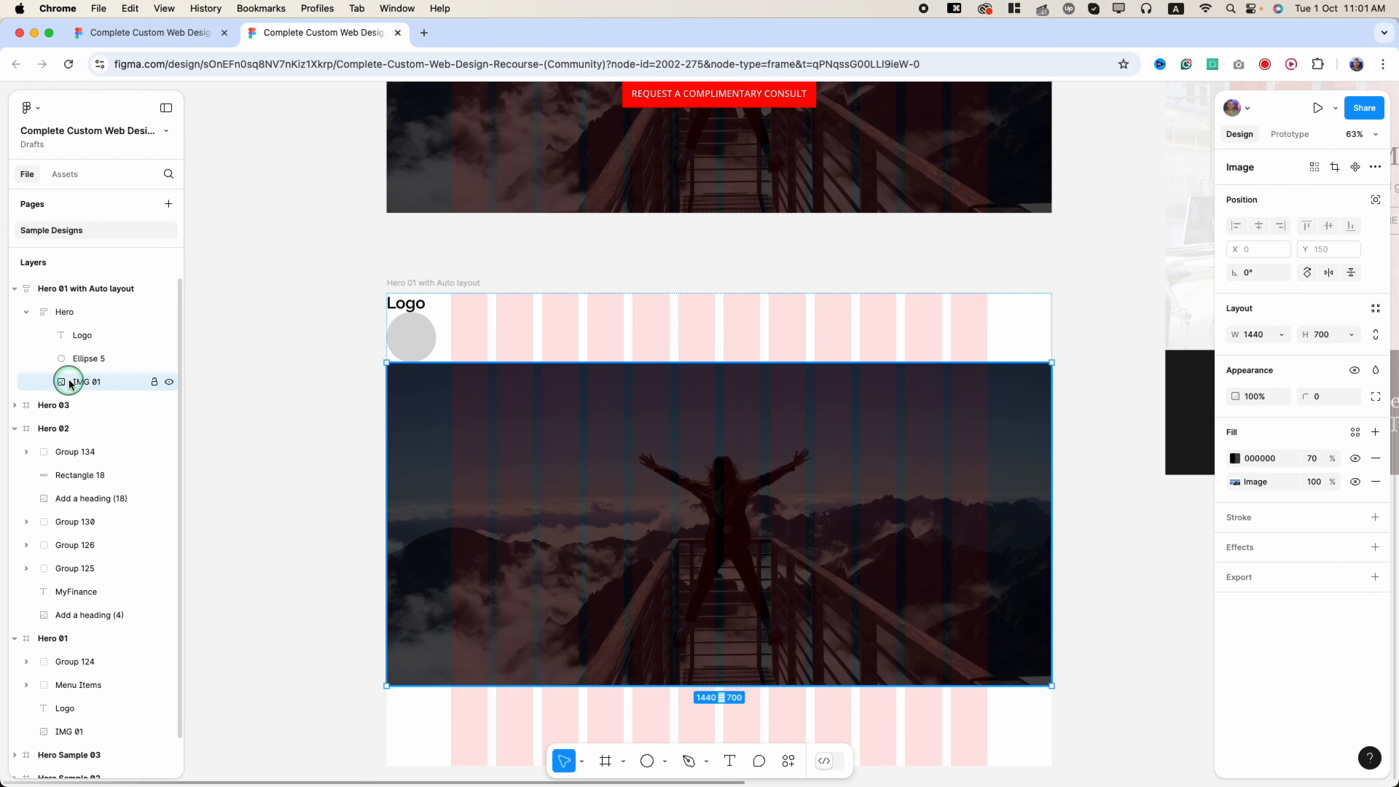
{"action": "left_click", "coordinate": [1375, 201]}
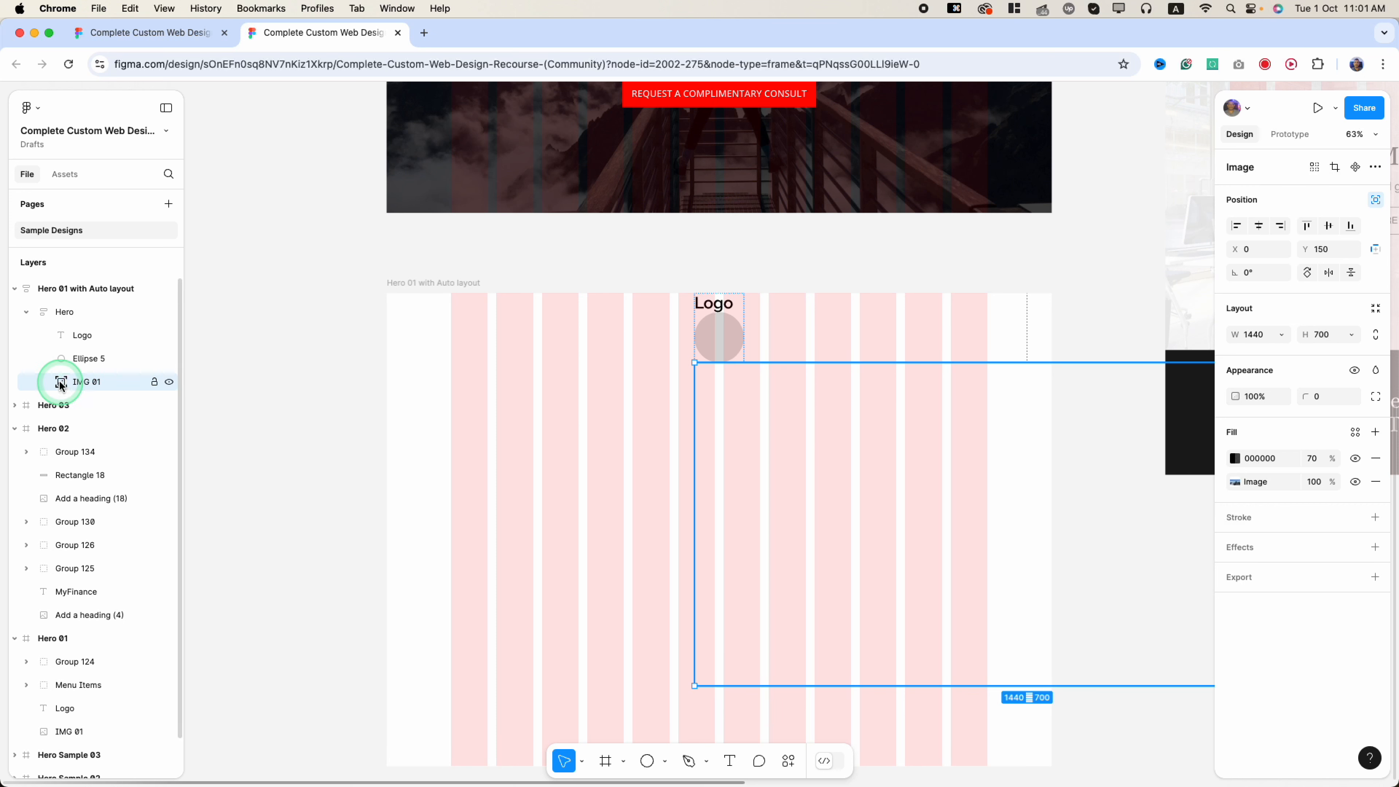
{"action": "left_click_drag", "start_coordinate": [817, 500], "coordinate": [668, 514]}
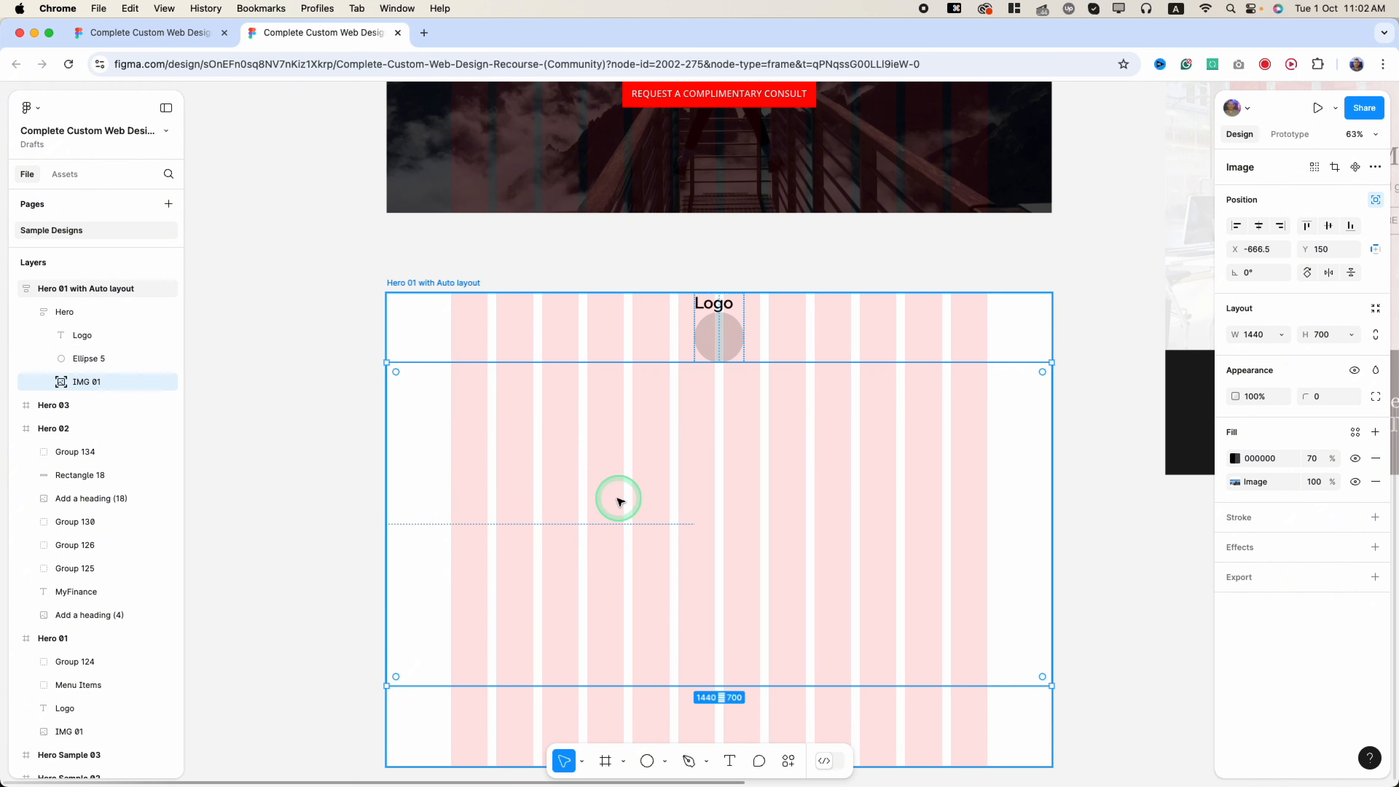
- Move IMG 01 out of Hero into Hero 01 with Auto layout and align it to Y 0
{"action": "left_click", "coordinate": [82, 388]}
{"action": "left_click_drag", "start_coordinate": [62, 389], "coordinate": [71, 306]}
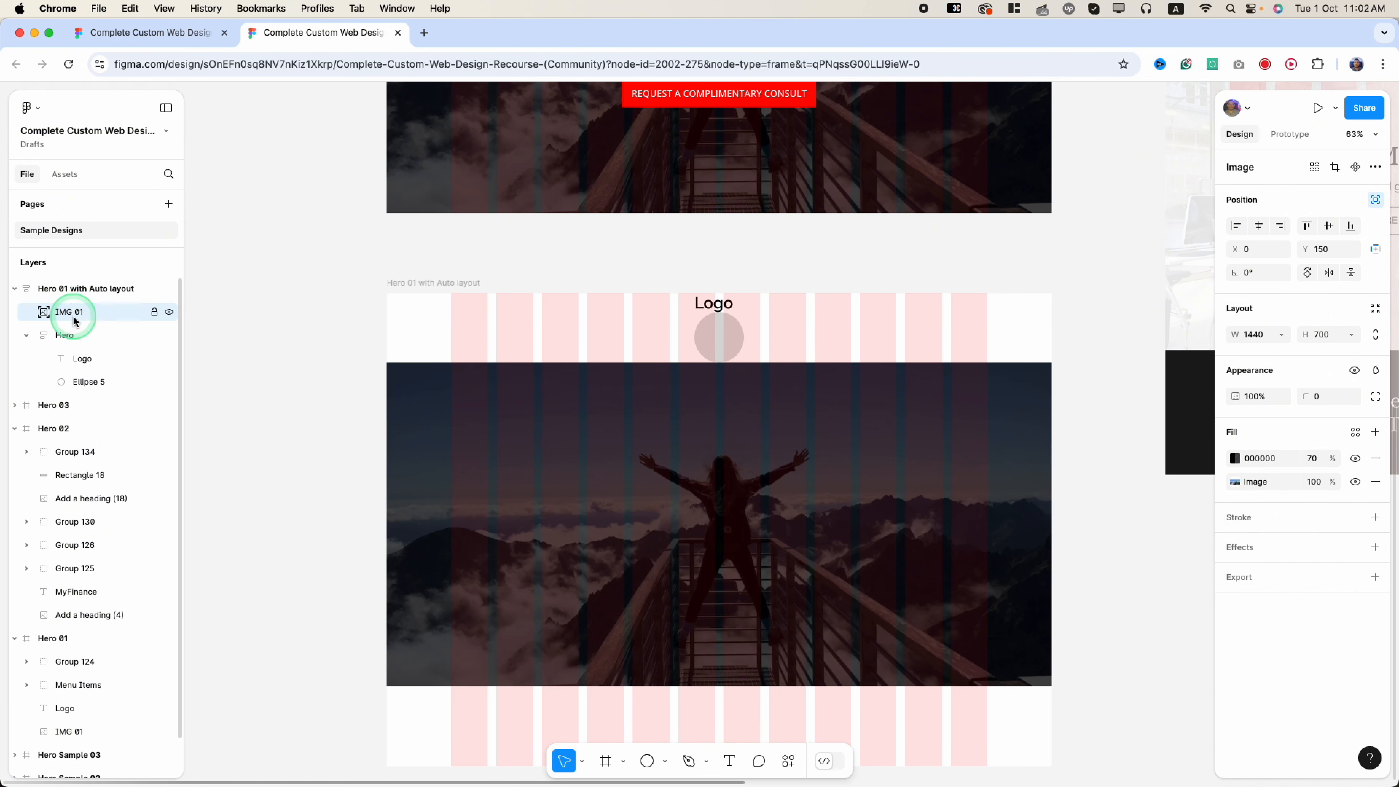
{"action": "left_click", "coordinate": [73, 291]}
{"action": "left_click", "coordinate": [77, 314]}
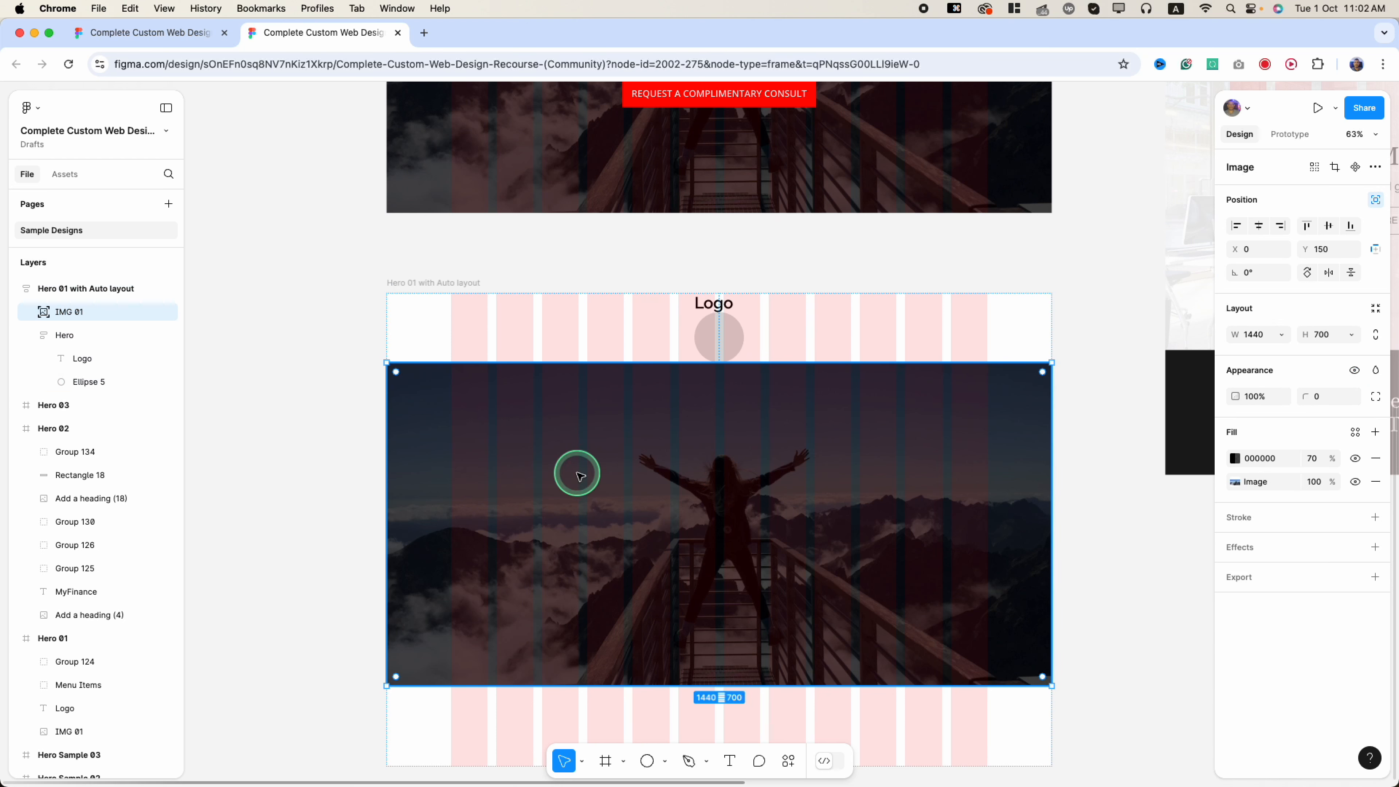
{"action": "left_click_drag", "start_coordinate": [687, 562], "coordinate": [684, 494]}
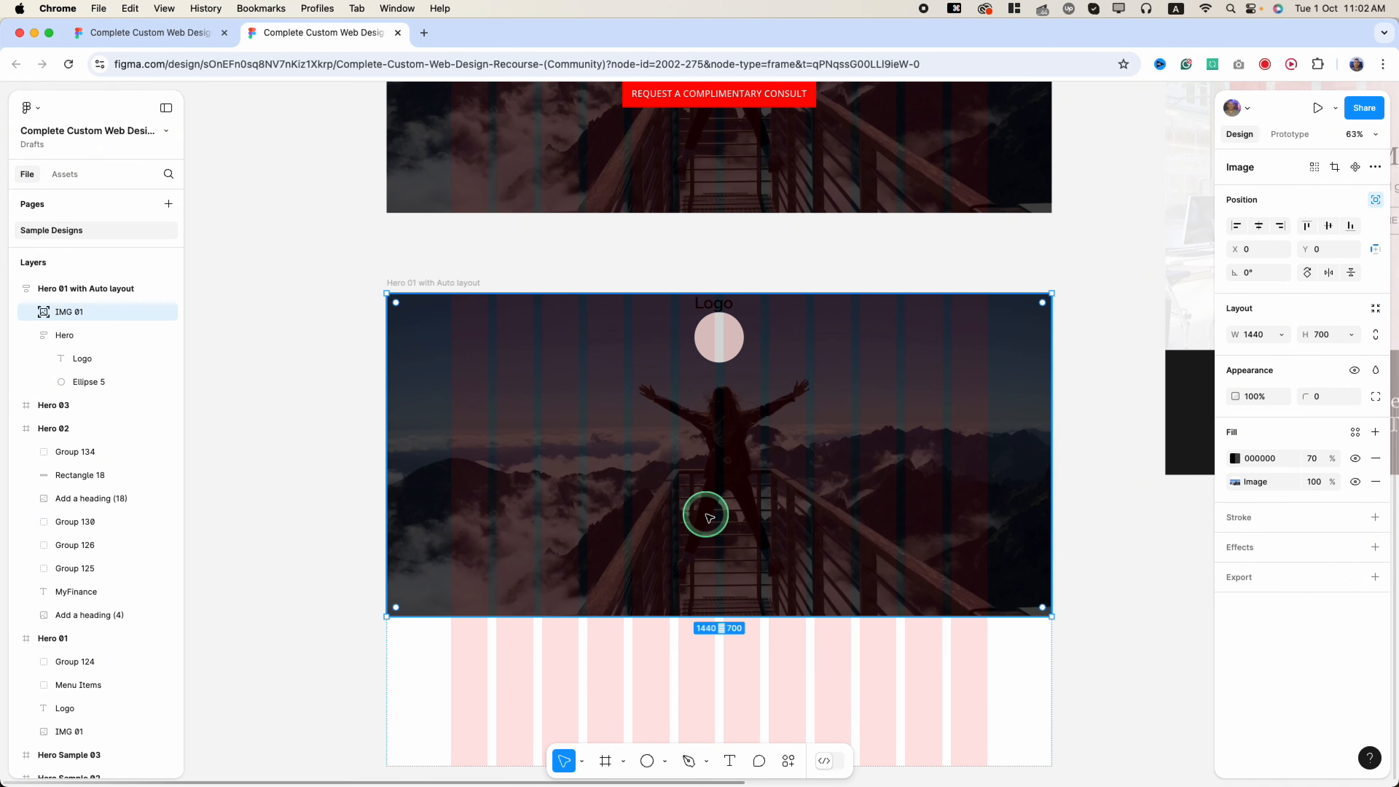
{"action": "left_click", "coordinate": [79, 336]}
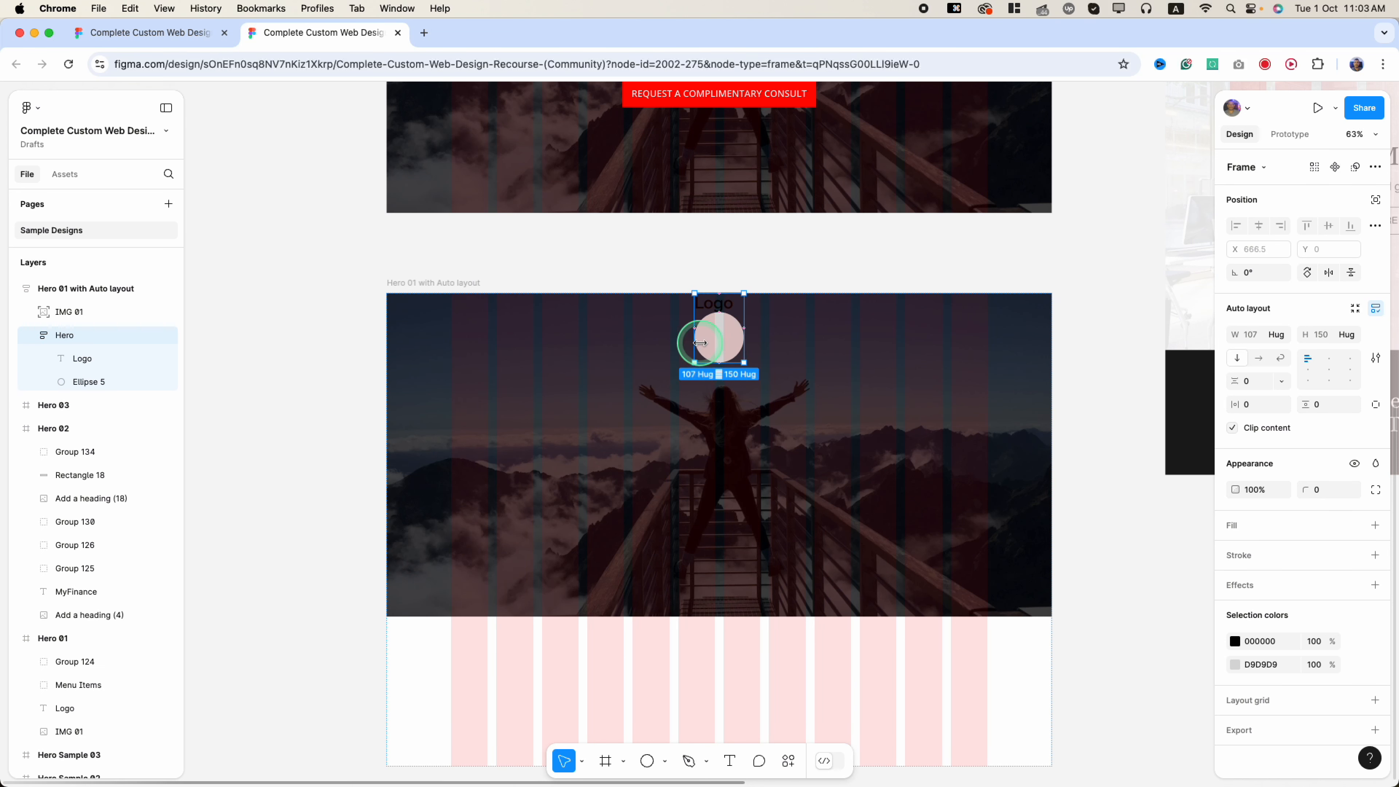
{"action": "left_click", "coordinate": [83, 381]}
{"action": "key", "text": "Delete"}
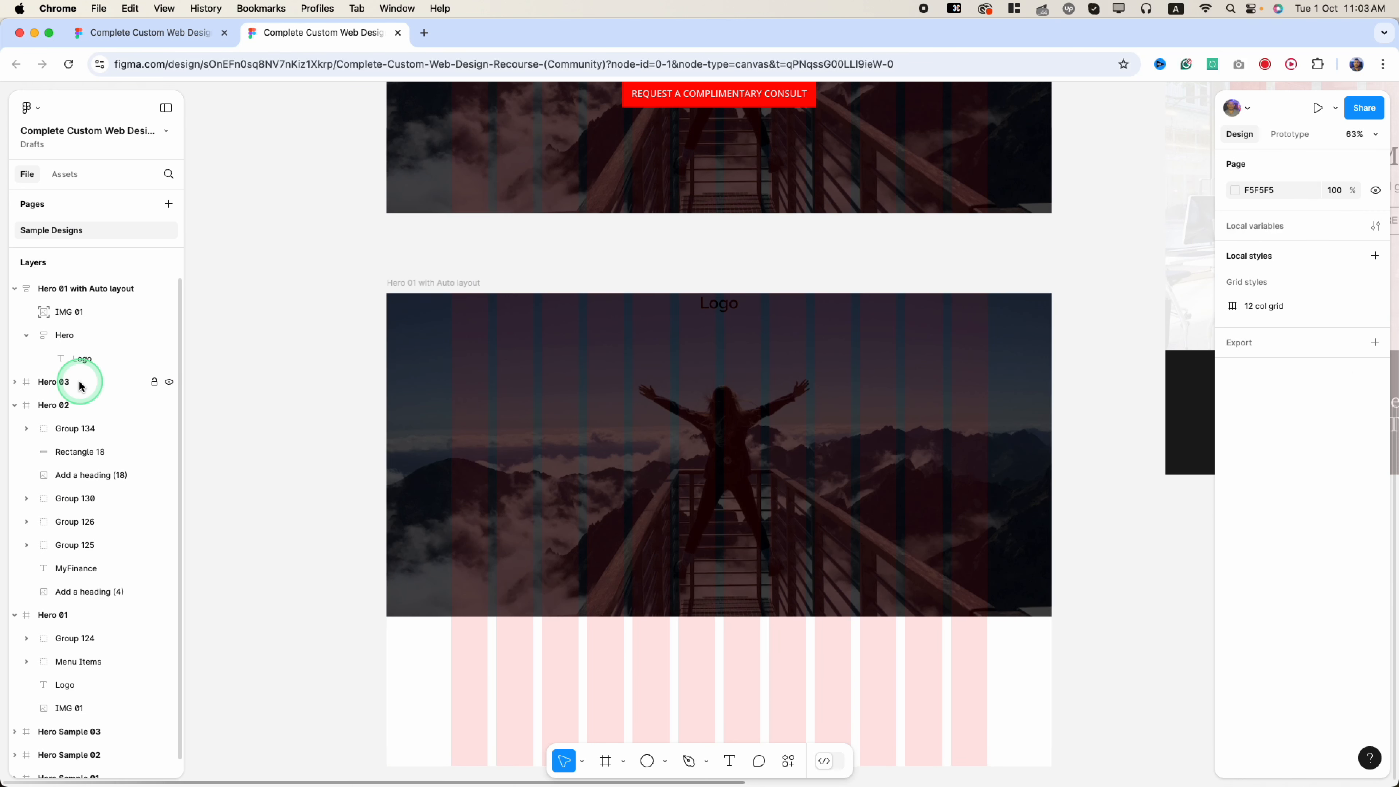
{"action": "left_click", "coordinate": [83, 358]}
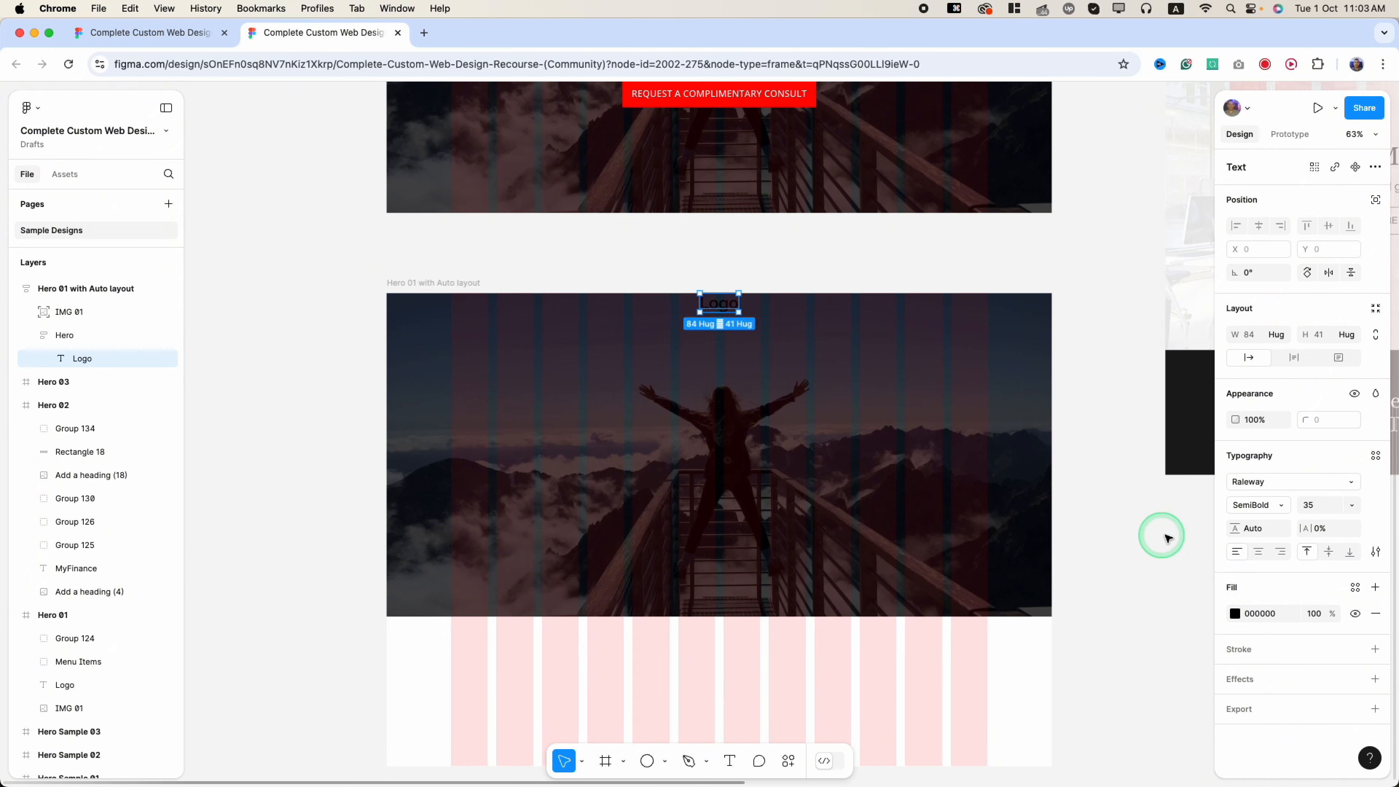
{"action": "left_click", "coordinate": [1234, 613]}
{"action": "left_click_drag", "start_coordinate": [1108, 515], "coordinate": [764, 331]}
{"action": "scroll", "coordinate": [763, 331], "scroll_direction": "up", "scroll_amount": 10}
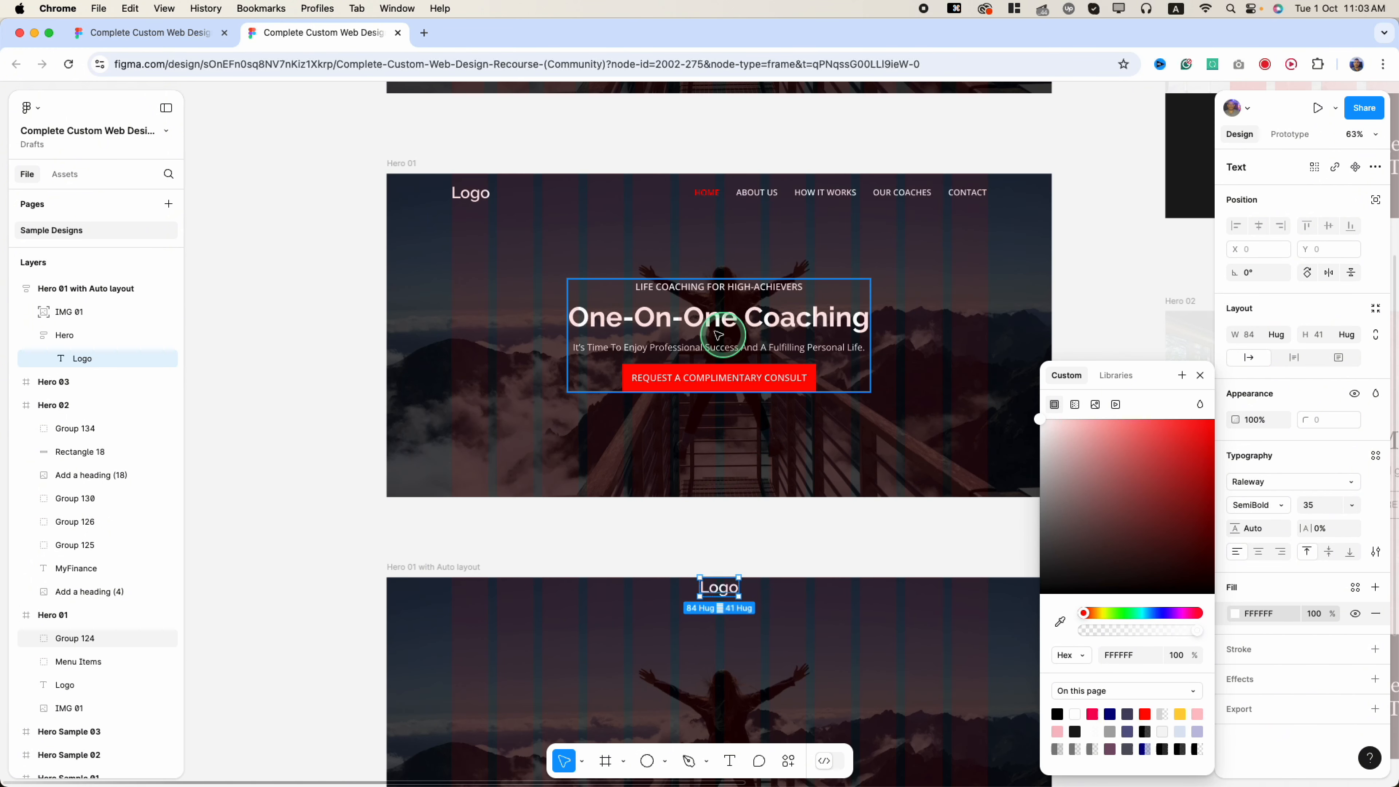
{"action": "left_click", "coordinate": [467, 203]}
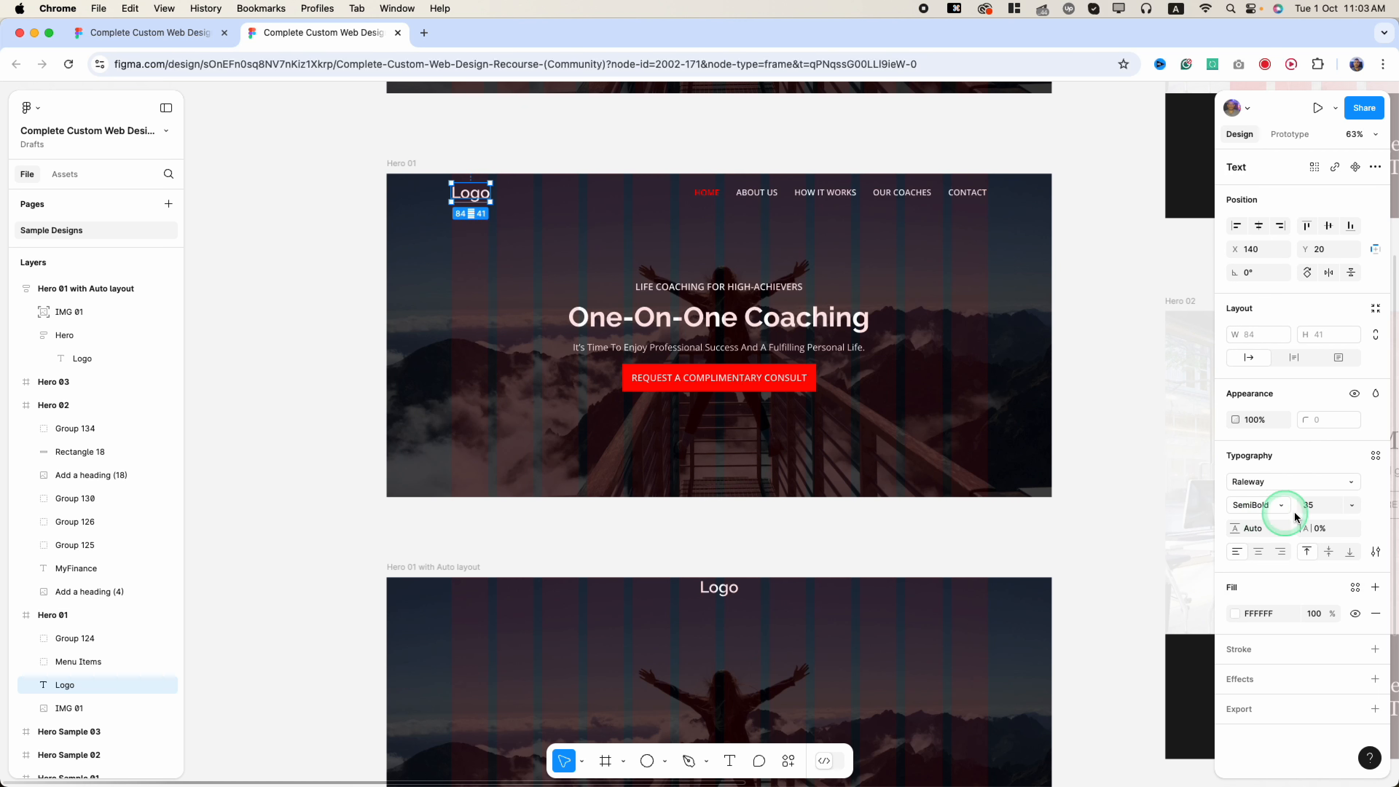
{"action": "left_click", "coordinate": [718, 587]}
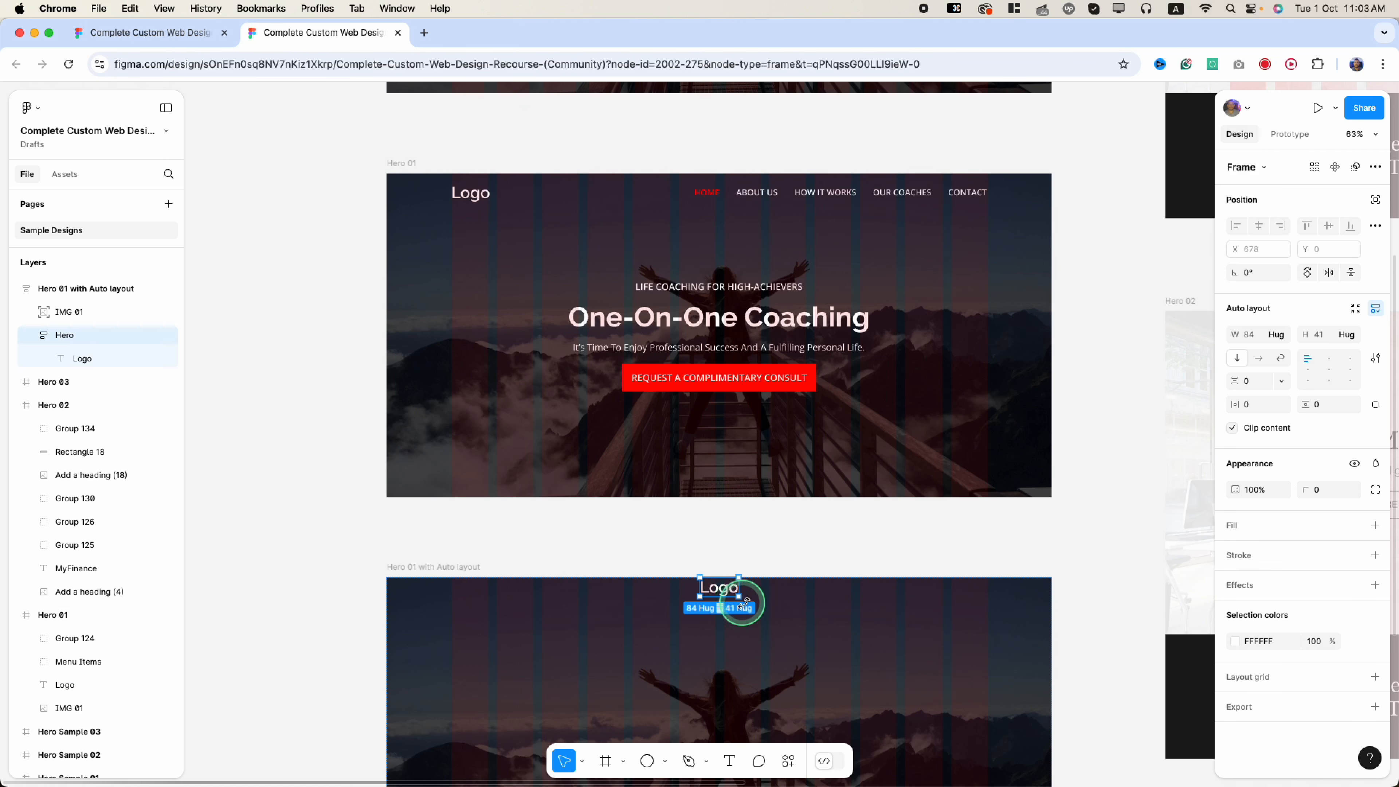
{"action": "double_click", "coordinate": [721, 589]}
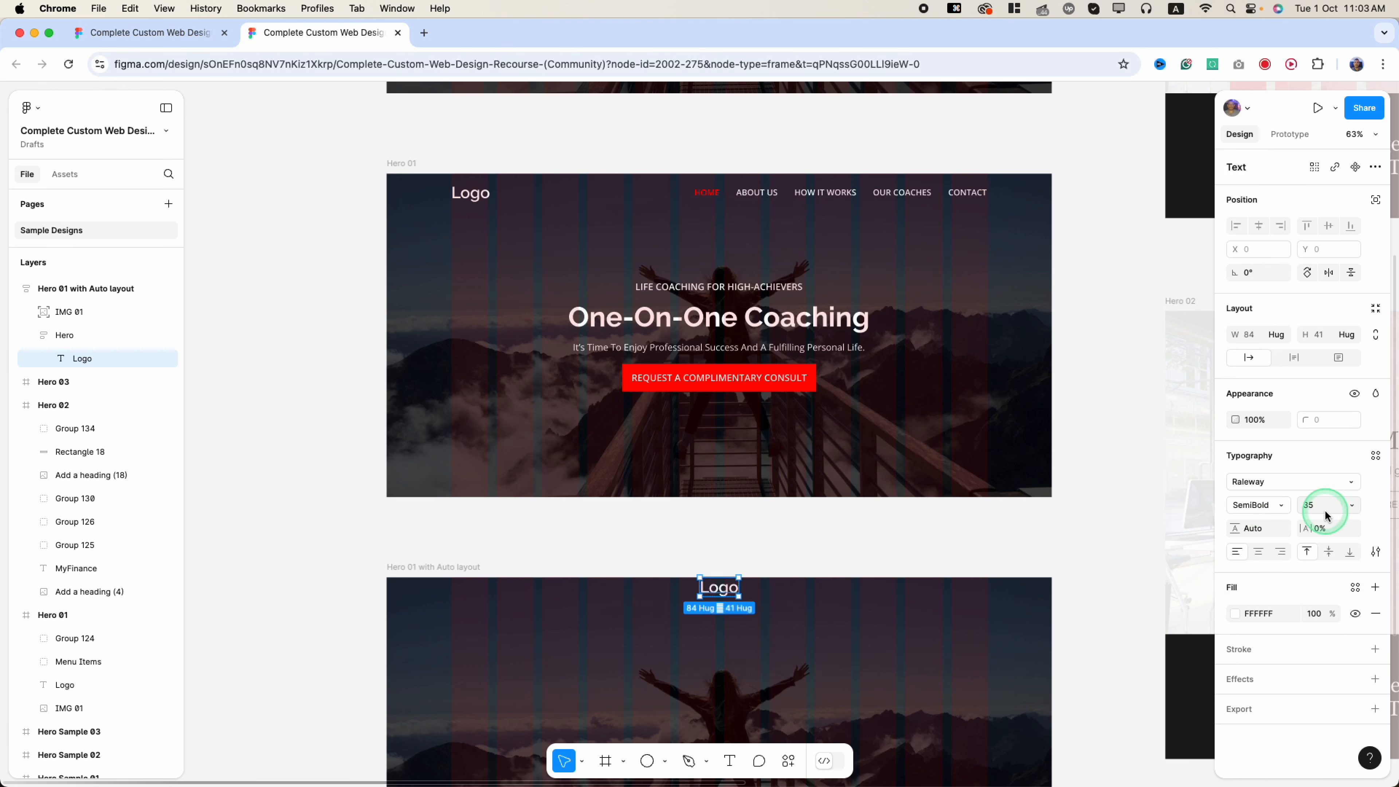
{"action": "scroll", "coordinate": [724, 631], "scroll_direction": "down", "scroll_amount": 5}
{"action": "left_click", "coordinate": [664, 601]}
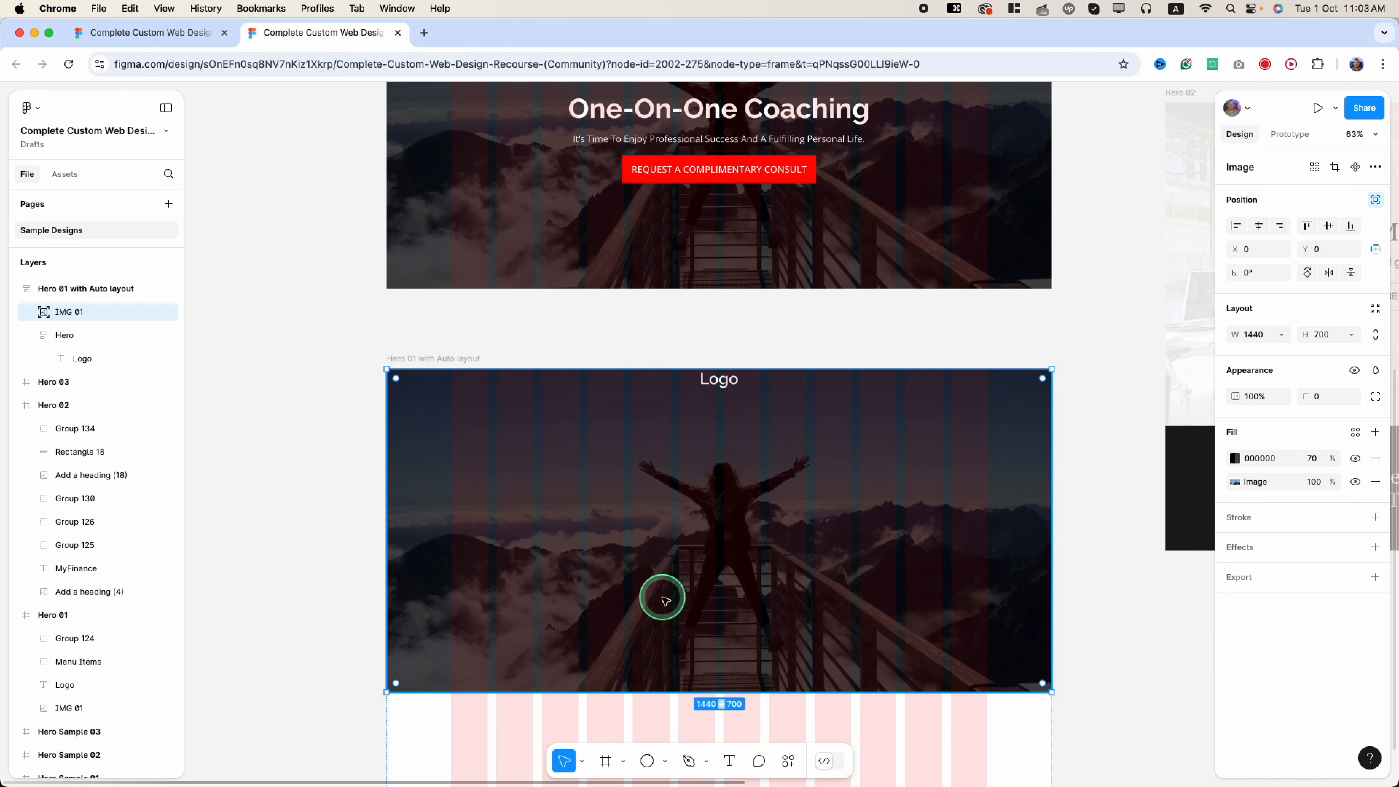
{"action": "left_click", "coordinate": [718, 379]}
{"action": "scroll", "coordinate": [718, 421], "scroll_direction": "up", "scroll_amount": 9}
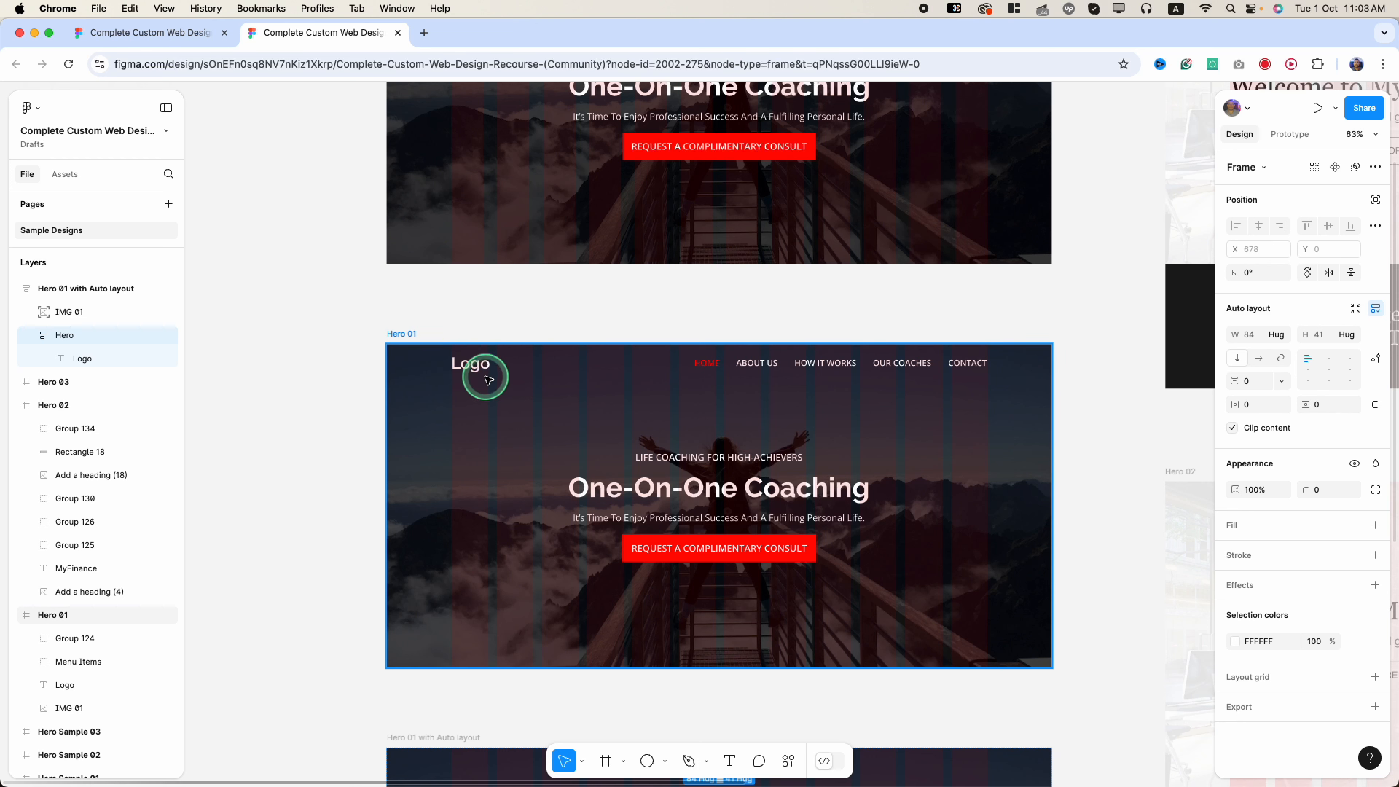
{"action": "left_click", "coordinate": [487, 379]}
{"action": "left_click", "coordinate": [479, 366]}
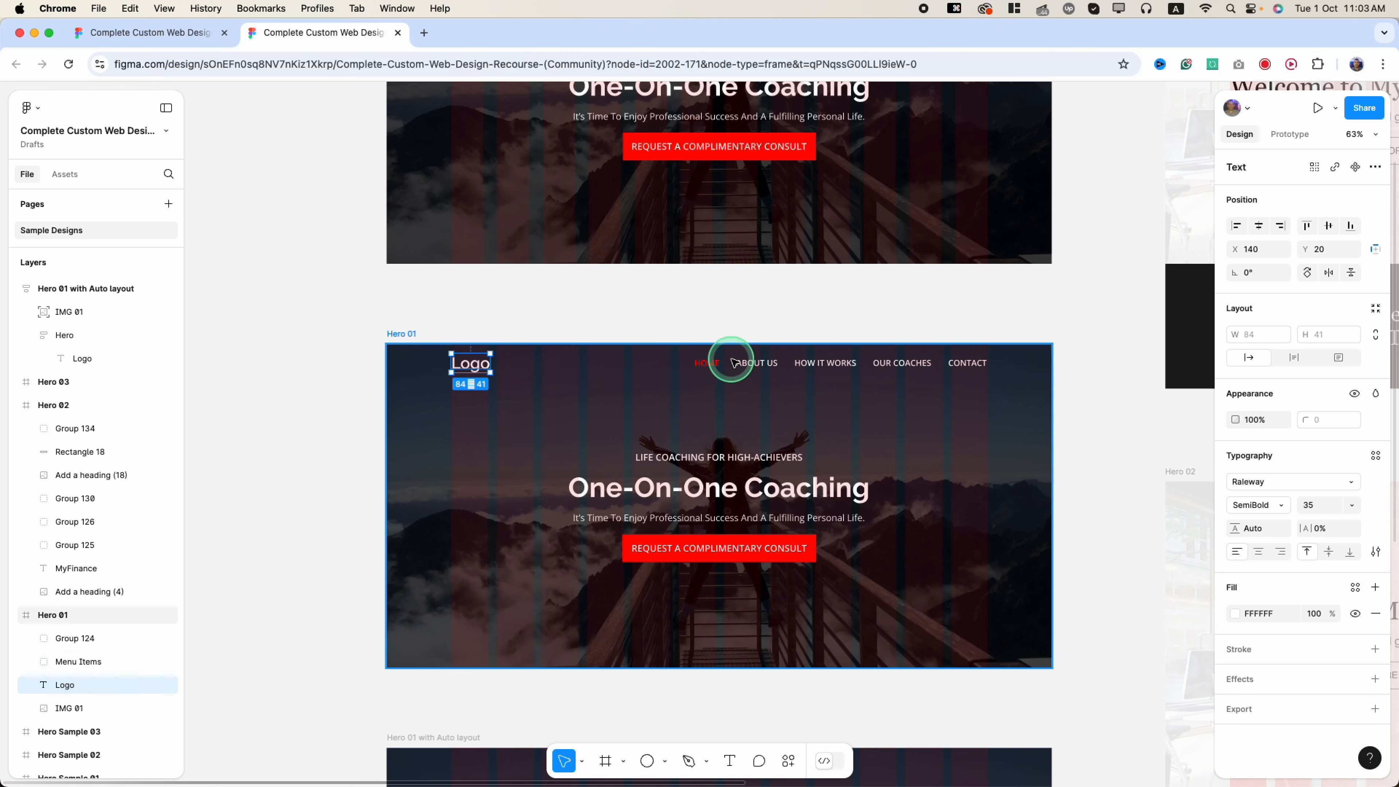
{"action": "left_click", "coordinate": [718, 359]}
{"action": "scroll", "coordinate": [494, 600], "scroll_direction": "down", "scroll_amount": 9}
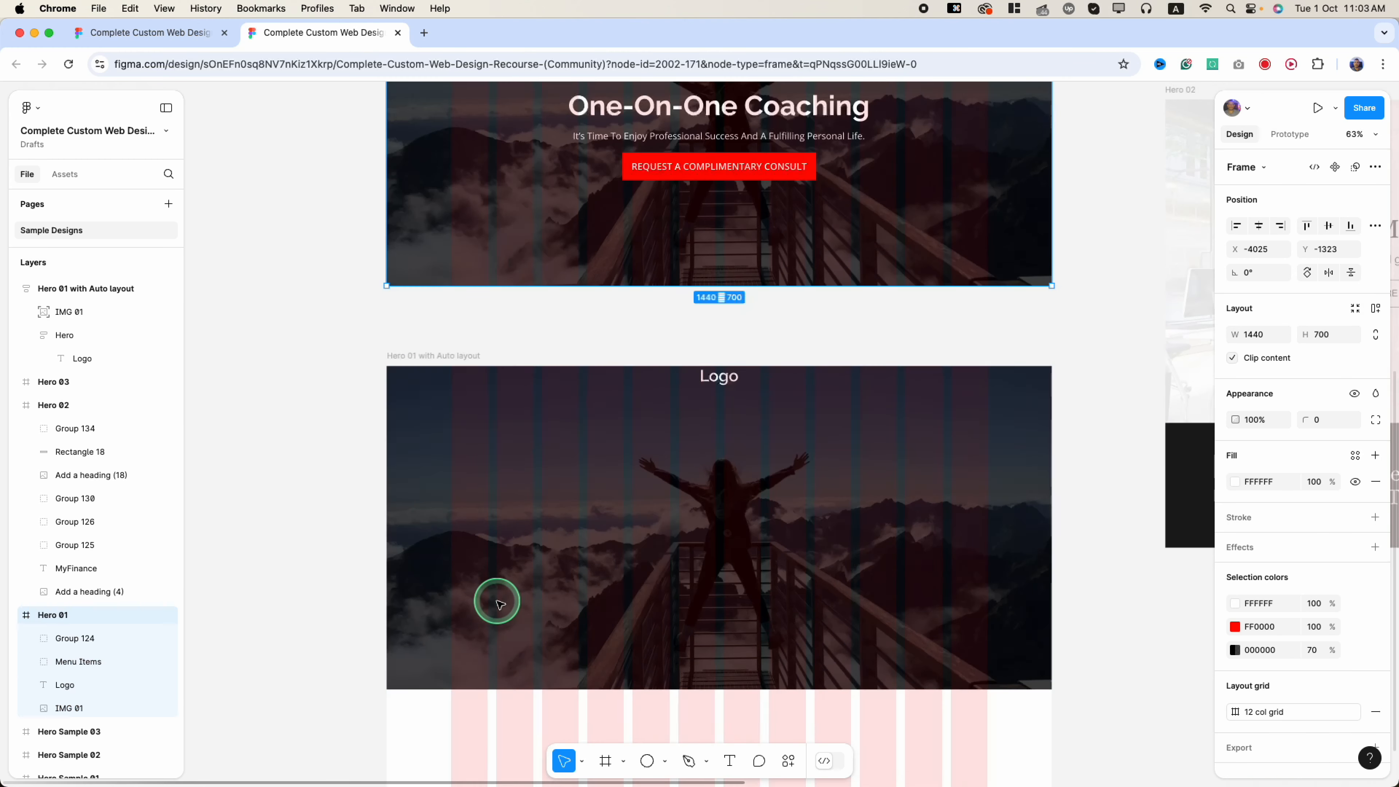
- Give the Hero frame holding Logo a top padding of 20
{"action": "left_click", "coordinate": [720, 384]}
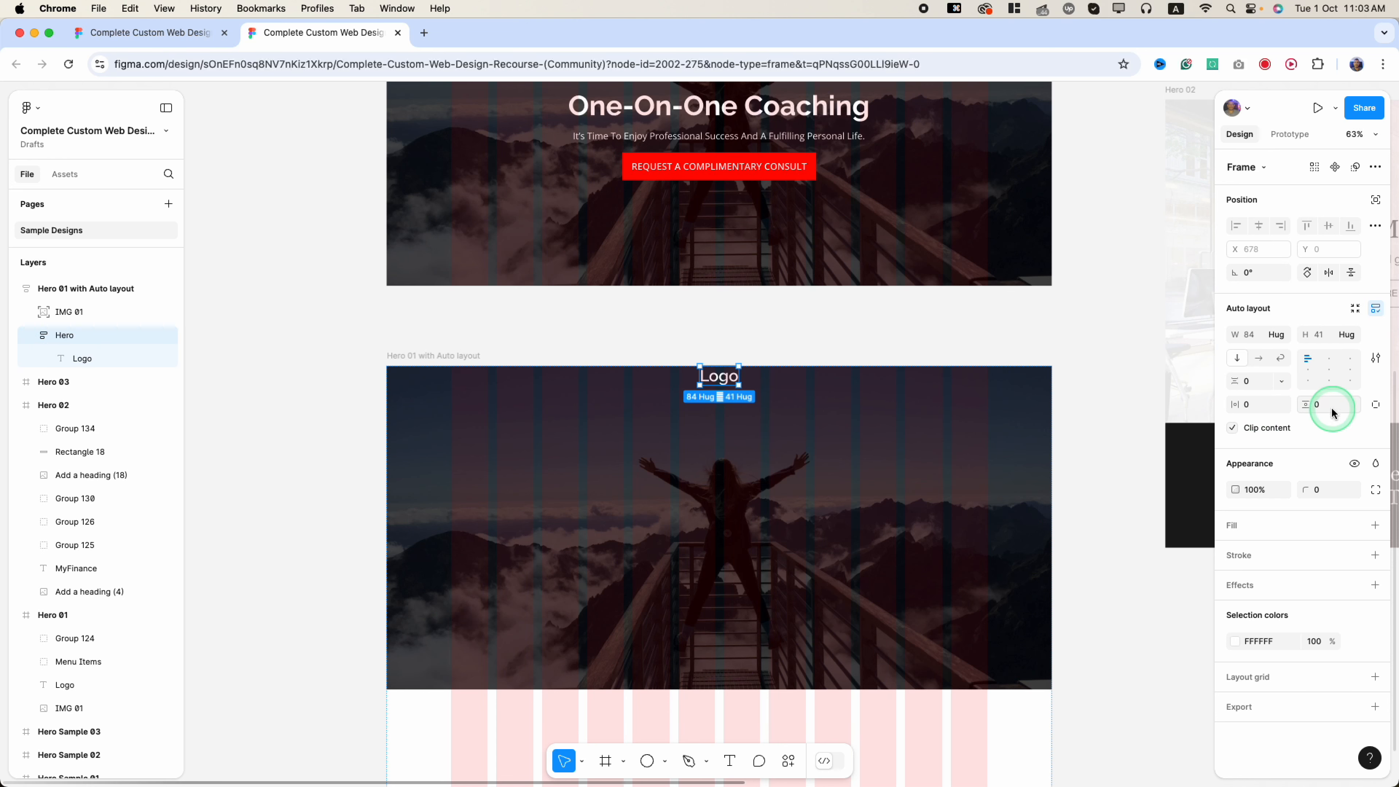
{"action": "left_click", "coordinate": [1374, 405]}
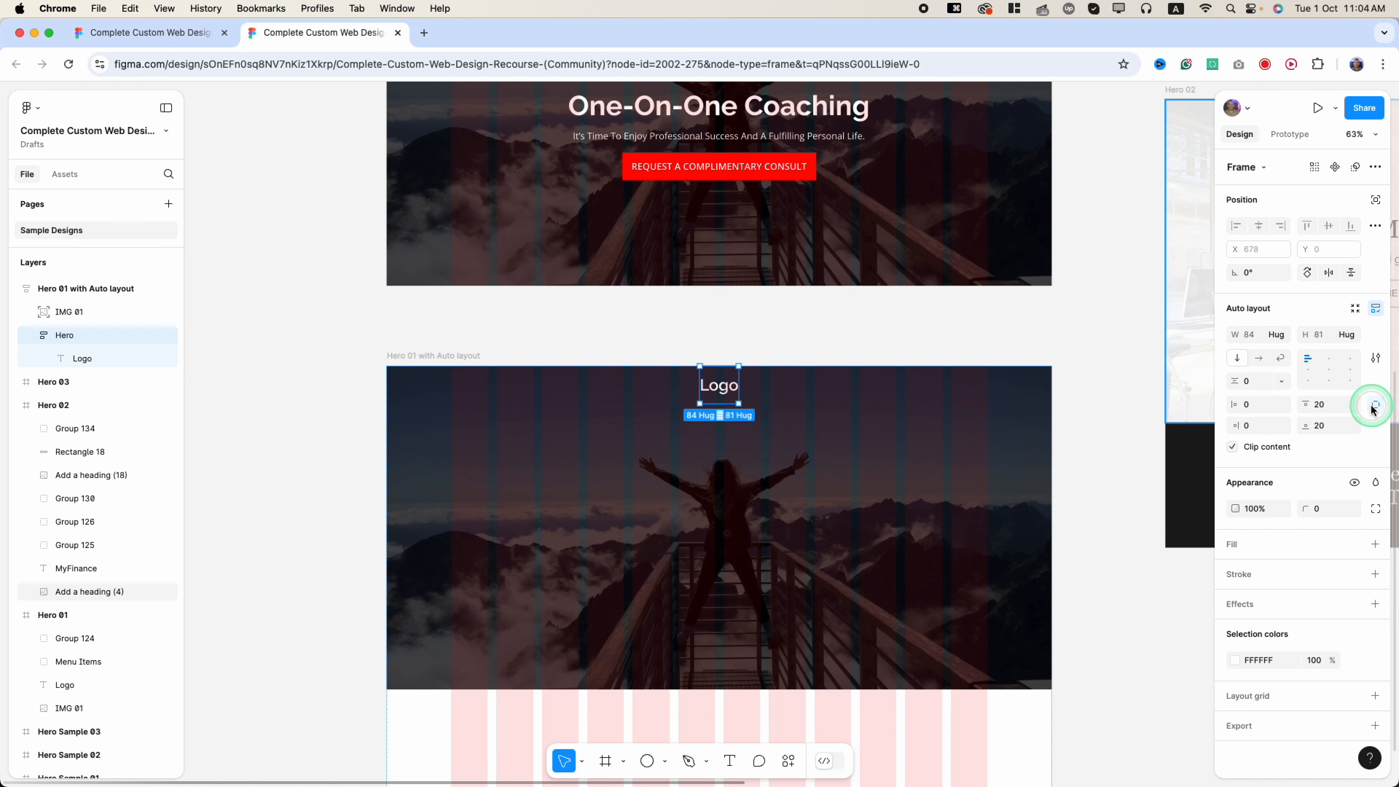
{"action": "left_click", "coordinate": [1315, 431]}
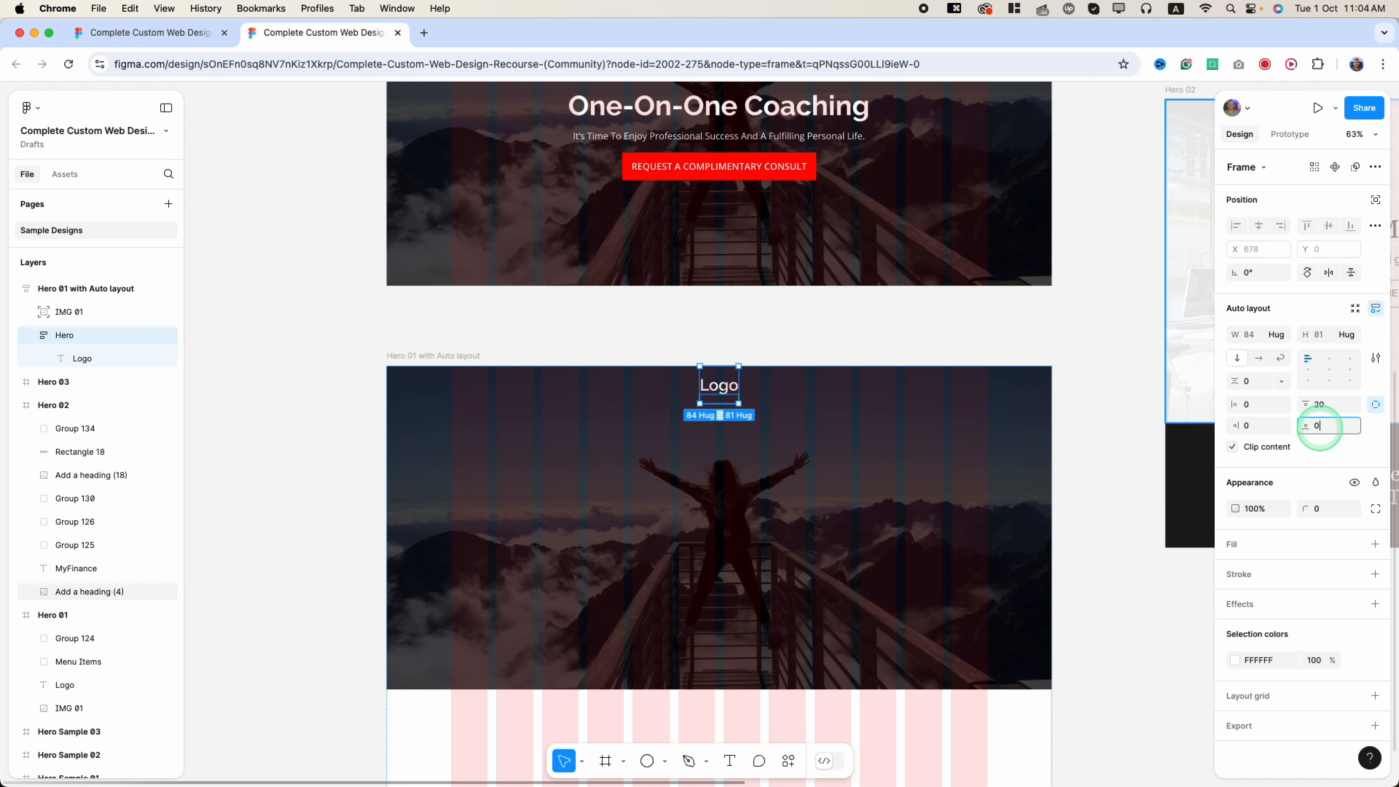
{"action": "key", "text": "Return"}
{"action": "key", "text": "super+z"}
{"action": "key", "text": "super+z"}
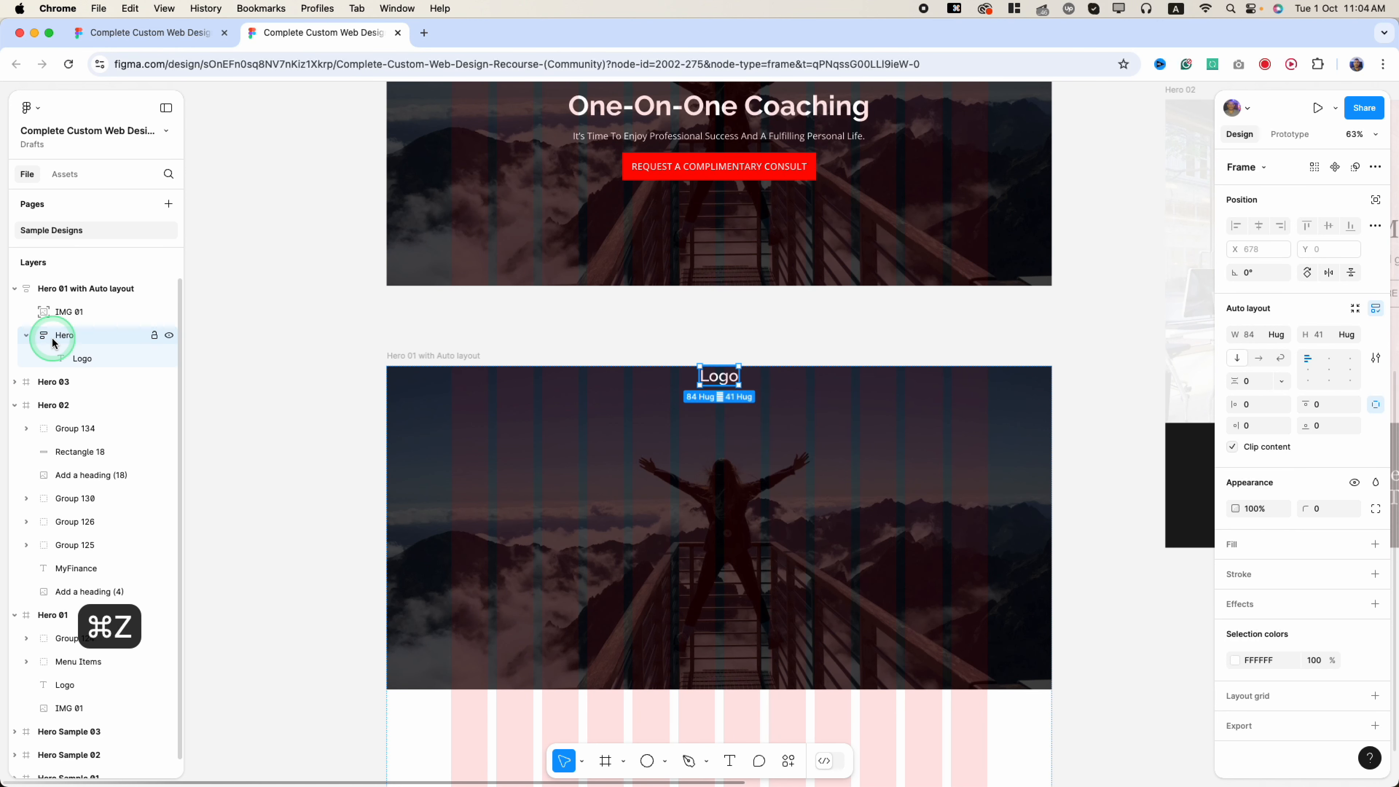
{"action": "left_click", "coordinate": [1332, 422]}
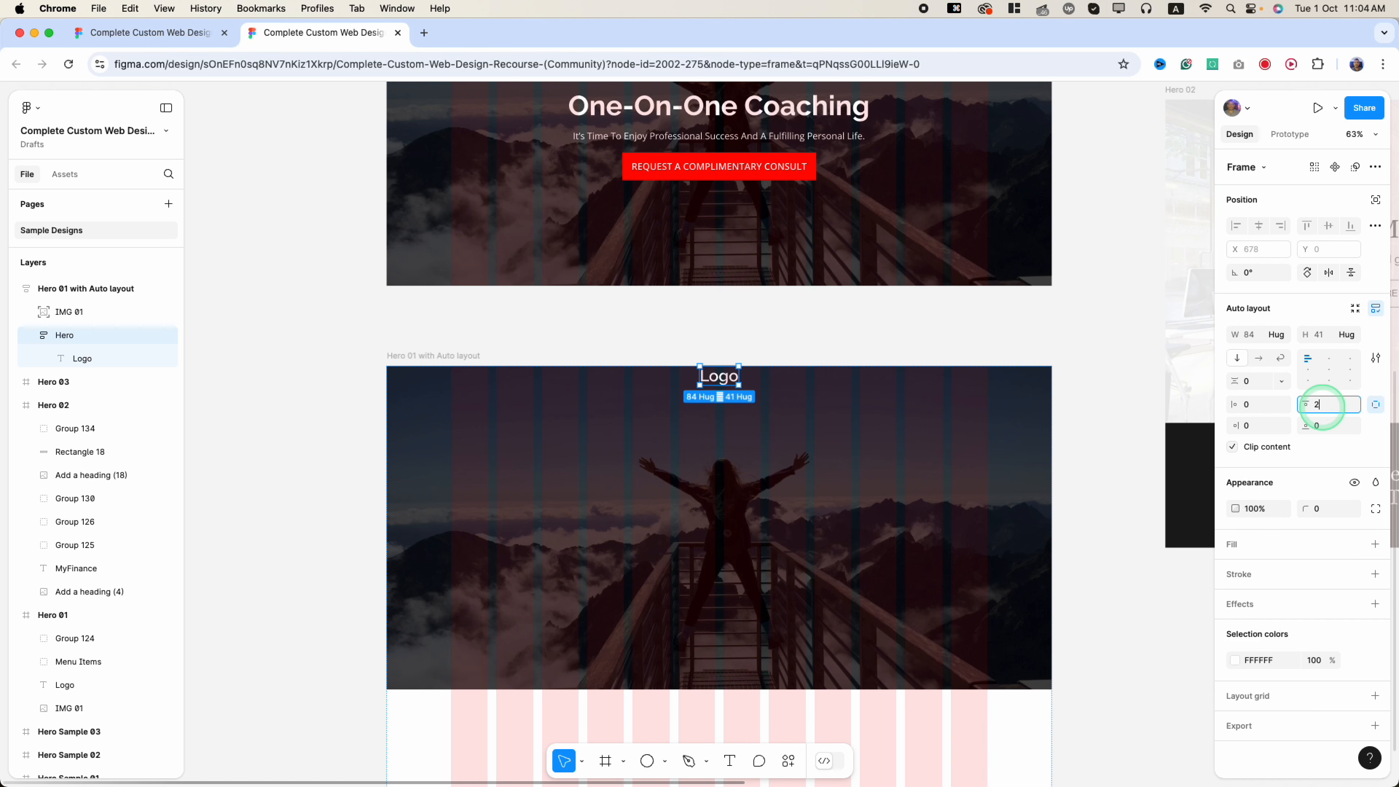
{"action": "type", "text": "20"}
{"action": "key", "text": "Return"}
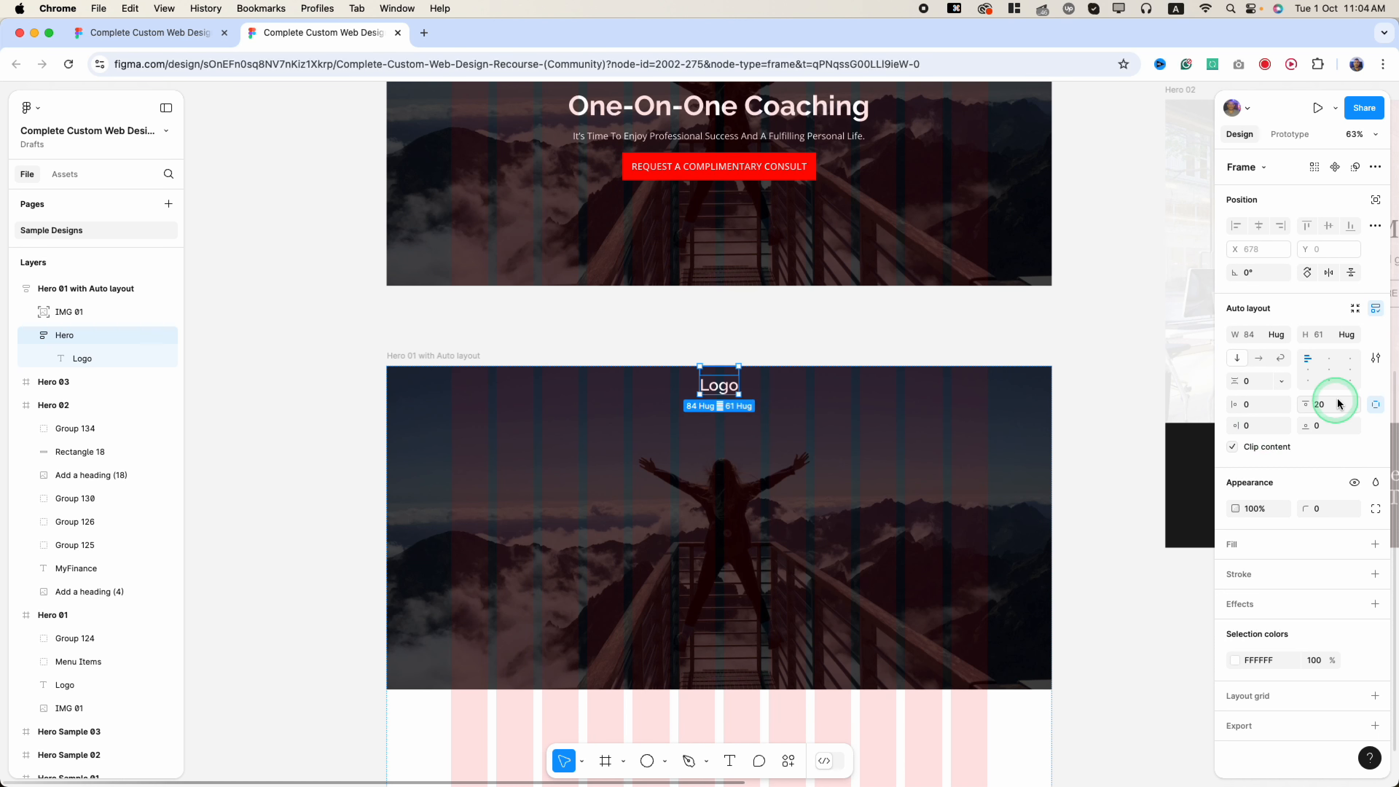
- Make the Hero frame fill the container width (1160) and 700 tall
{"action": "left_click", "coordinate": [1251, 340]}
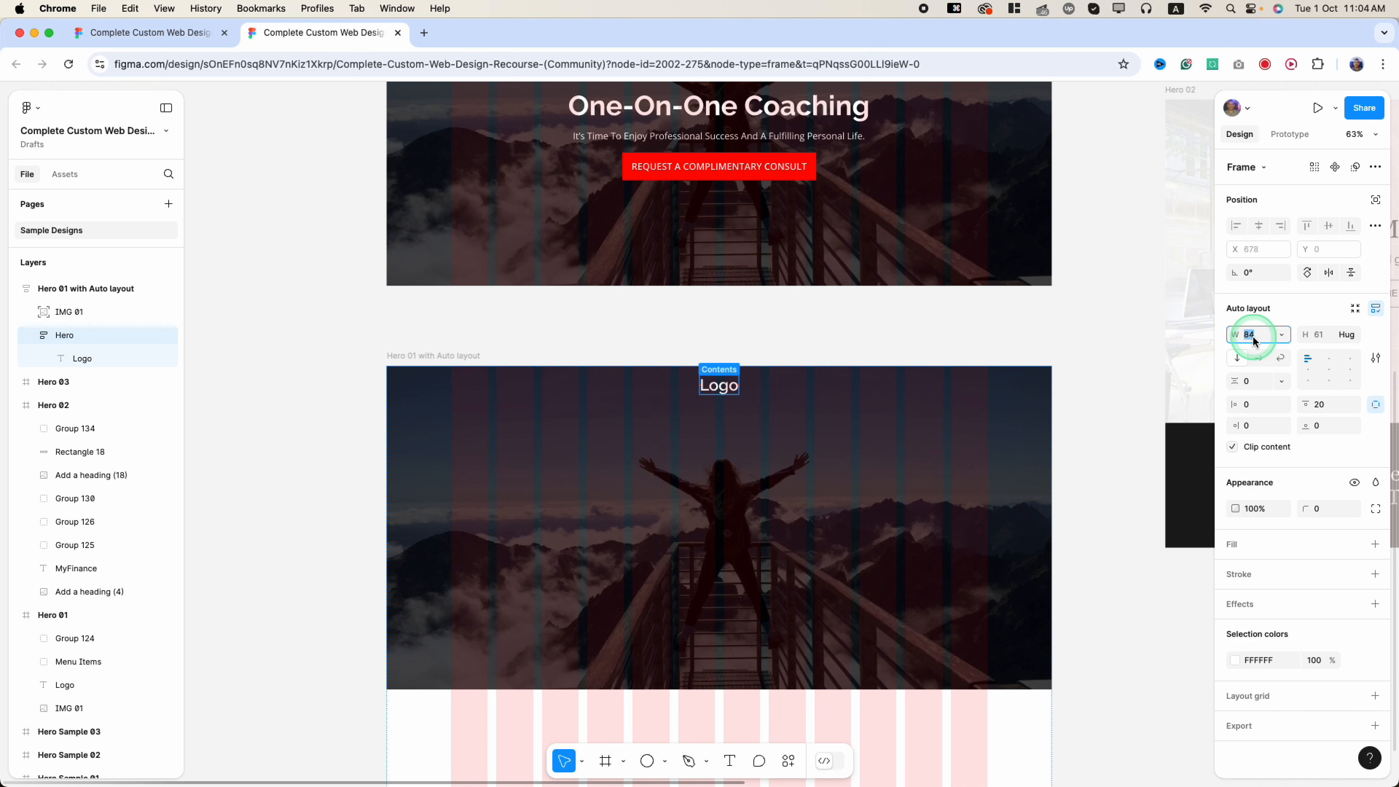
{"action": "left_click", "coordinate": [1281, 336]}
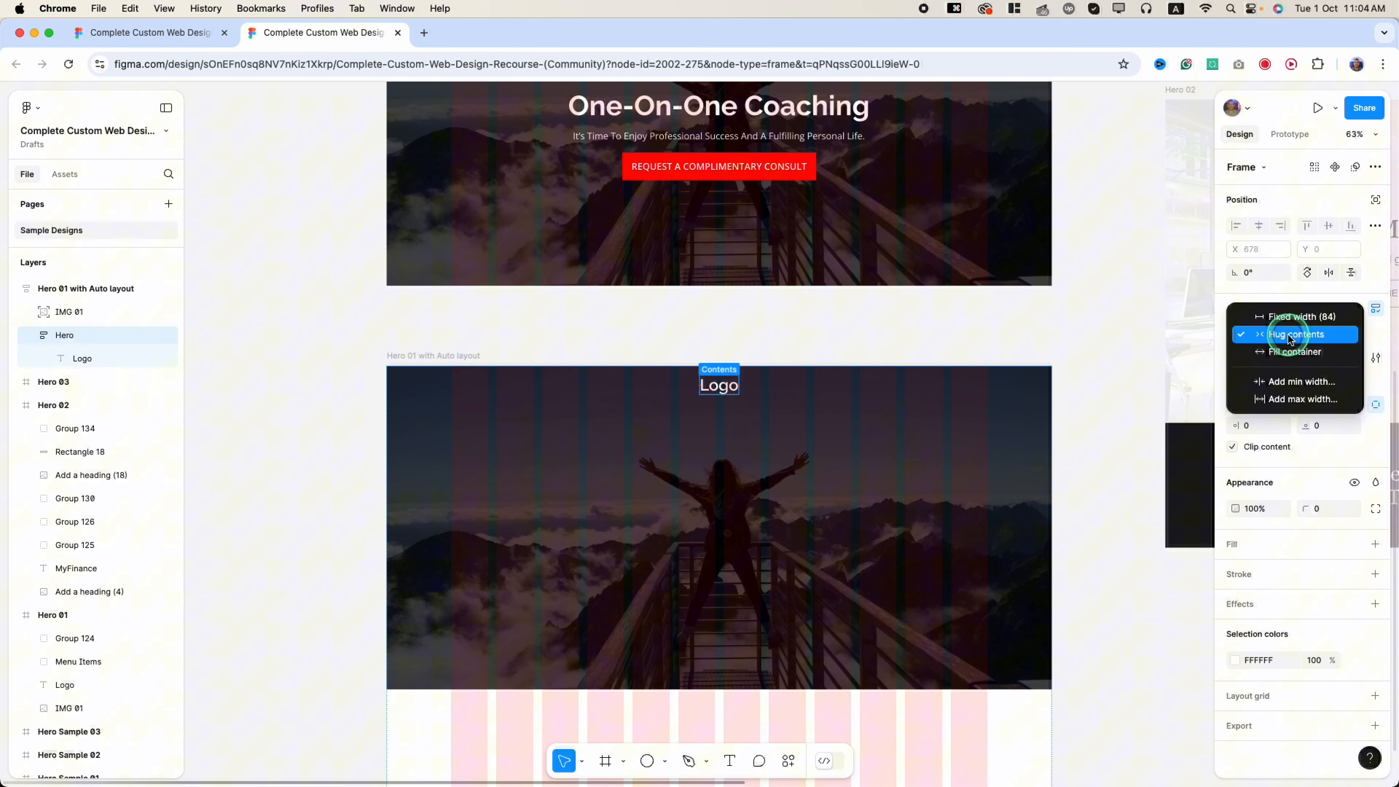
{"action": "left_click", "coordinate": [1285, 355]}
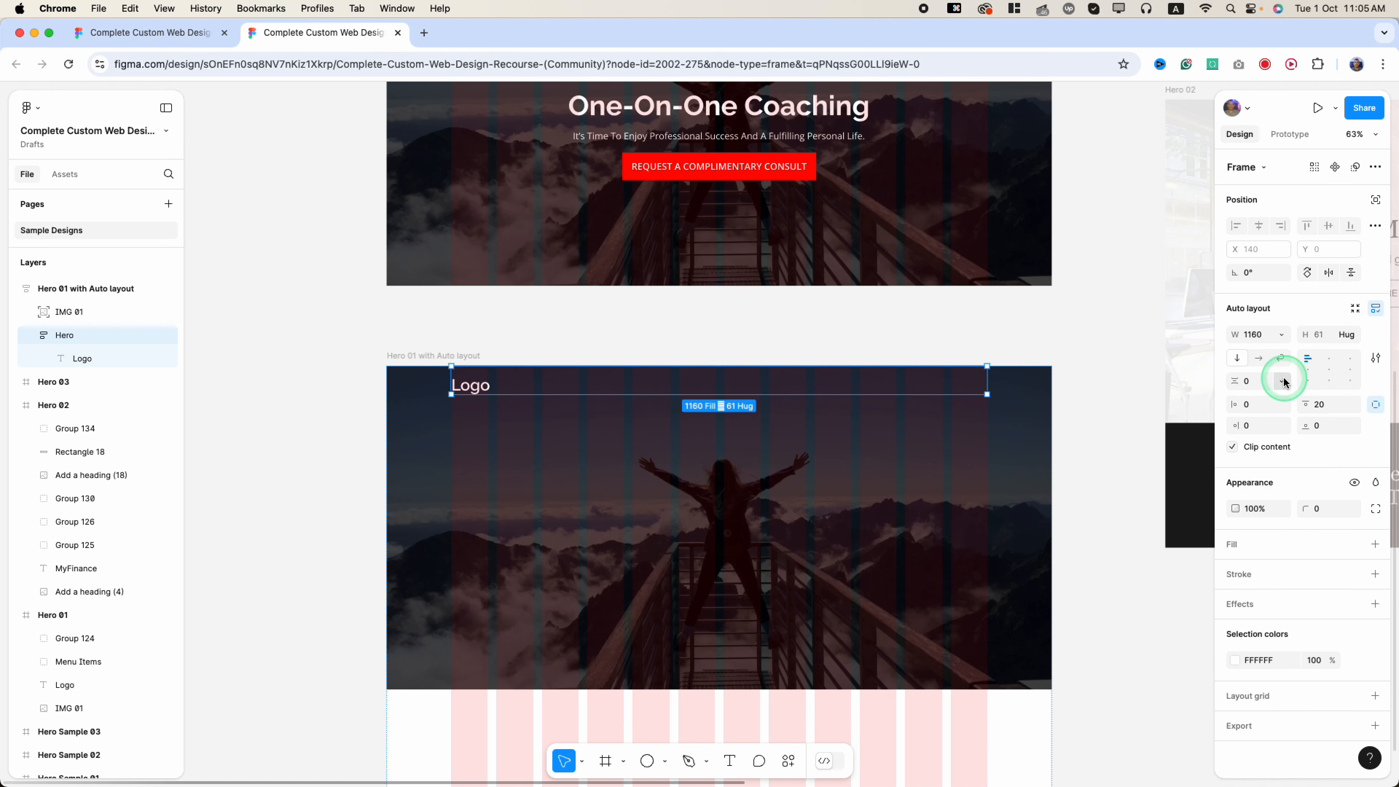
{"action": "left_click", "coordinate": [1326, 334]}
{"action": "type", "text": "700"}
{"action": "key", "text": "Return"}
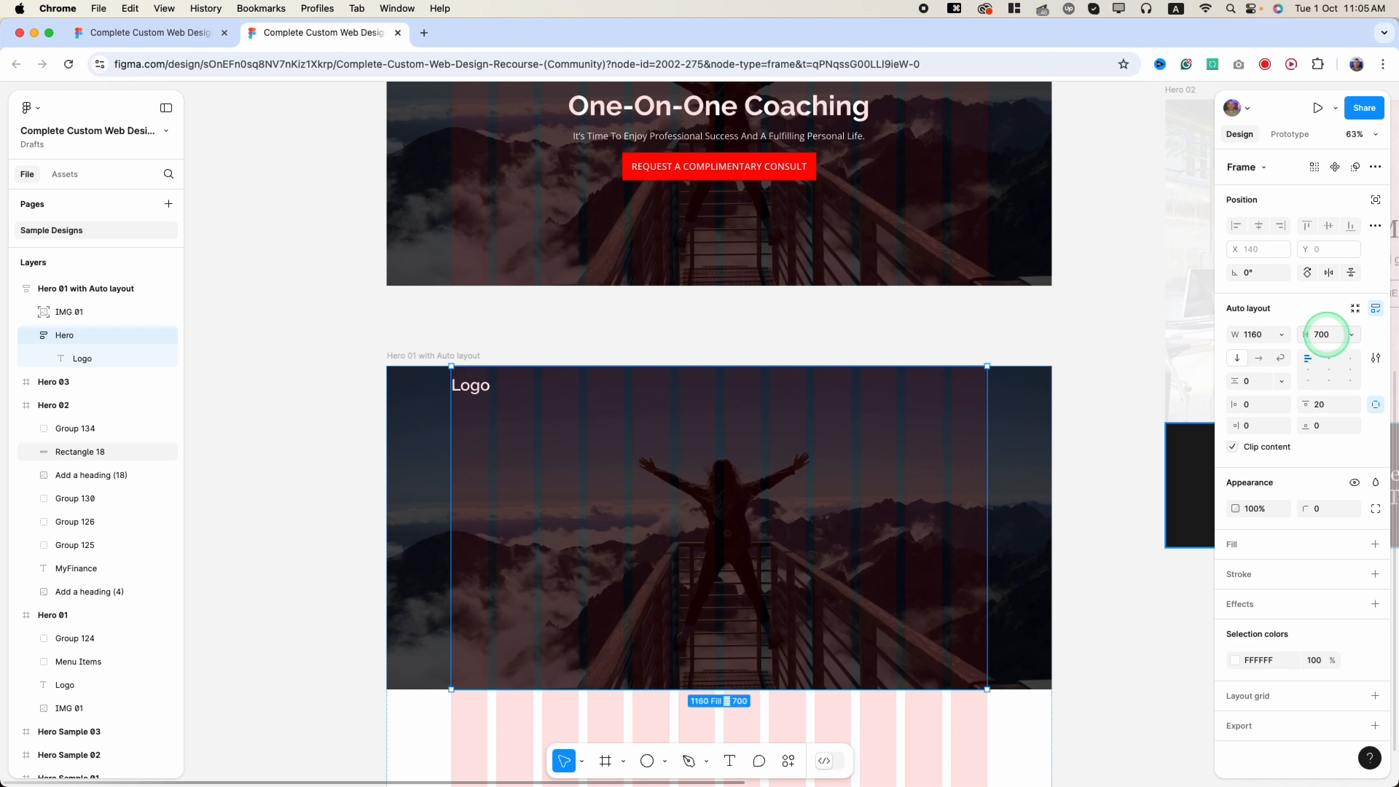
{"action": "scroll", "coordinate": [603, 388], "scroll_direction": "up", "scroll_amount": 4}
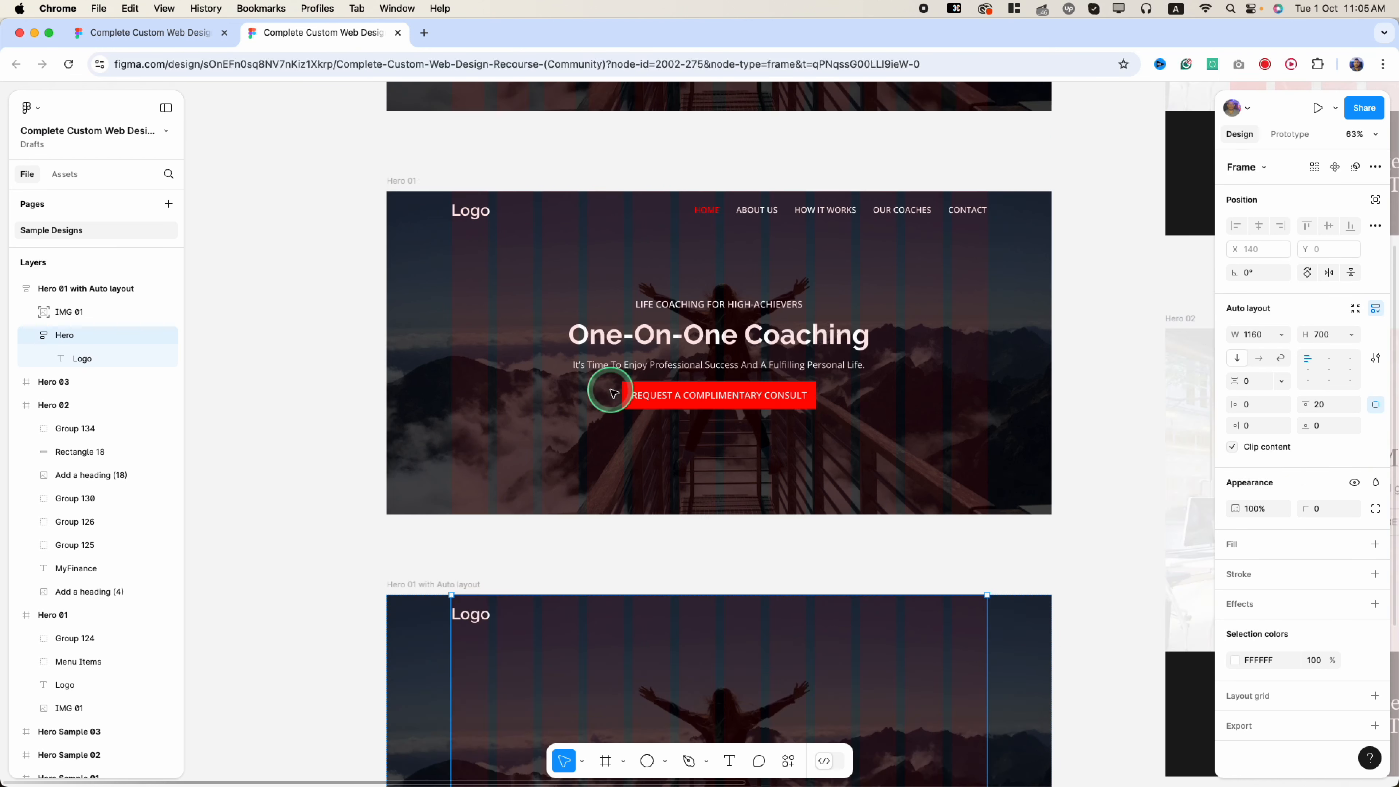
{"action": "scroll", "coordinate": [609, 407], "scroll_direction": "down", "scroll_amount": 6}
{"action": "scroll", "coordinate": [609, 406], "scroll_direction": "up", "scroll_amount": 5}
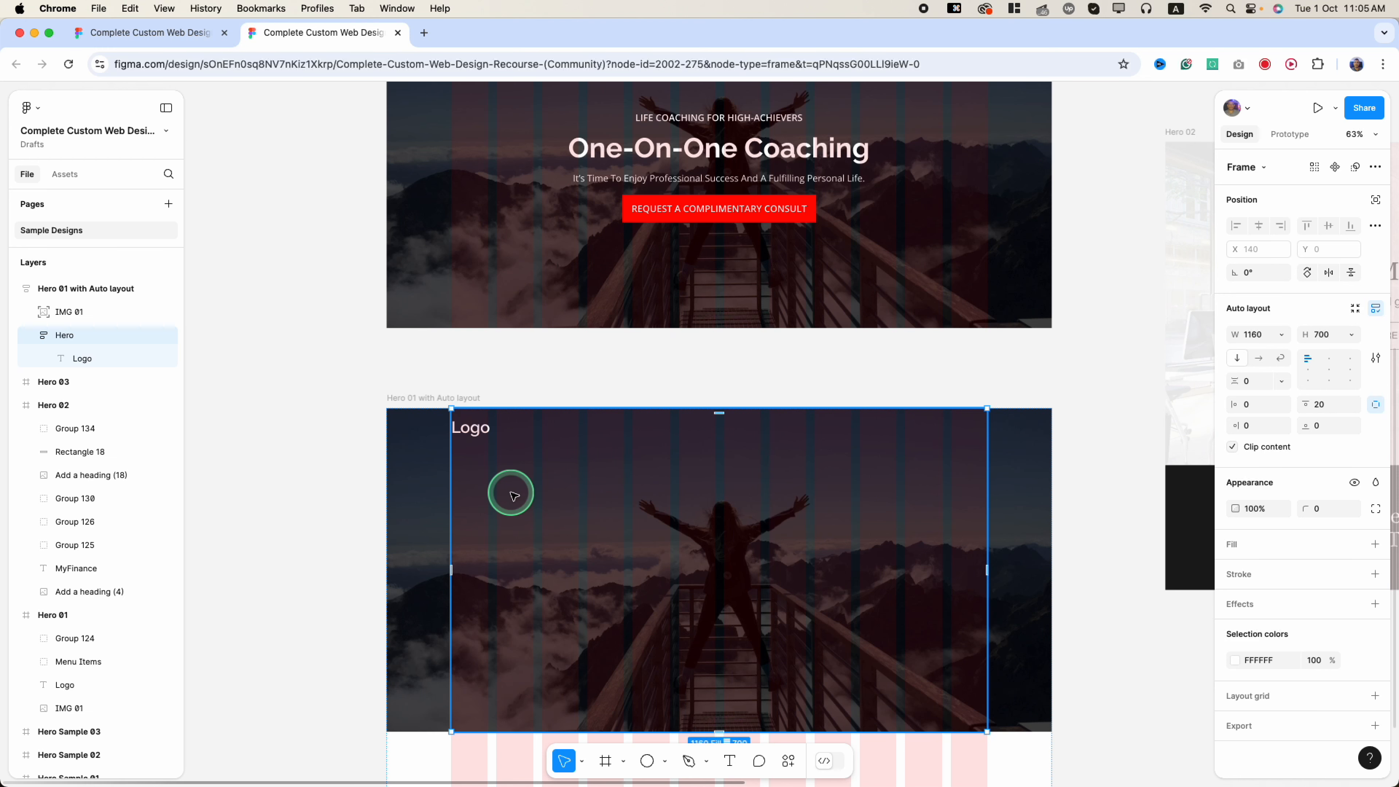
{"action": "scroll", "coordinate": [625, 284], "scroll_direction": "up", "scroll_amount": 4}
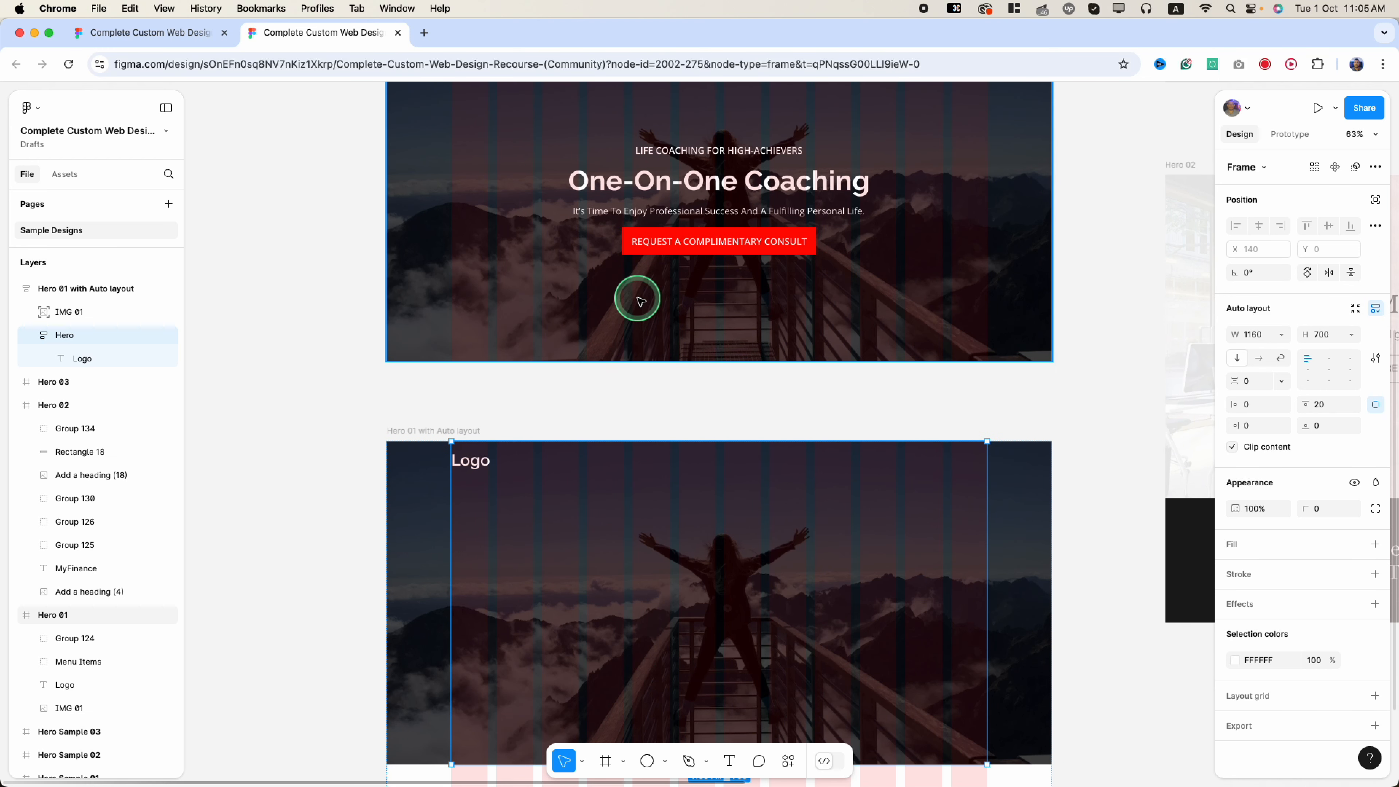
{"action": "scroll", "coordinate": [612, 462], "scroll_direction": "down", "scroll_amount": 3}
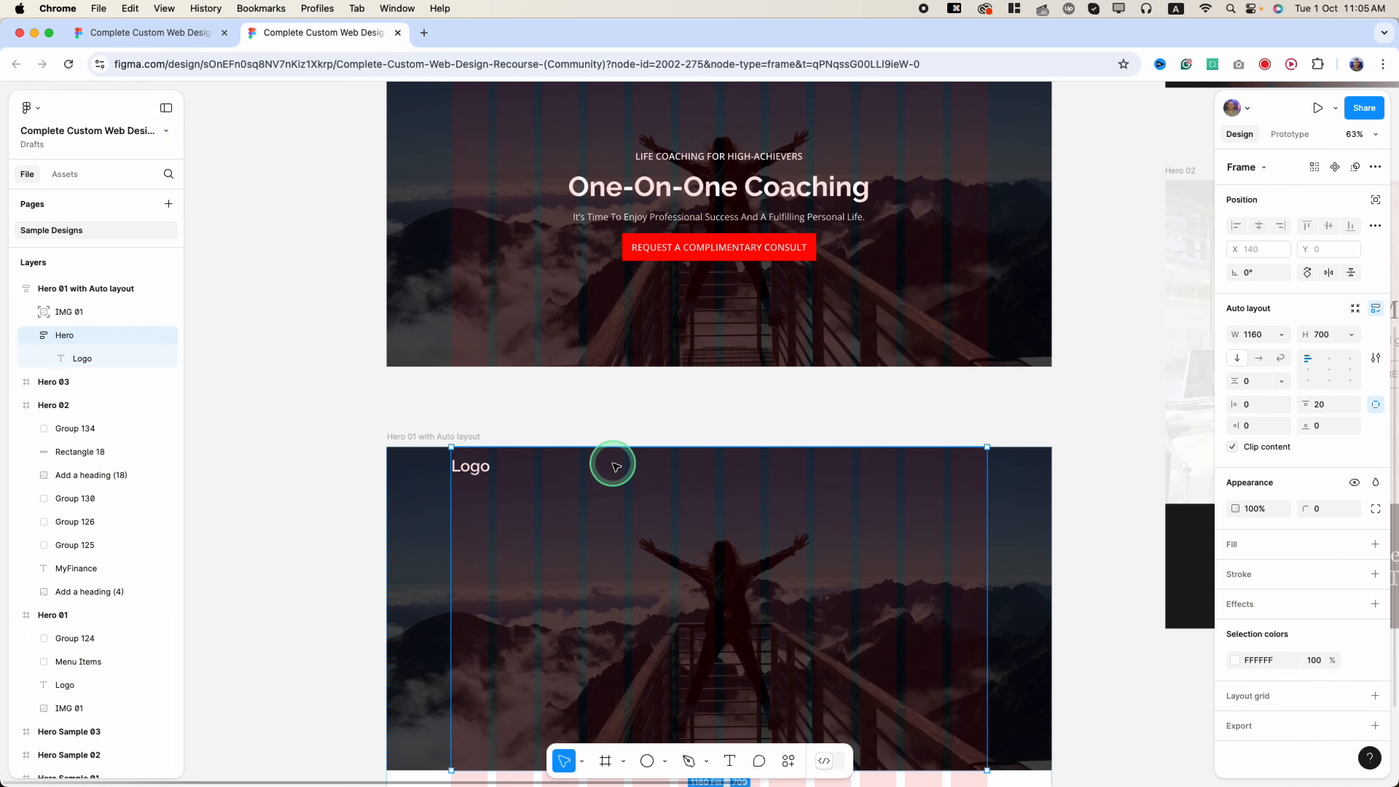
{"action": "scroll", "coordinate": [609, 487], "scroll_direction": "up", "scroll_amount": 2}
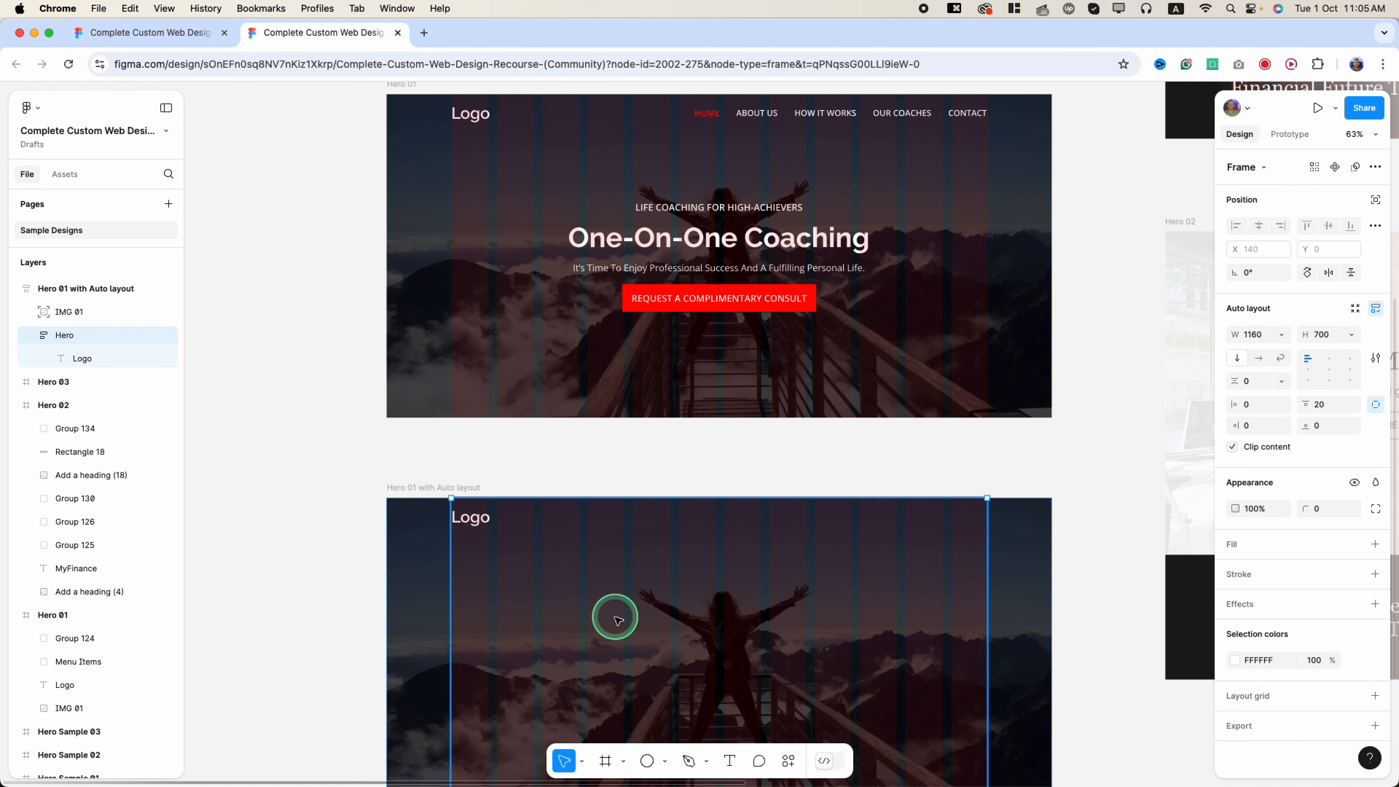
- Add a Home text below Logo with the original HOME link's red styling, outside the logo frame
{"action": "key", "text": "t"}
{"action": "left_click", "coordinate": [557, 592]}
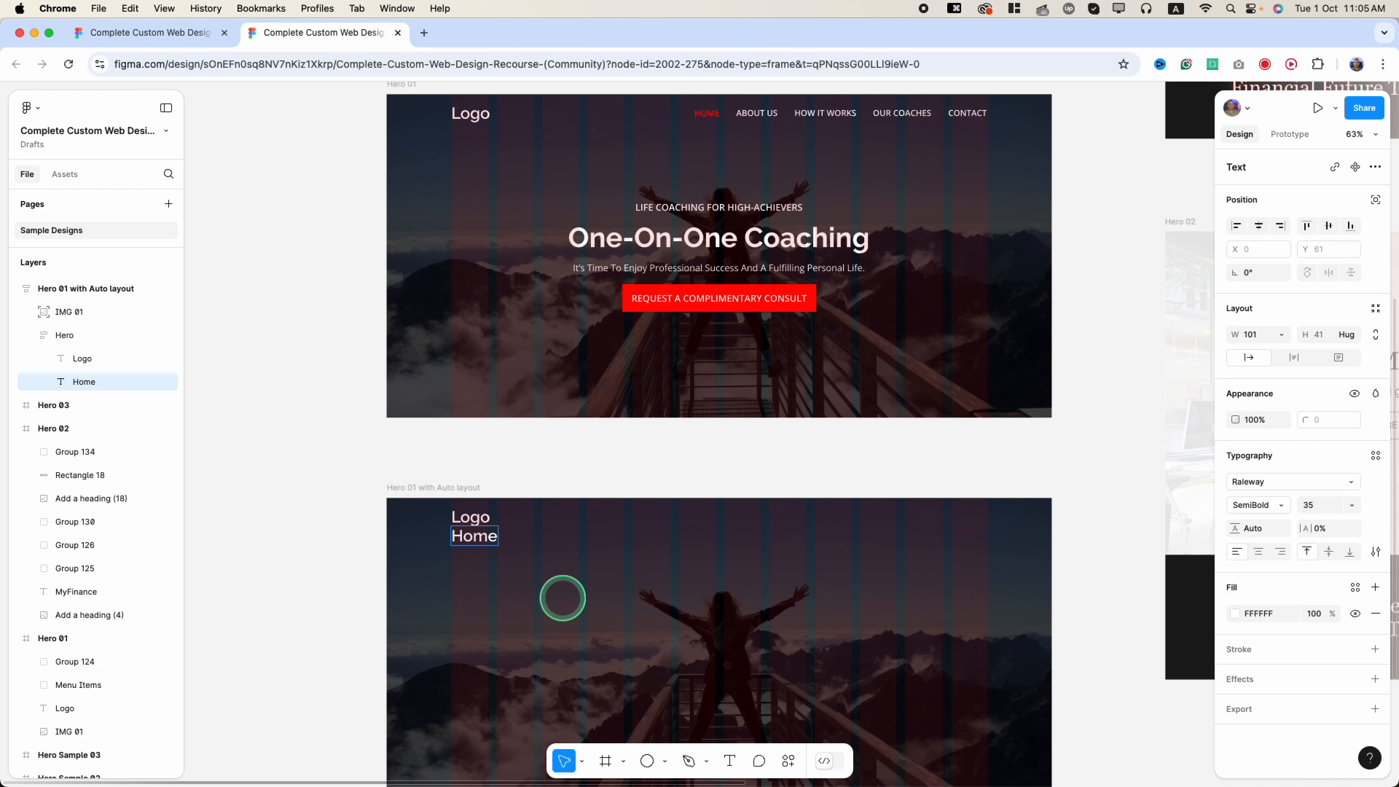
{"action": "key", "text": "Escape"}
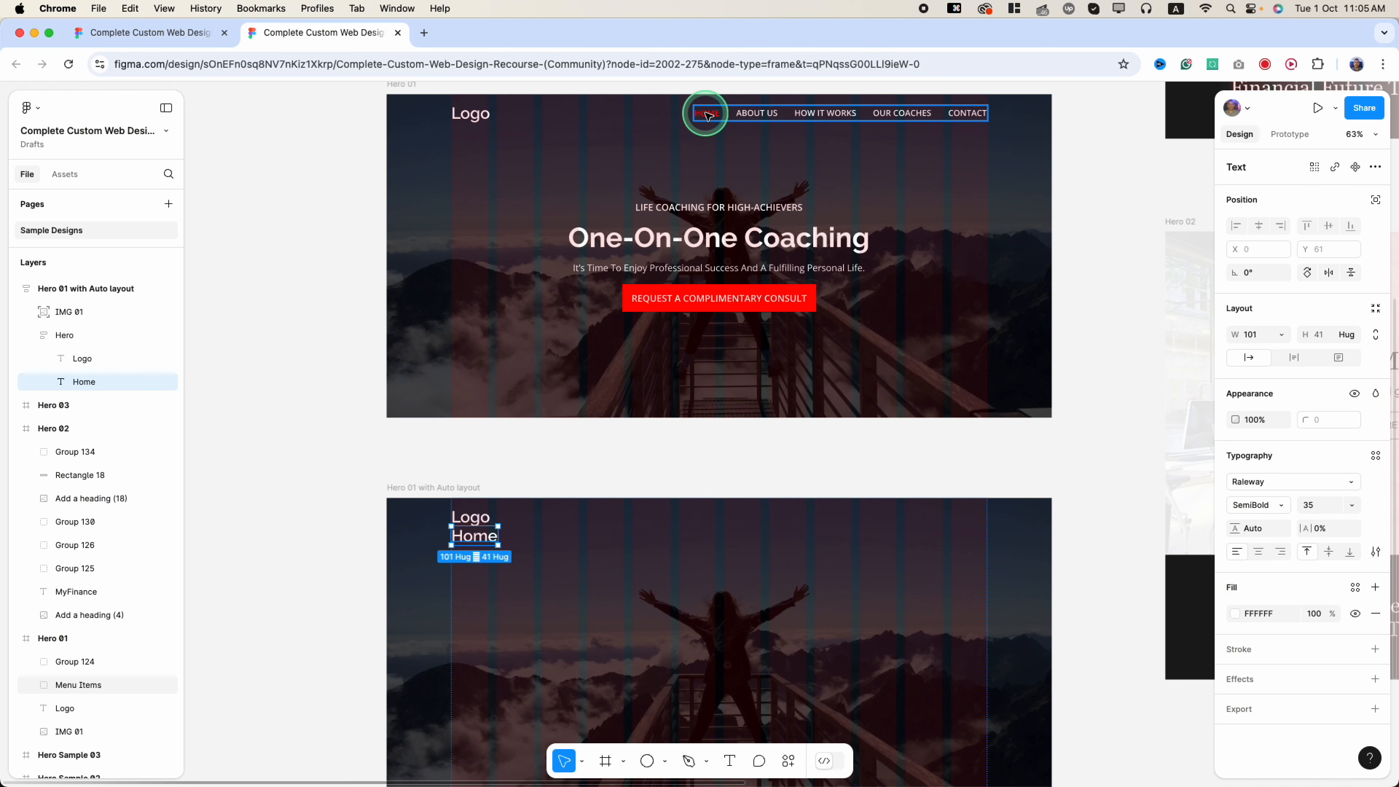
{"action": "double_click", "coordinate": [708, 115]}
{"action": "right_click", "coordinate": [708, 115]}
{"action": "mouse_move", "coordinate": [759, 188]}
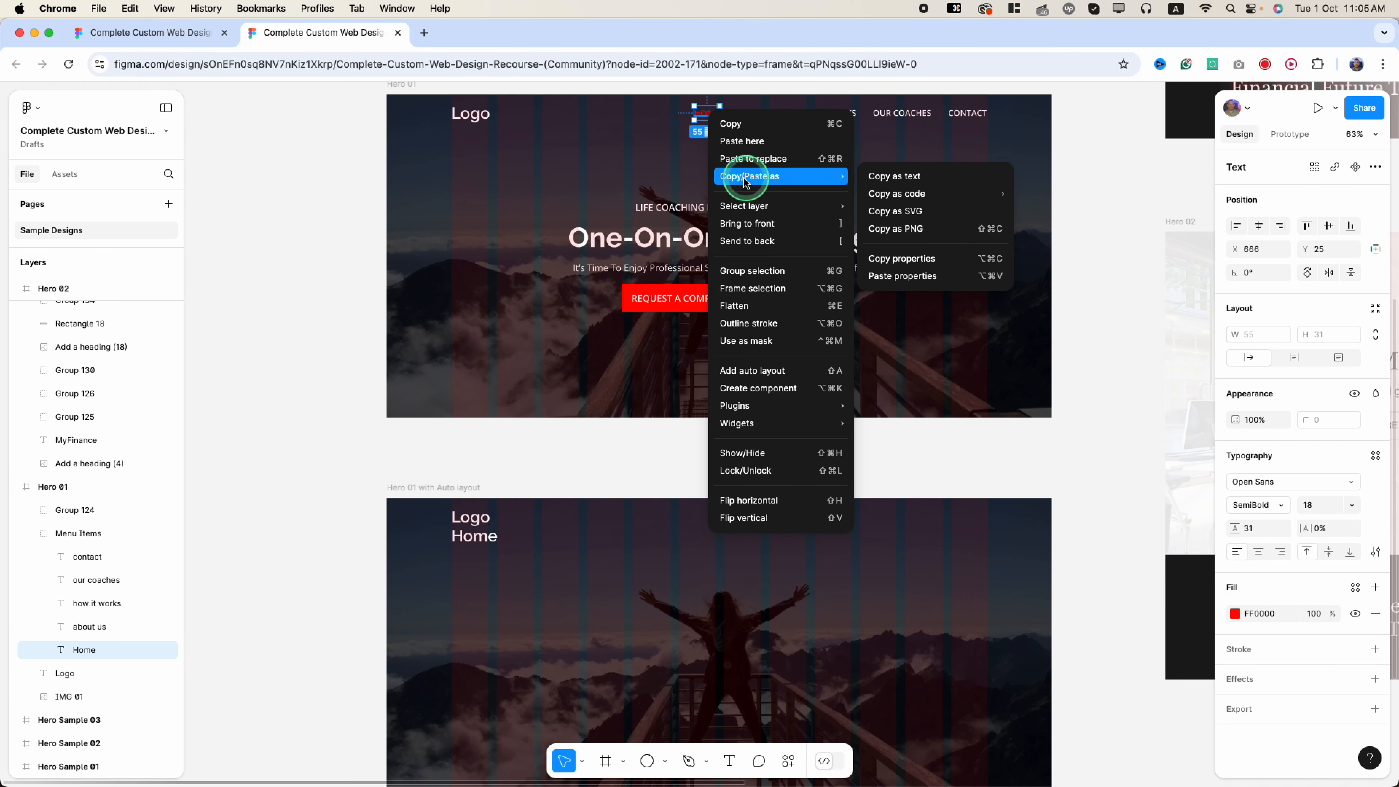
{"action": "left_click", "coordinate": [914, 259]}
{"action": "left_click", "coordinate": [475, 535]}
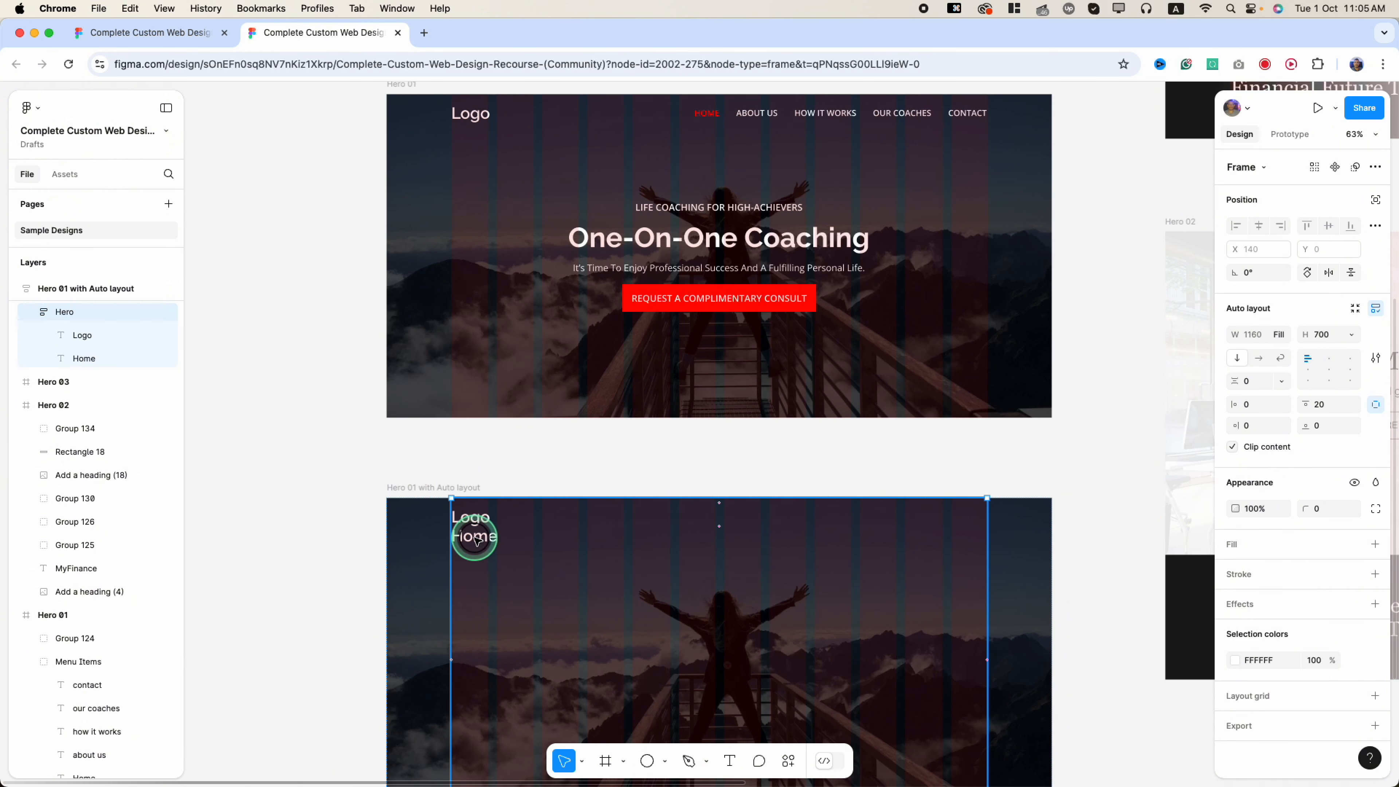
{"action": "right_click", "coordinate": [474, 539]}
{"action": "mouse_move", "coordinate": [546, 379]}
{"action": "mouse_move", "coordinate": [690, 402]}
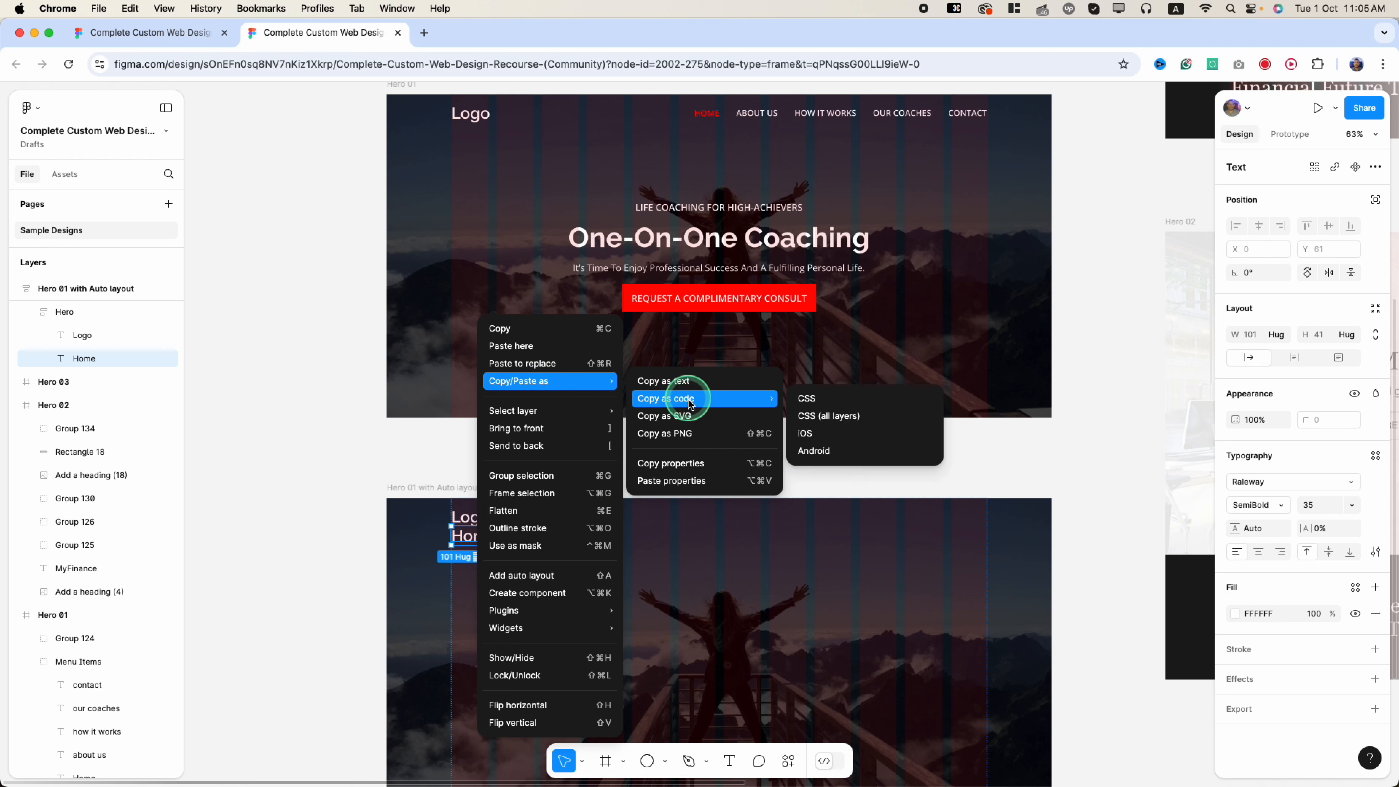
{"action": "left_click", "coordinate": [681, 481]}
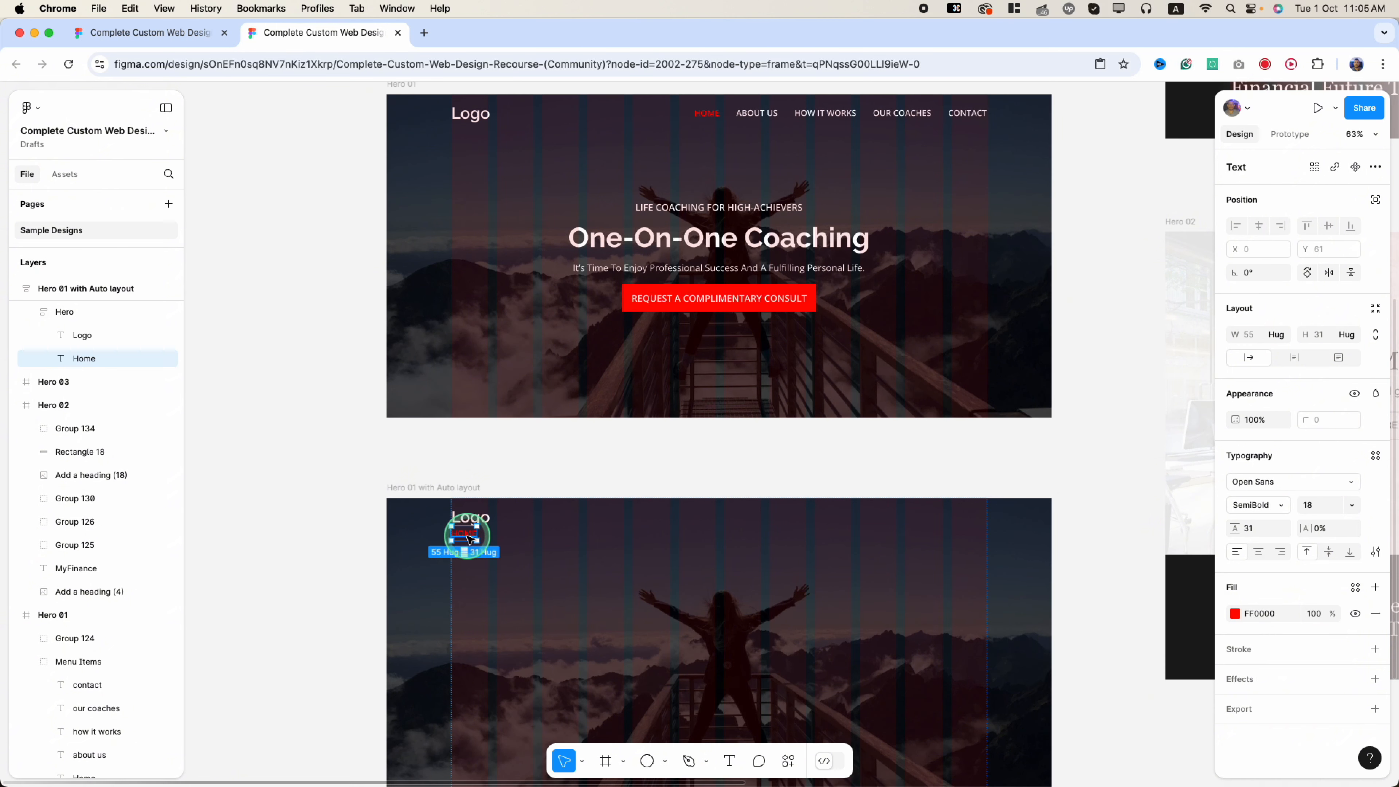
{"action": "left_click_drag", "start_coordinate": [471, 537], "coordinate": [462, 557]}
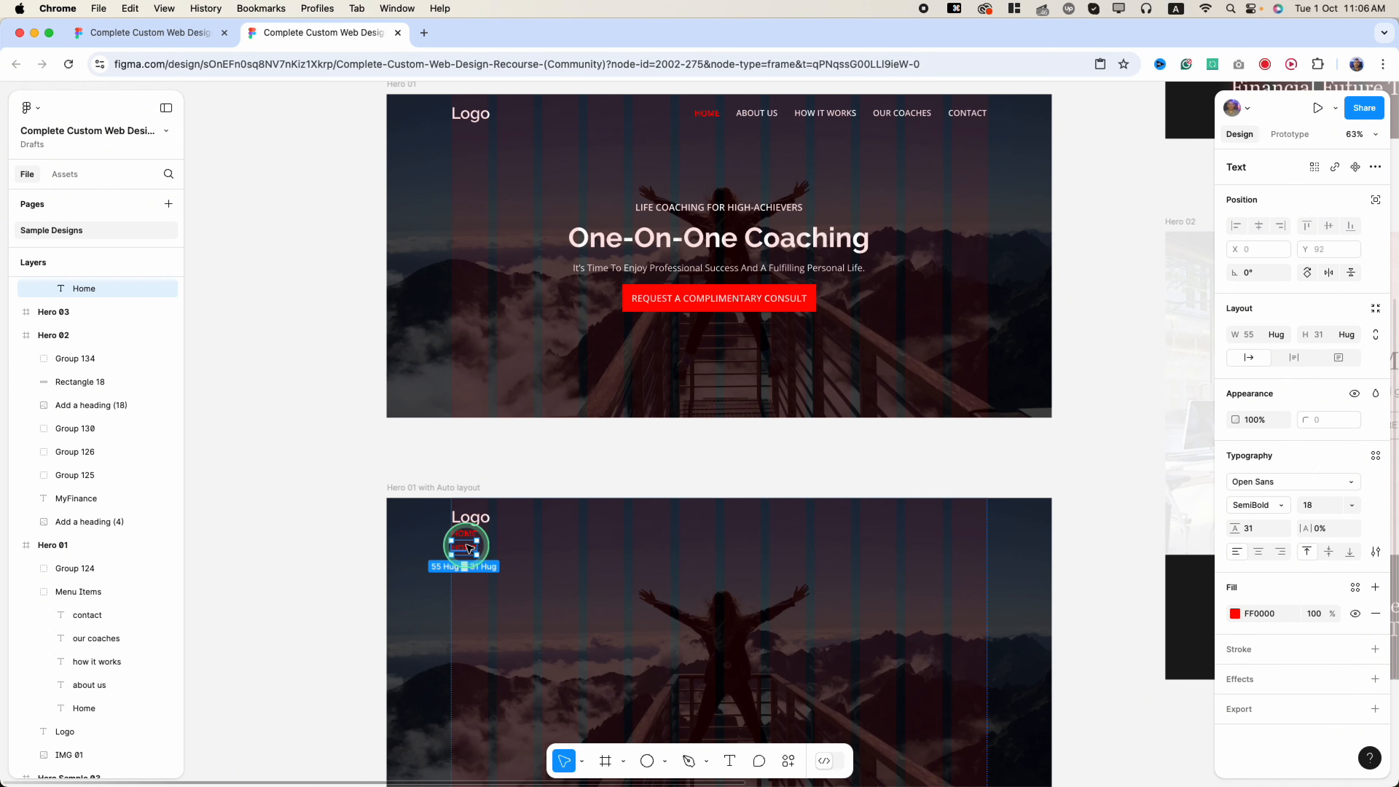
- Apply the original ABOUT US link's styling to the new Home text
{"action": "left_click", "coordinate": [764, 115]}
{"action": "right_click", "coordinate": [764, 115]}
{"action": "mouse_move", "coordinate": [796, 187]}
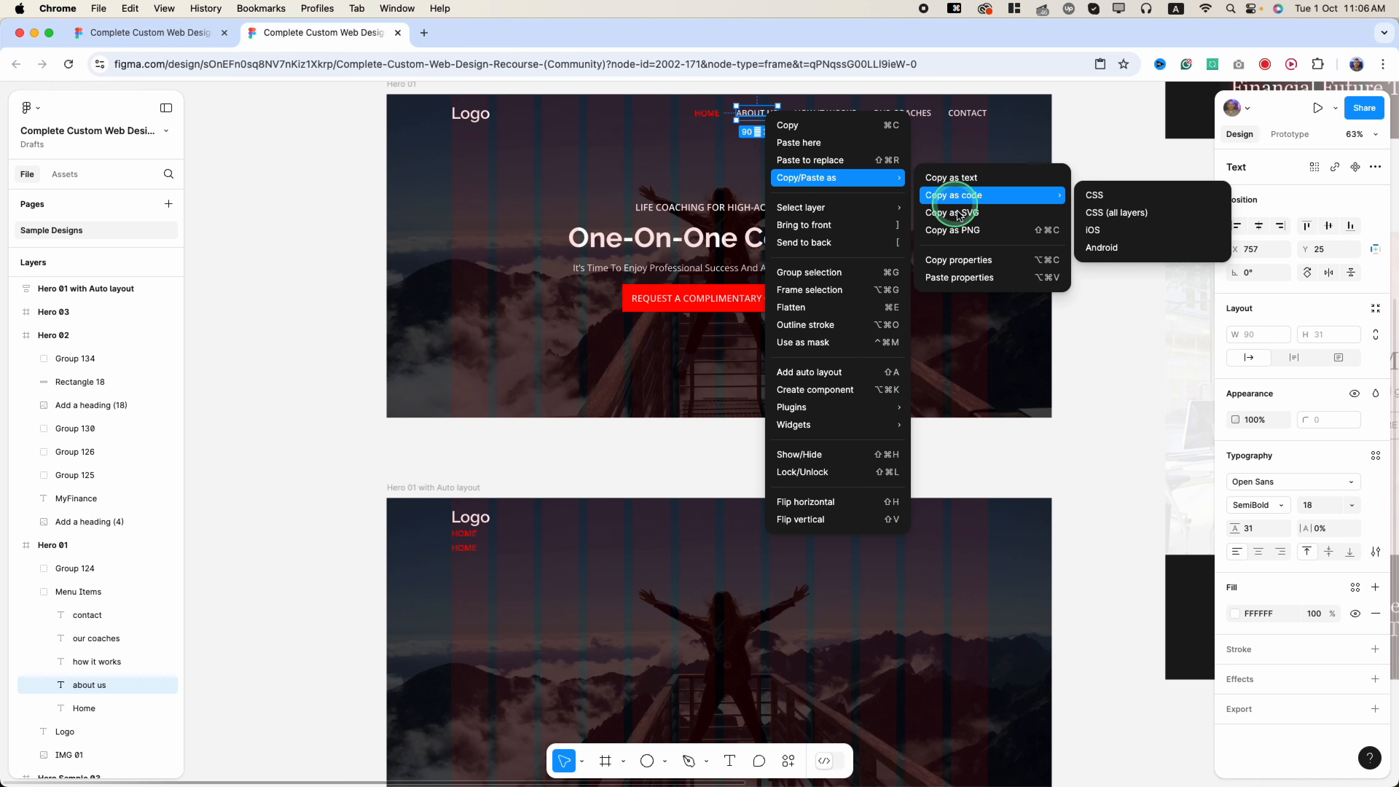
{"action": "left_click", "coordinate": [963, 264]}
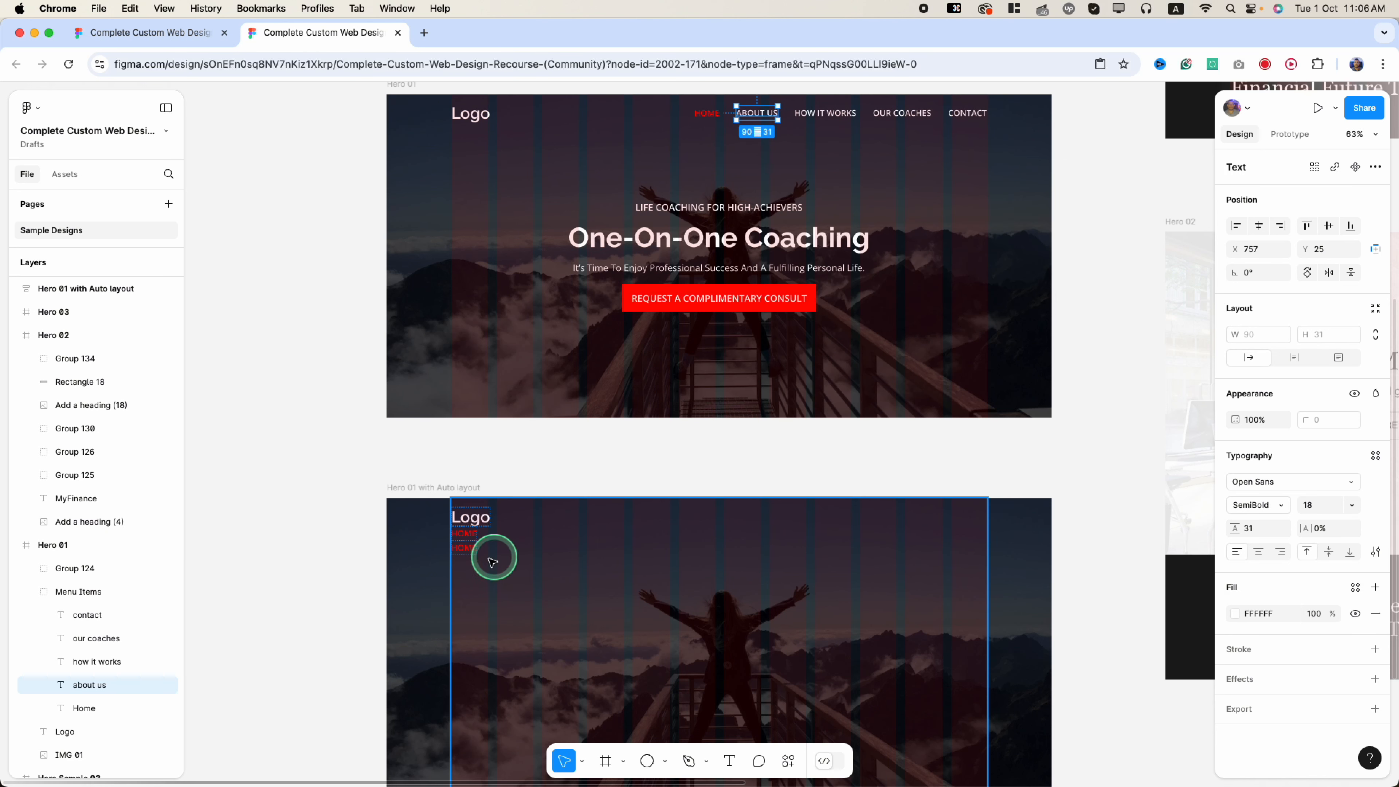
{"action": "left_click", "coordinate": [467, 549]}
{"action": "right_click", "coordinate": [469, 551]}
{"action": "mouse_move", "coordinate": [546, 381]}
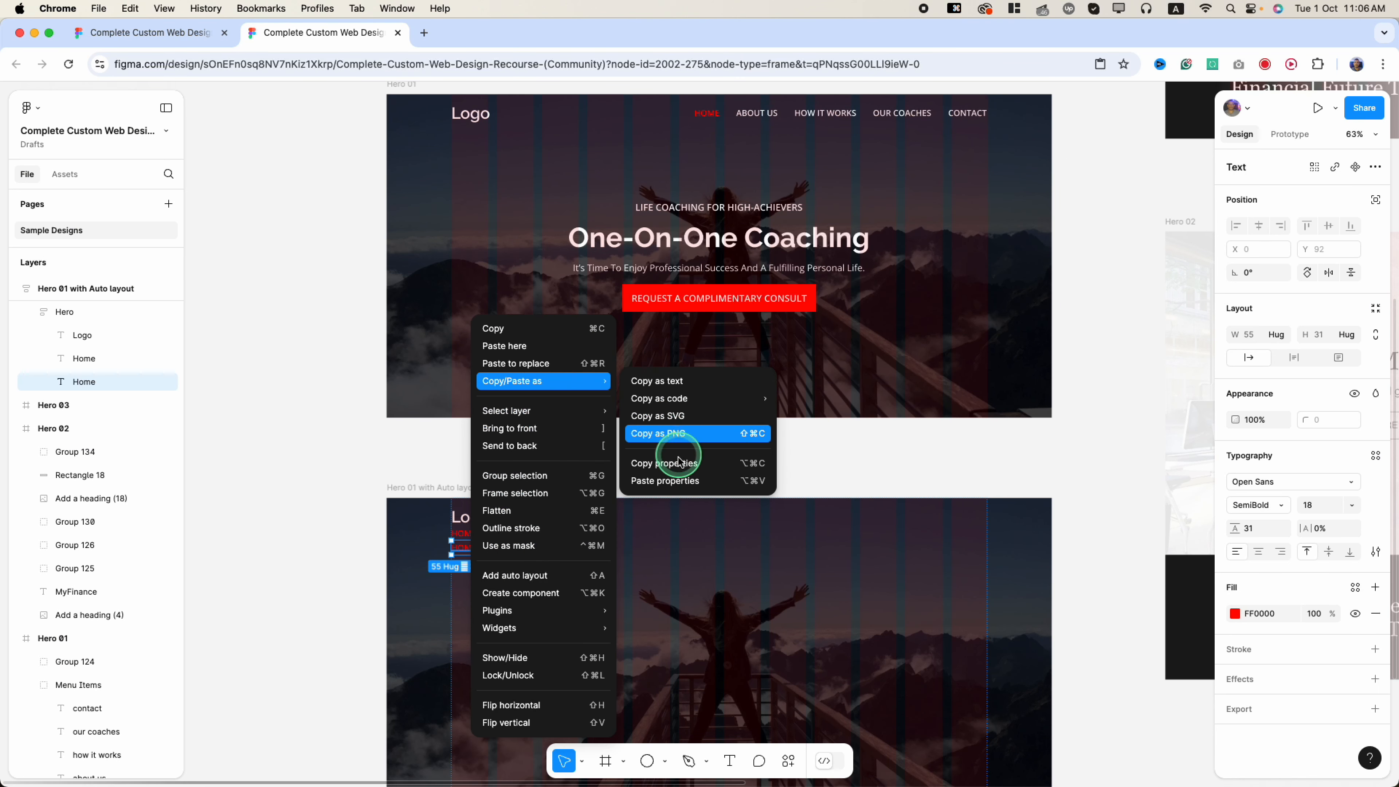
{"action": "left_click", "coordinate": [669, 485]}
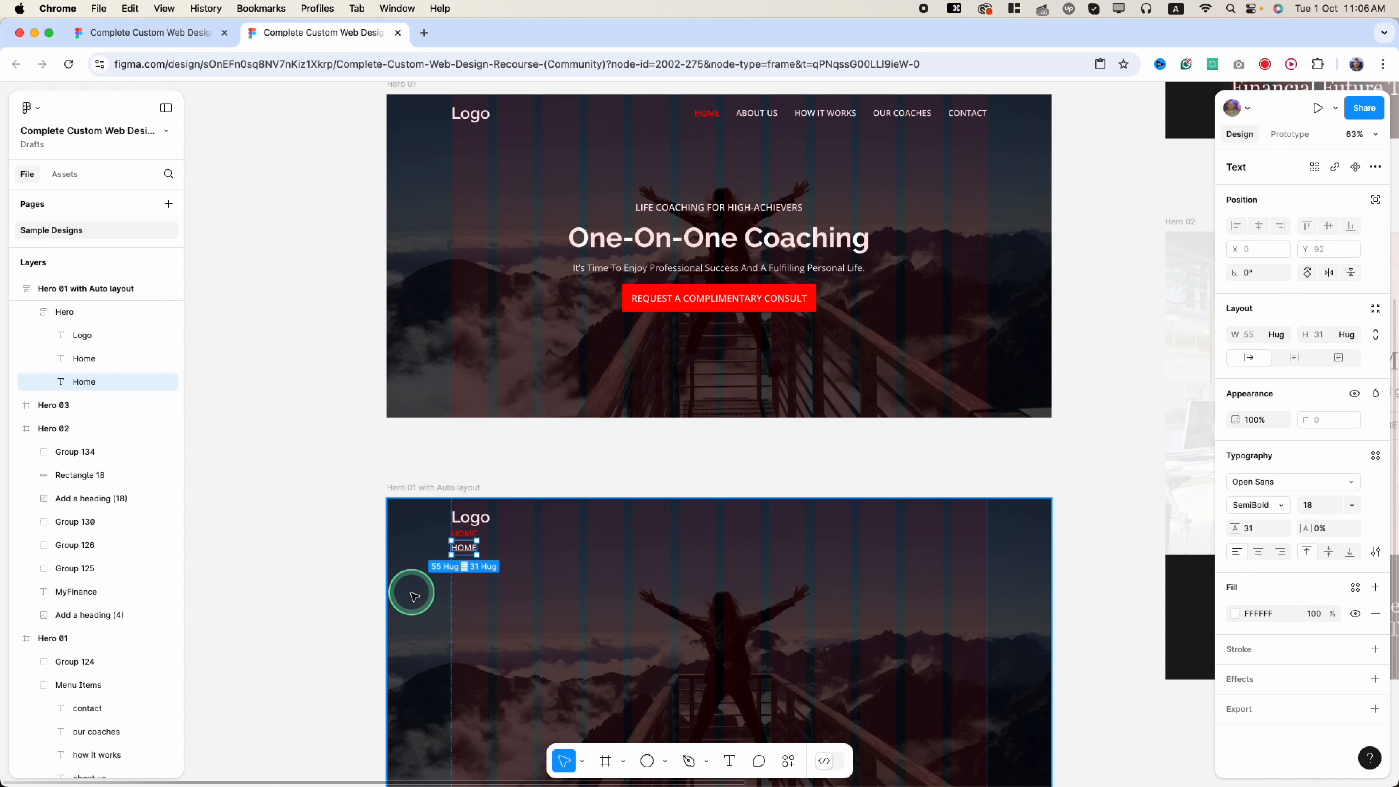
- Duplicate the HOME label and turn the copies into ABOUT US and HOW IT WORKS
{"action": "key", "text": "super+c"}
{"action": "key", "text": "super+v"}
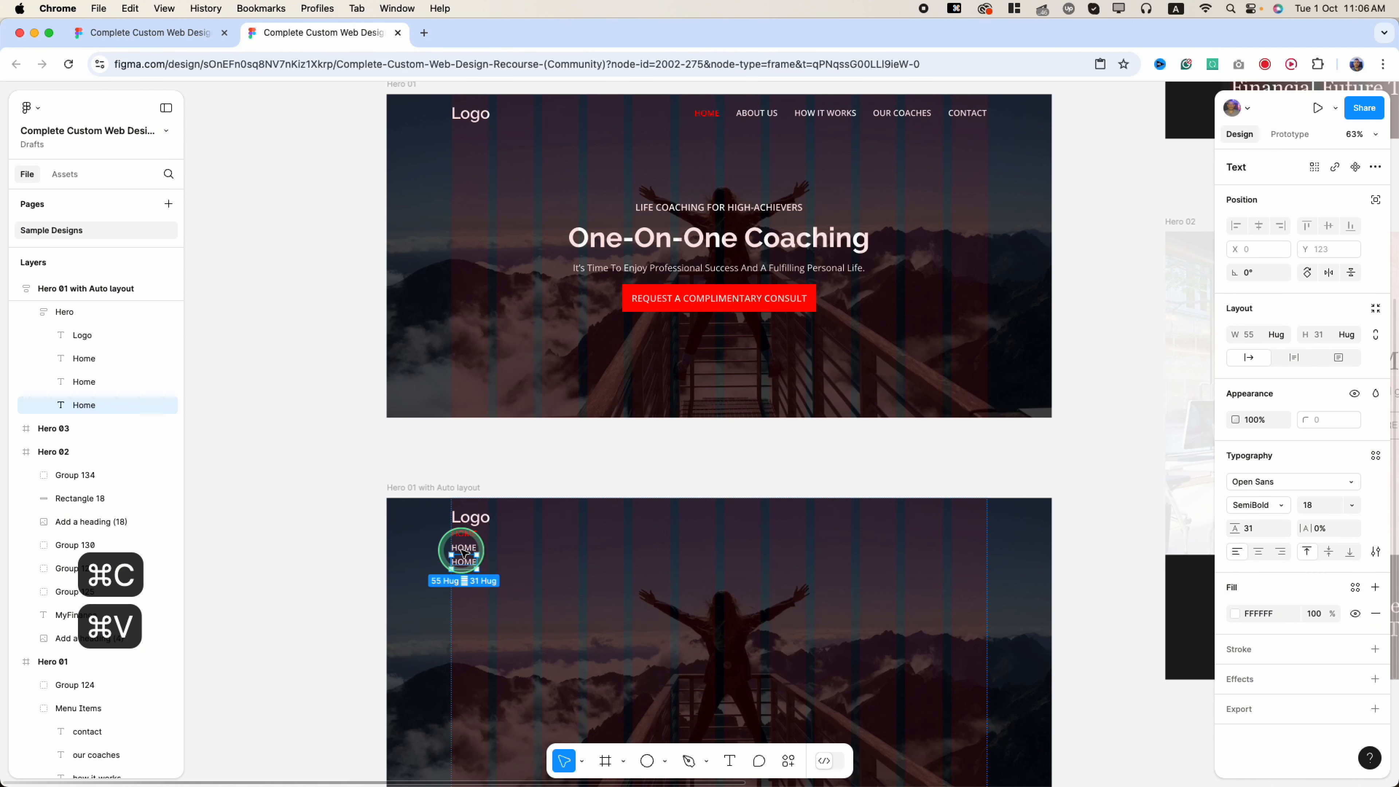
{"action": "key", "text": "super+v"}
{"action": "key", "text": "super+v"}
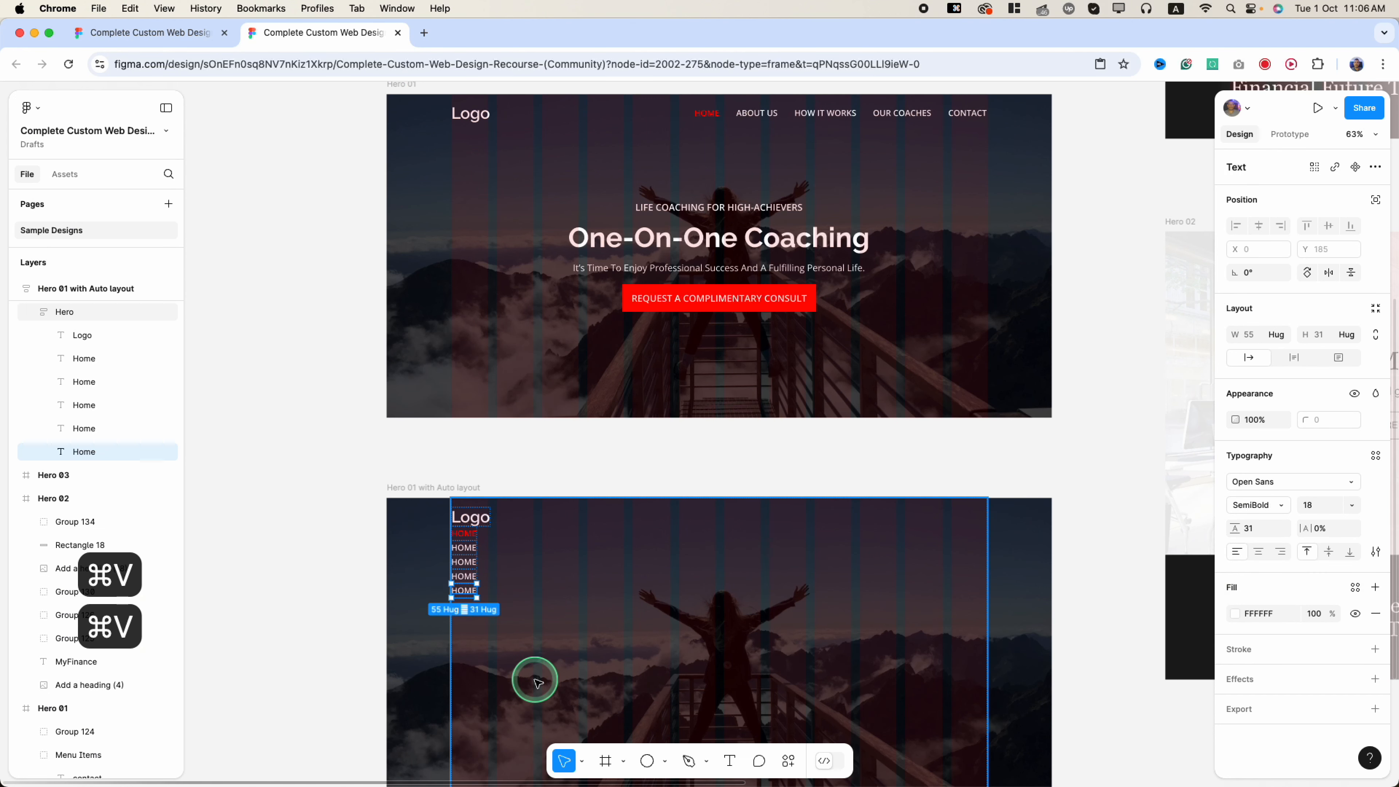
{"action": "double_click", "coordinate": [755, 113]}
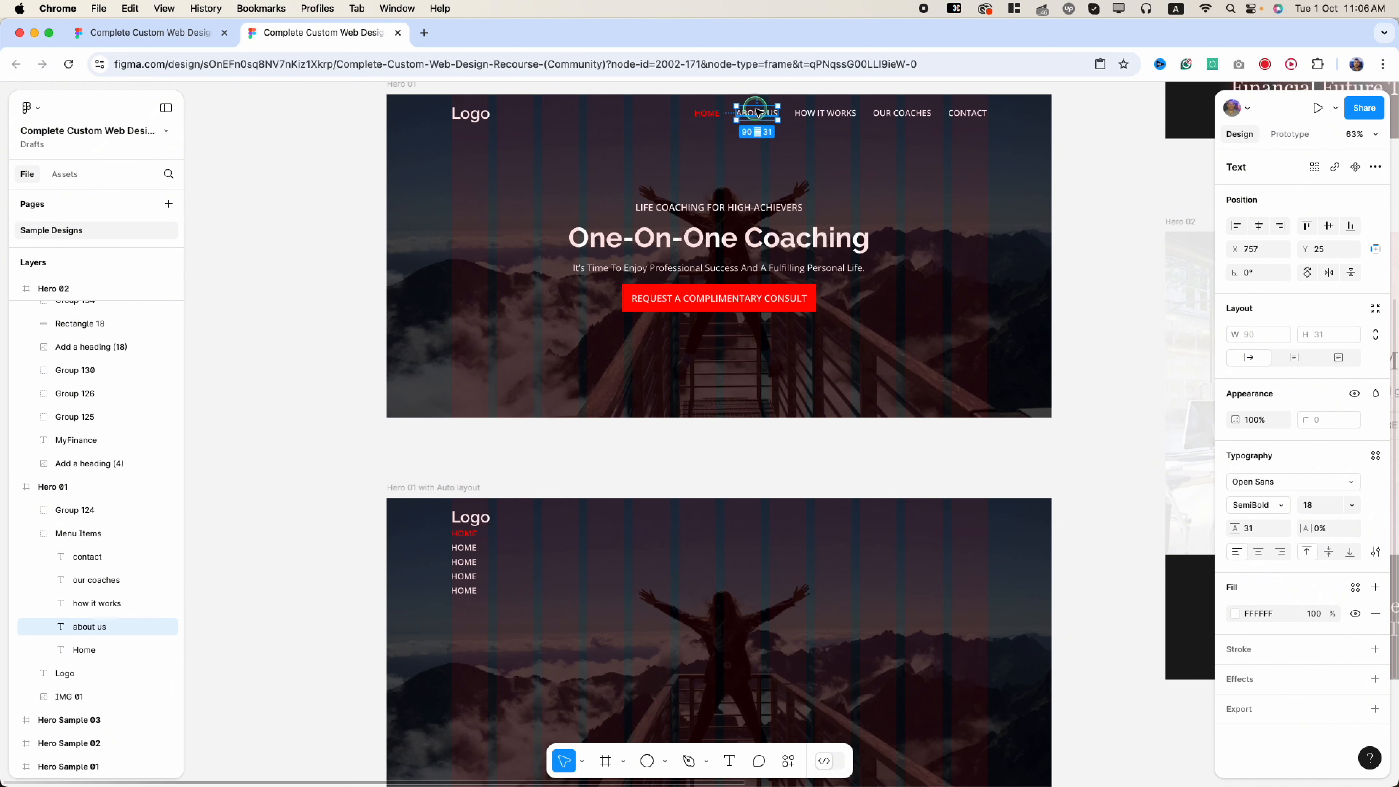
{"action": "double_click", "coordinate": [756, 113]}
{"action": "key", "text": "super+c"}
{"action": "key", "text": "super+c"}
{"action": "double_click", "coordinate": [465, 546]}
{"action": "key", "text": "super+v"}
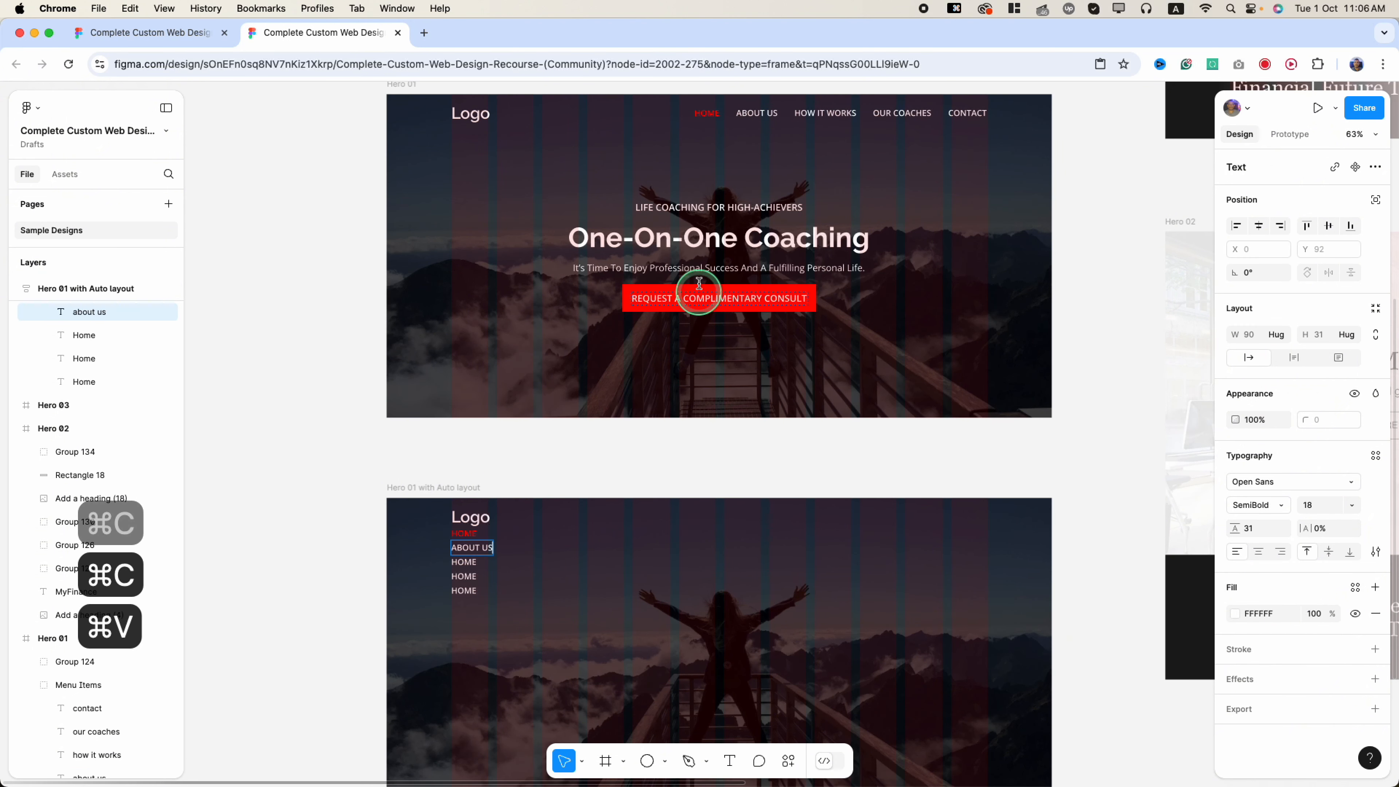
{"action": "double_click", "coordinate": [825, 113]}
{"action": "key", "text": "super+a"}
{"action": "key", "text": "super+c"}
{"action": "key", "text": "super+c"}
{"action": "double_click", "coordinate": [463, 561]}
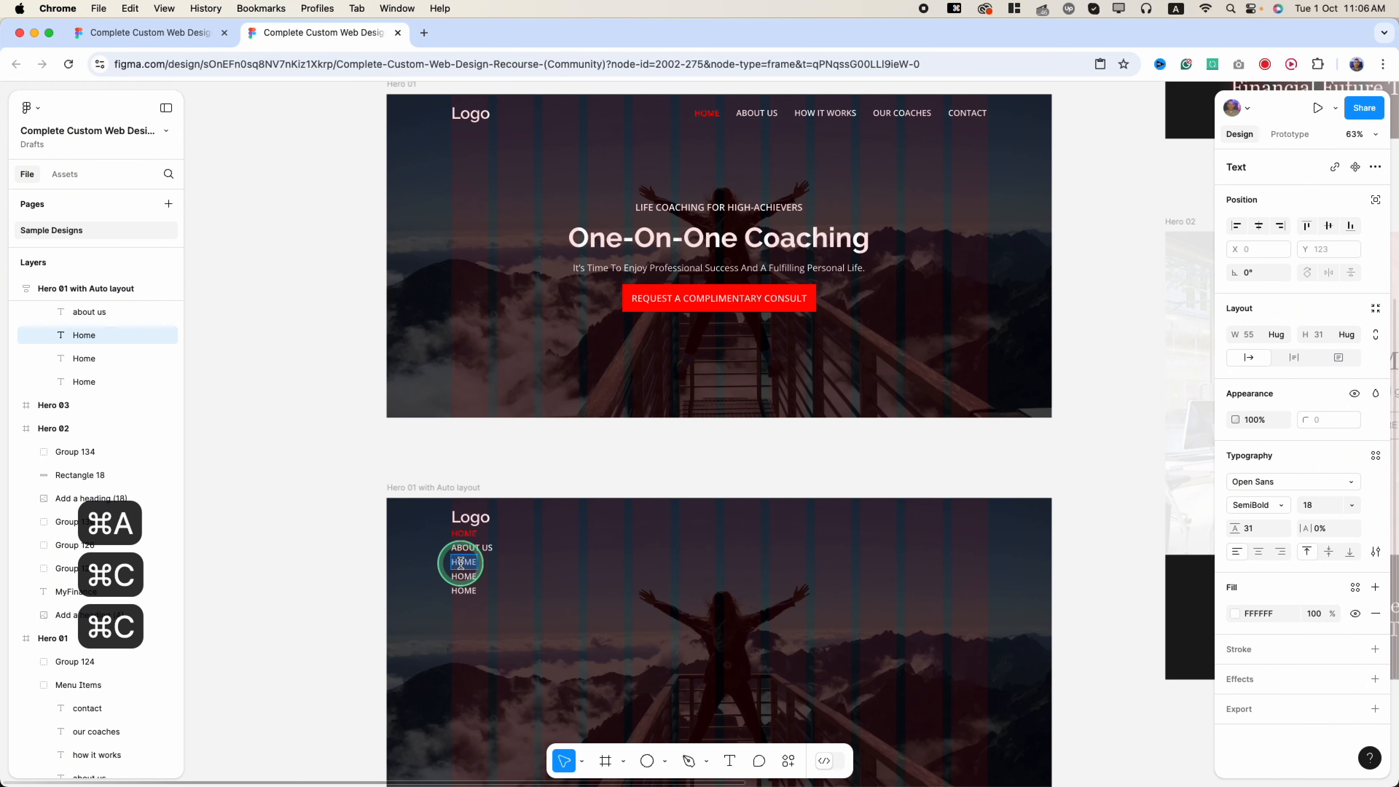
{"action": "key", "text": "super+v"}
- Turn the remaining HOME copies into OUR COACHES and CONTACT
{"action": "double_click", "coordinate": [898, 112]}
{"action": "key", "text": "super+a"}
{"action": "key", "text": "super+c"}
{"action": "key", "text": "super+c"}
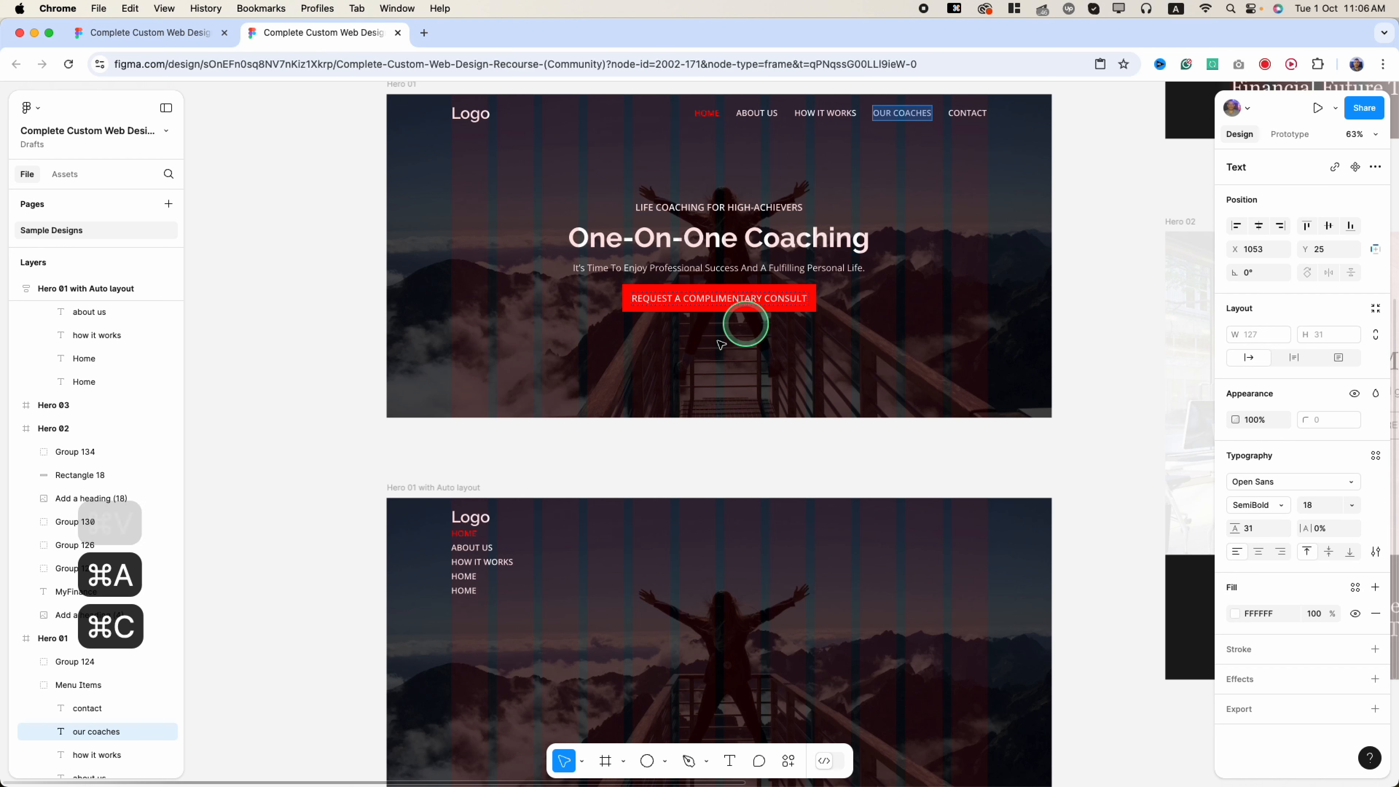
{"action": "double_click", "coordinate": [466, 576]}
{"action": "key", "text": "super+a"}
{"action": "key", "text": "super+v"}
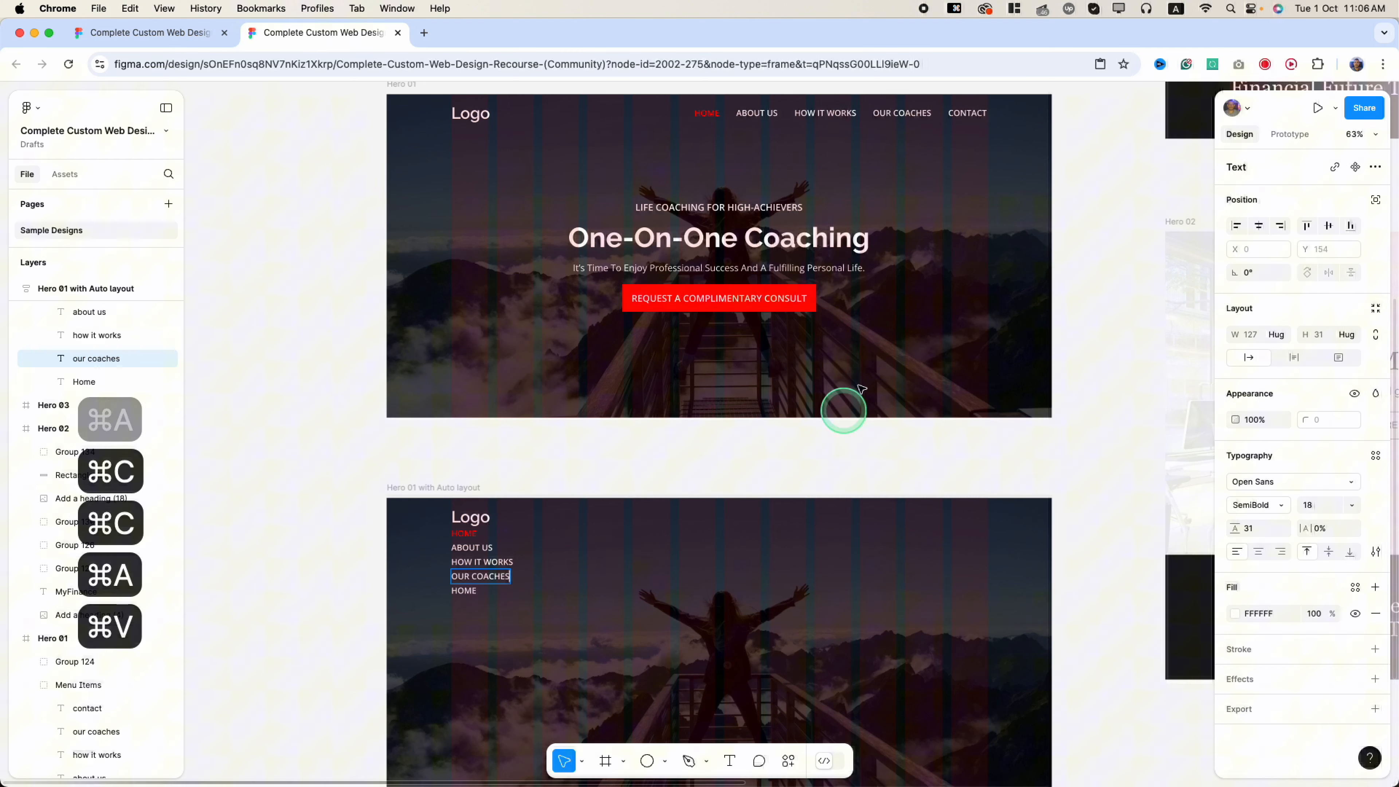
{"action": "double_click", "coordinate": [965, 113]}
{"action": "key", "text": "super+a"}
{"action": "key", "text": "super+c"}
{"action": "key", "text": "super+c"}
{"action": "double_click", "coordinate": [463, 590]}
{"action": "key", "text": "super+v"}
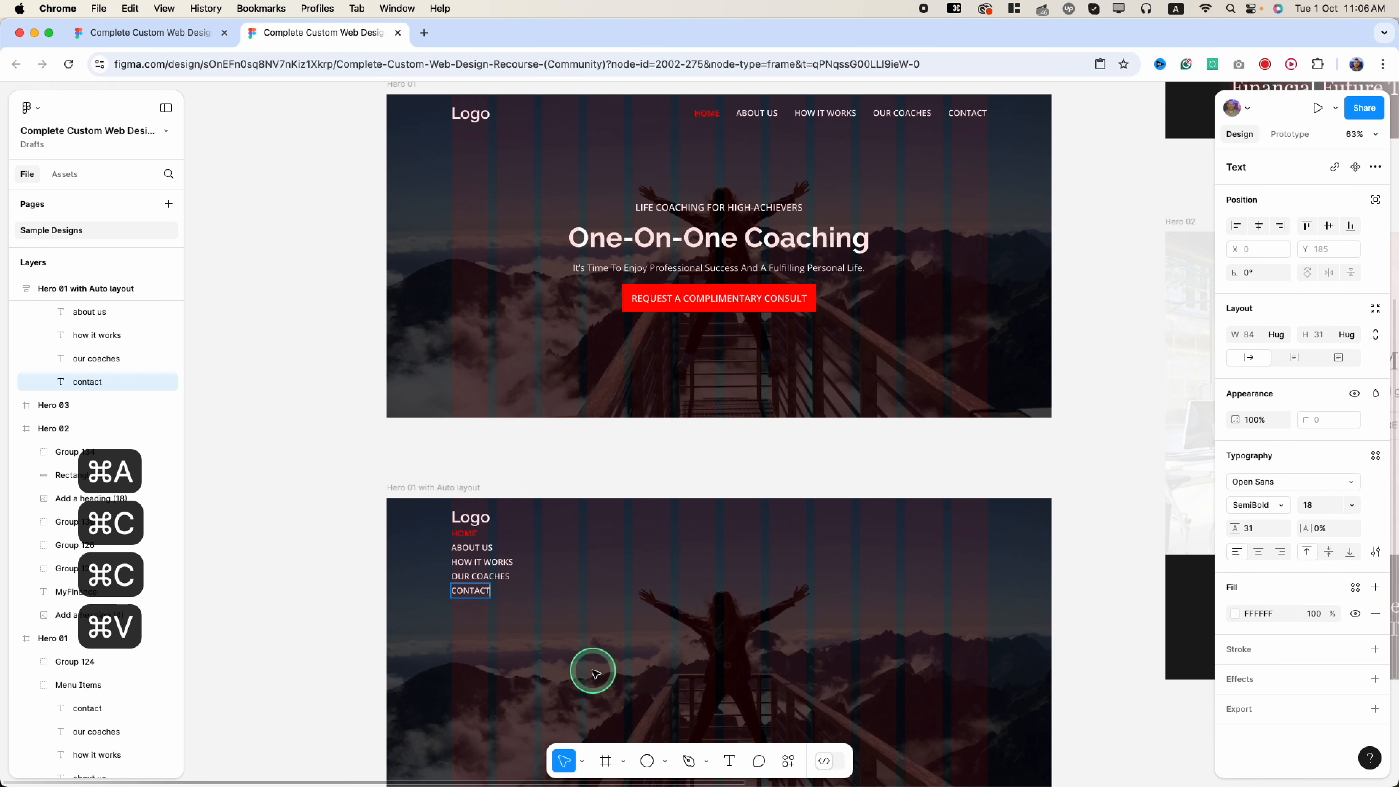
{"action": "key", "text": "Escape"}
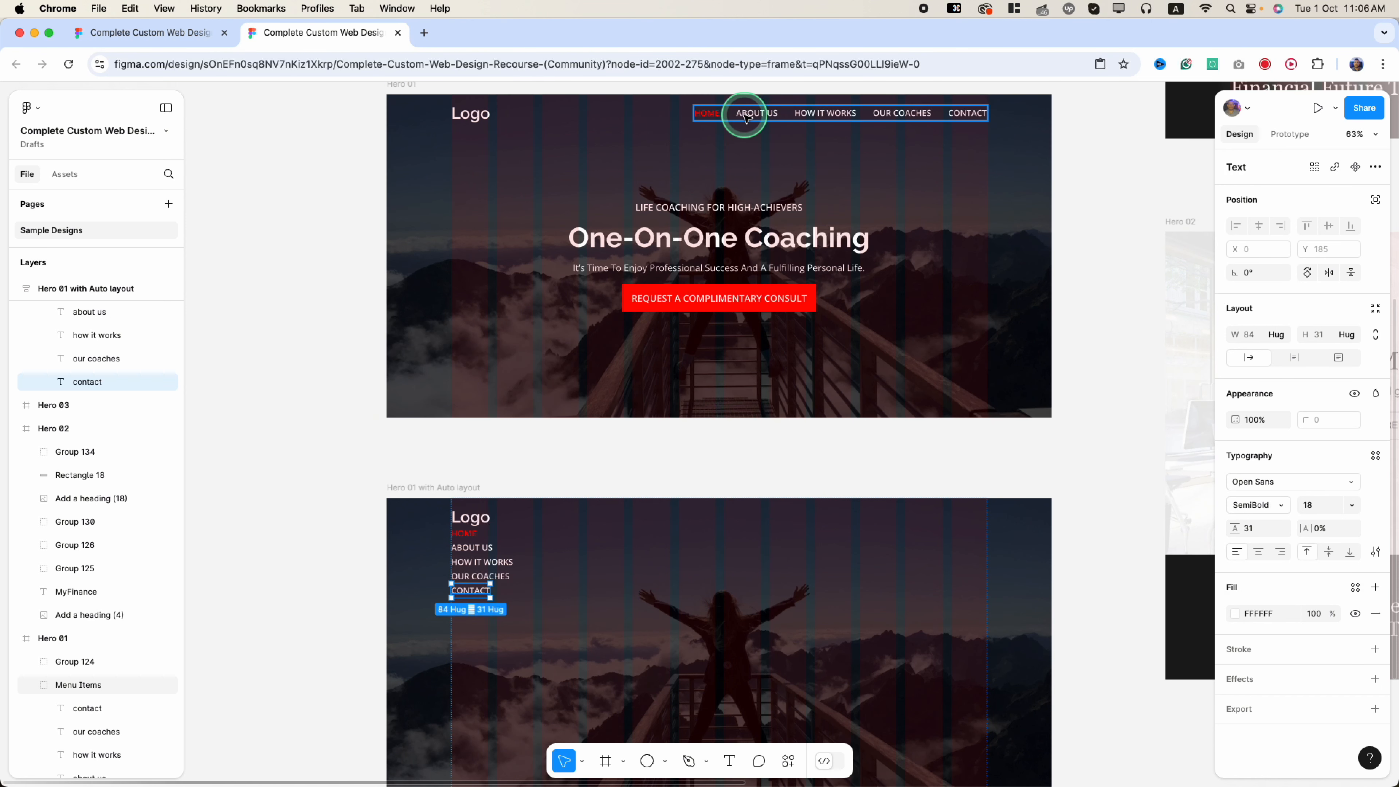
- Wrap the five nav labels in a new auto-layout frame with Shift+A
{"action": "left_click", "coordinate": [478, 577], "text": "shift"}
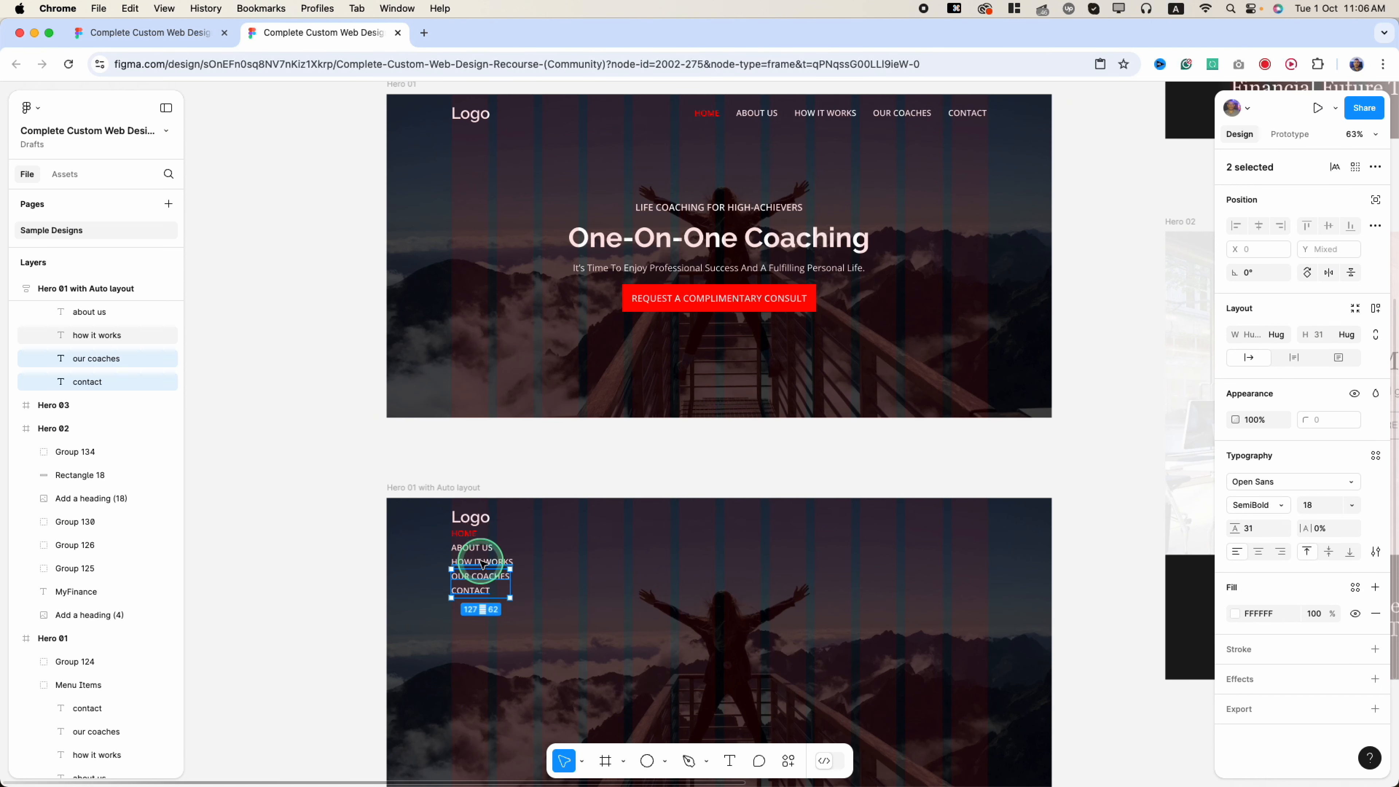
{"action": "left_click", "coordinate": [481, 560], "text": "shift"}
{"action": "left_click", "coordinate": [475, 549], "text": "shift"}
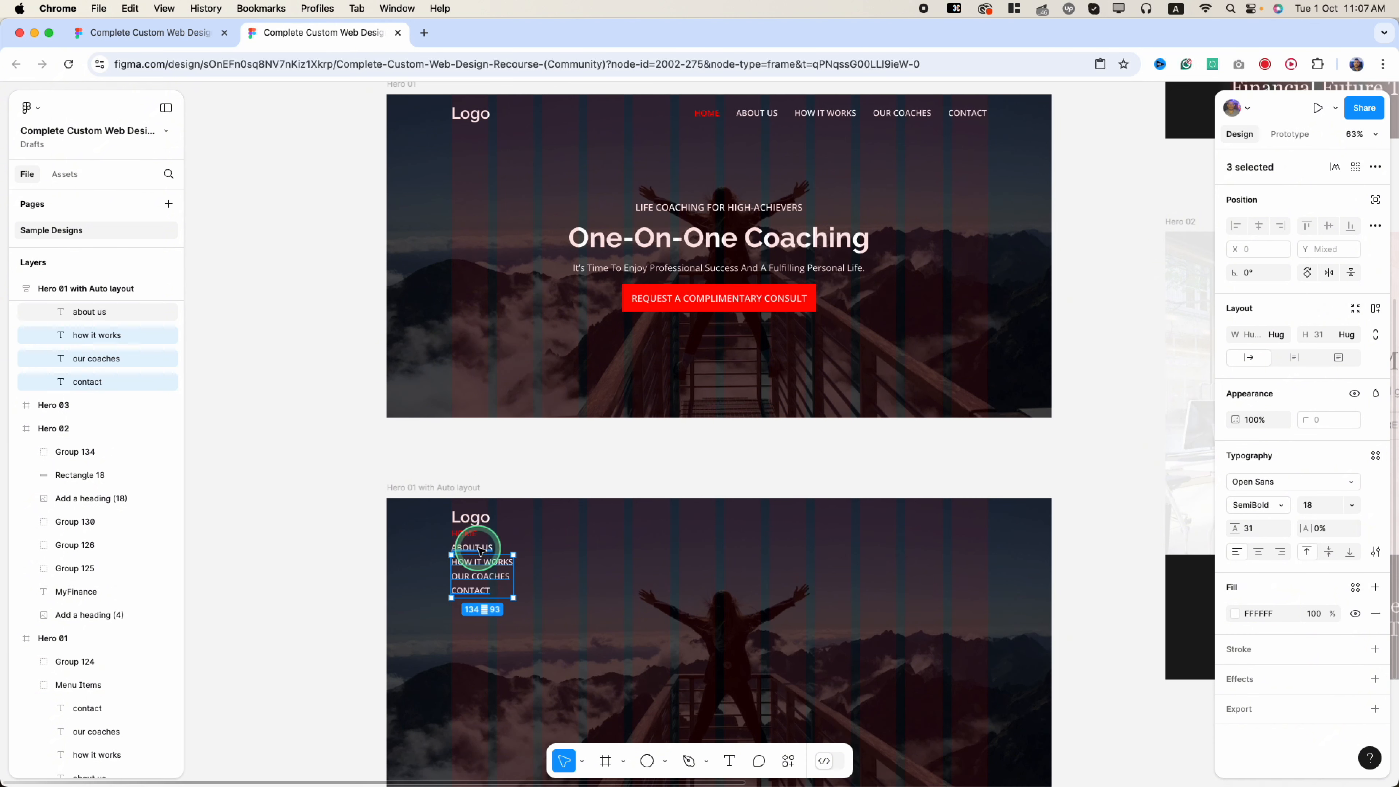
{"action": "left_click", "coordinate": [474, 534], "text": "shift"}
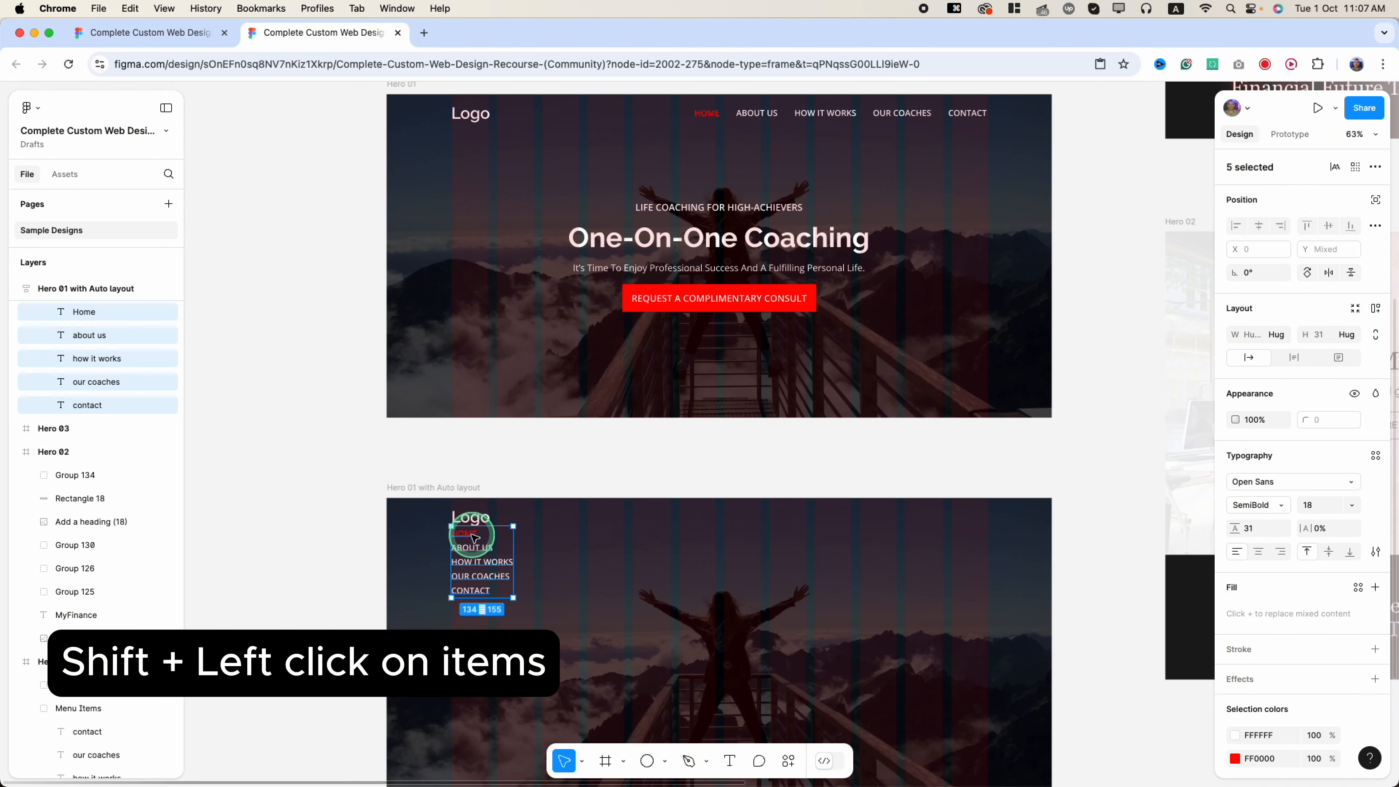
{"action": "key", "text": "shift+a"}
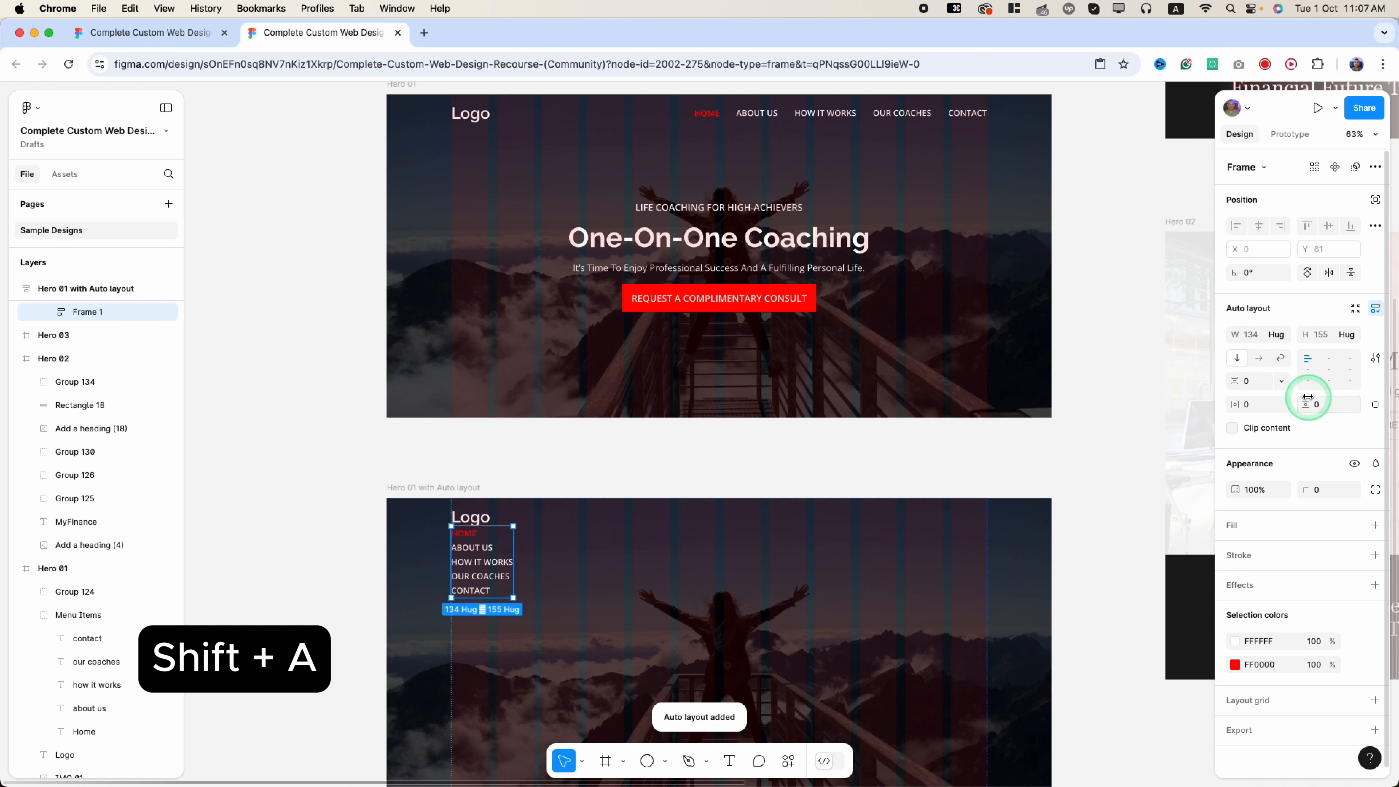
- Rename Frame 1 to Menu items and set its direction to horizontal
{"action": "left_click", "coordinate": [44, 312]}
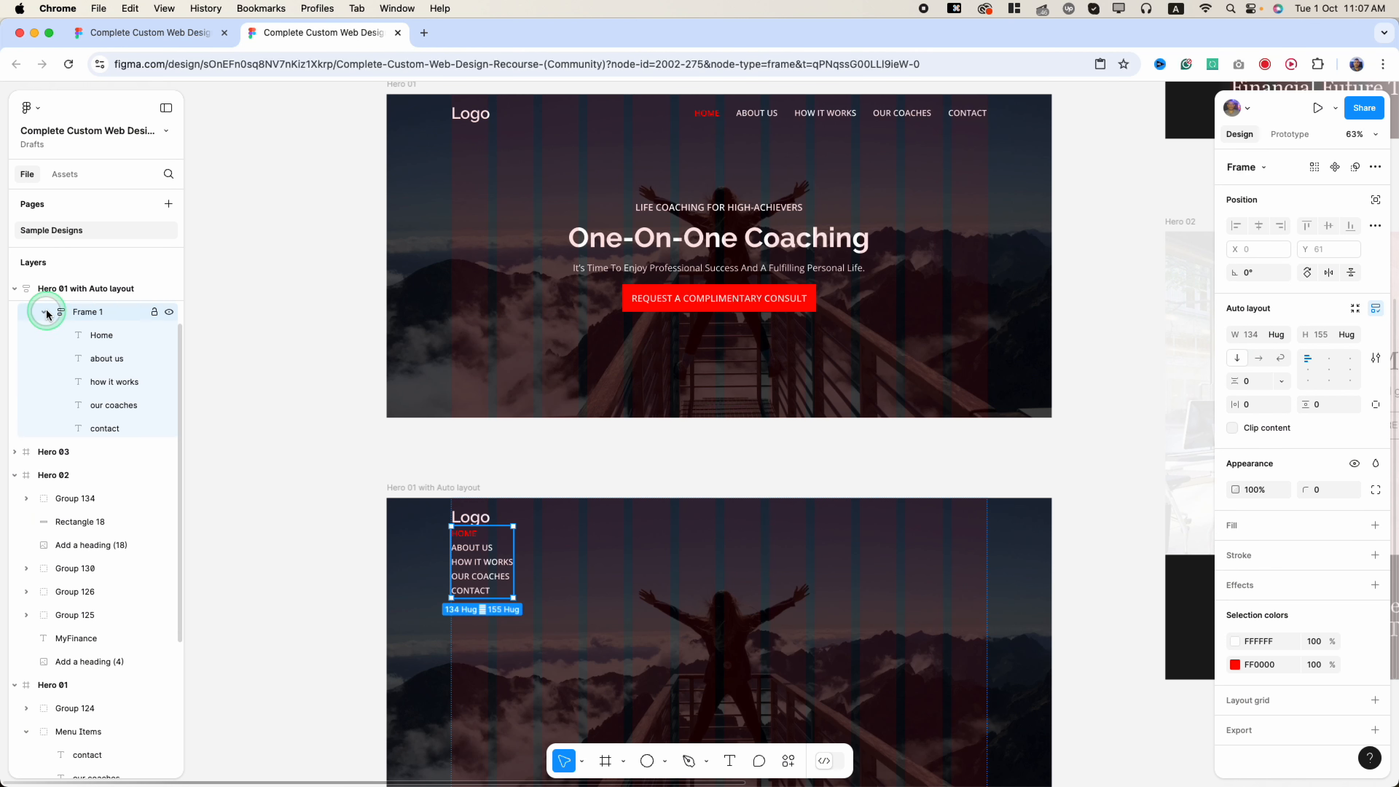
{"action": "left_click", "coordinate": [44, 312]}
{"action": "left_click", "coordinate": [44, 312]}
{"action": "scroll", "coordinate": [66, 336], "scroll_direction": "up", "scroll_amount": 3}
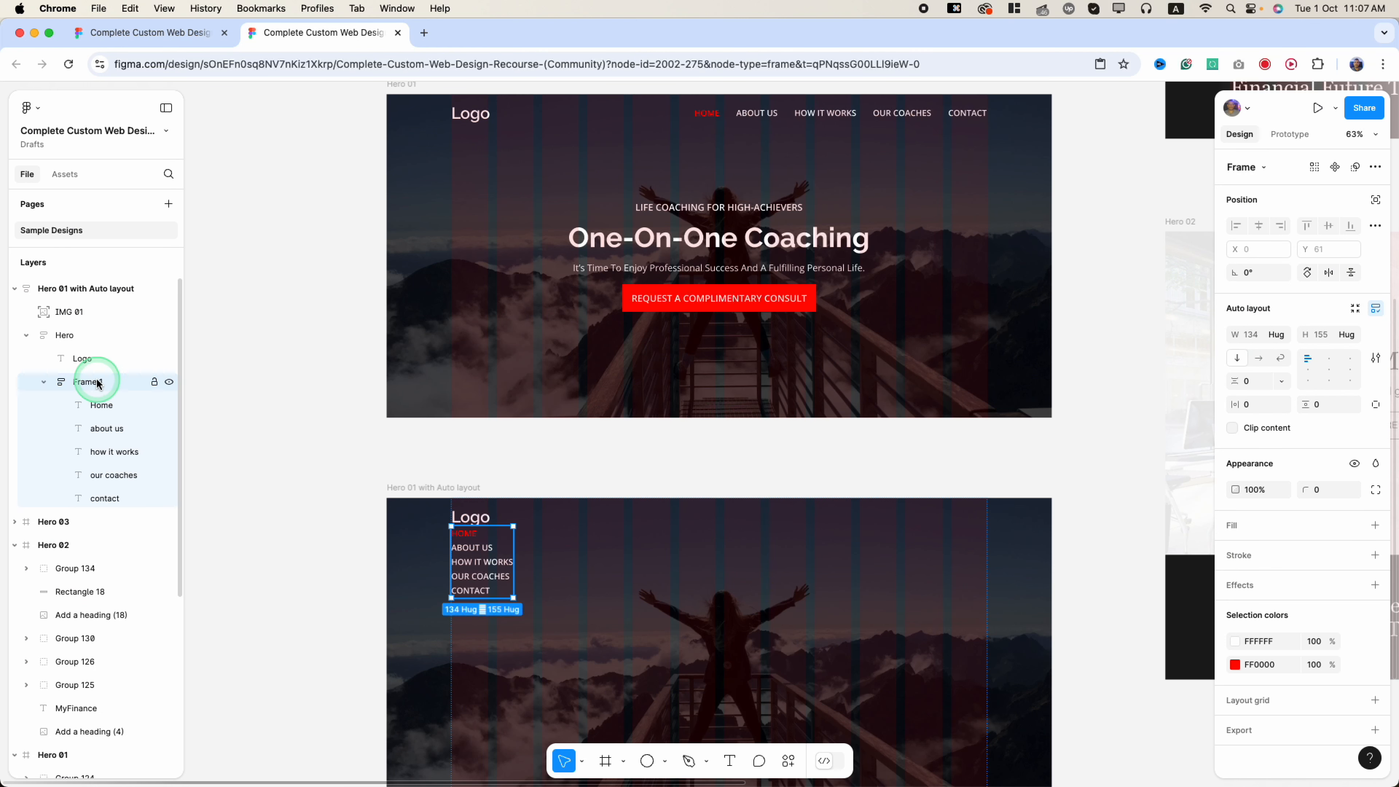
{"action": "double_click", "coordinate": [88, 381]}
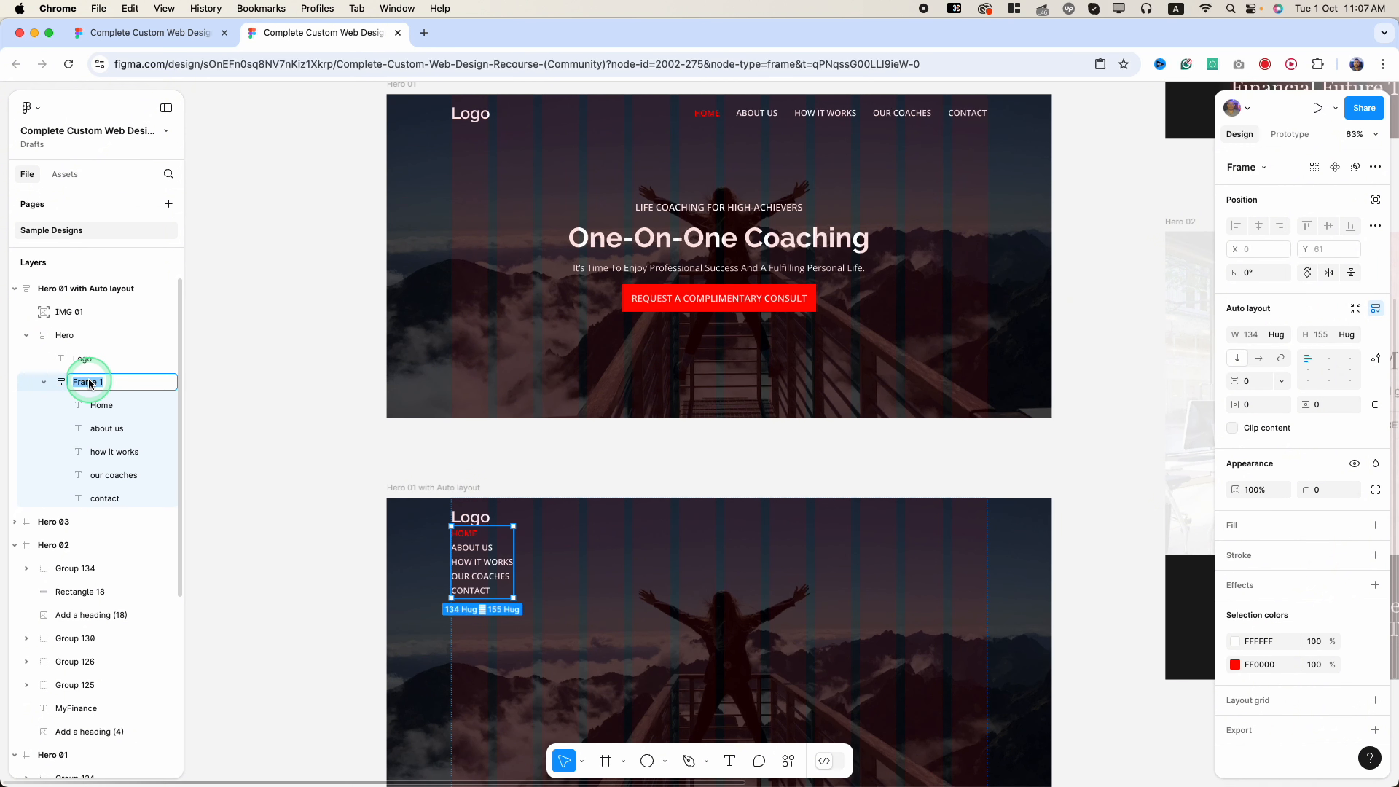
{"action": "type", "text": "Menu items"}
{"action": "key", "text": "Return"}
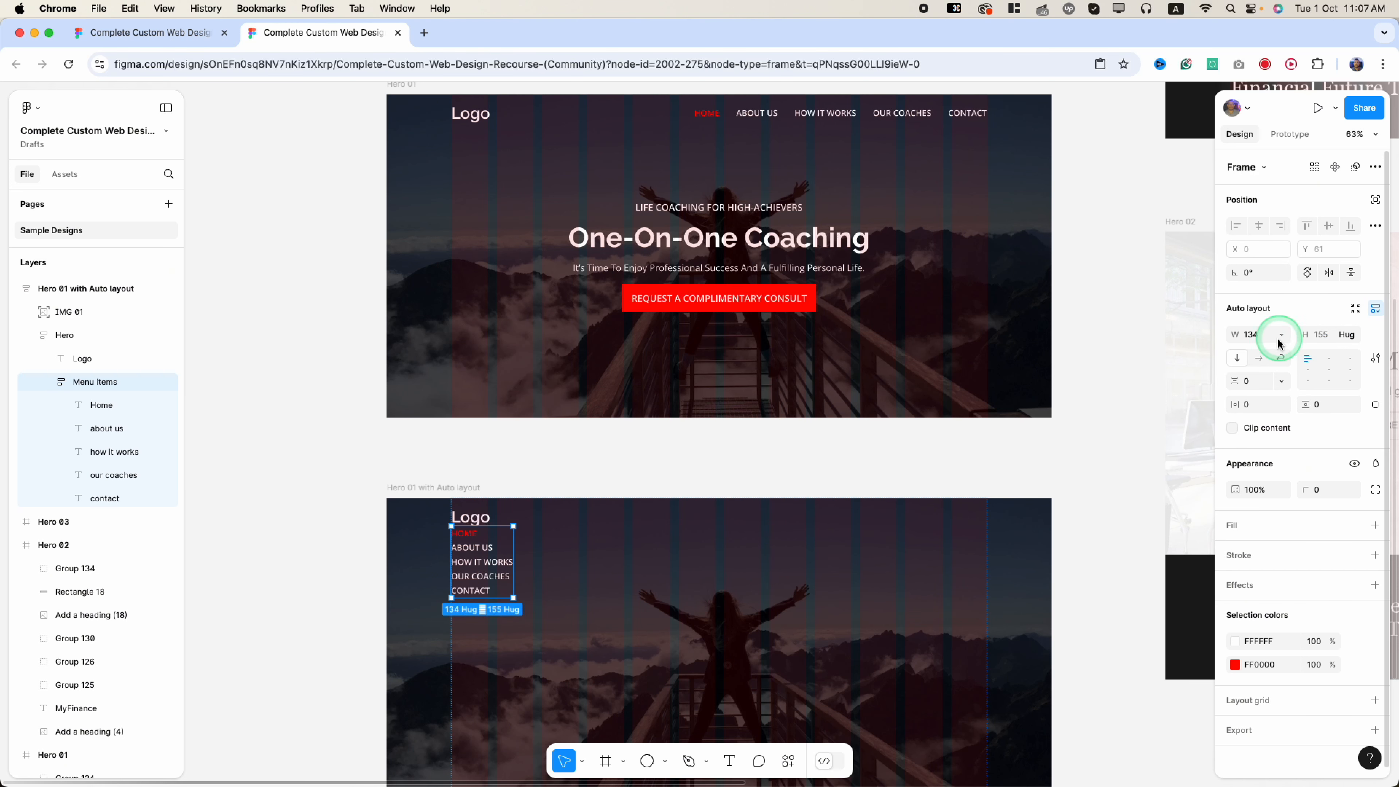
{"action": "left_click", "coordinate": [1259, 359]}
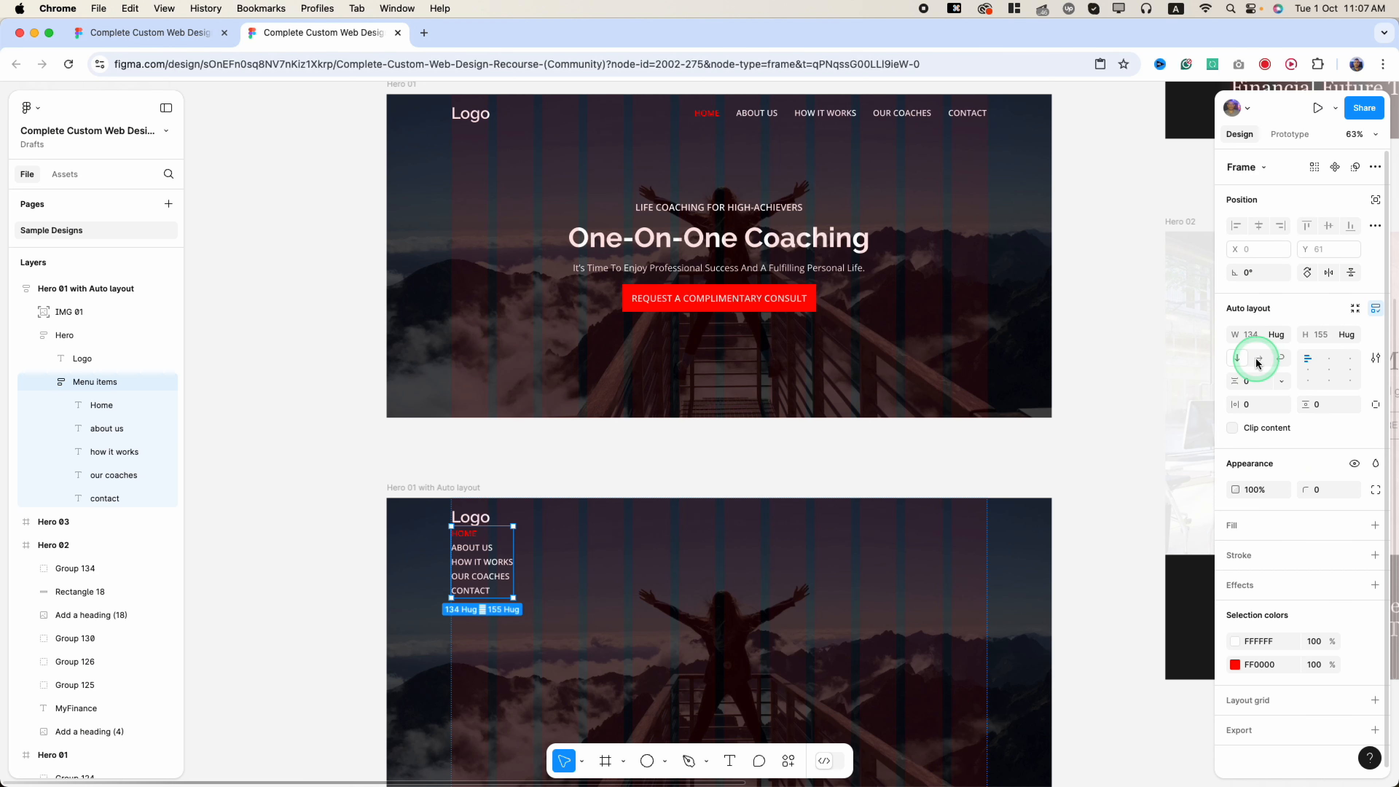
{"action": "left_click", "coordinate": [1259, 361]}
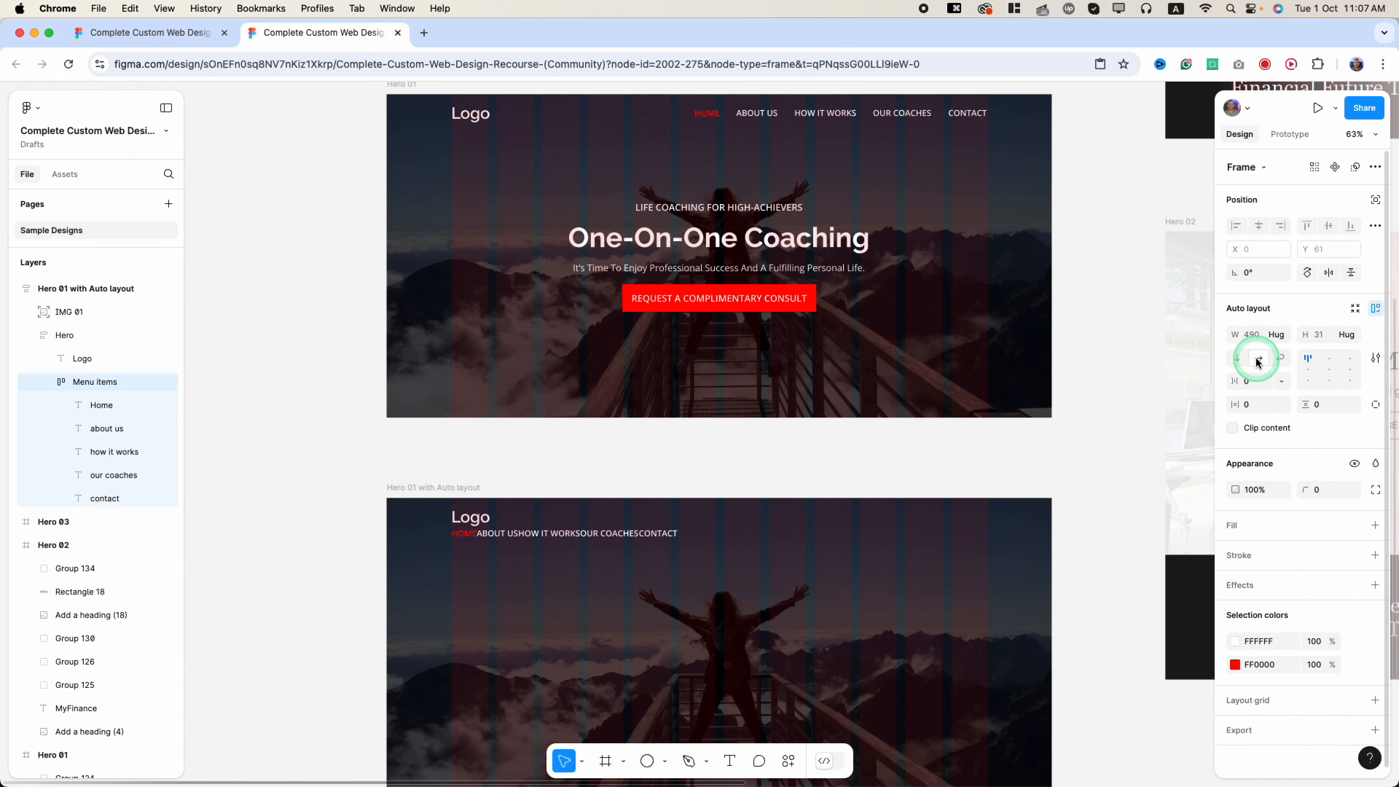
- Set a 36 gap between the Menu items labels, matching the original header spacing
{"action": "double_click", "coordinate": [757, 114]}
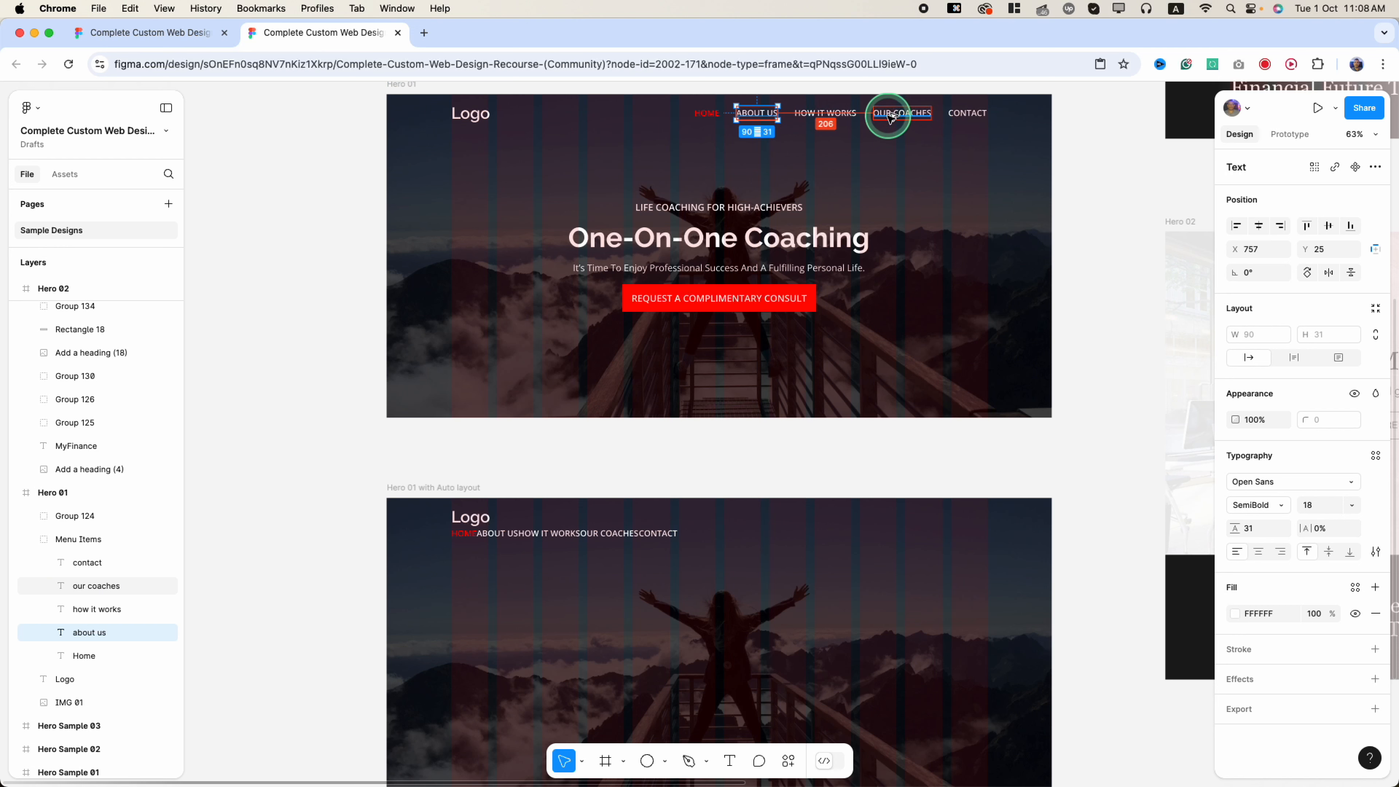
{"action": "left_click", "coordinate": [825, 113]}
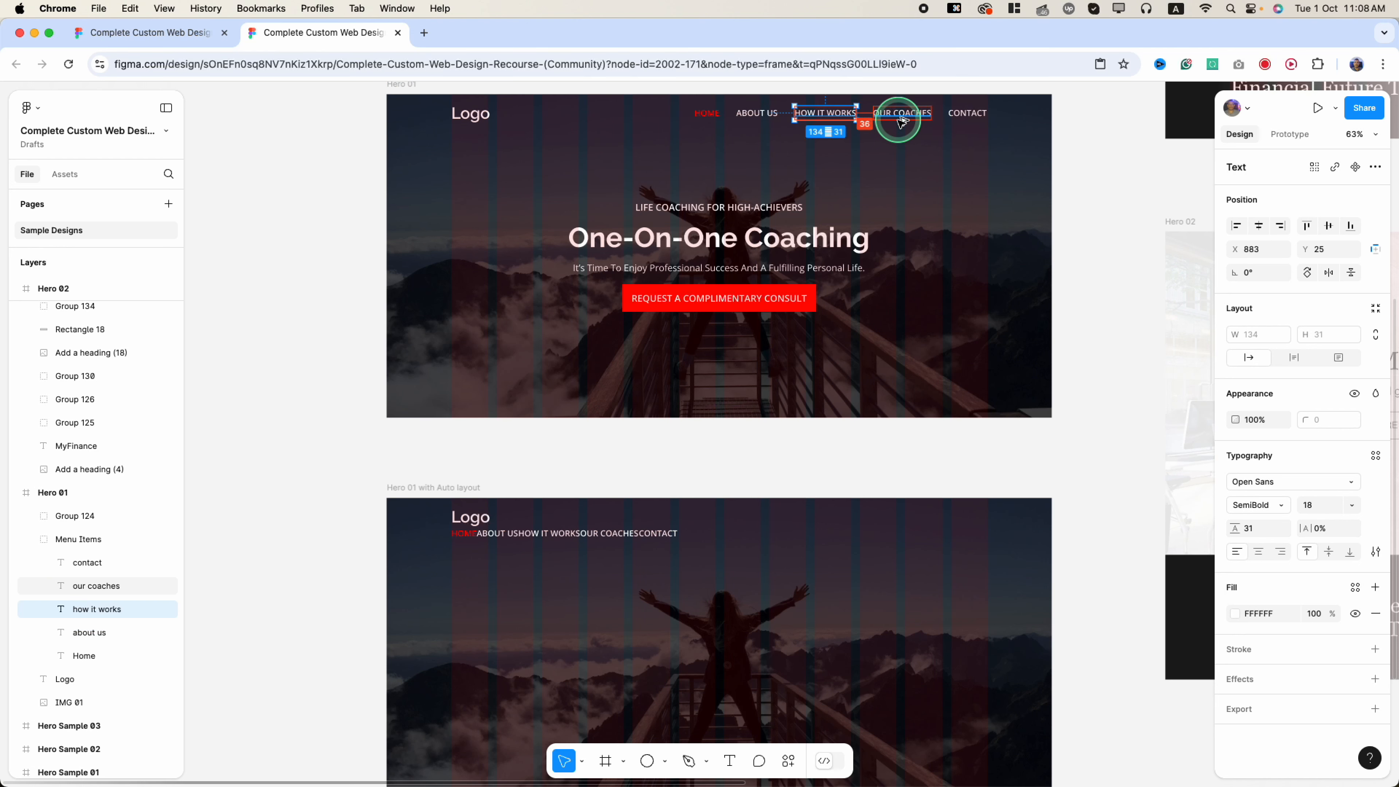
{"action": "left_click", "coordinate": [564, 543]}
{"action": "left_click", "coordinate": [92, 364]}
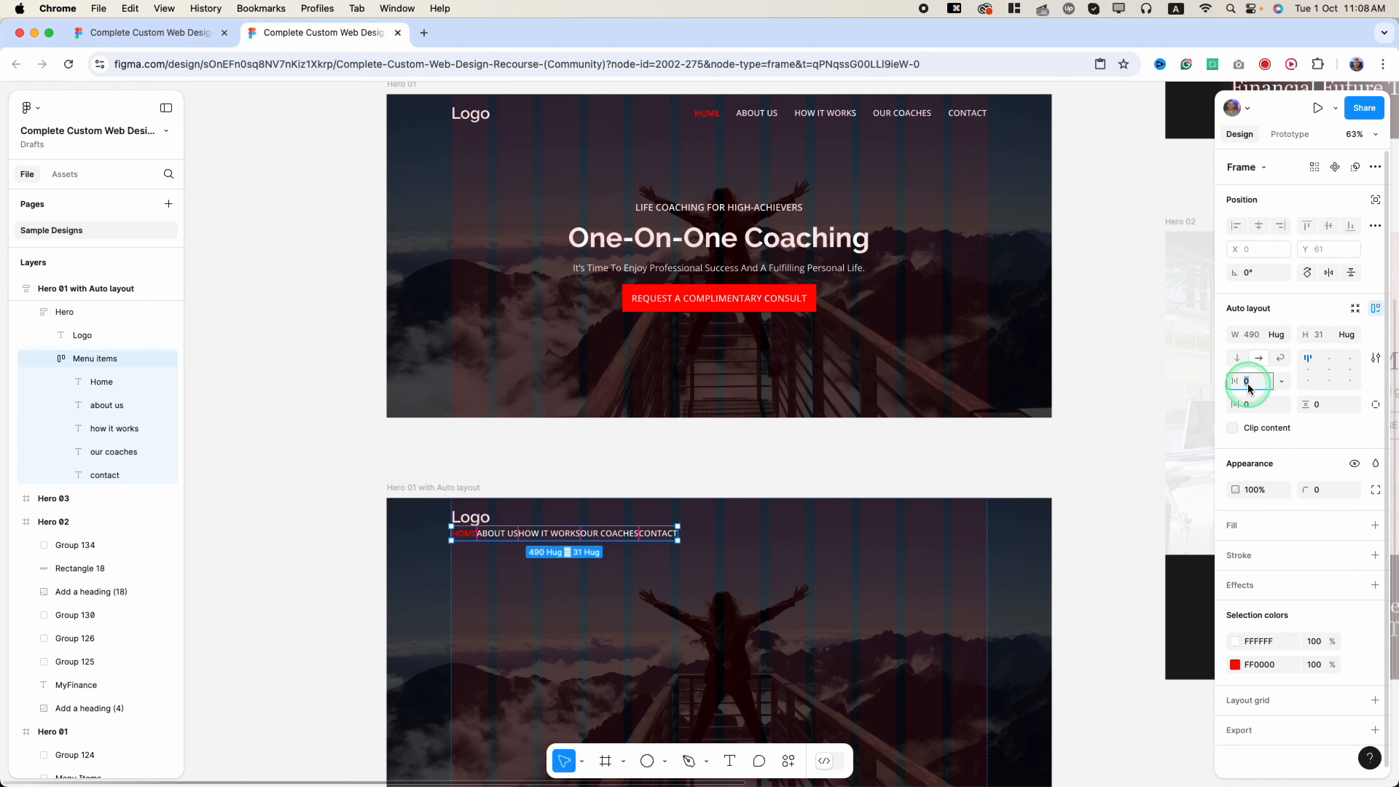
{"action": "key", "text": "Return"}
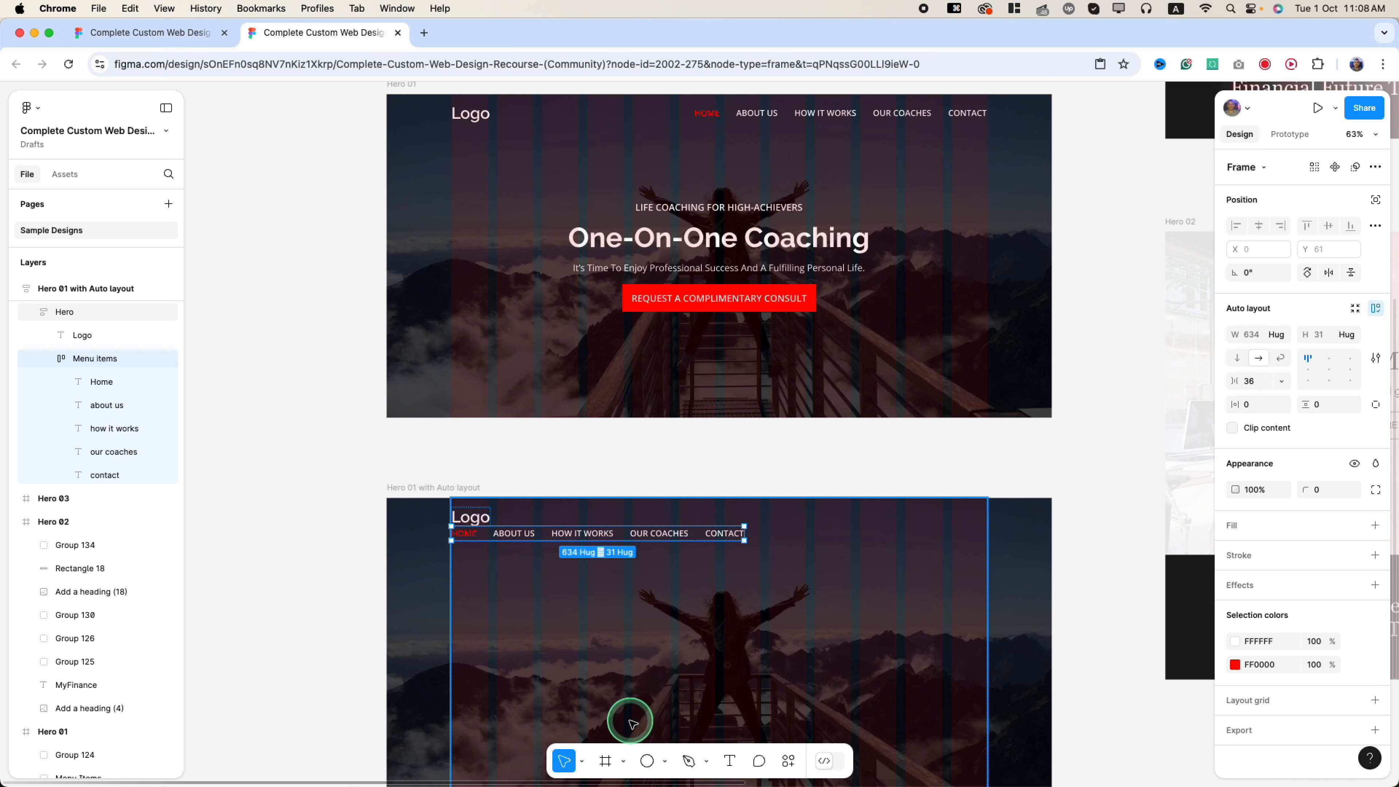
{"action": "left_click", "coordinate": [479, 116]}
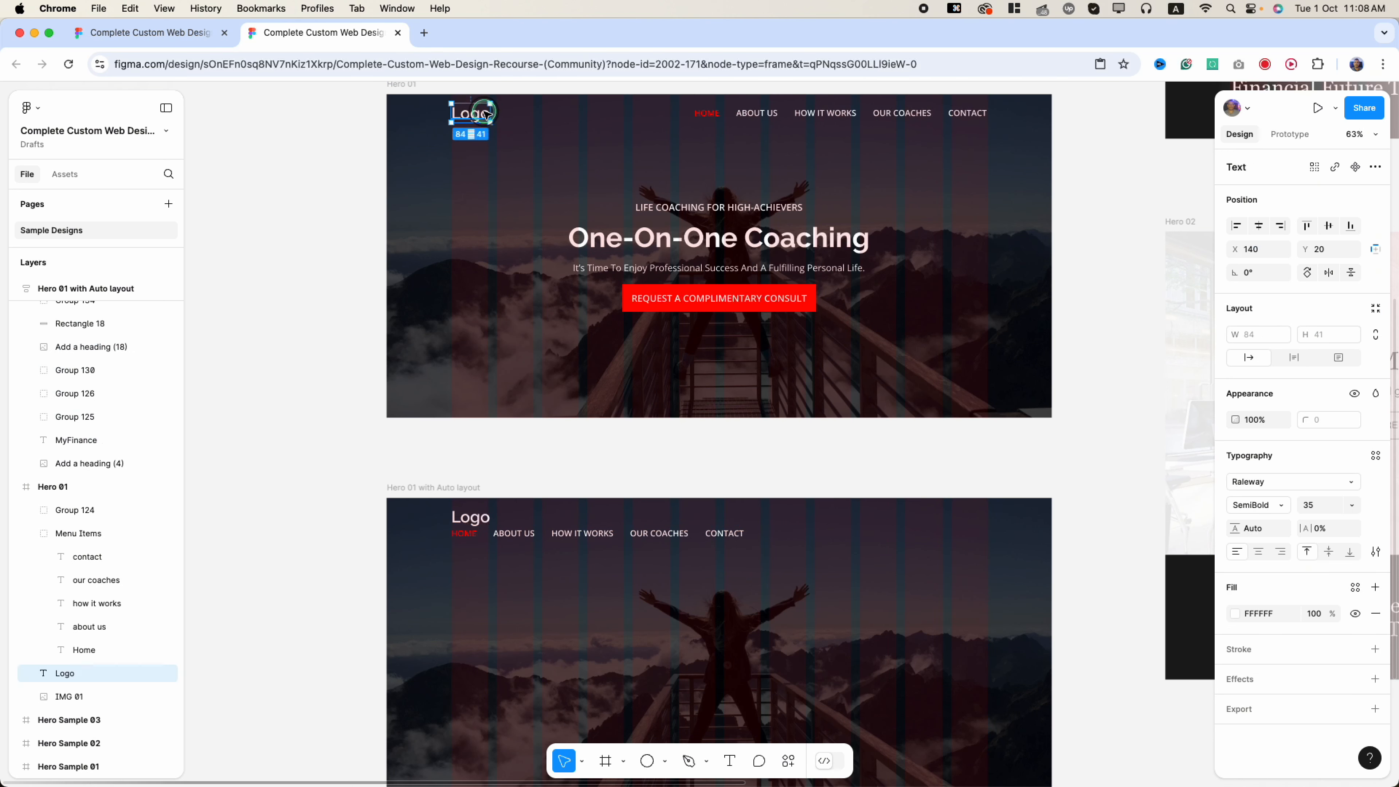
{"action": "left_click", "coordinate": [474, 126]}
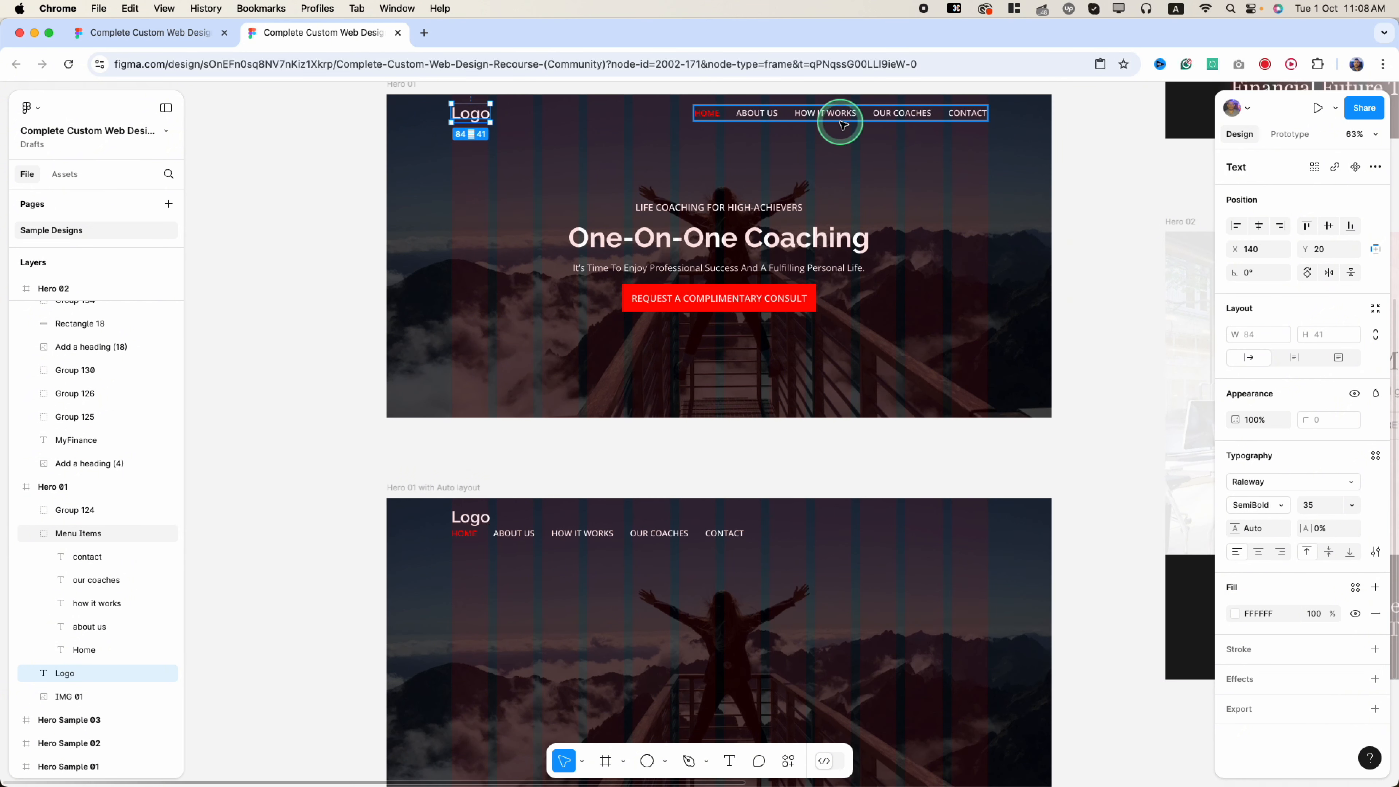
{"action": "left_click", "coordinate": [555, 536]}
{"action": "left_click", "coordinate": [556, 535]}
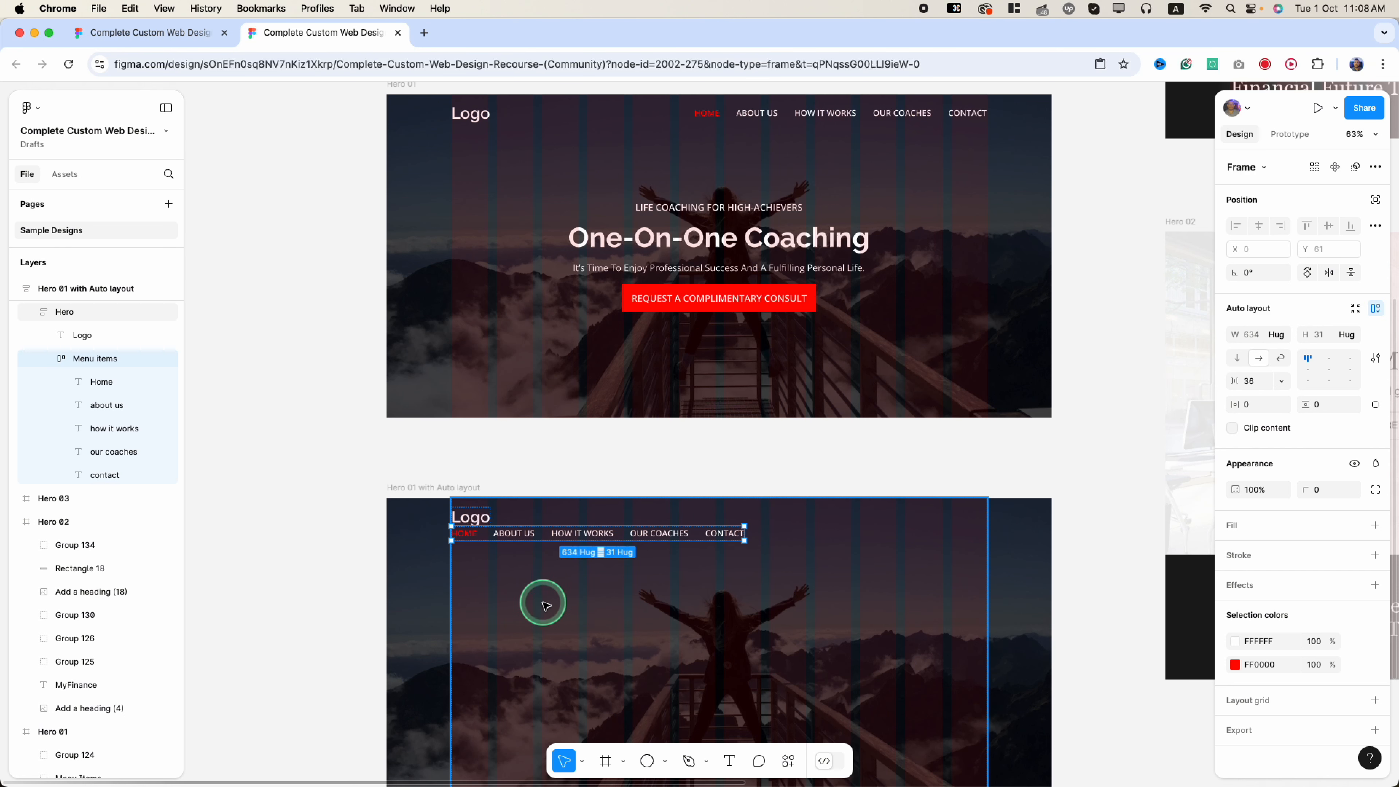
- Wrap Logo and Menu items in a horizontal auto-layout Frame 1, bottom-aligned
{"action": "left_click", "coordinate": [473, 520], "text": "shift"}
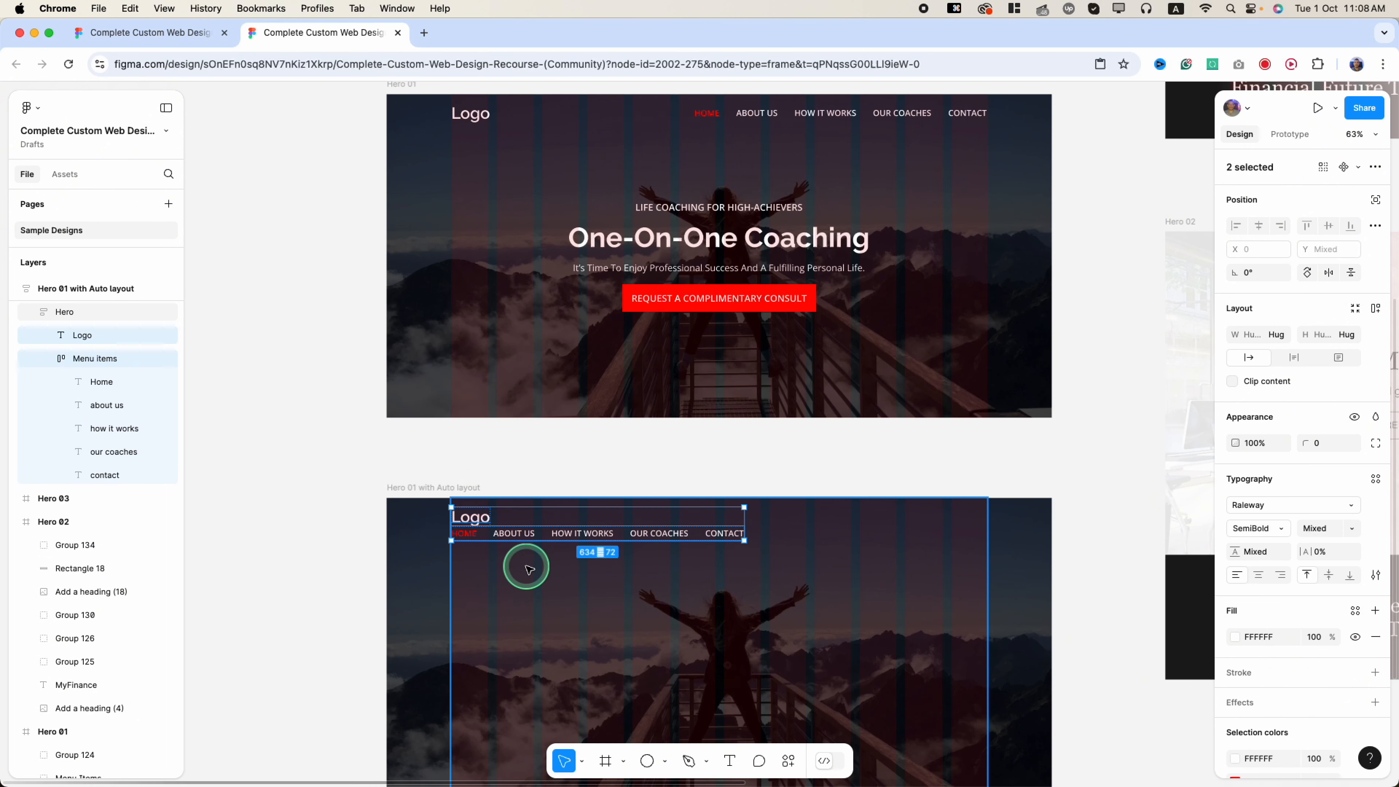
{"action": "key", "text": "shift+a"}
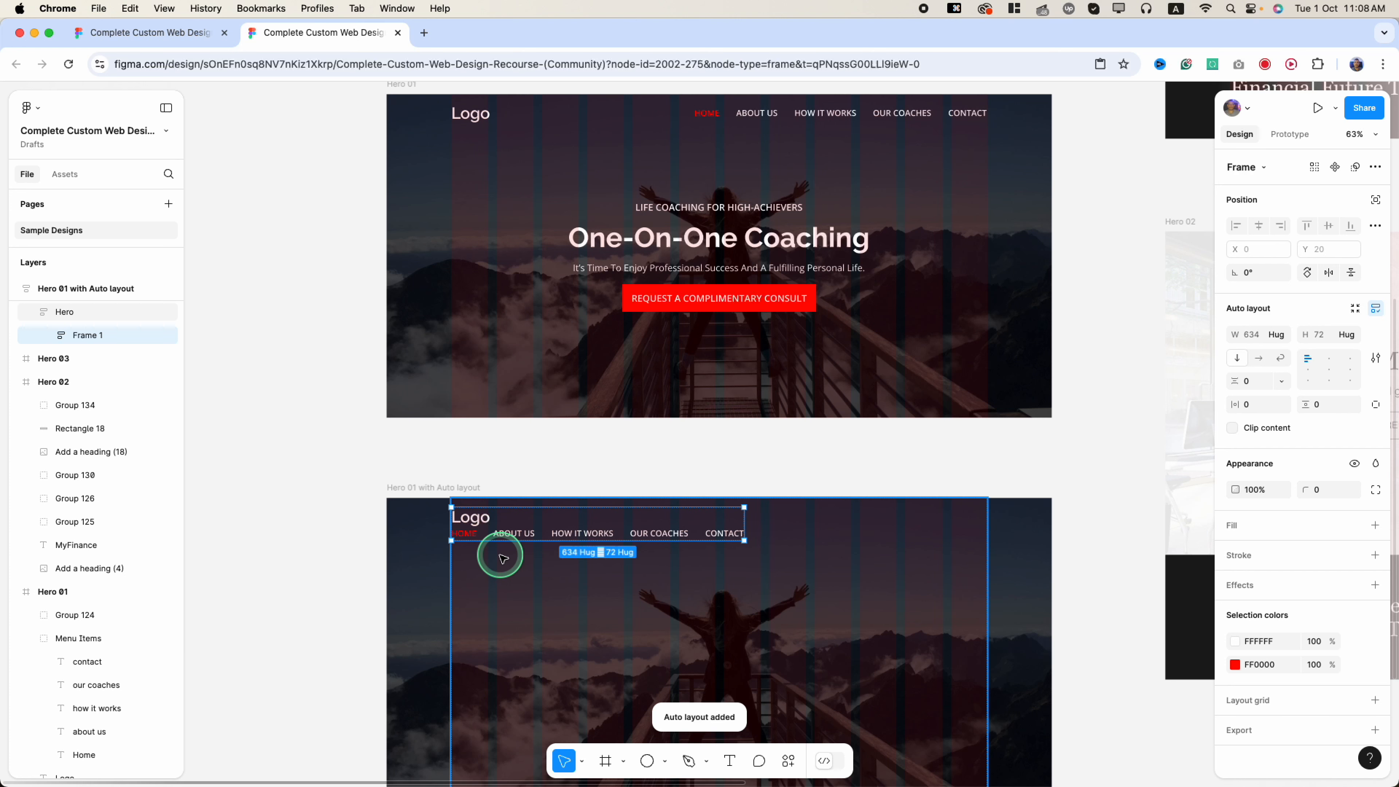
{"action": "left_click", "coordinate": [1259, 359]}
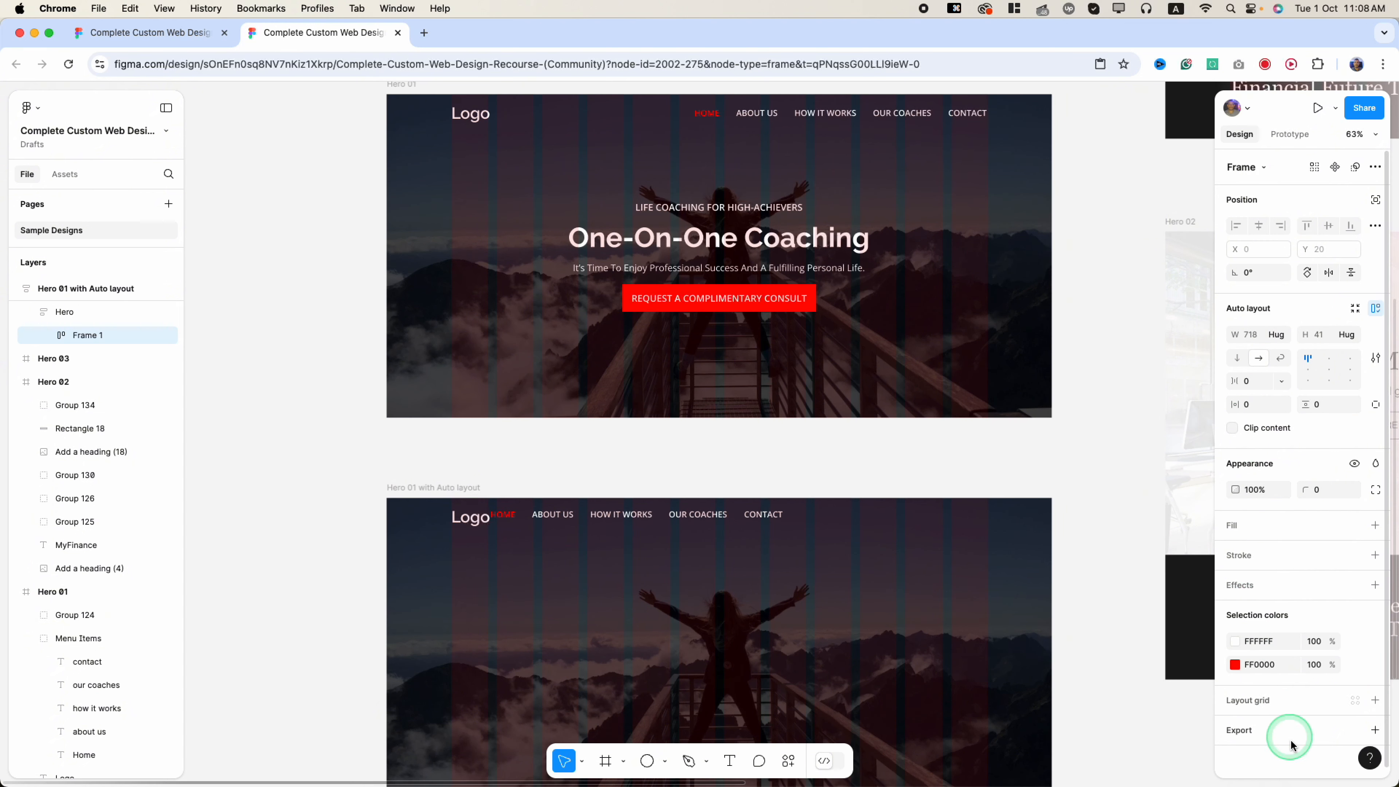
{"action": "left_click", "coordinate": [1328, 370]}
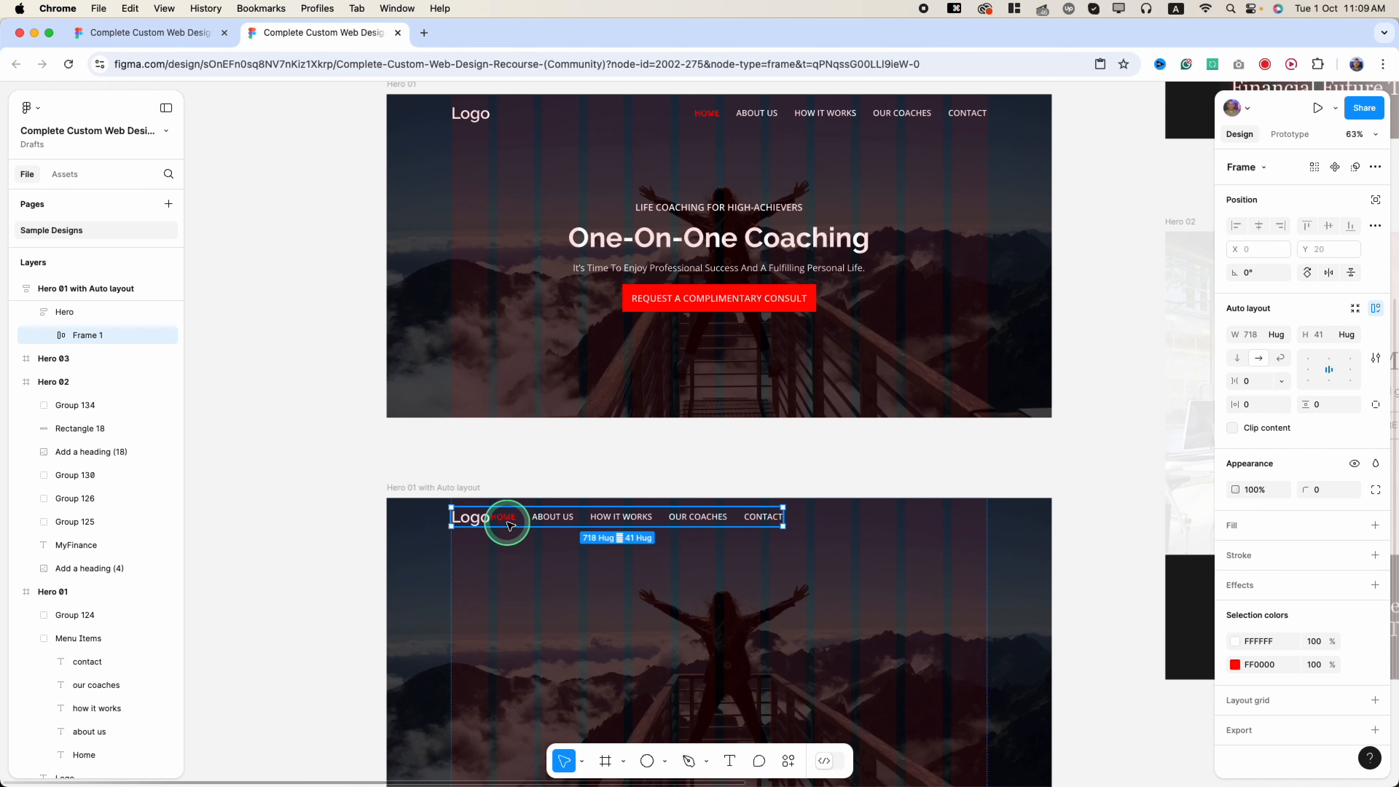
{"action": "left_click", "coordinate": [1330, 387]}
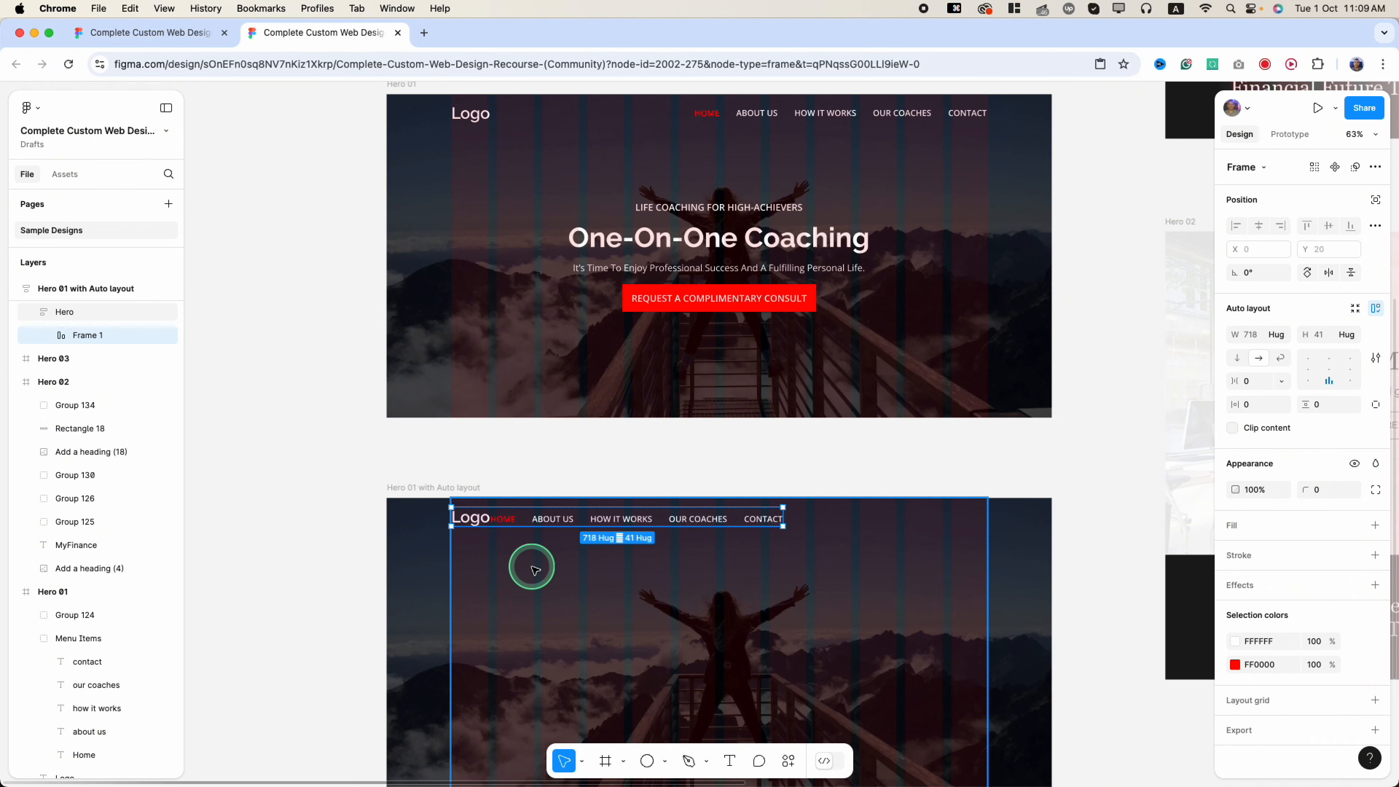
{"action": "left_click", "coordinate": [44, 335]}
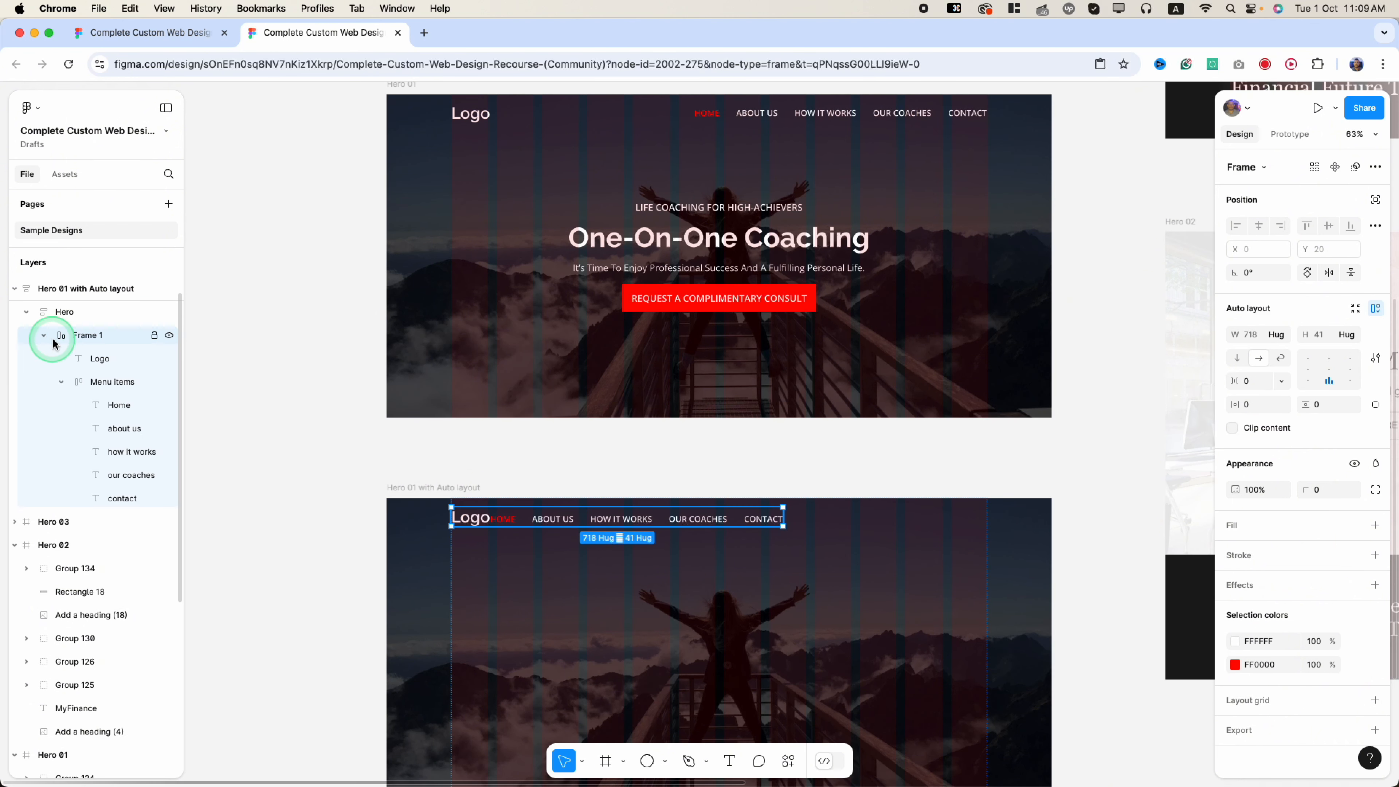
{"action": "left_click", "coordinate": [44, 336]}
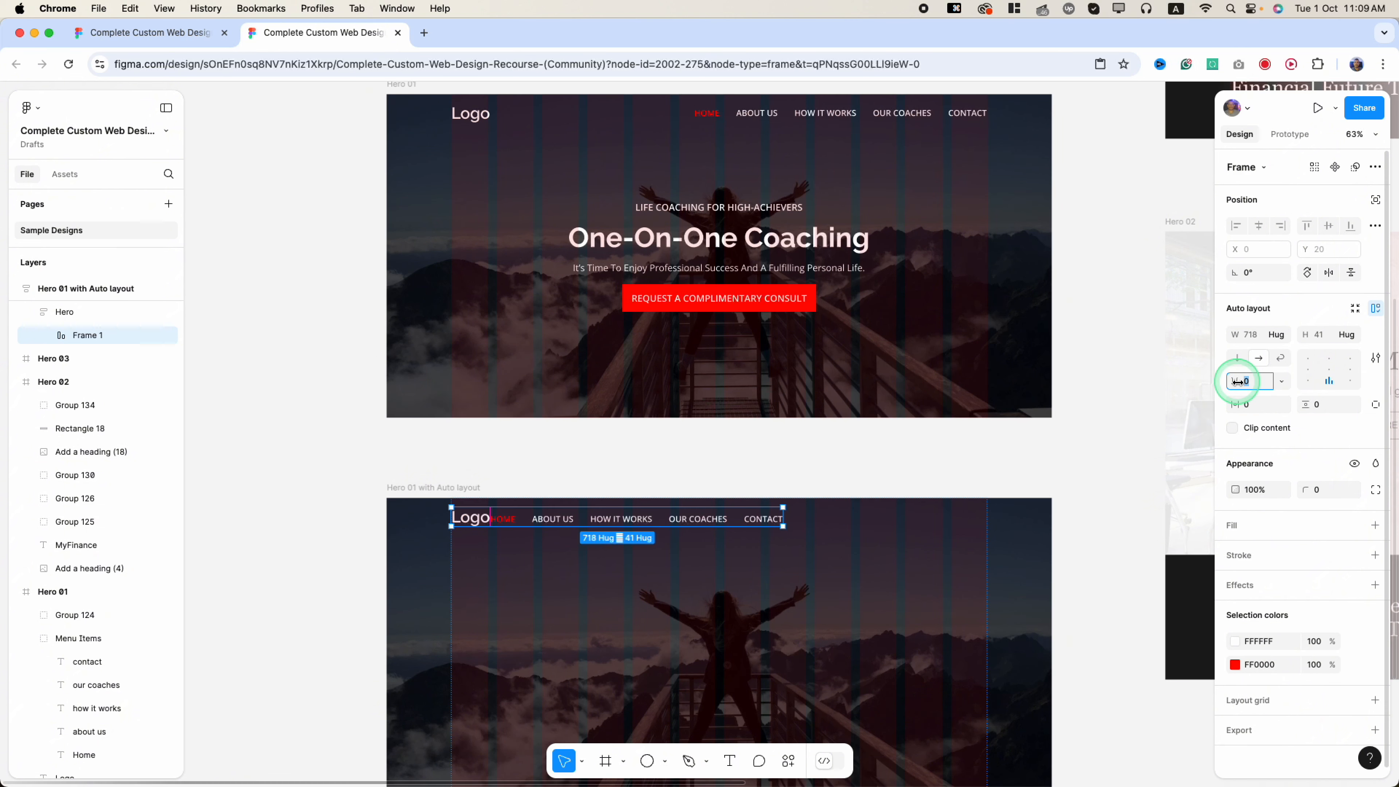
- Set the nav row's gap to Auto and its width to Fill container
{"action": "left_click_drag", "start_coordinate": [1236, 381], "coordinate": [1265, 378]}
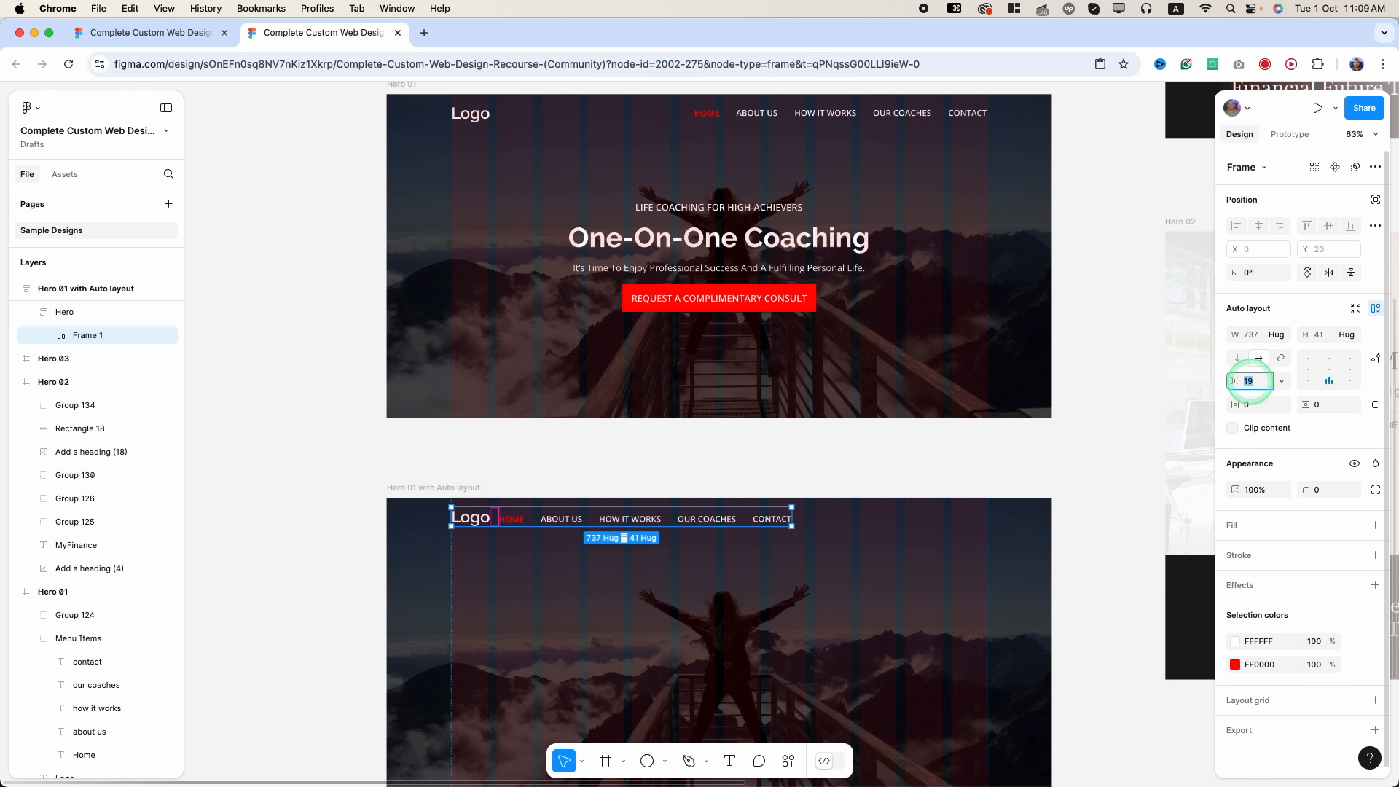
{"action": "key", "text": "Return"}
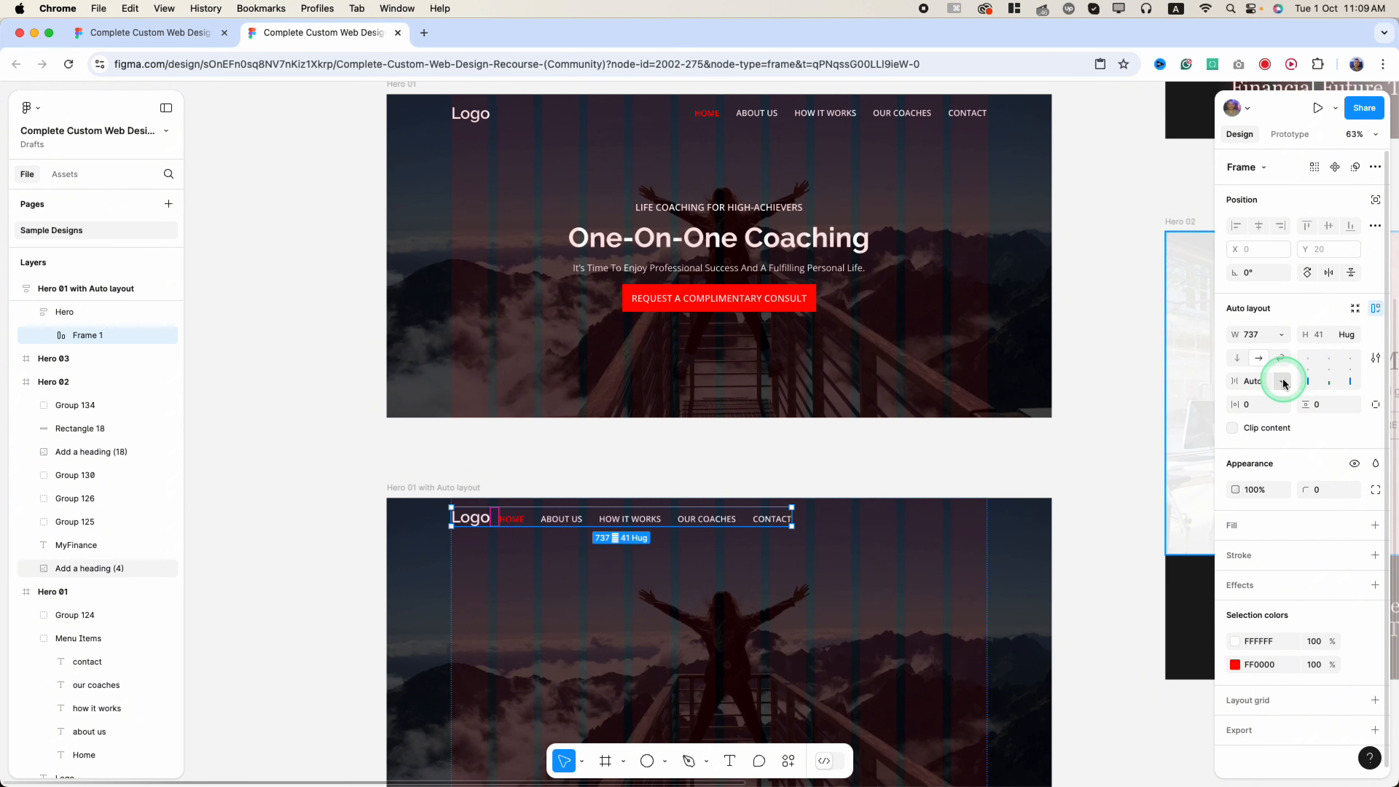
{"action": "left_click", "coordinate": [1277, 340]}
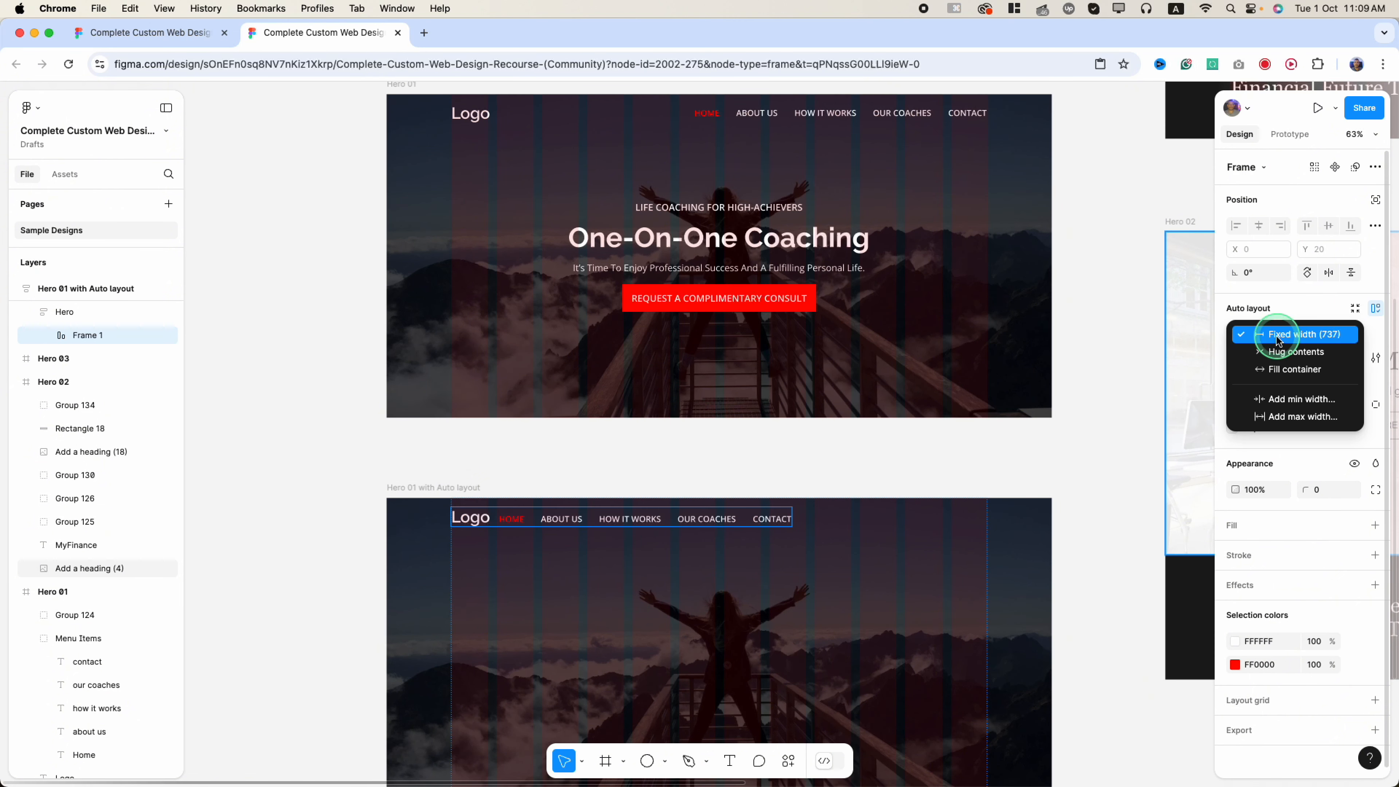
{"action": "left_click", "coordinate": [1278, 369]}
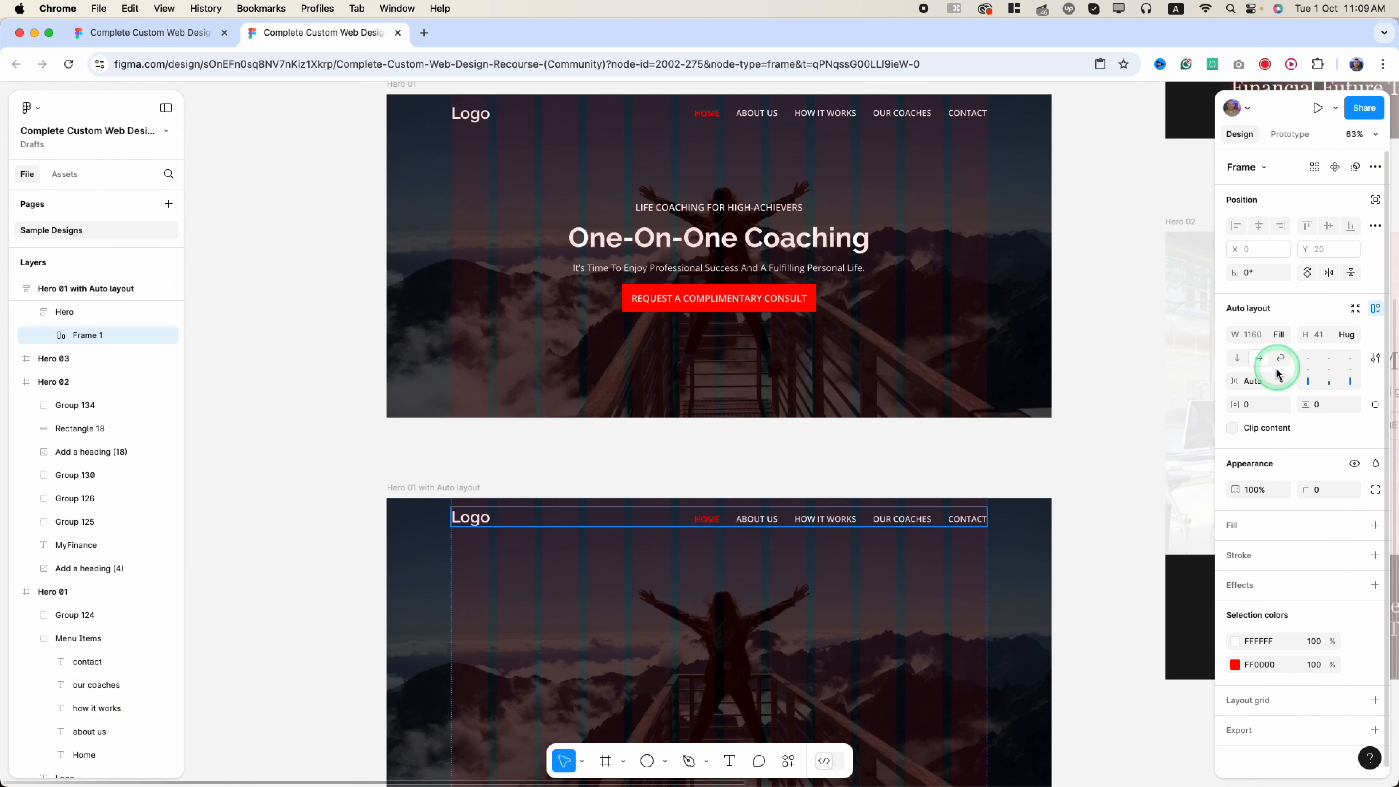
- Rename the Frame 1 layer to menu
{"action": "left_click", "coordinate": [662, 522]}
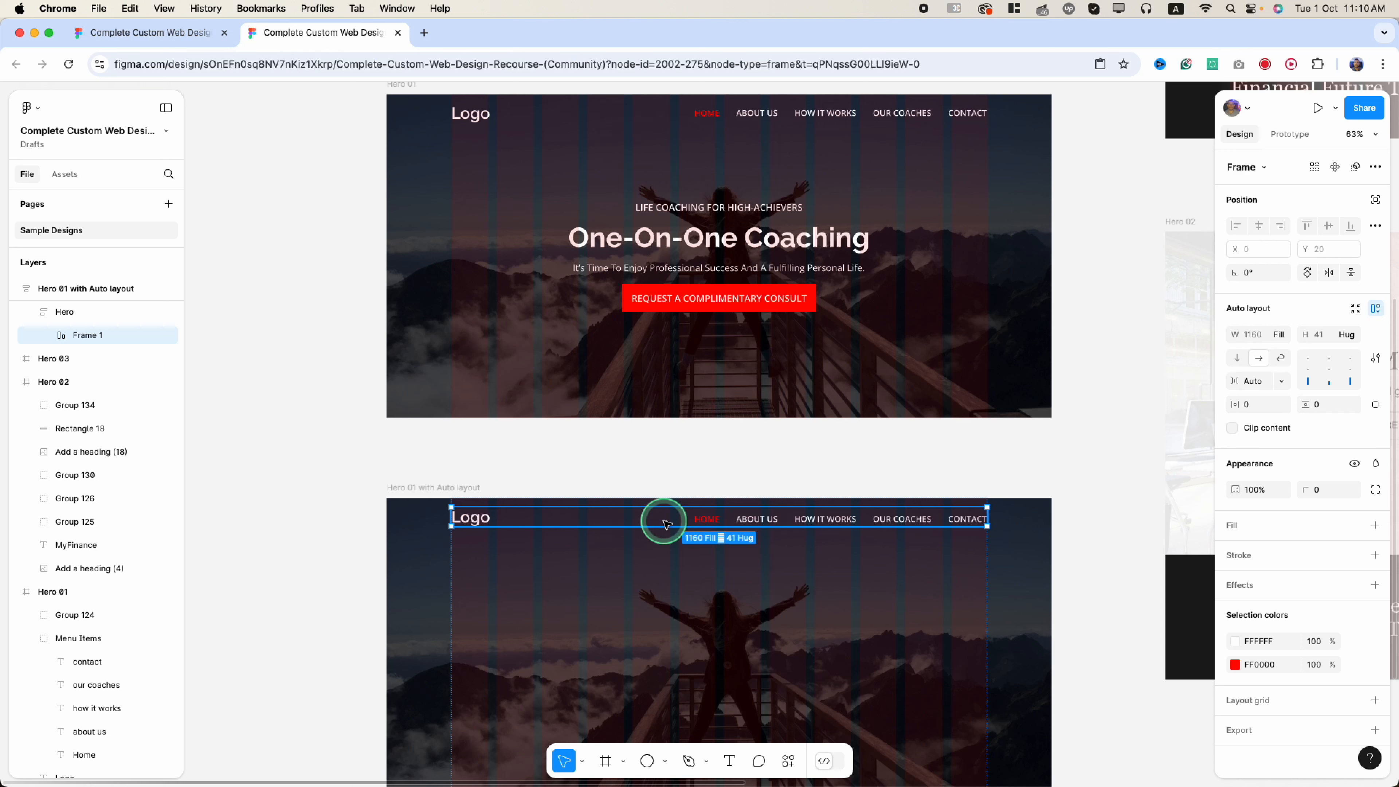
{"action": "left_click", "coordinate": [95, 336]}
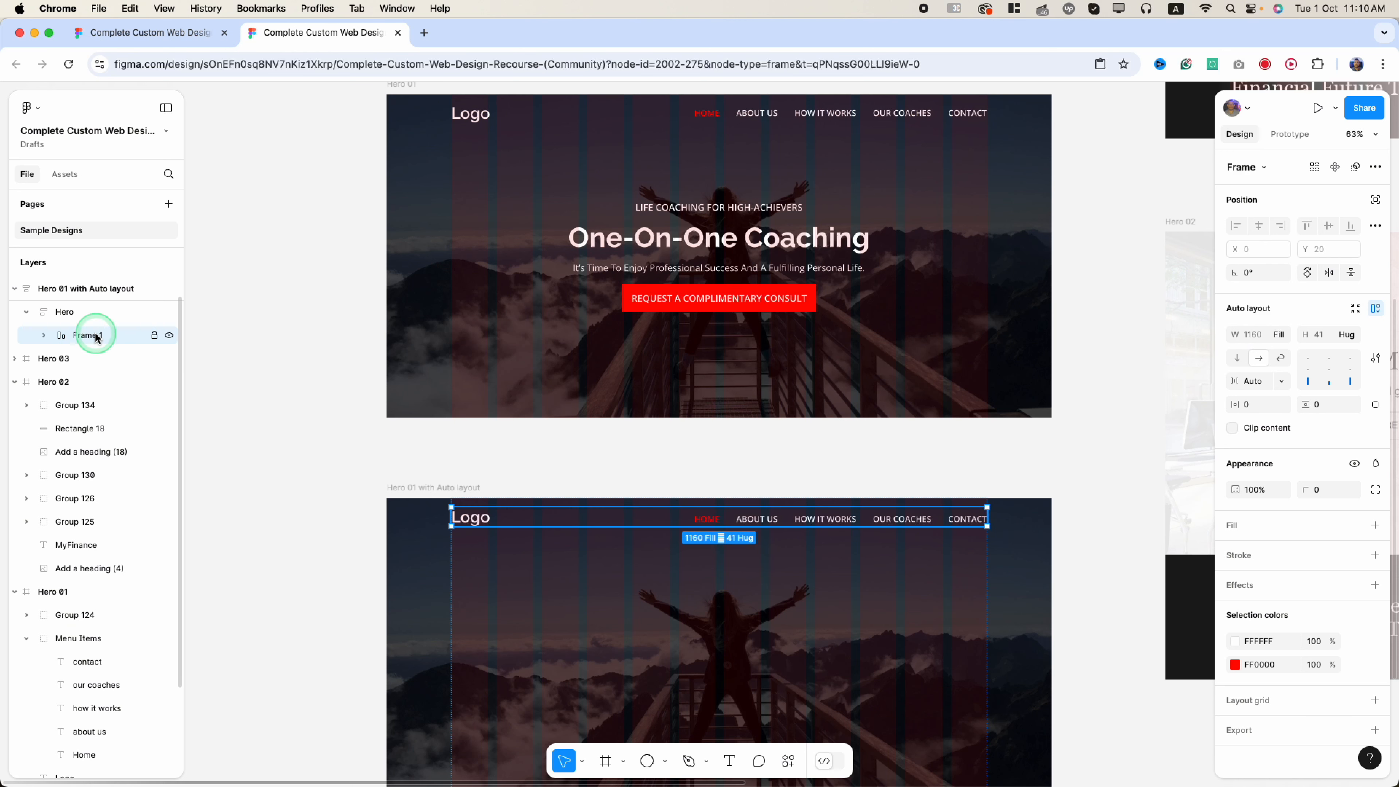
{"action": "double_click", "coordinate": [96, 336]}
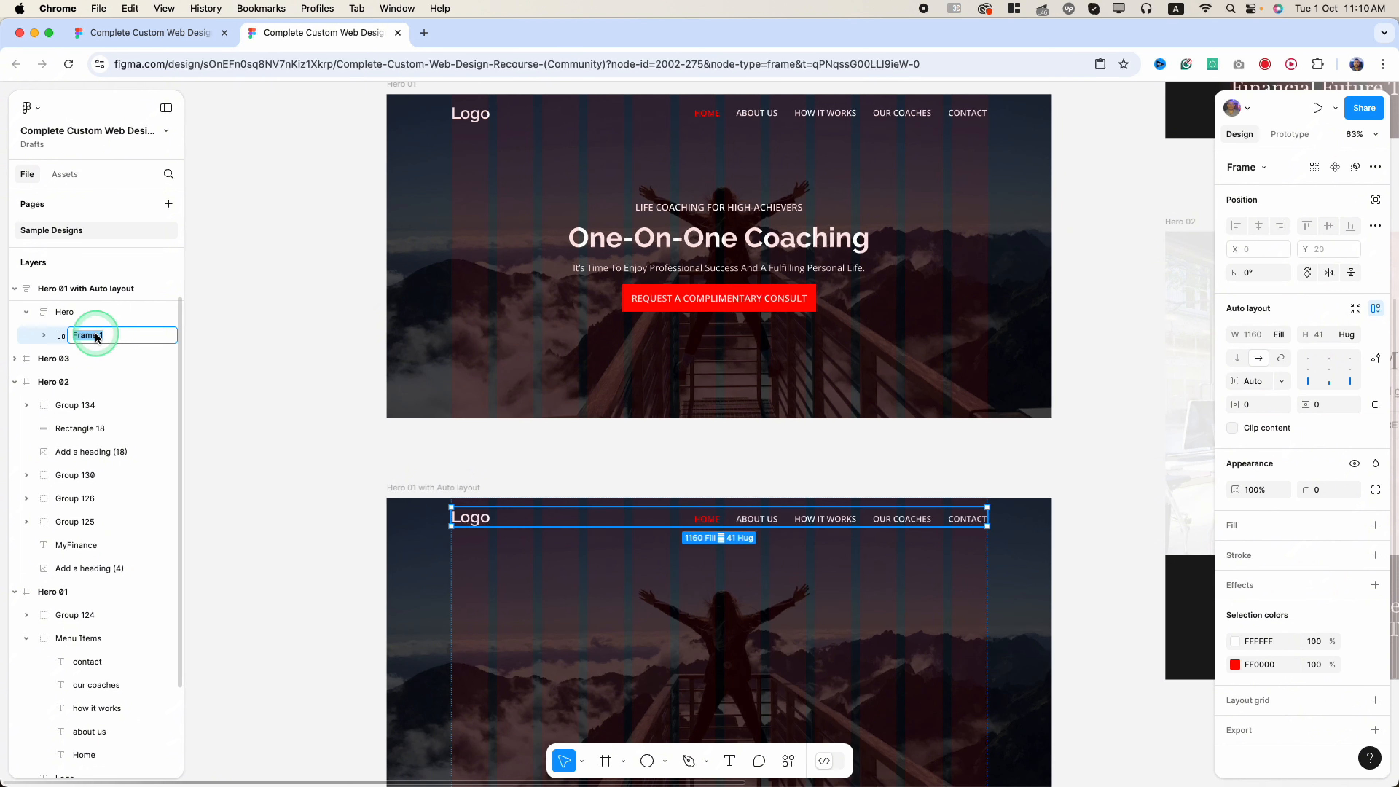
{"action": "type", "text": "menu"}
{"action": "key", "text": "Return"}
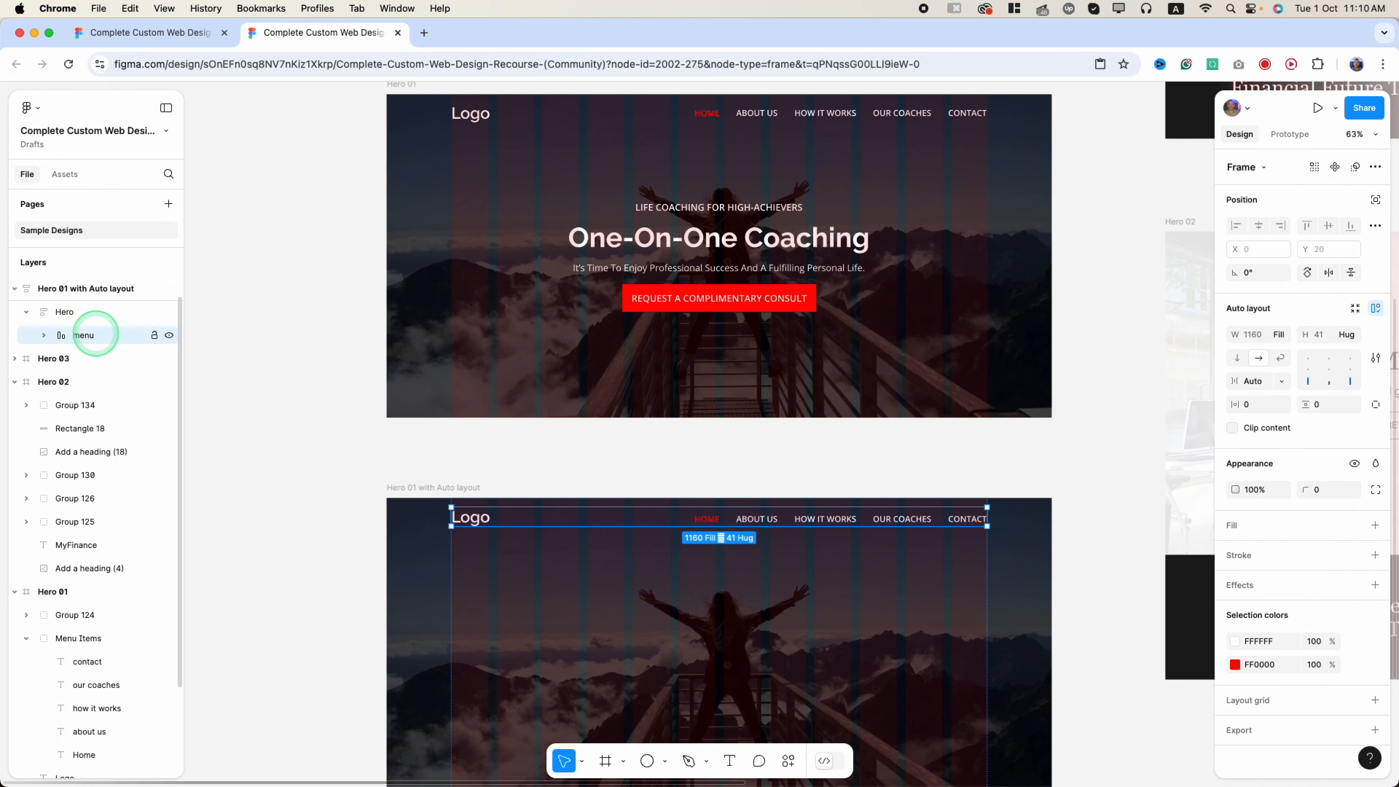
{"action": "left_click", "coordinate": [43, 335]}
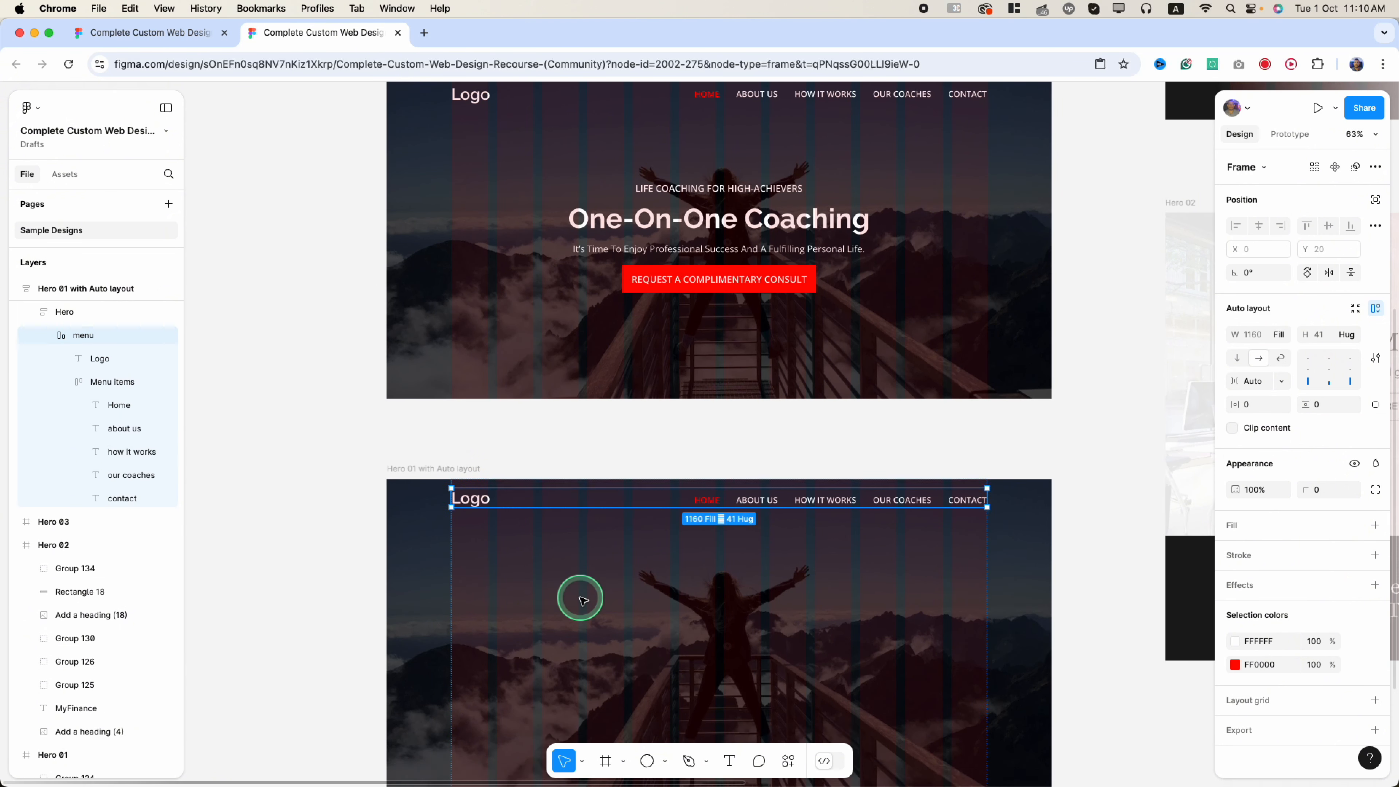
{"action": "scroll", "coordinate": [578, 595], "scroll_direction": "up", "scroll_amount": 5}
{"action": "scroll", "coordinate": [575, 595], "scroll_direction": "down", "scroll_amount": 4}
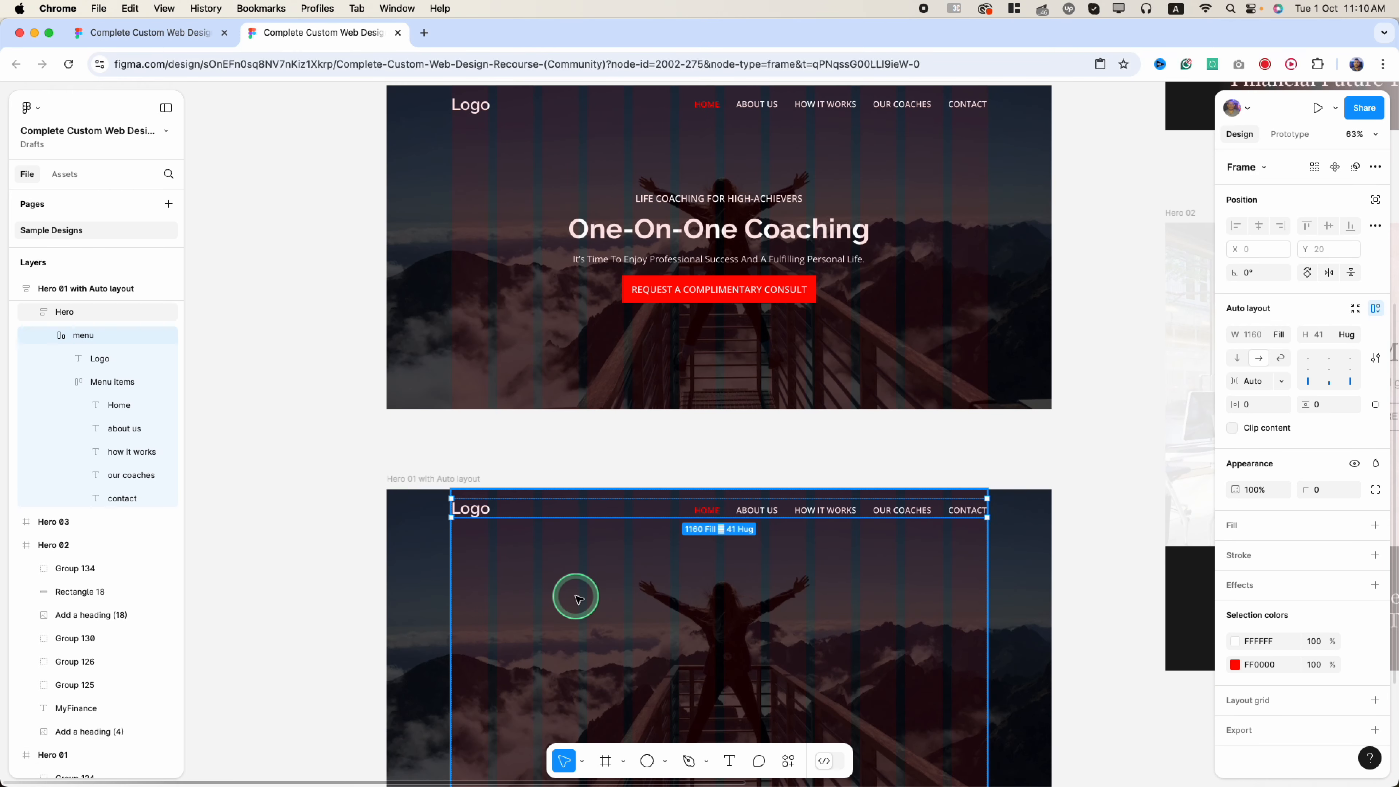
{"action": "scroll", "coordinate": [573, 594], "scroll_direction": "up", "scroll_amount": 1}
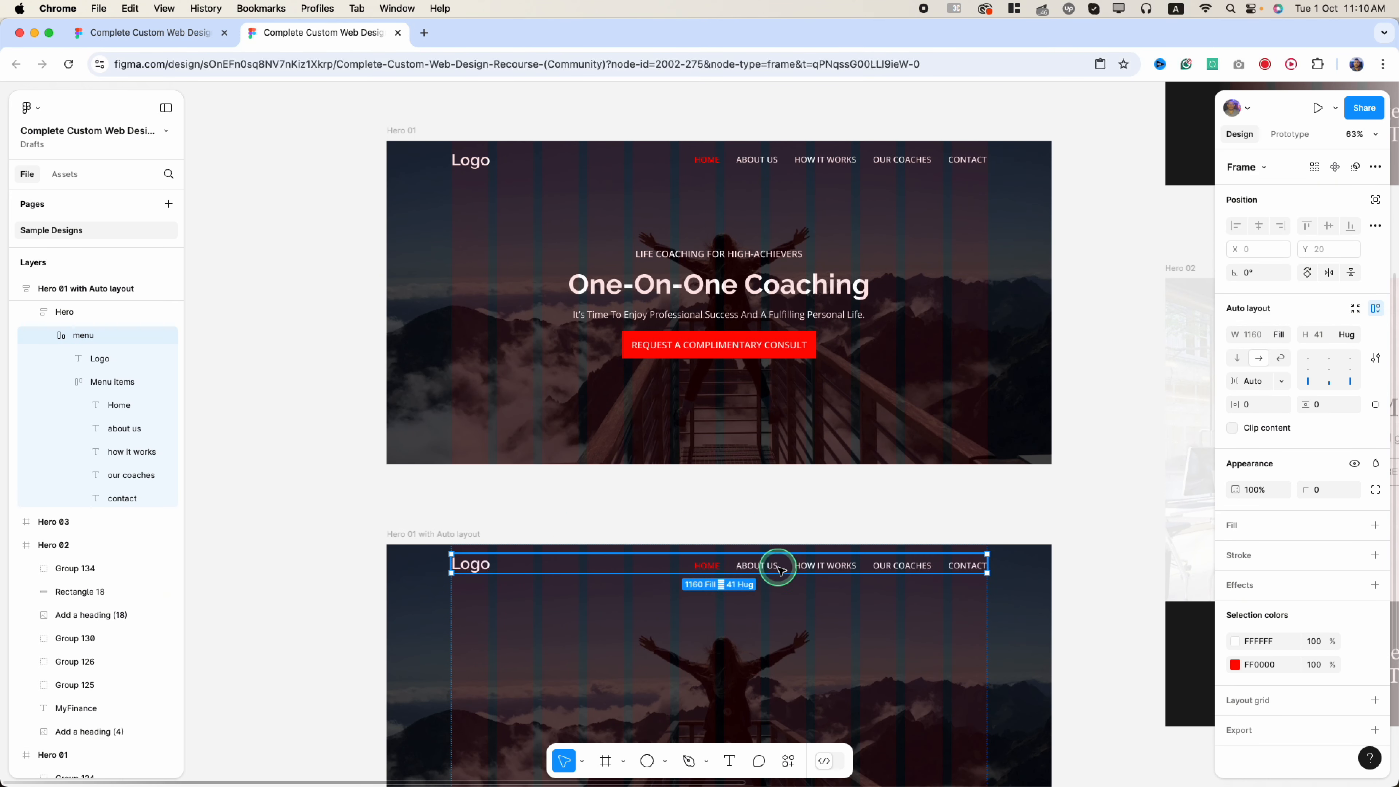
- Set the Menu items gap to 50
{"action": "left_click", "coordinate": [797, 568]}
{"action": "left_click", "coordinate": [798, 568]}
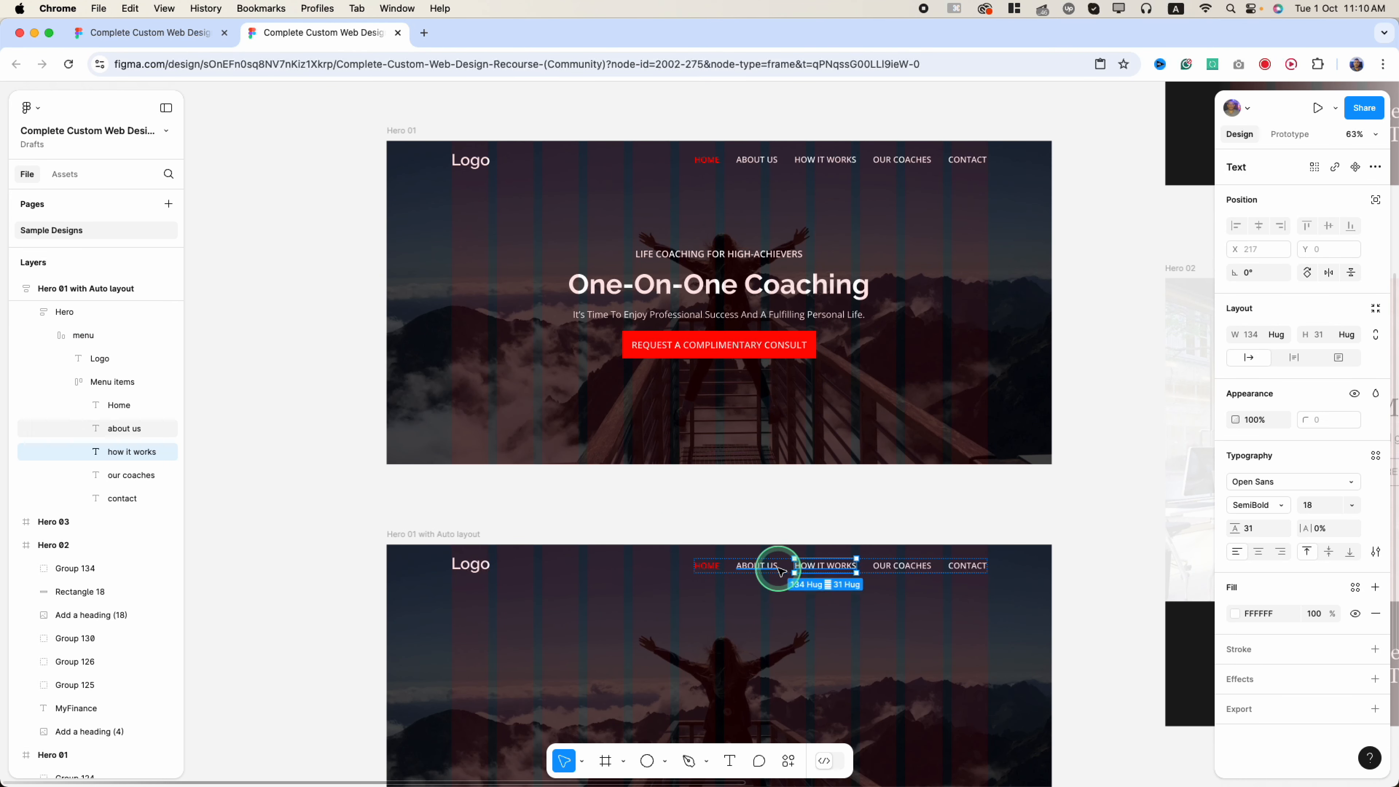
{"action": "left_click", "coordinate": [788, 568]}
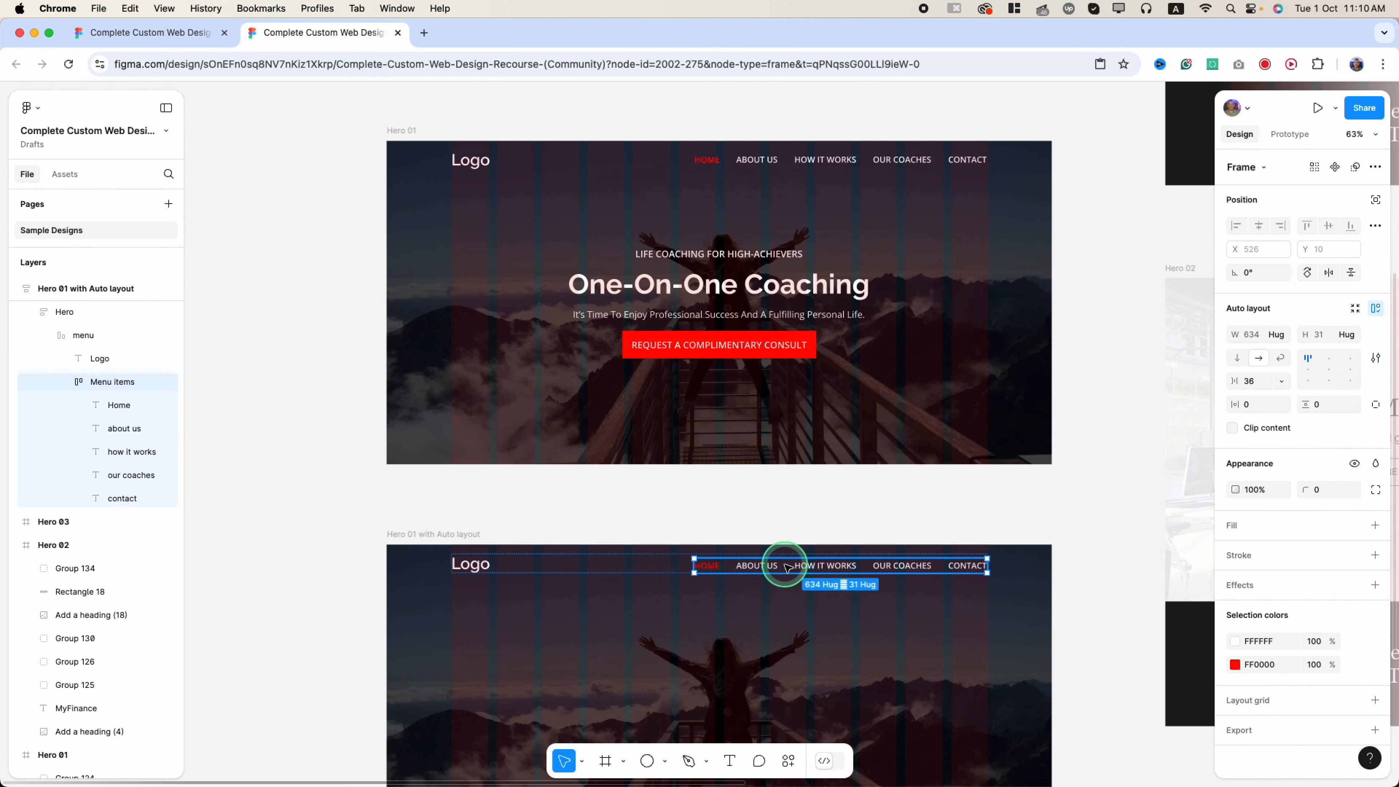
{"action": "left_click", "coordinate": [1247, 382]}
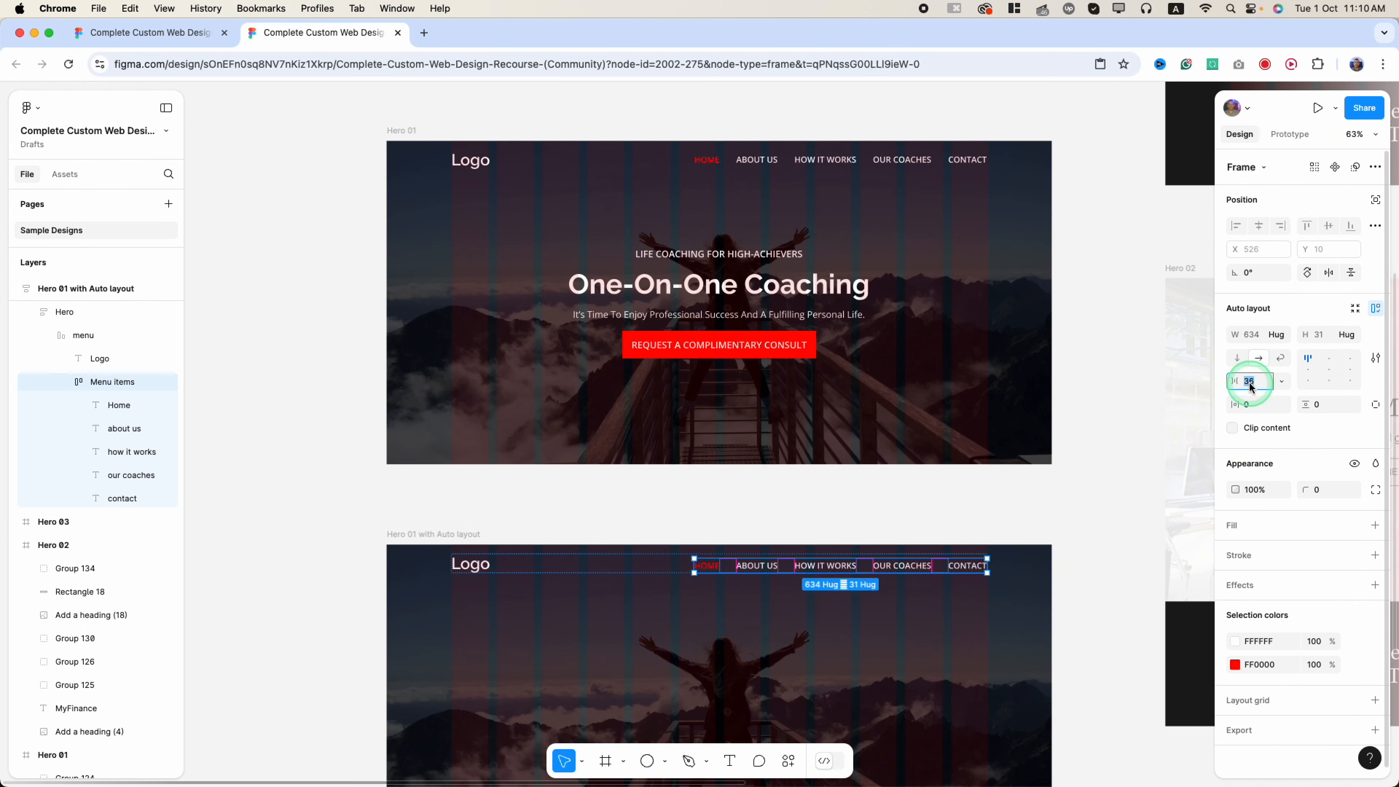
{"action": "type", "text": "50"}
{"action": "key", "text": "Return"}
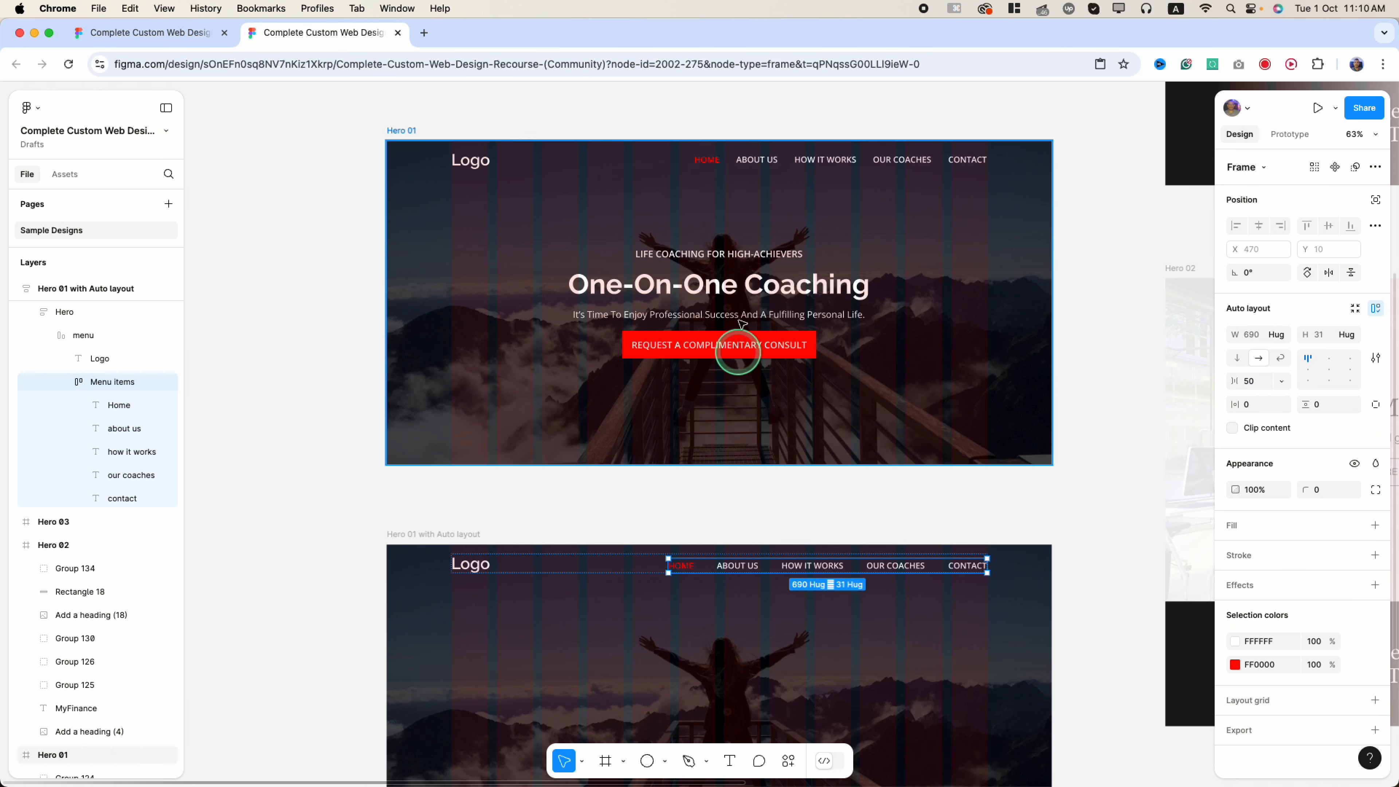
- Measure the HOME-to-ABOUT US spacing in the original Hero 01, undoing an accidental move
{"action": "left_click", "coordinate": [756, 160]}
{"action": "key", "text": "alt"}
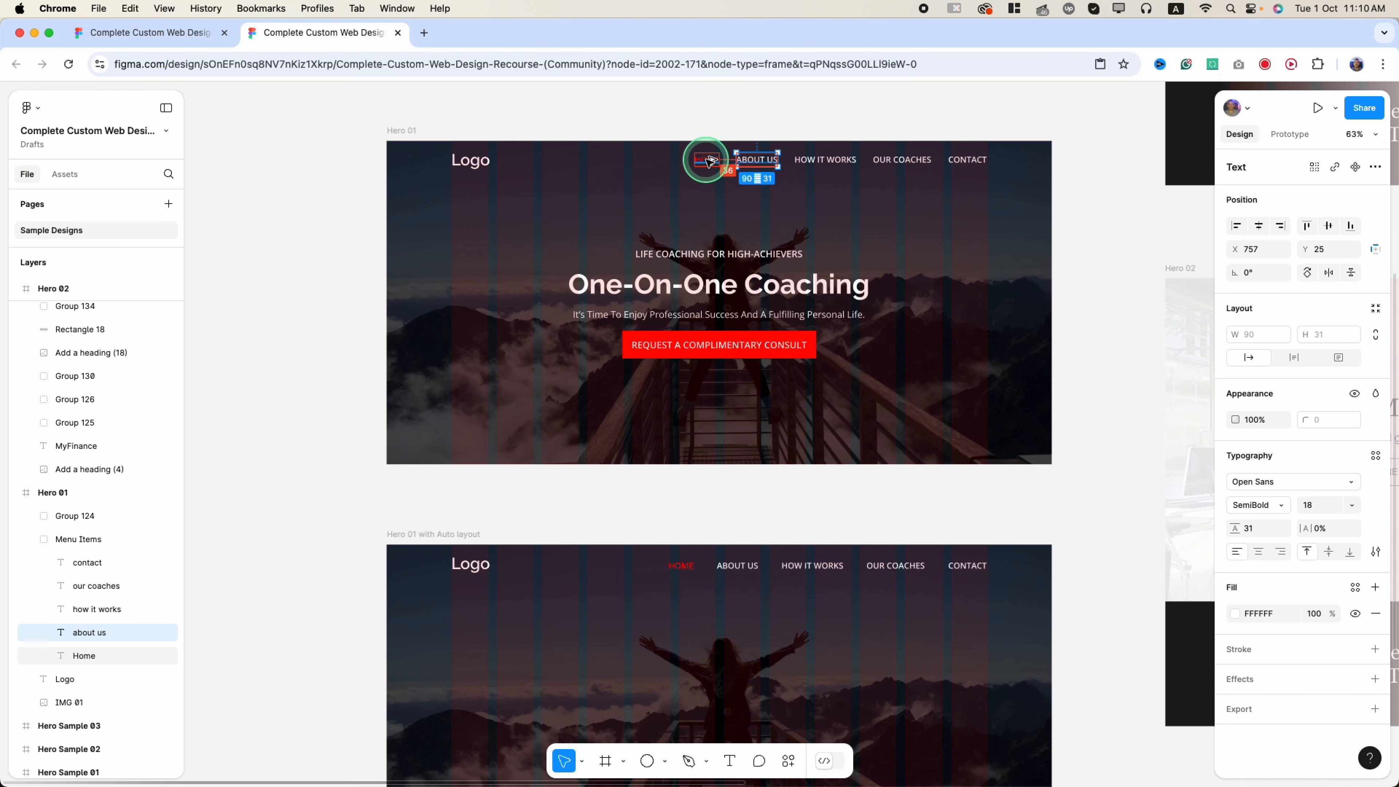
{"action": "left_click", "coordinate": [708, 162]}
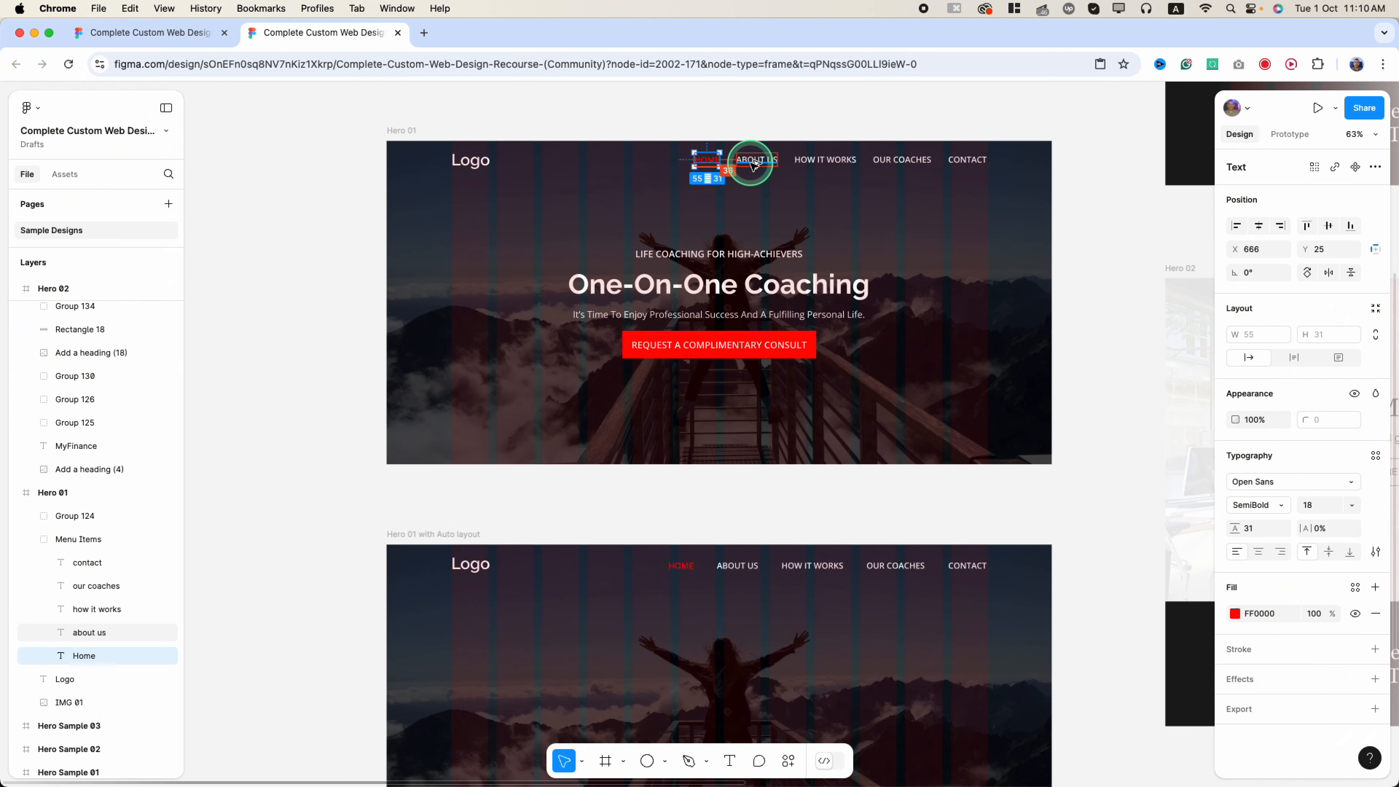
{"action": "key", "text": "super+z"}
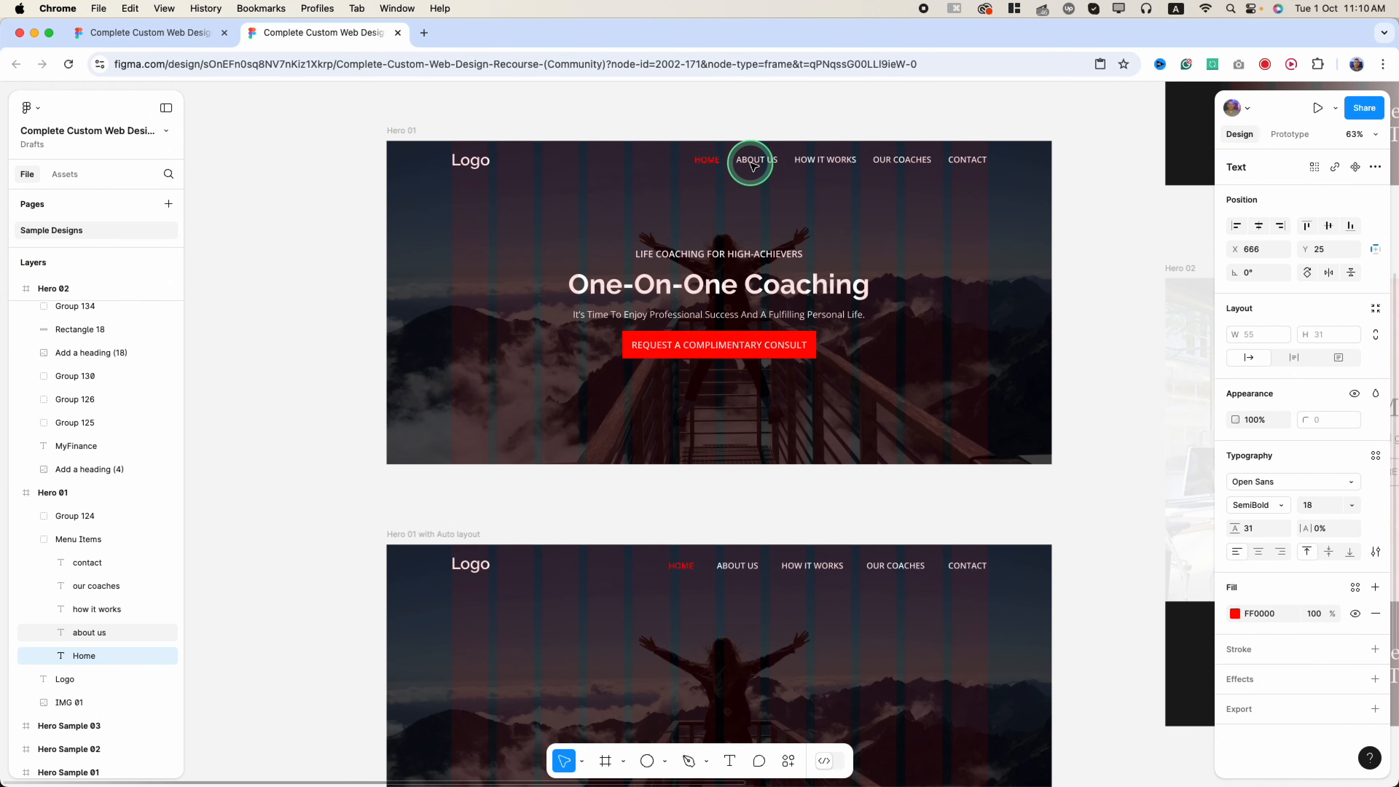
{"action": "left_click", "coordinate": [636, 632]}
{"action": "scroll", "coordinate": [636, 632], "scroll_direction": "down", "scroll_amount": 5}
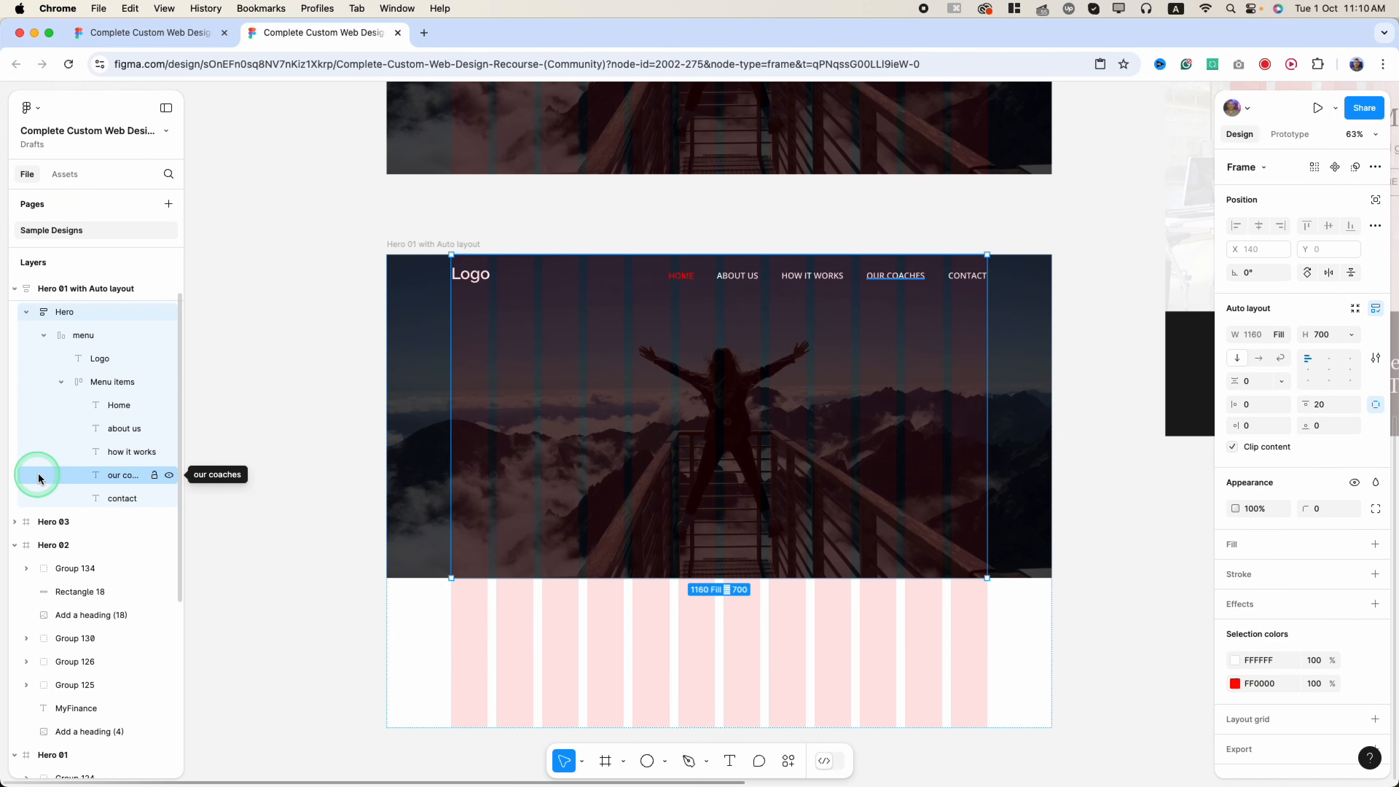
- Add a placeholder text box below the logo in the auto-layout hero
{"action": "left_click", "coordinate": [49, 336]}
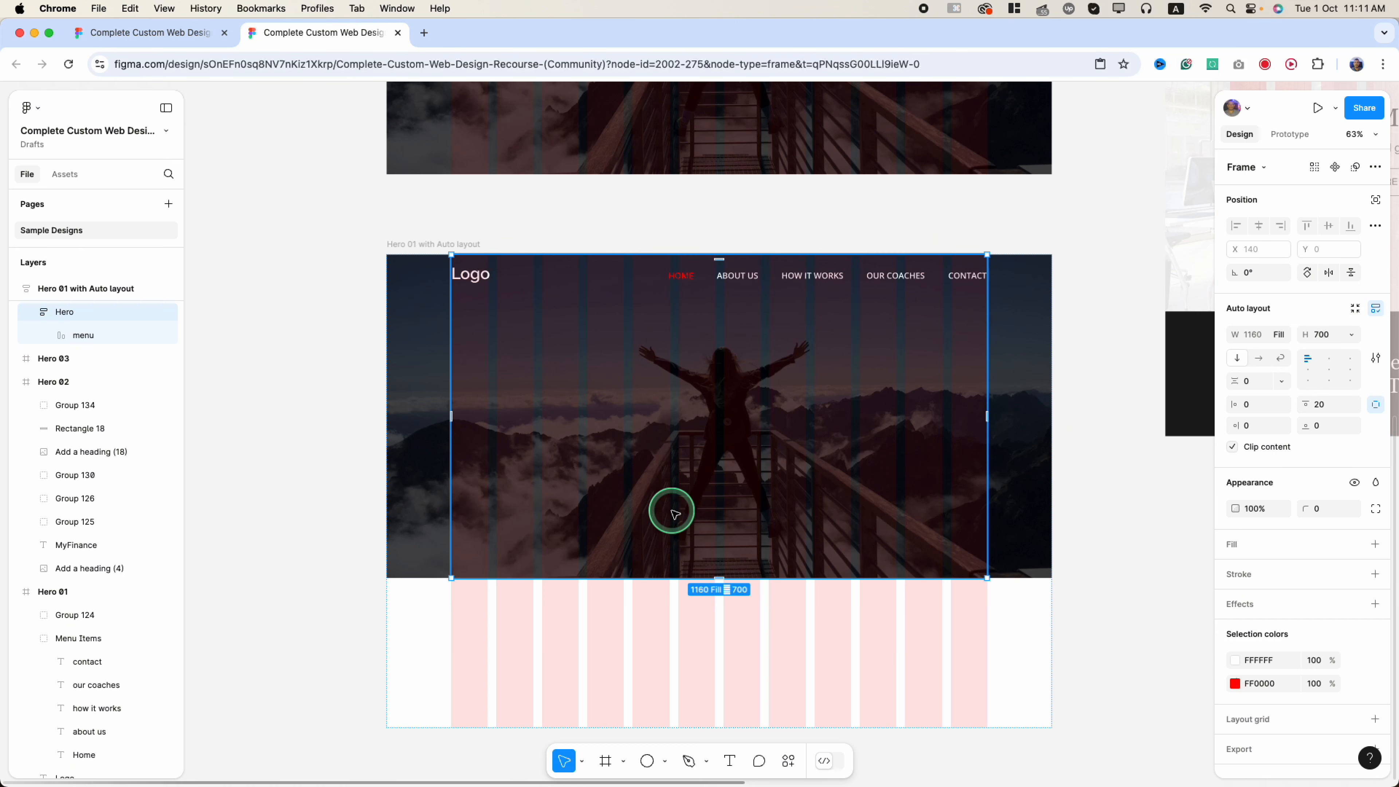
{"action": "scroll", "coordinate": [672, 512], "scroll_direction": "up", "scroll_amount": 7}
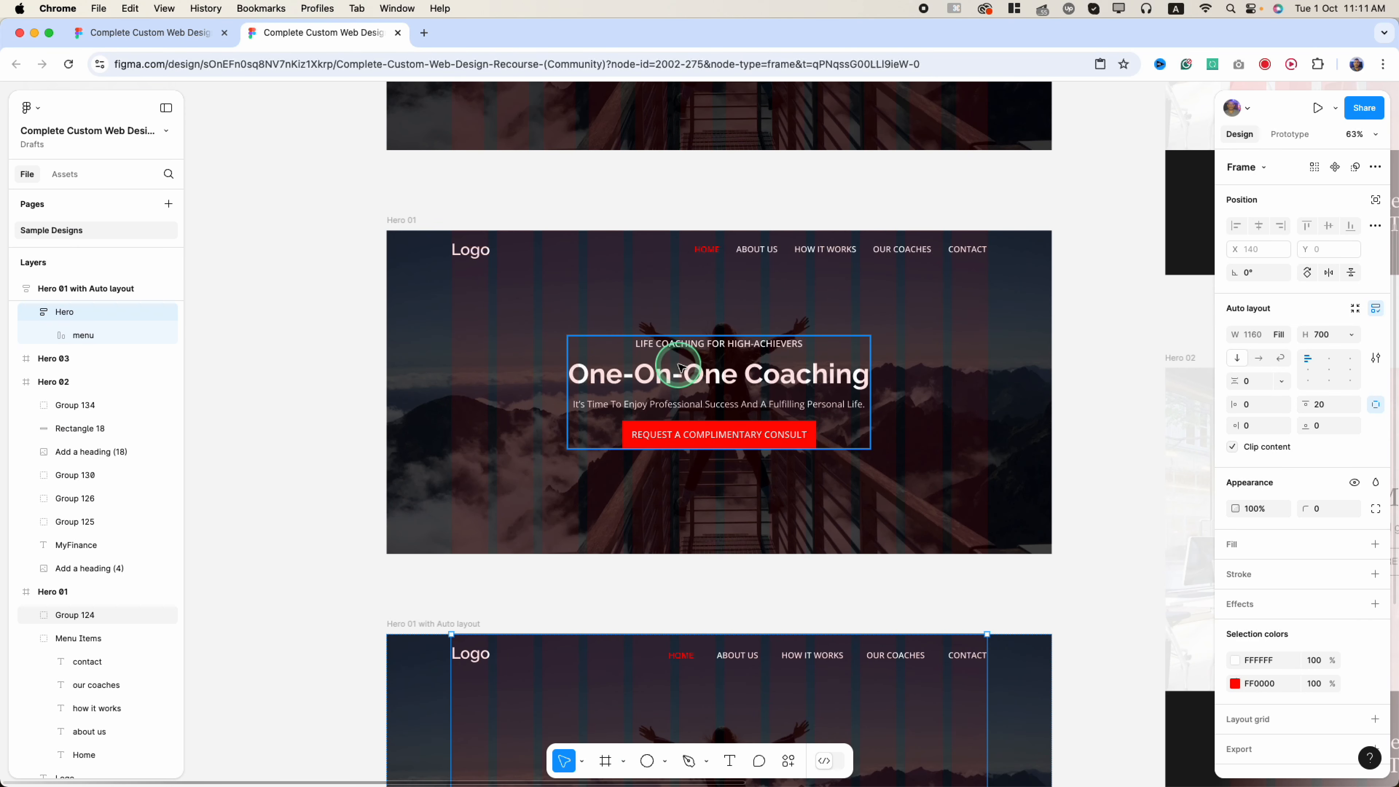
{"action": "scroll", "coordinate": [678, 419], "scroll_direction": "down", "scroll_amount": 5}
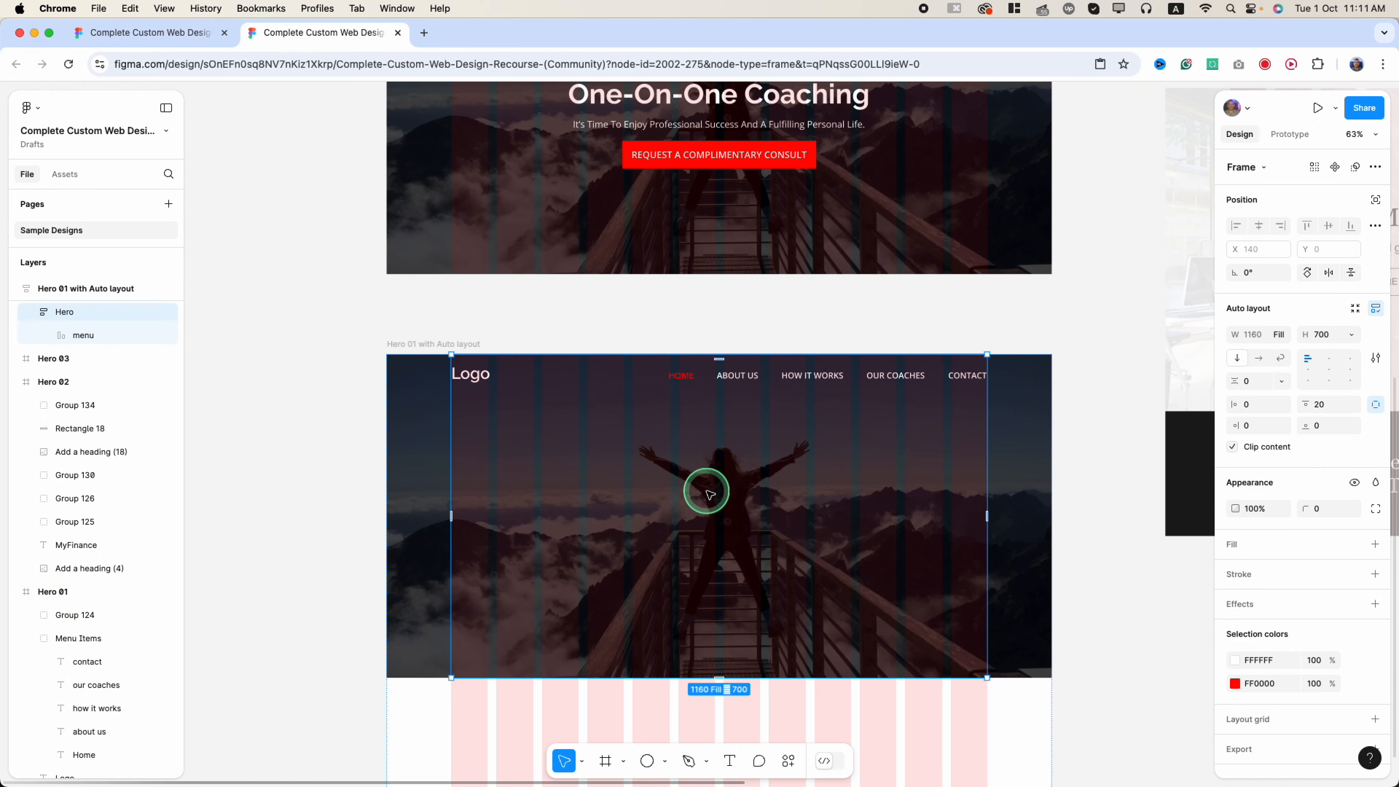
{"action": "left_click", "coordinate": [729, 761]}
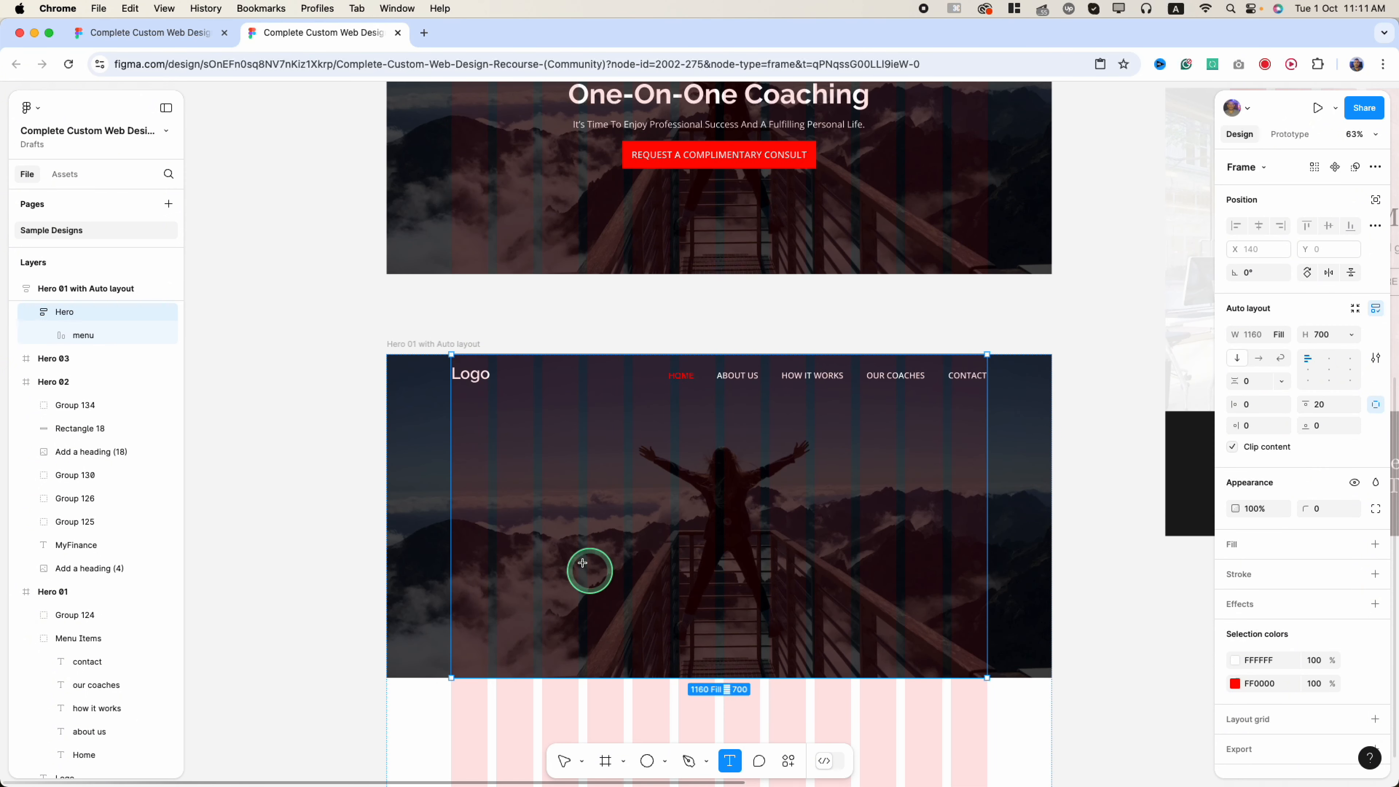
{"action": "left_click", "coordinate": [535, 490]}
{"action": "type", "text": "dsdsds"}
{"action": "key", "text": "Escape"}
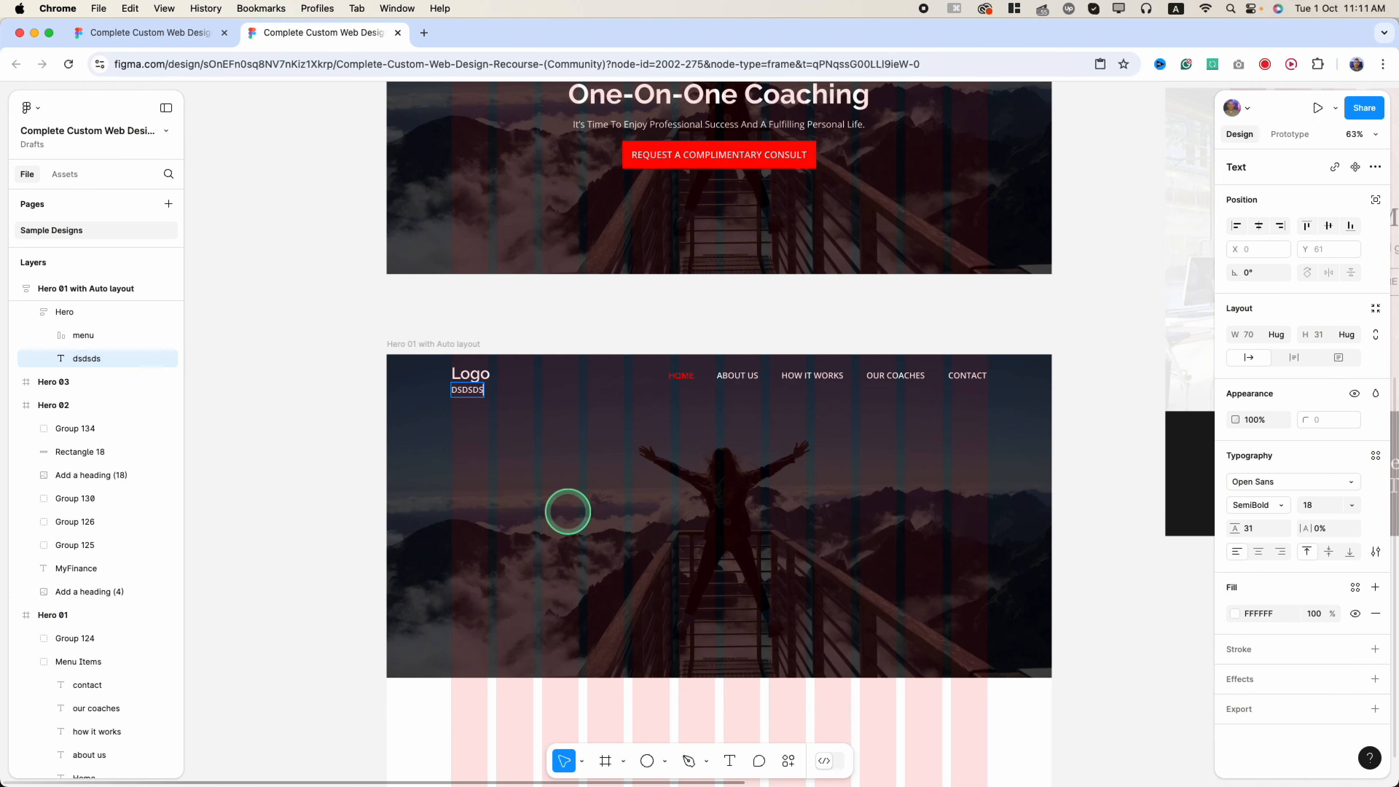
- Paste the copied Hero 01 tagline into the placeholder text and select it
{"action": "scroll", "coordinate": [571, 512], "scroll_direction": "up", "scroll_amount": 3}
{"action": "left_click", "coordinate": [709, 234]}
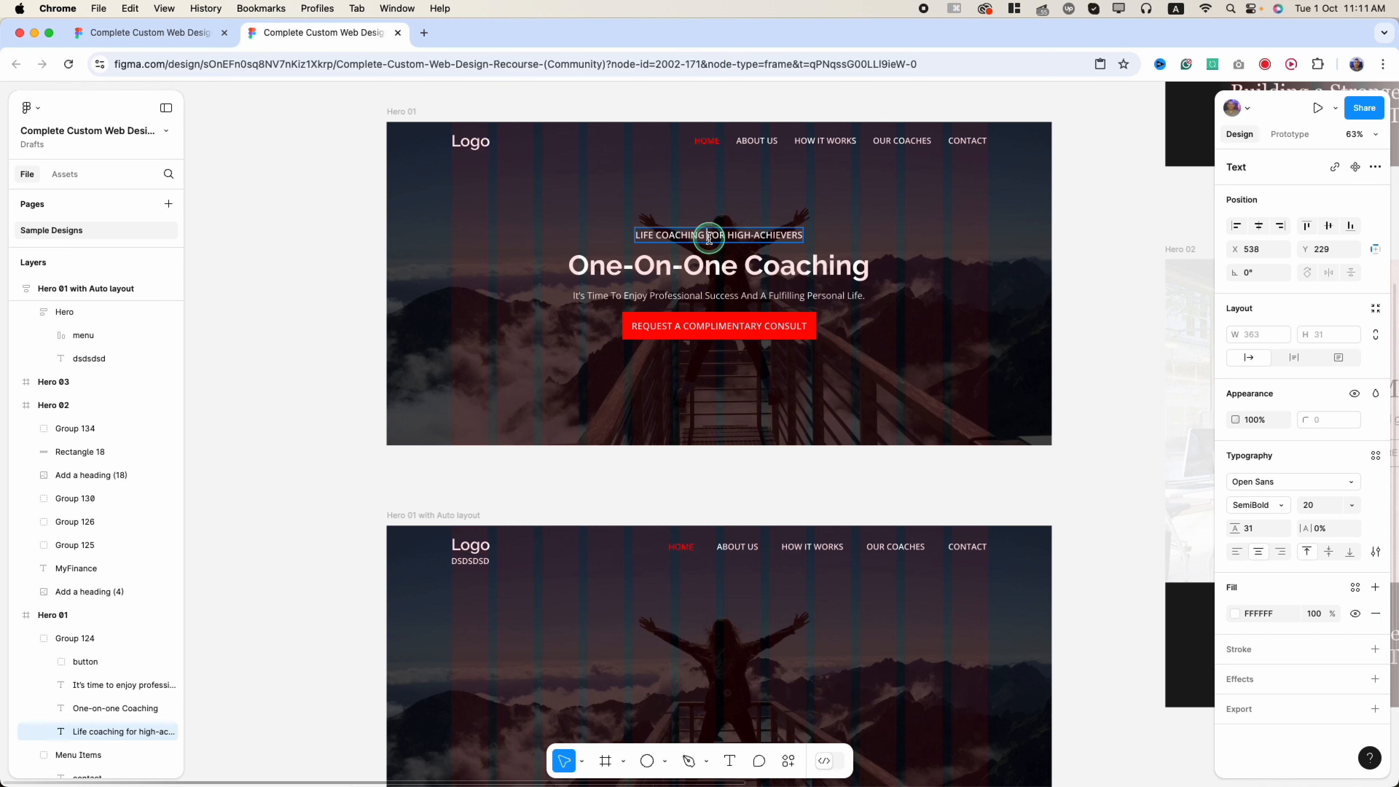
{"action": "double_click", "coordinate": [477, 562]}
{"action": "type", "text": "LIFE COACHING FOR HIGH-ACHIEVERS"}
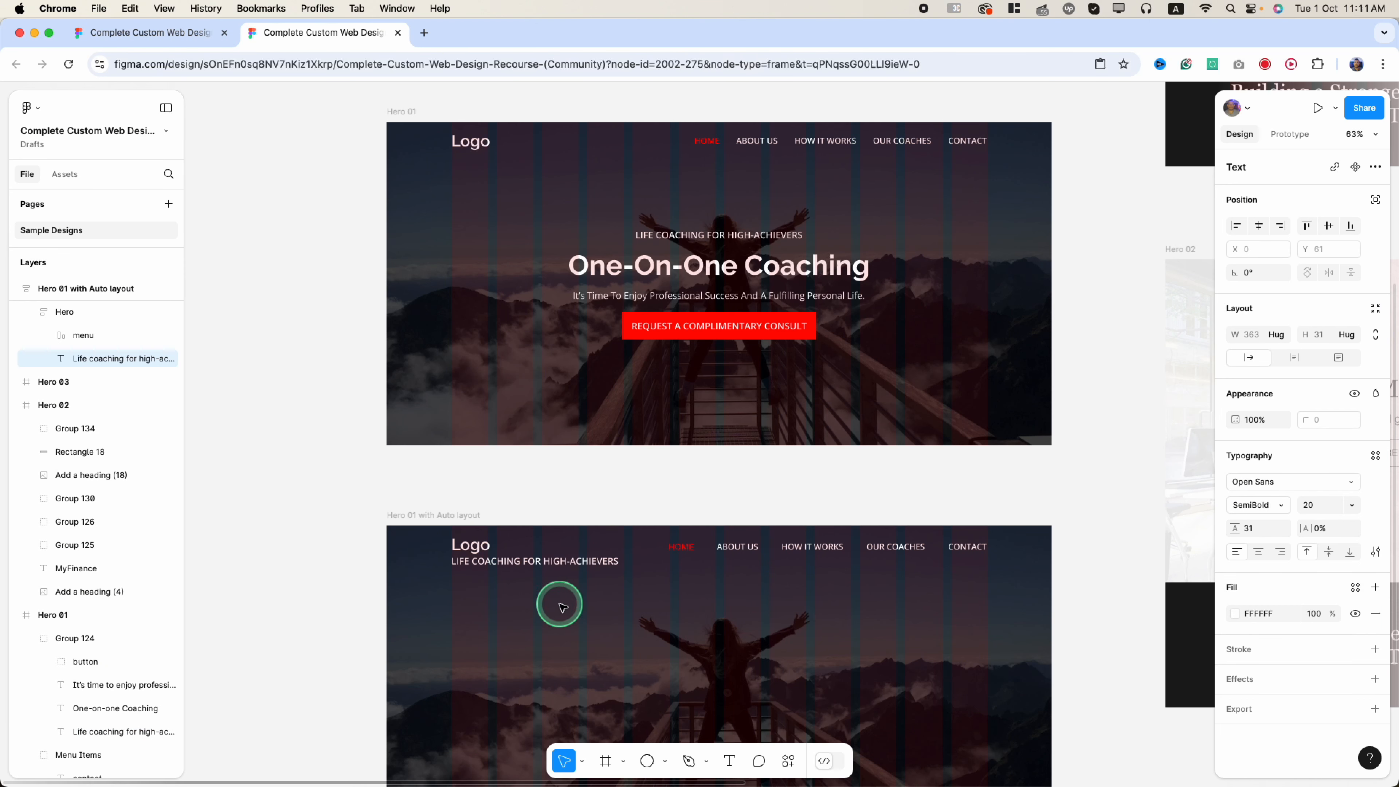
{"action": "right_click", "coordinate": [553, 564]}
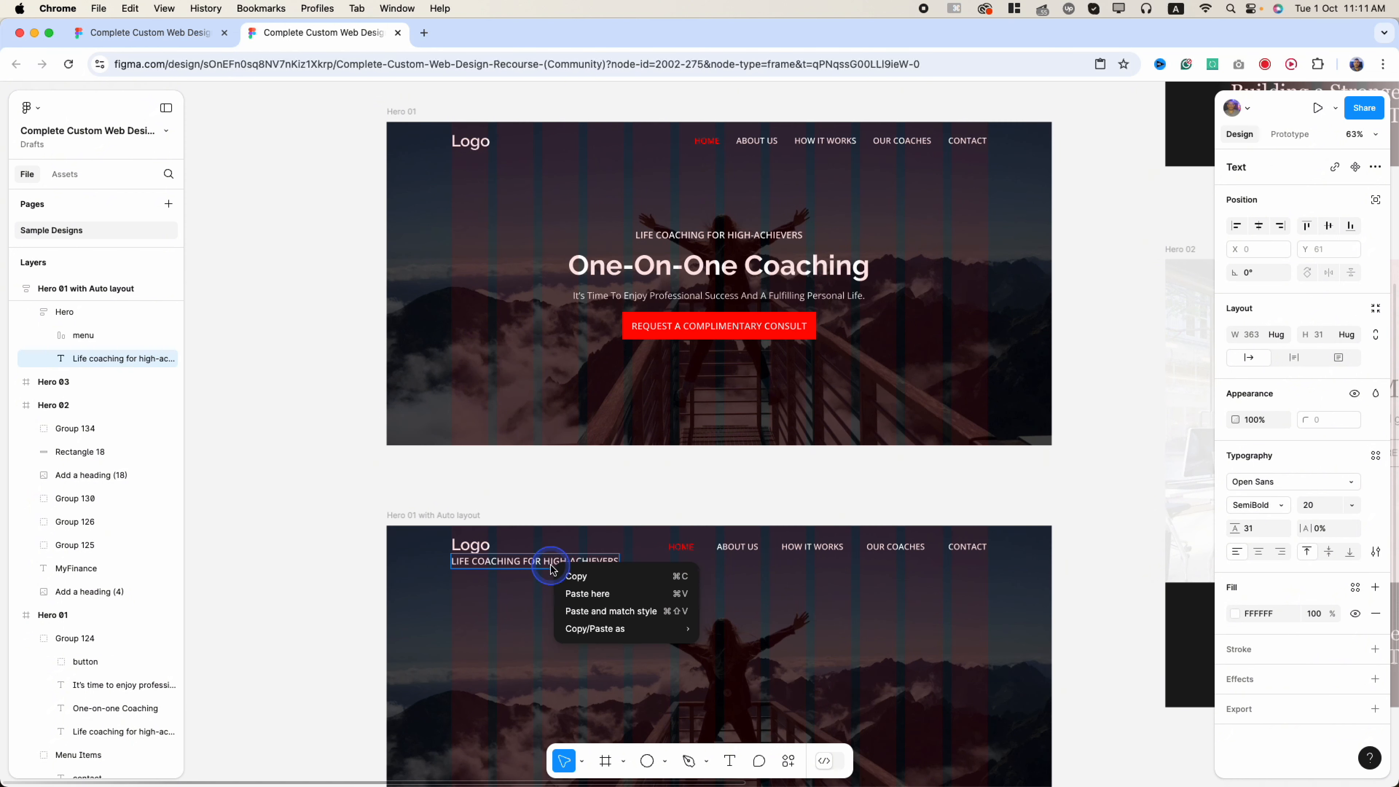
{"action": "left_click", "coordinate": [540, 564]}
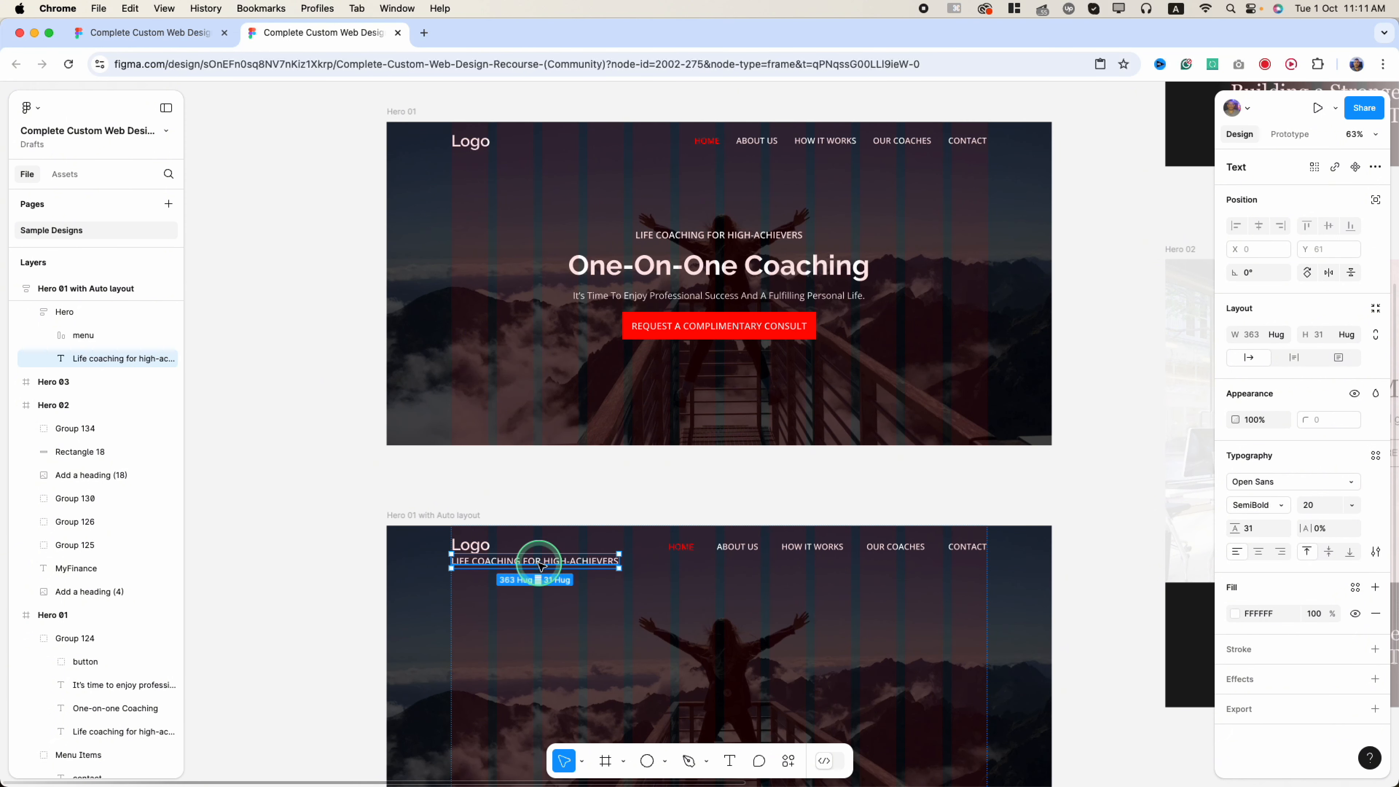
- Duplicate the tagline and replace the copies with the One-On-One Coaching heading, subtitle and button label
{"action": "key", "text": "super+d"}
{"action": "key", "text": "super+d"}
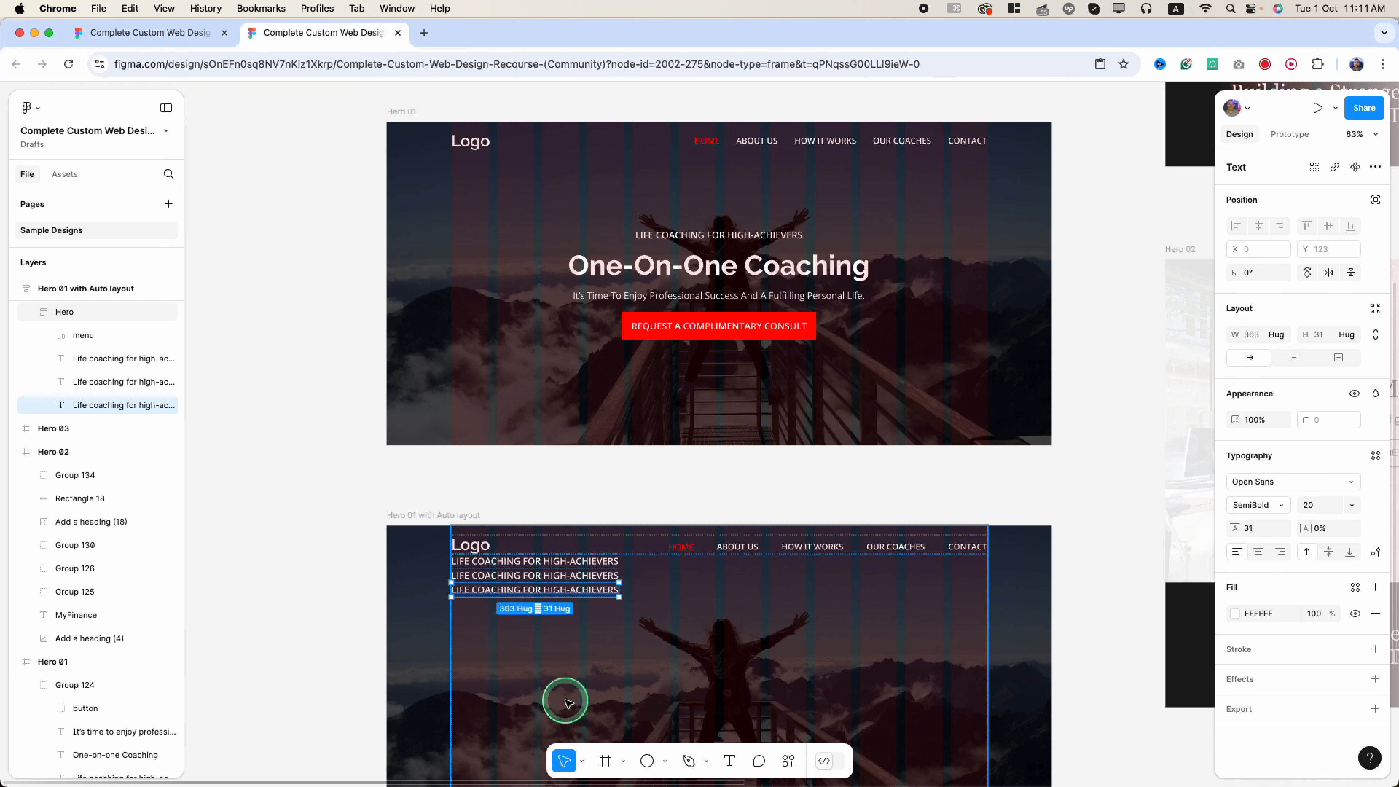
{"action": "key", "text": "super+d"}
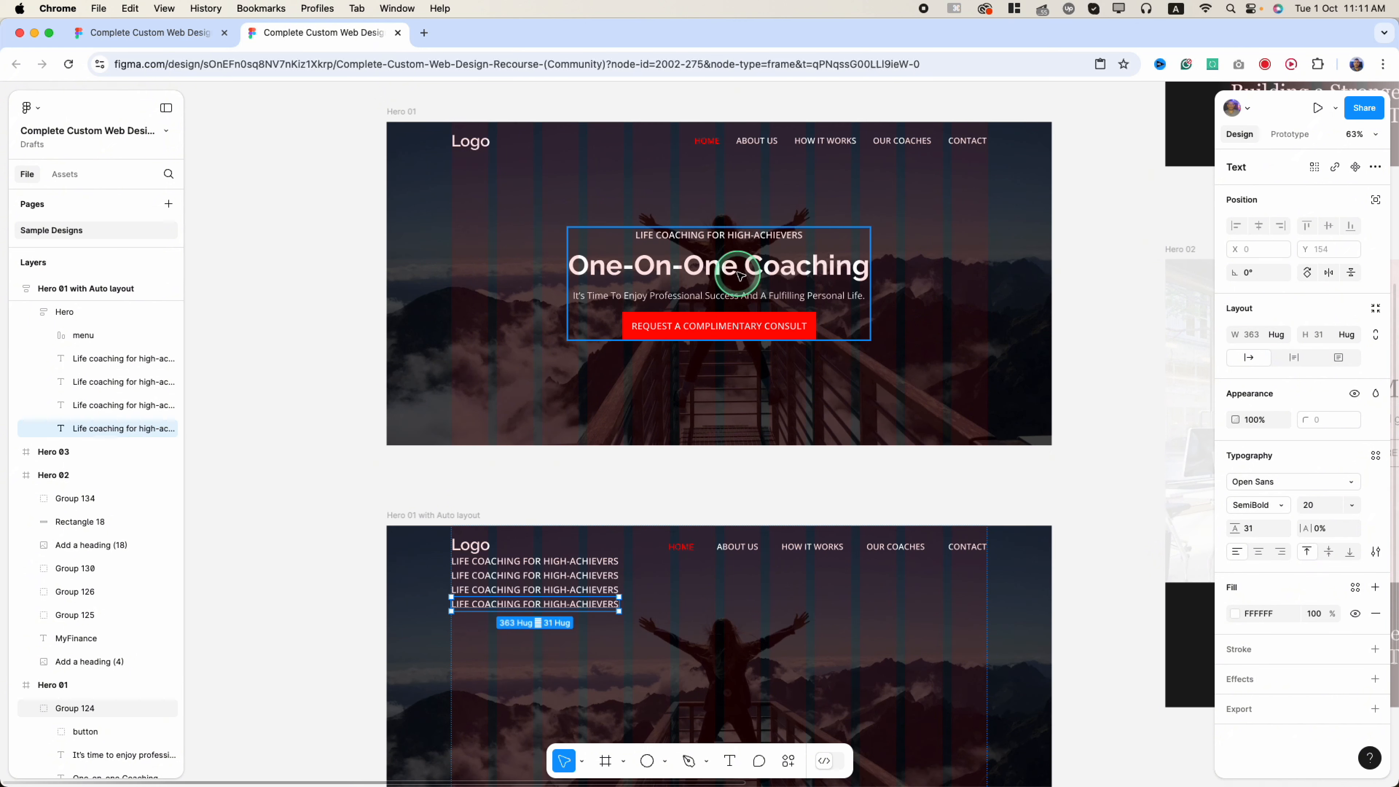
{"action": "left_click", "coordinate": [697, 266]}
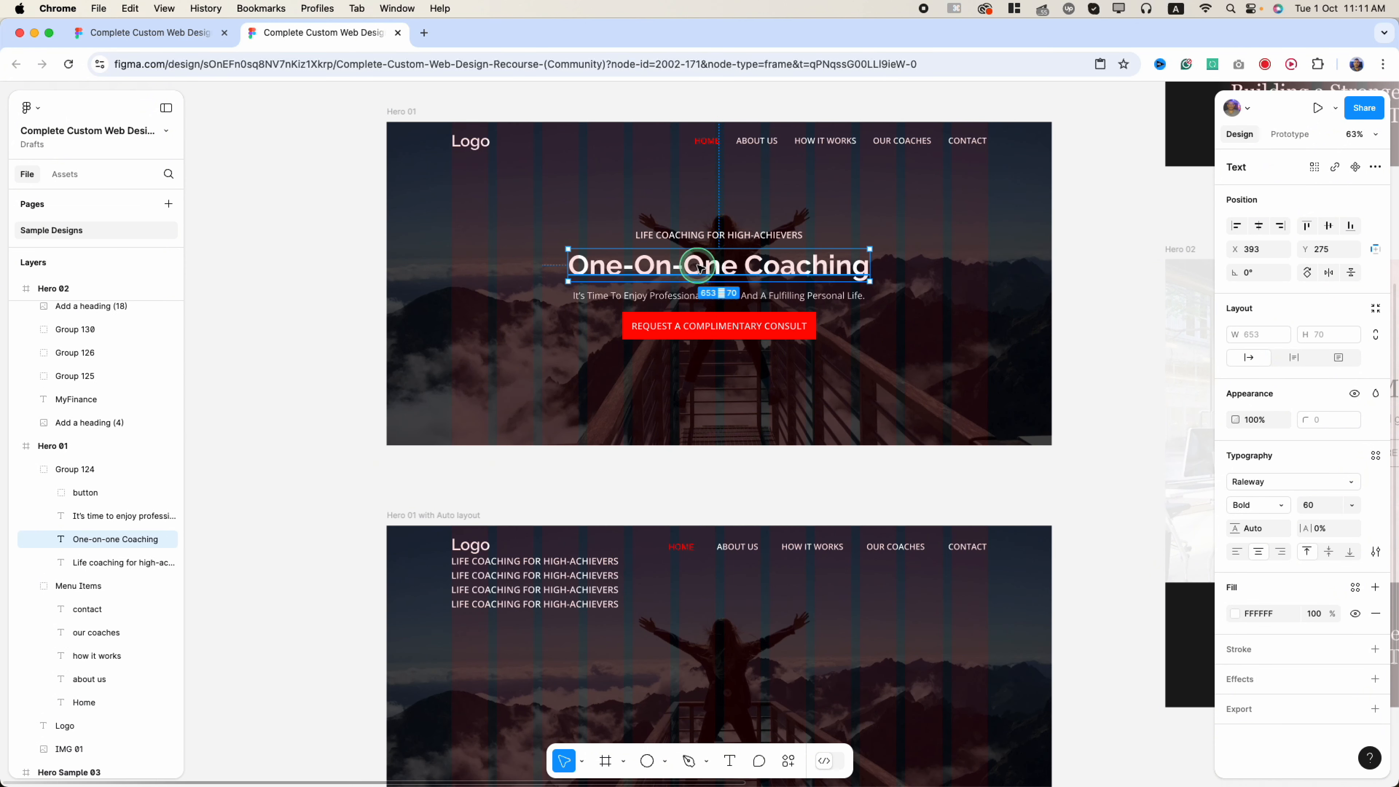
{"action": "left_click", "coordinate": [534, 576]}
{"action": "key", "text": "super+shift+r"}
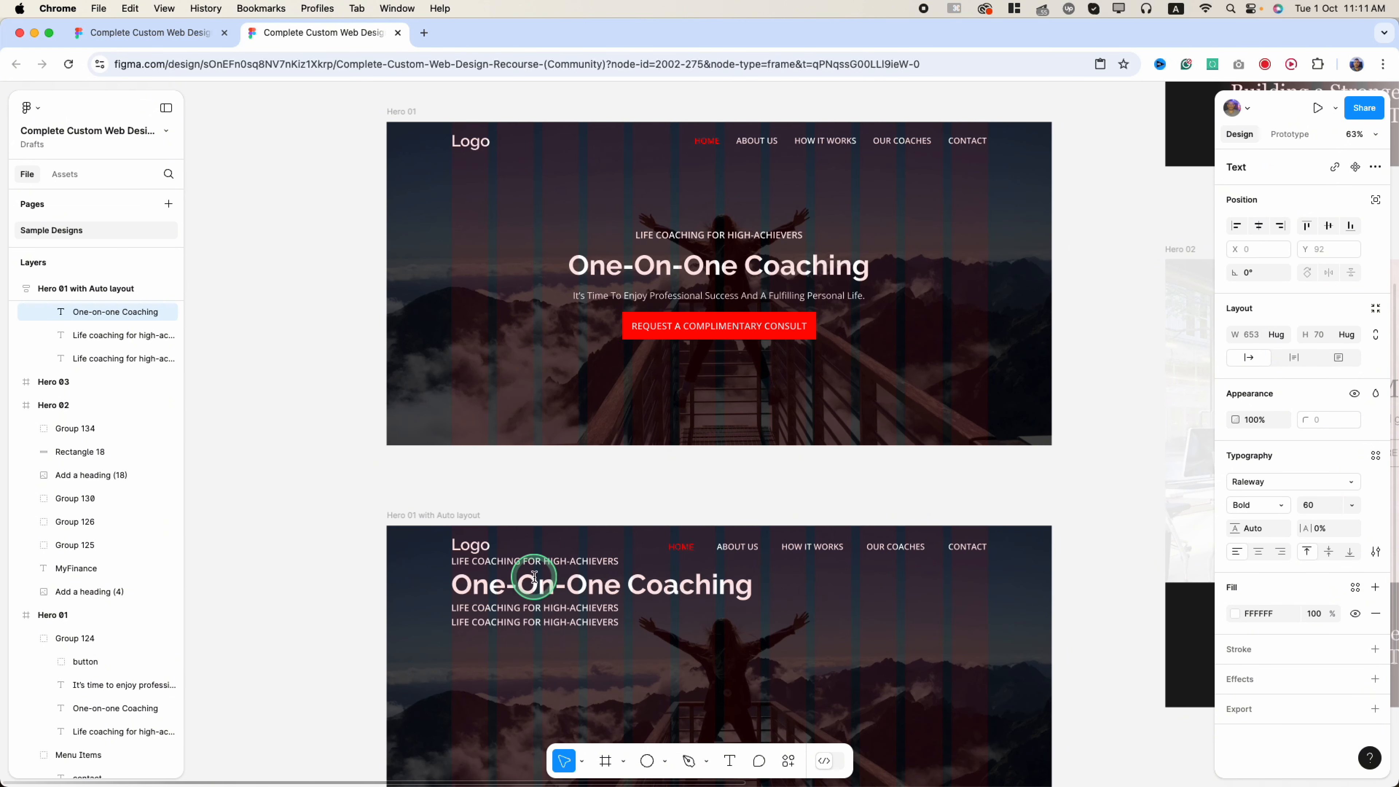
{"action": "left_click", "coordinate": [708, 298]}
{"action": "left_click", "coordinate": [542, 607]}
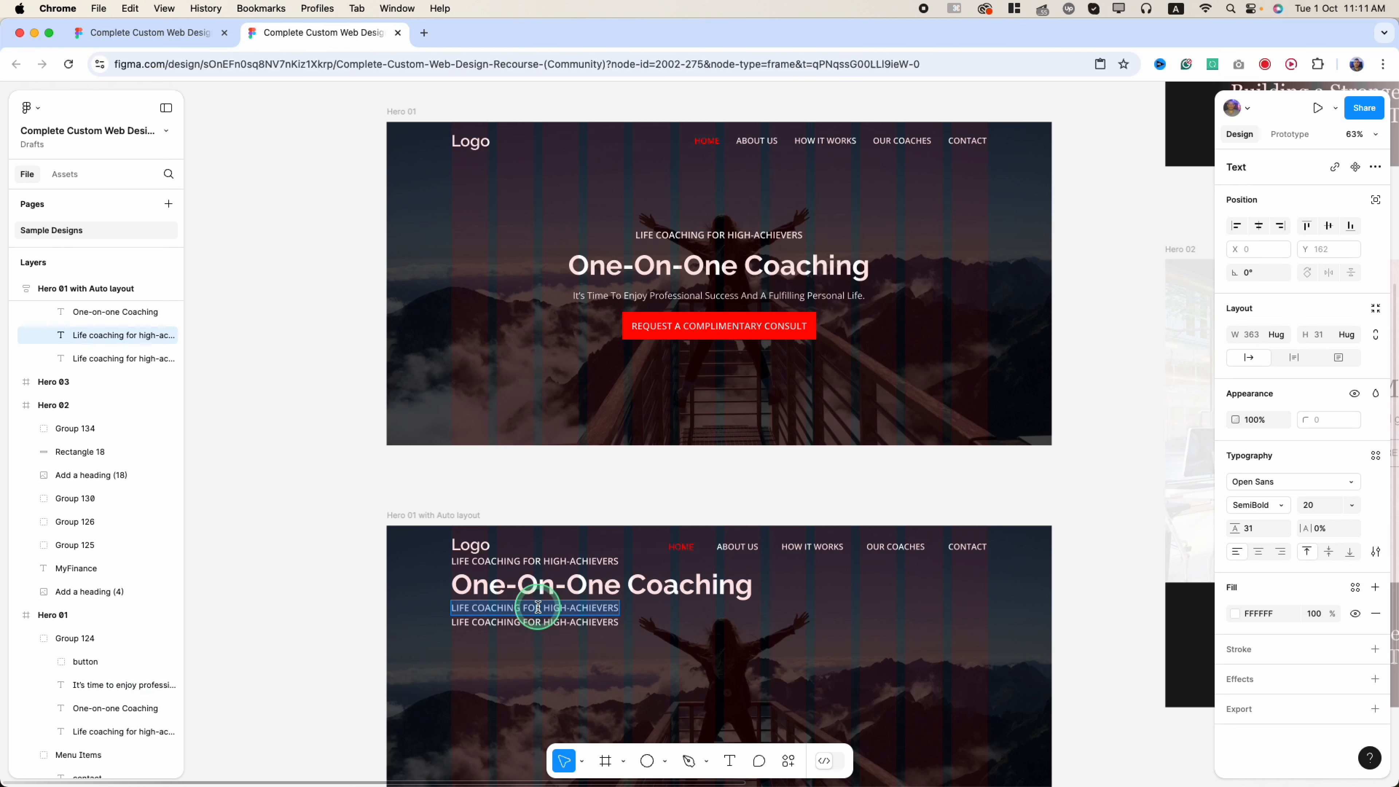
{"action": "key", "text": "super+shift+r"}
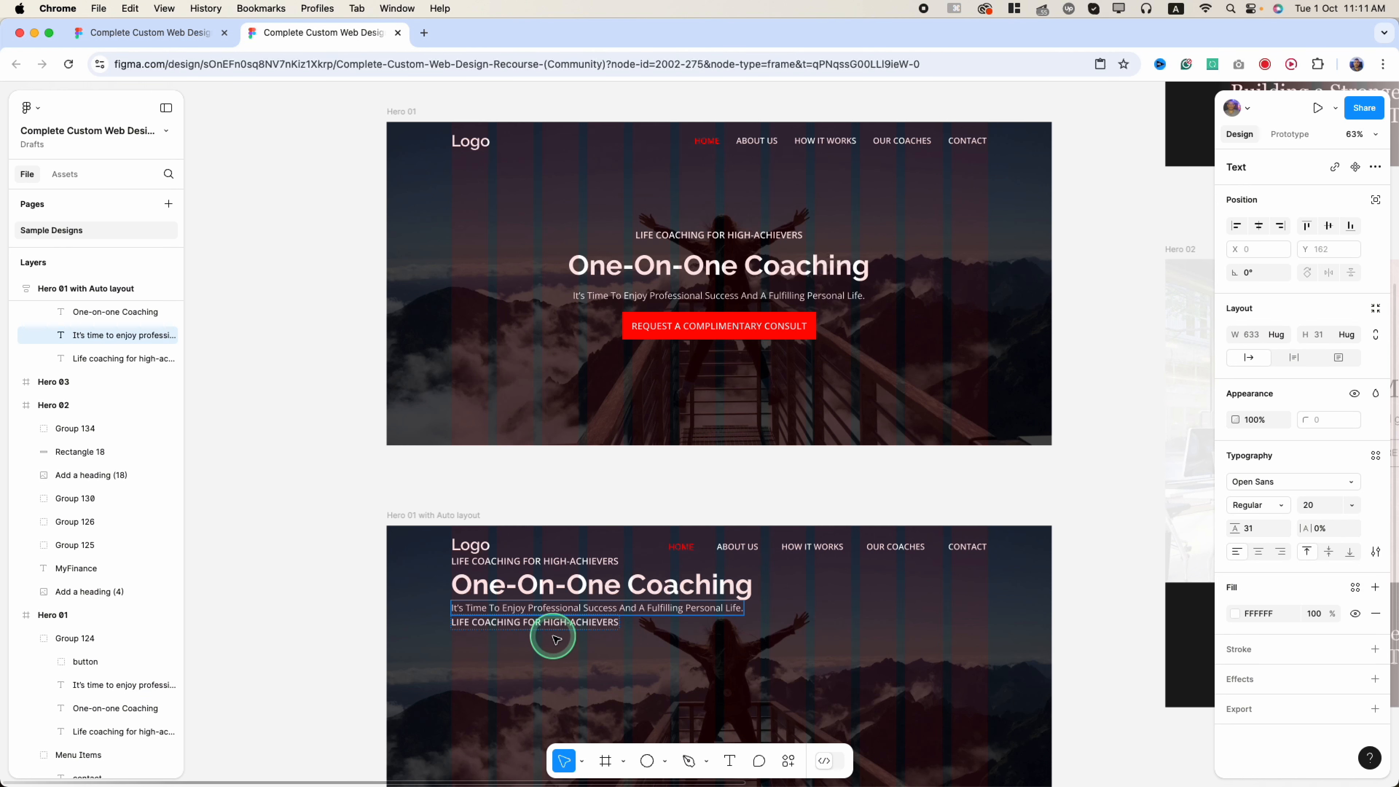
{"action": "left_click", "coordinate": [716, 326]}
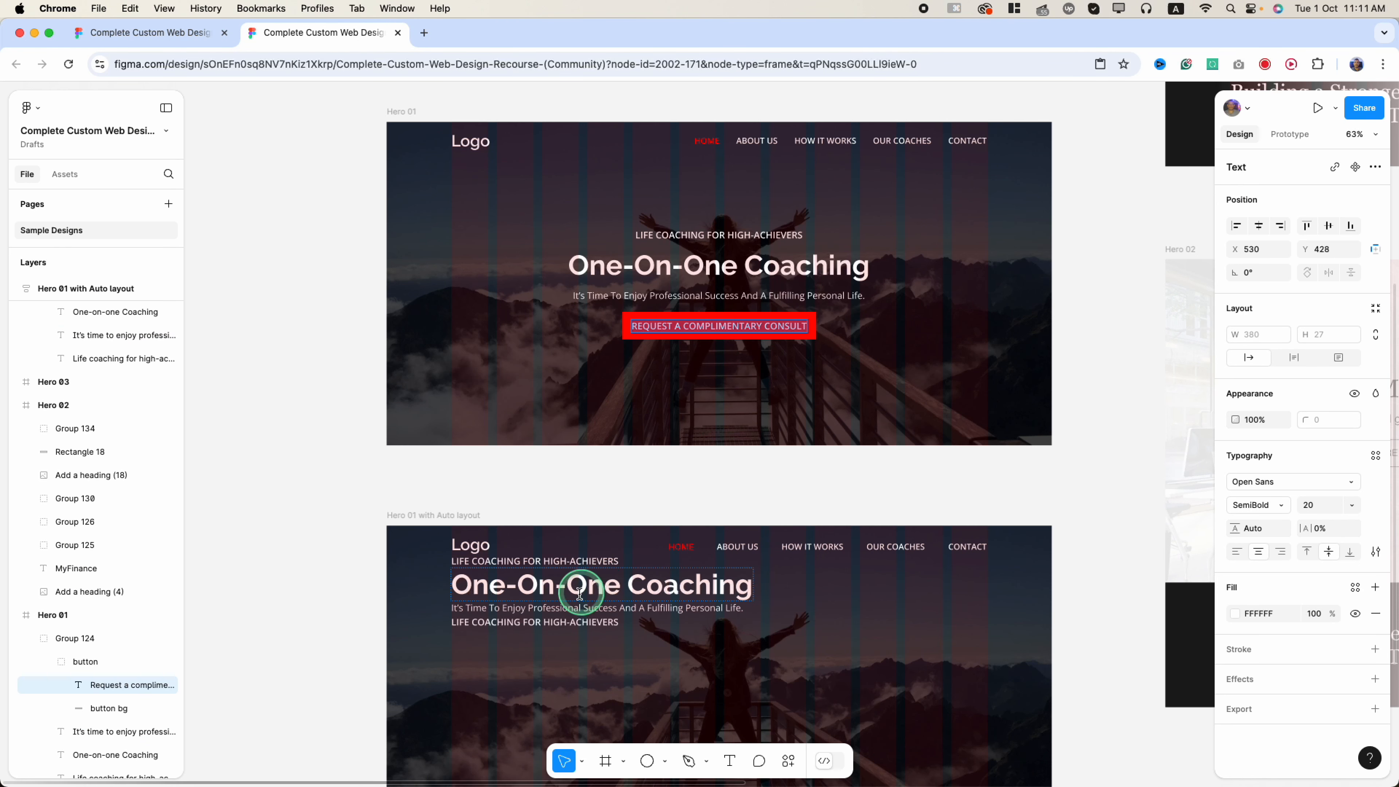
{"action": "left_click", "coordinate": [592, 622]}
{"action": "key", "text": "super+shift+r"}
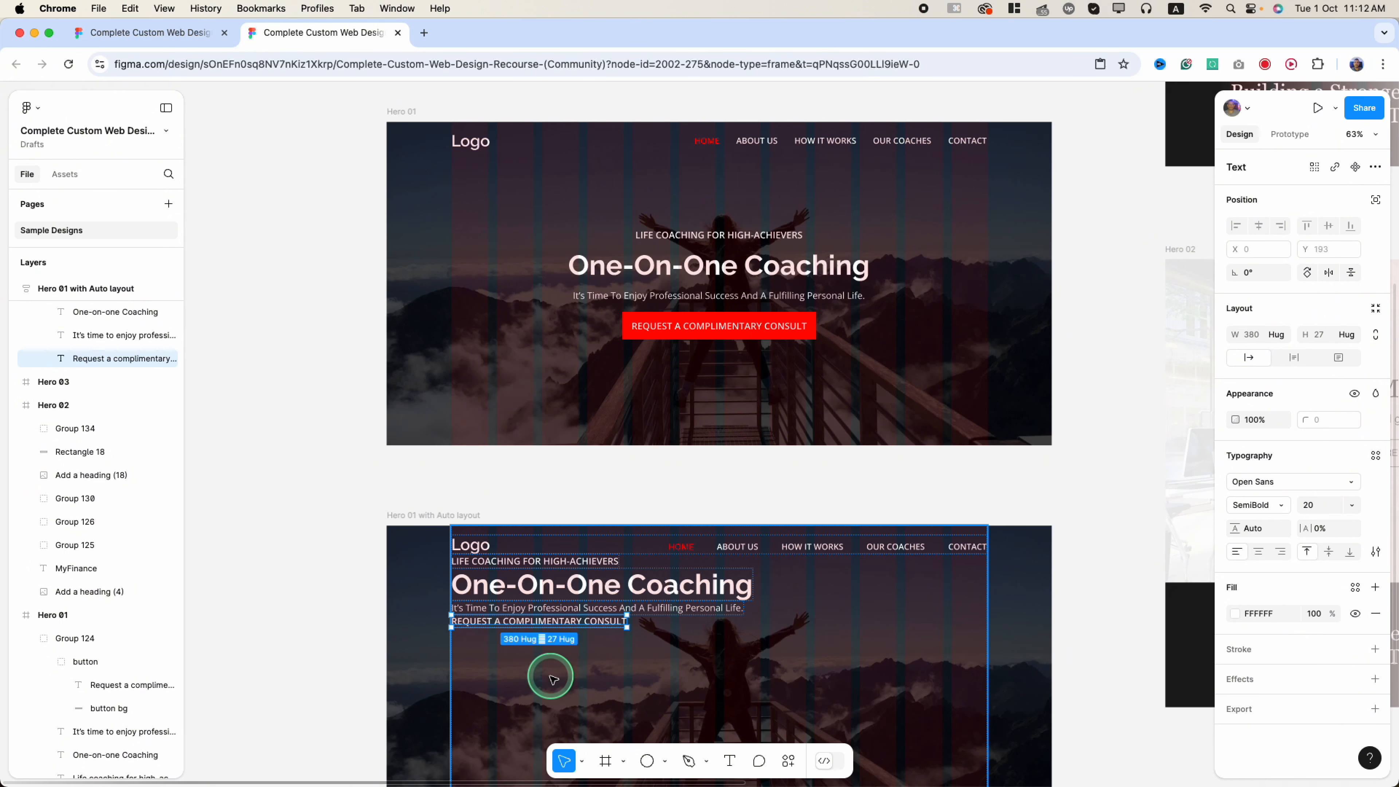
- Wrap the REQUEST A COMPLIMENTARY CONSULT label in a new auto-layout frame
{"action": "left_click", "coordinate": [641, 651]}
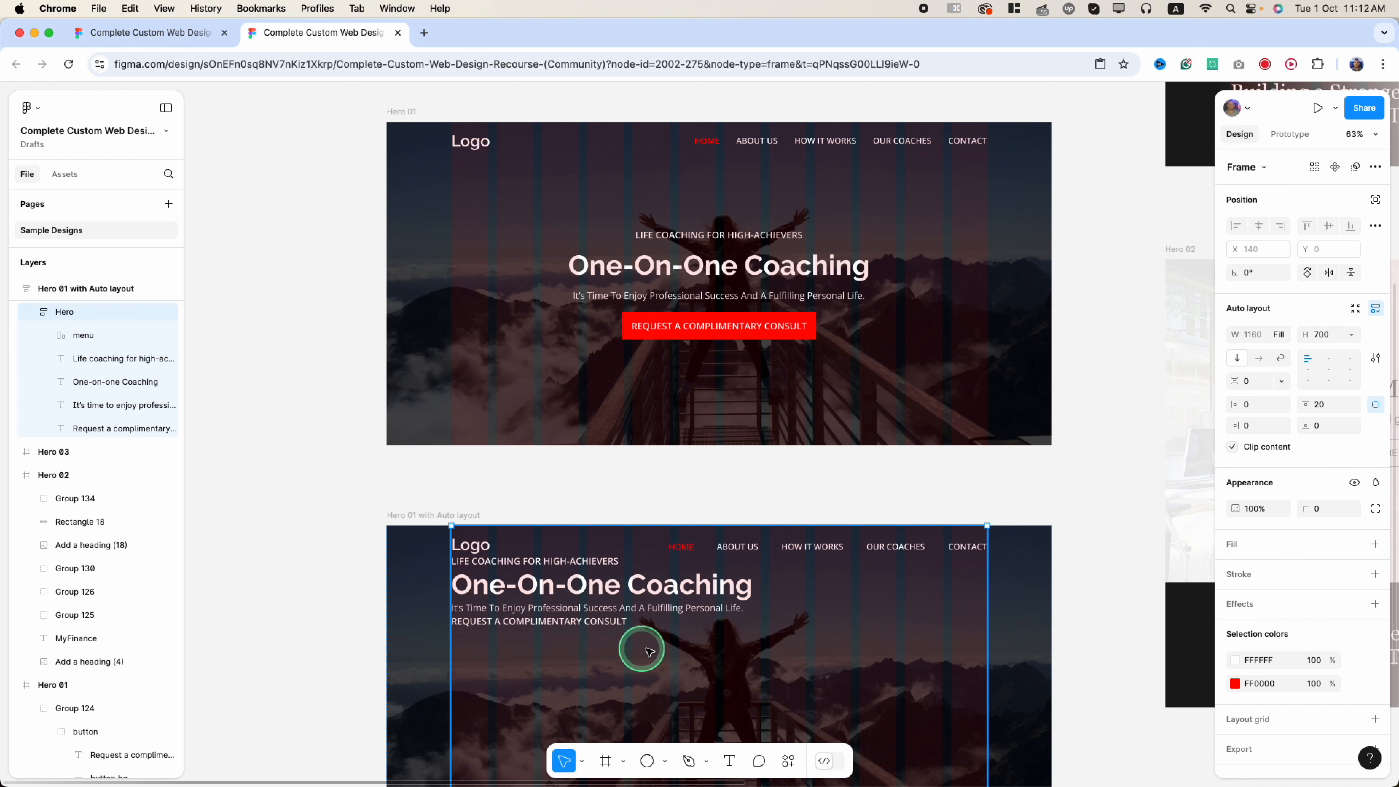
{"action": "left_click", "coordinate": [584, 621]}
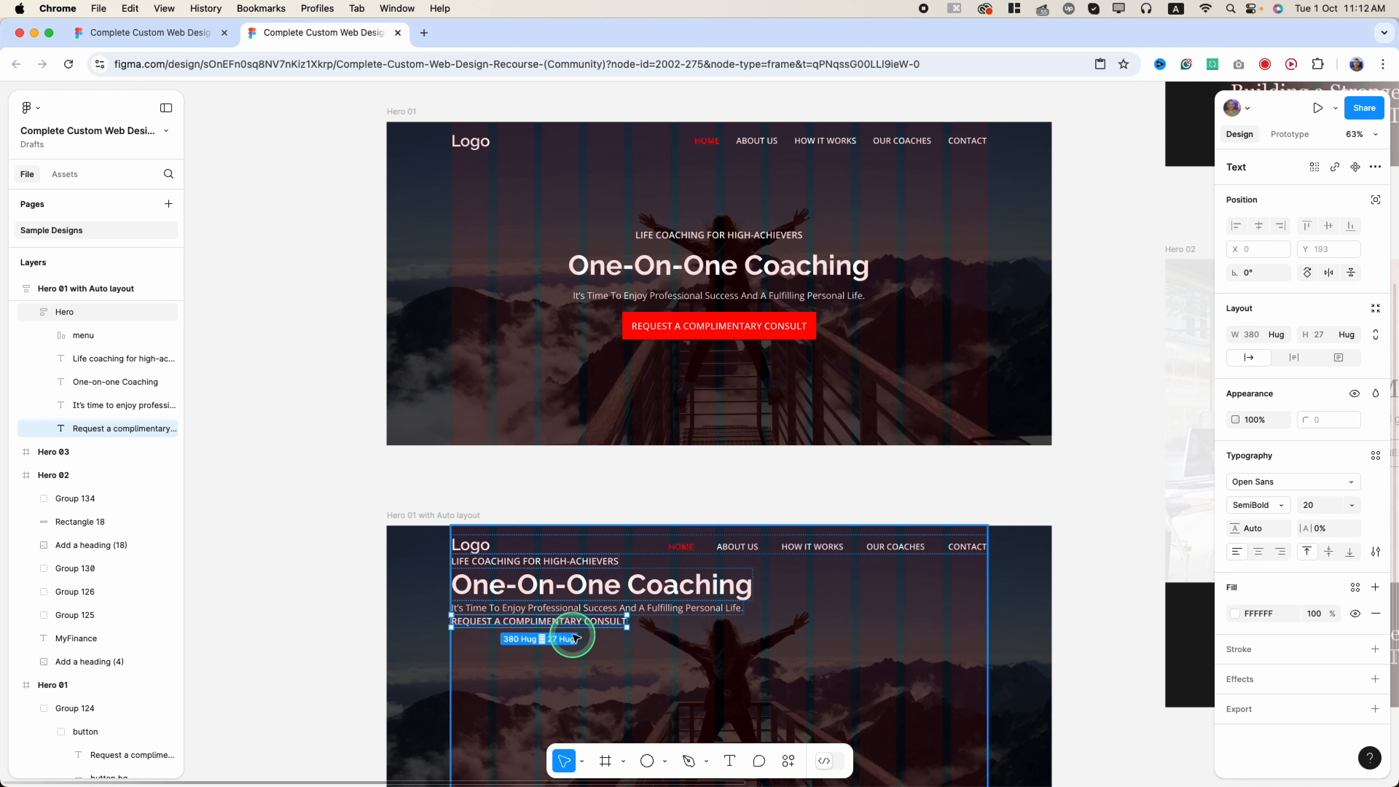
{"action": "scroll", "coordinate": [600, 685], "scroll_direction": "down", "scroll_amount": 3}
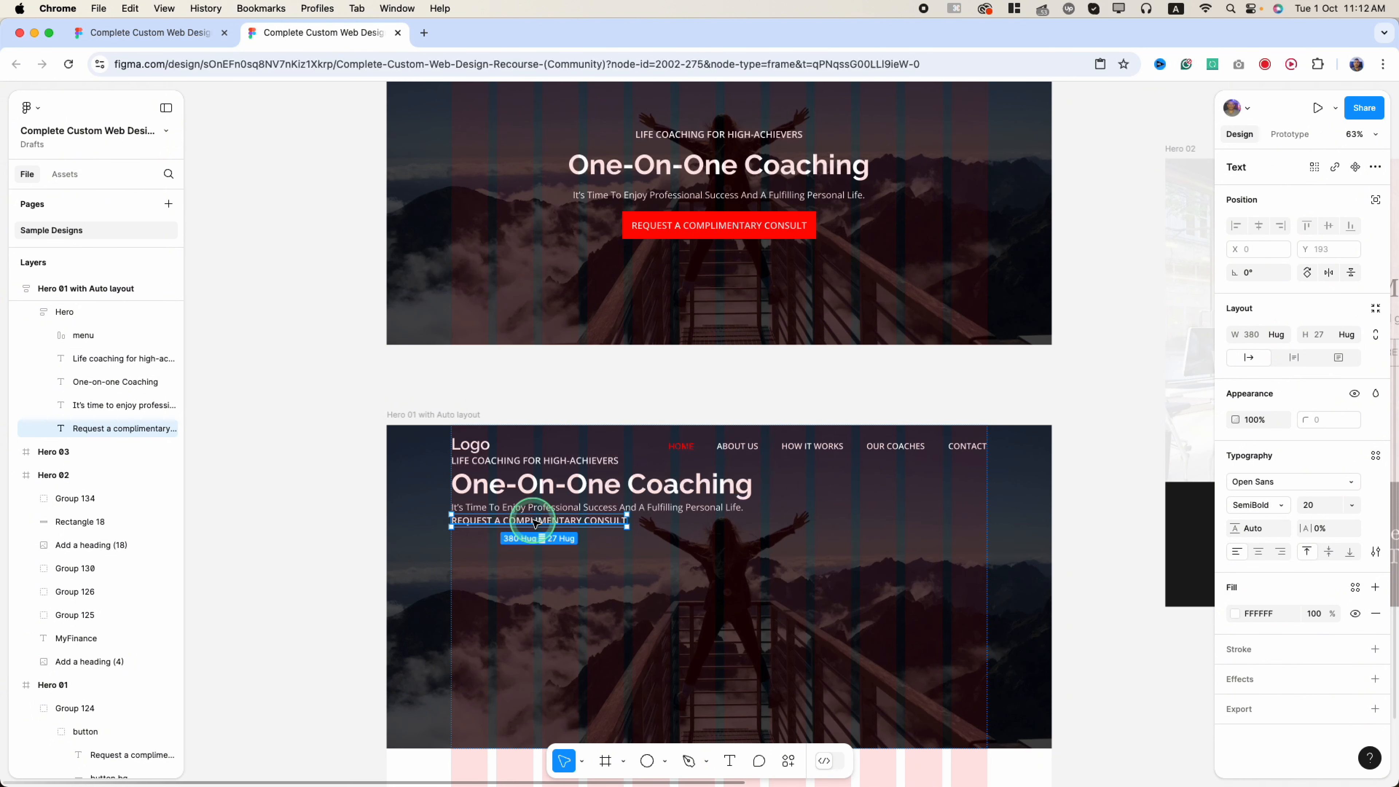
{"action": "key", "text": "shift+a"}
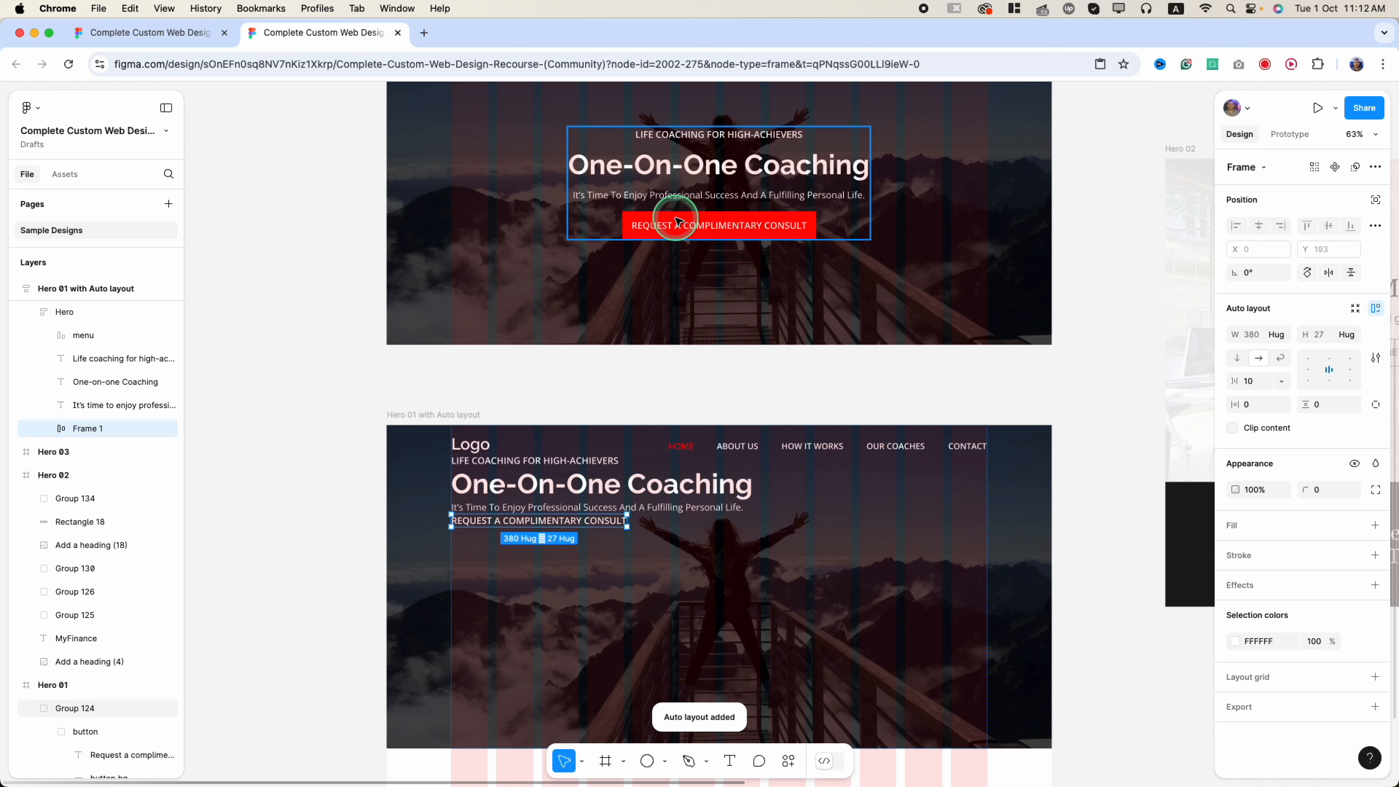
{"action": "left_click", "coordinate": [688, 226]}
{"action": "left_click", "coordinate": [688, 226]}
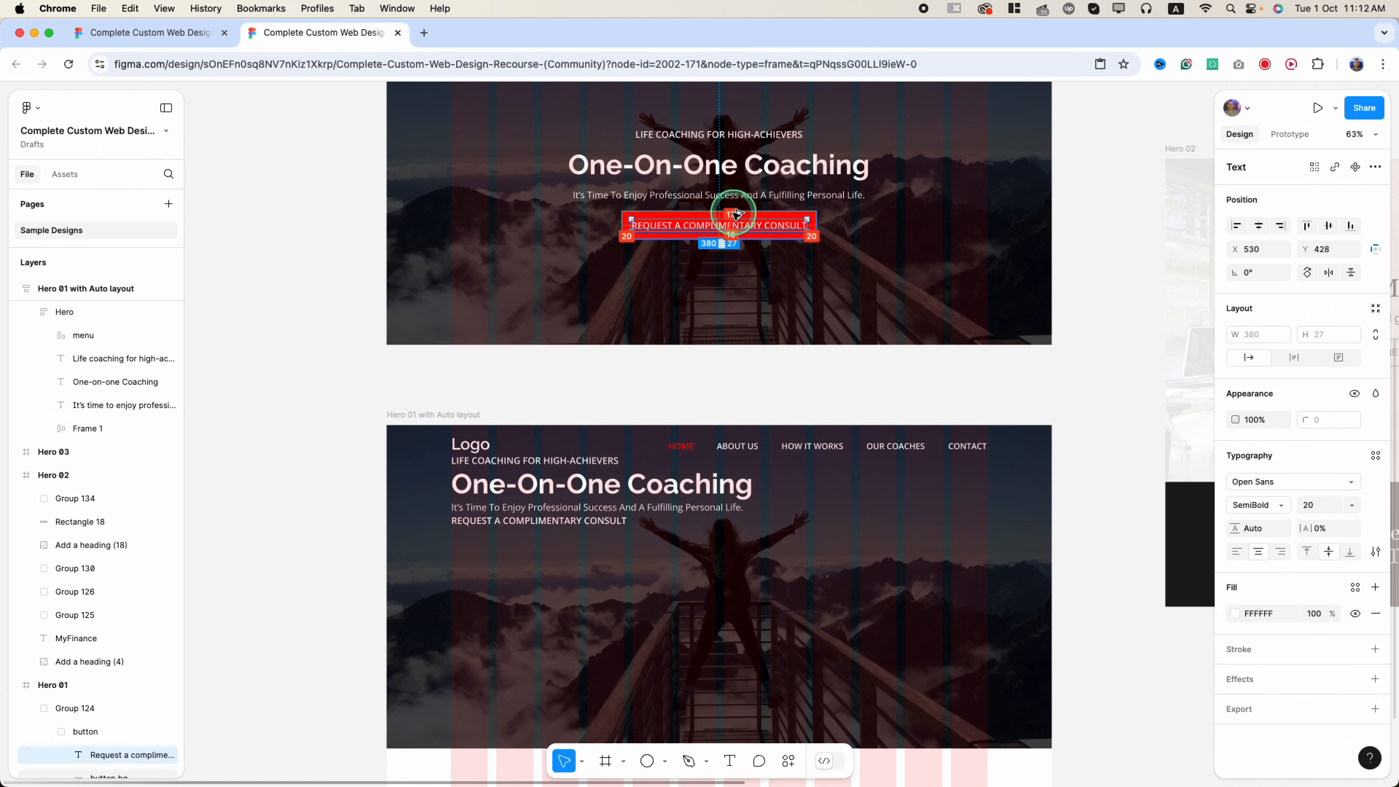
- Rename the new Frame 1 wrapper to 'btn'
{"action": "left_click", "coordinate": [556, 522]}
{"action": "left_click", "coordinate": [559, 525]}
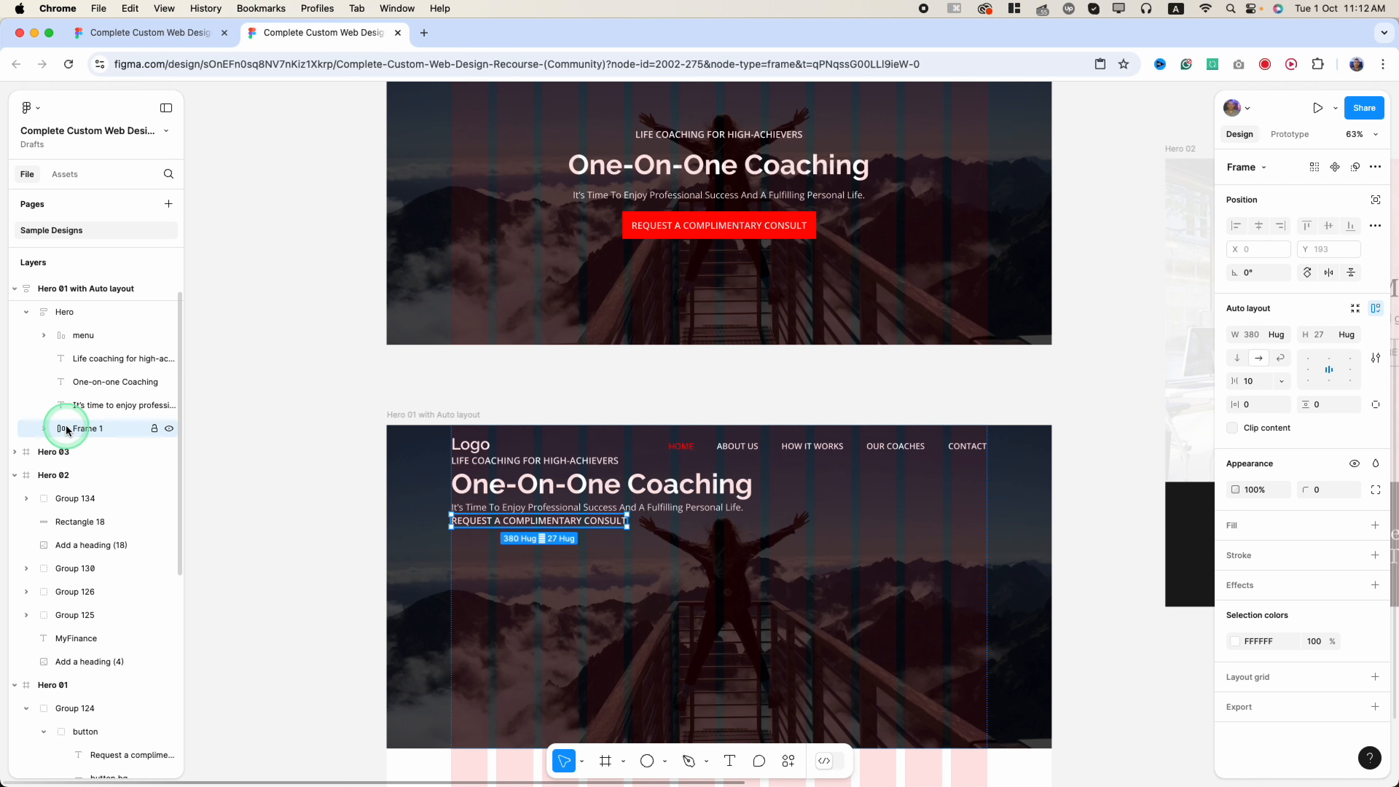
{"action": "left_click", "coordinate": [86, 433]}
{"action": "double_click", "coordinate": [86, 432]}
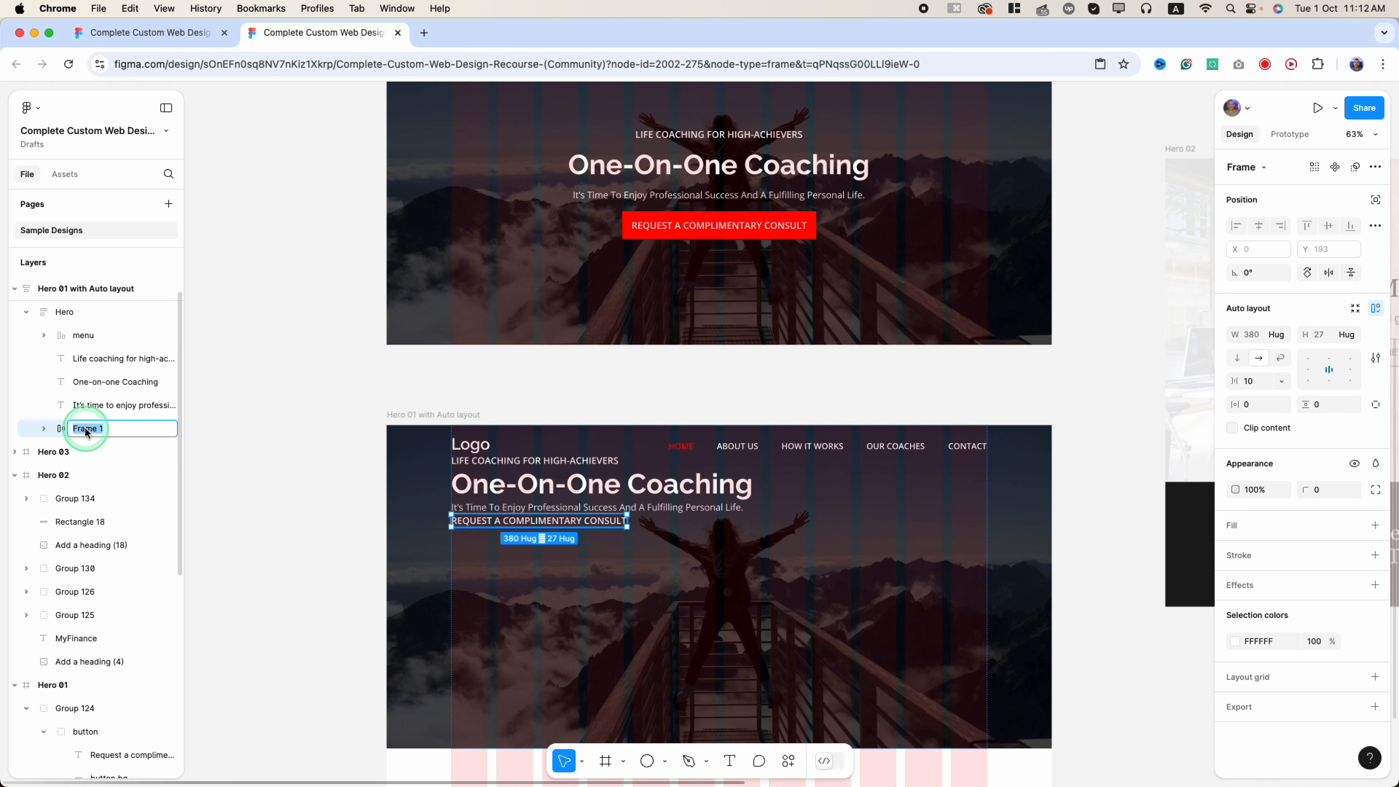
{"action": "type", "text": "btn"}
{"action": "key", "text": "Return"}
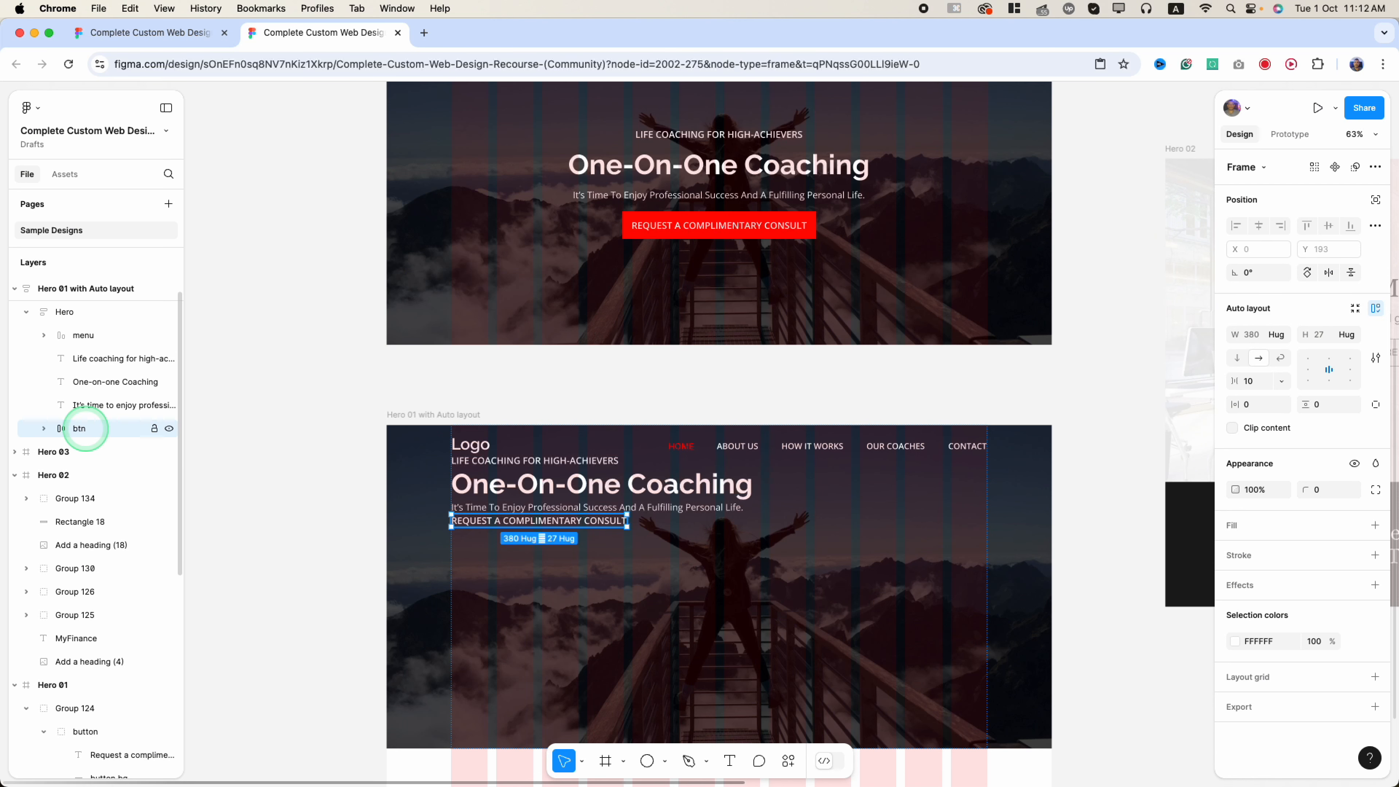
{"action": "left_click", "coordinate": [43, 428]}
- Set the btn frame's padding to 20 horizontal and 16 vertical
{"action": "left_click", "coordinate": [43, 428]}
{"action": "left_click", "coordinate": [1250, 408]}
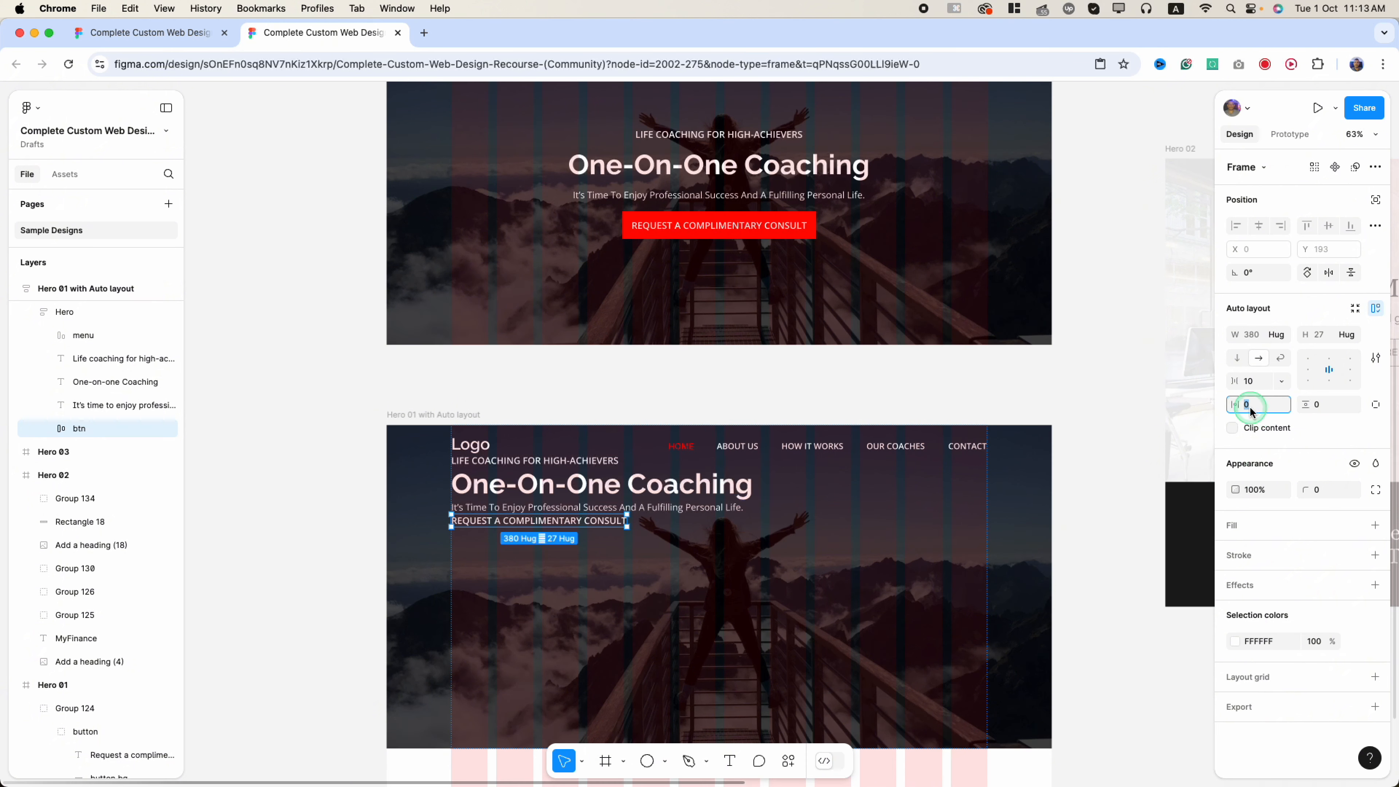
{"action": "key", "text": "Return"}
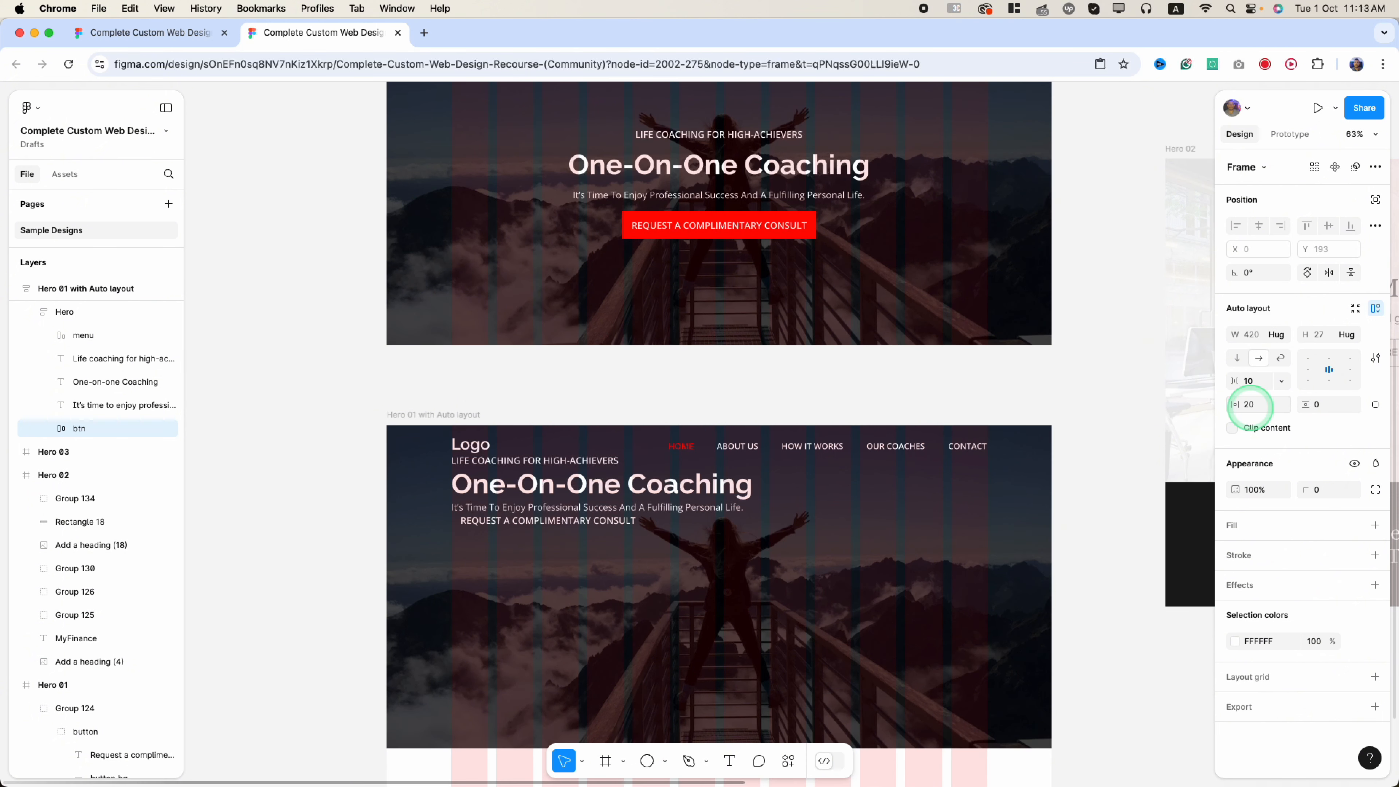
{"action": "key", "text": "Tab"}
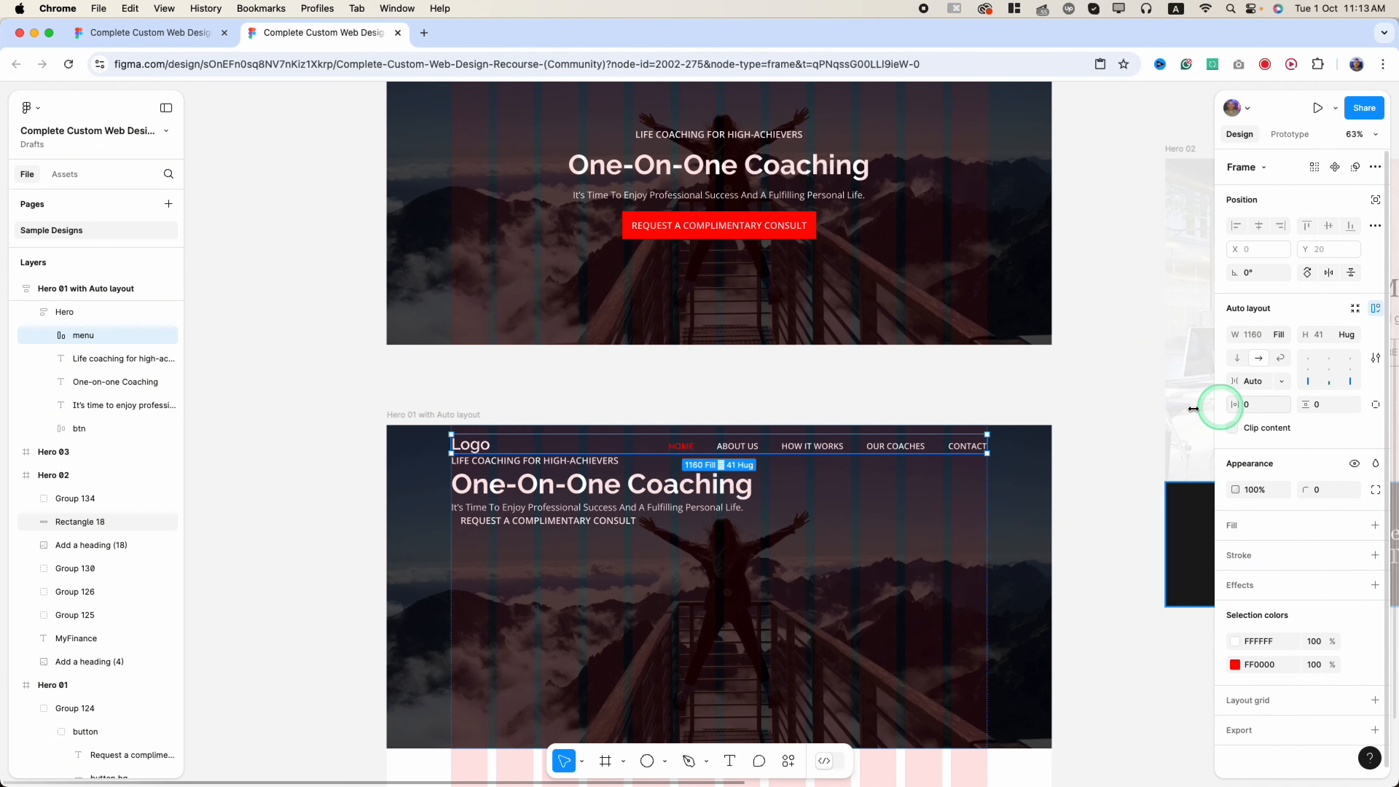
{"action": "left_click", "coordinate": [583, 553]}
{"action": "left_click", "coordinate": [1339, 405]}
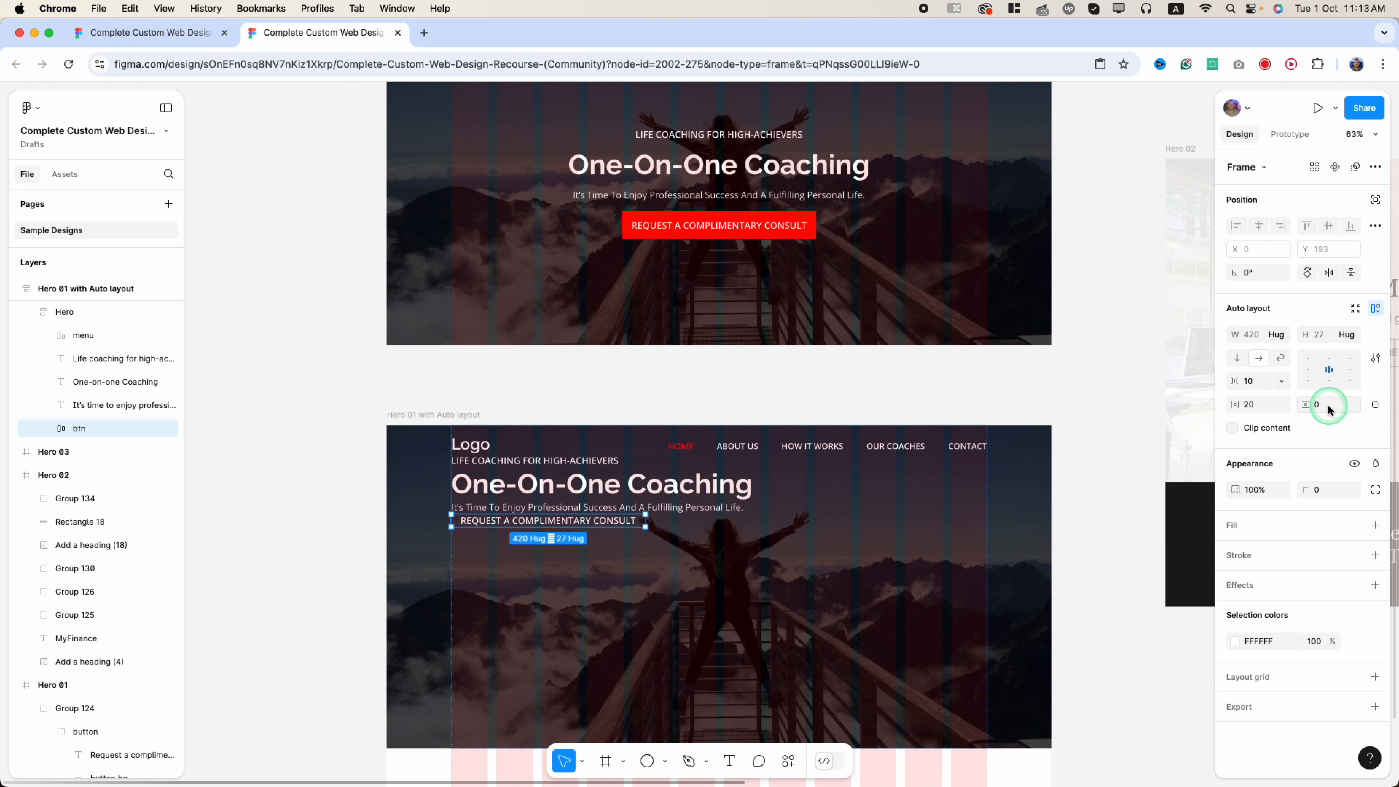
{"action": "type", "text": "16"}
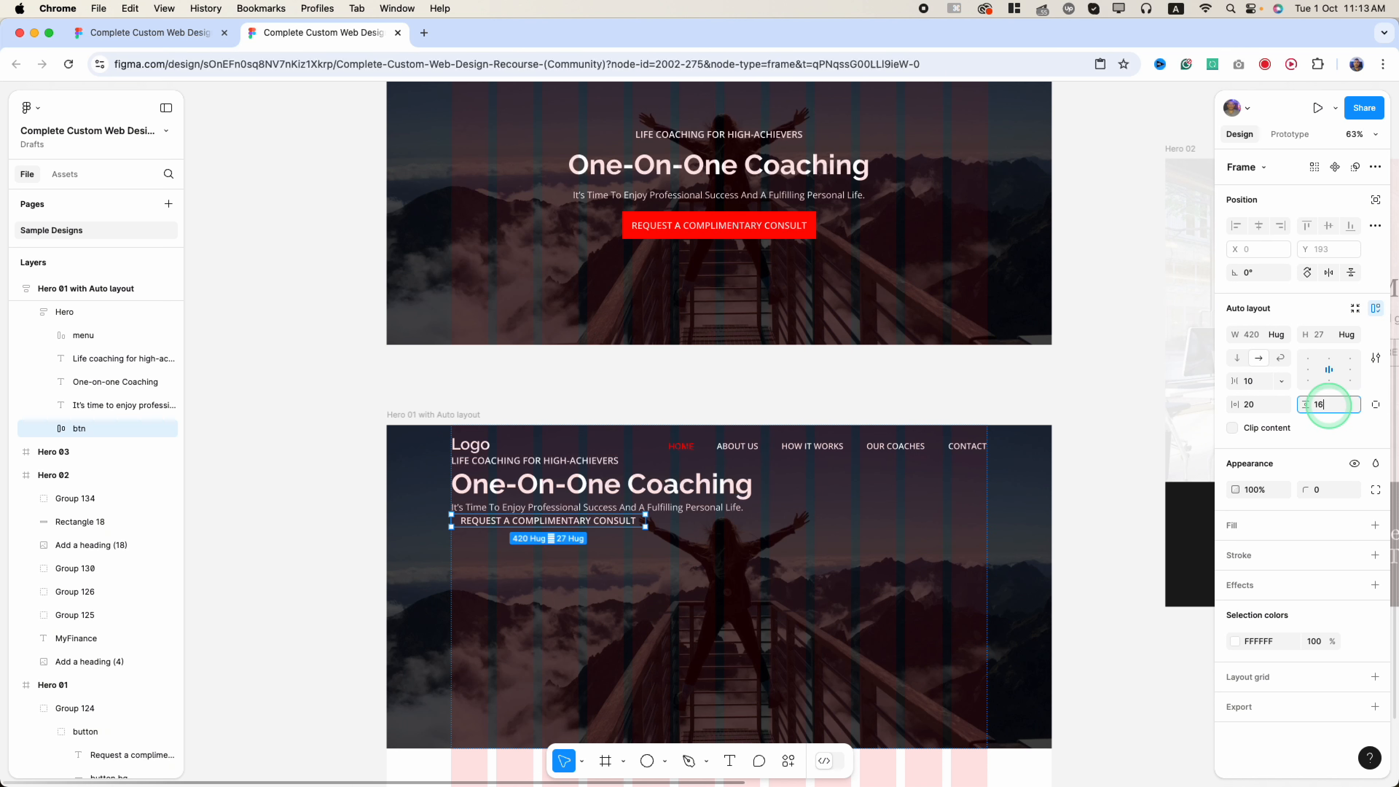
{"action": "key", "text": "Return"}
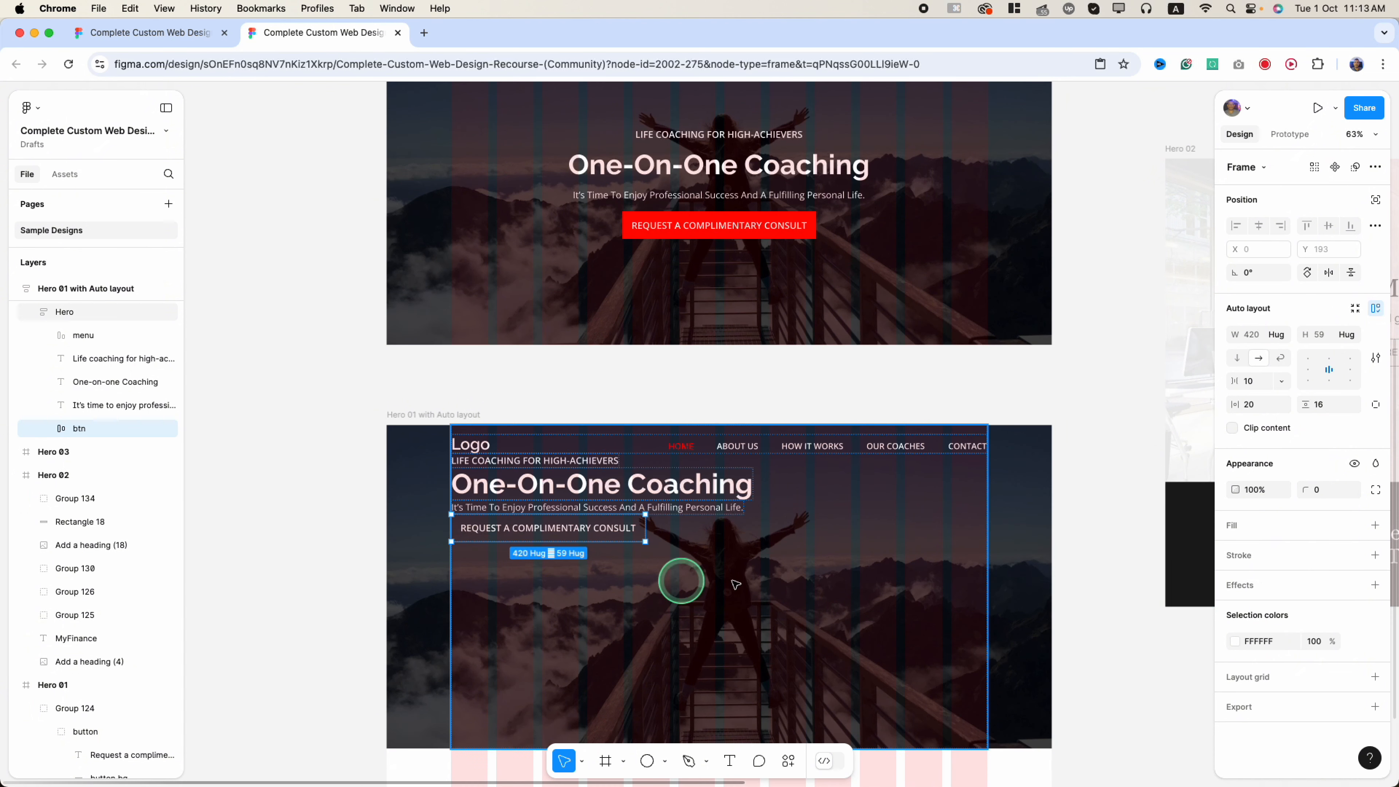
- Add a fill to btn and eyedrop the FF0000 red from the Hero 01 button
{"action": "left_click", "coordinate": [1375, 527]}
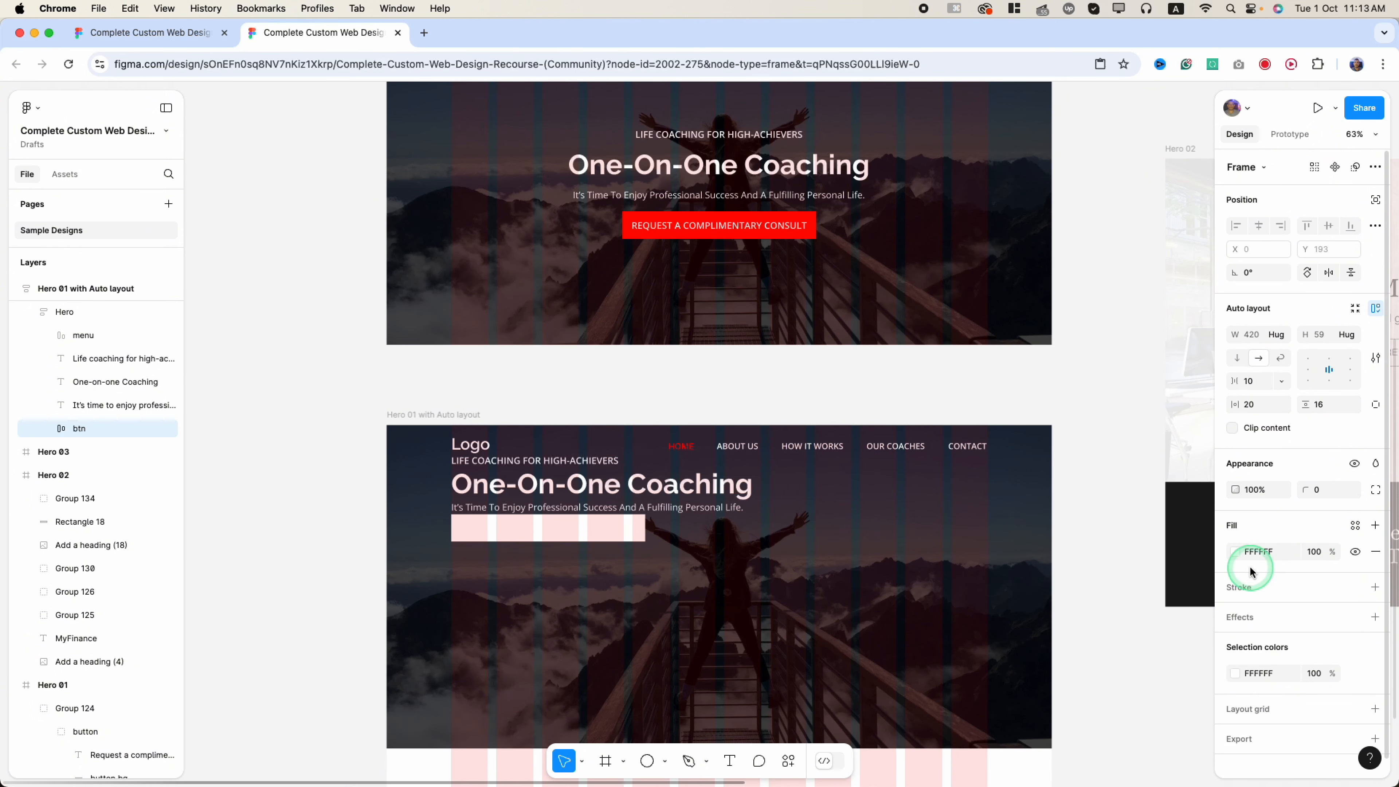
{"action": "left_click", "coordinate": [1235, 551]}
{"action": "left_click", "coordinate": [1059, 621]}
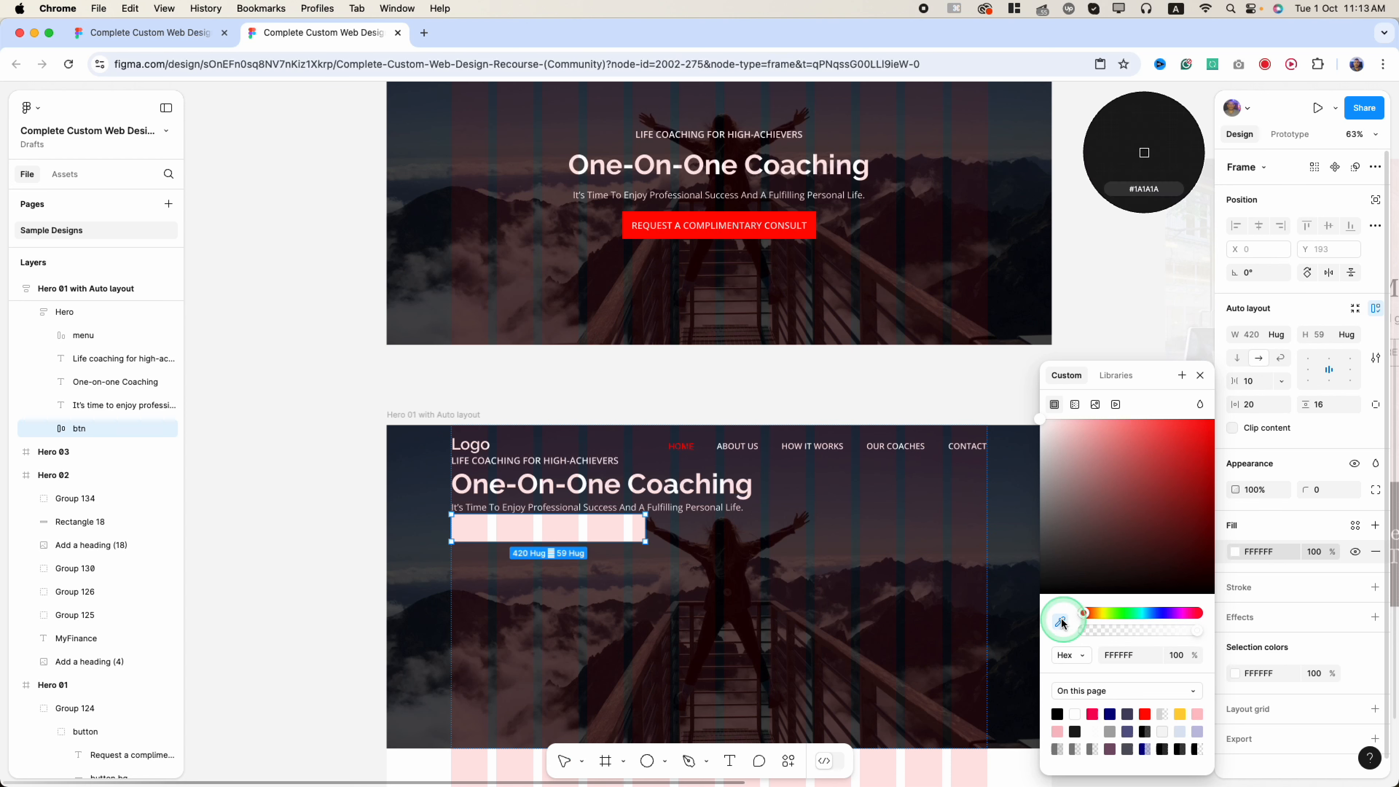
{"action": "left_click", "coordinate": [803, 212]}
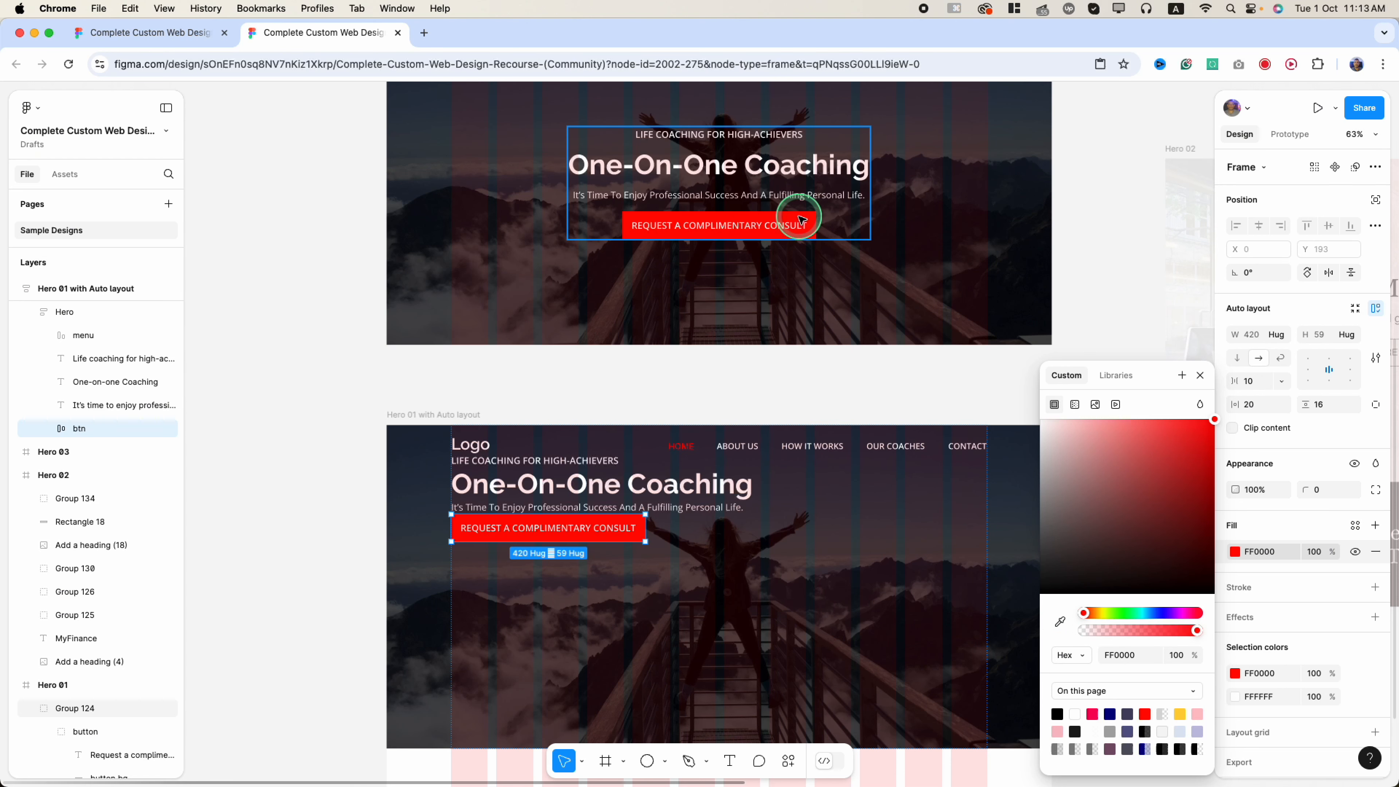
{"action": "left_click", "coordinate": [674, 618]}
{"action": "double_click", "coordinate": [601, 520]}
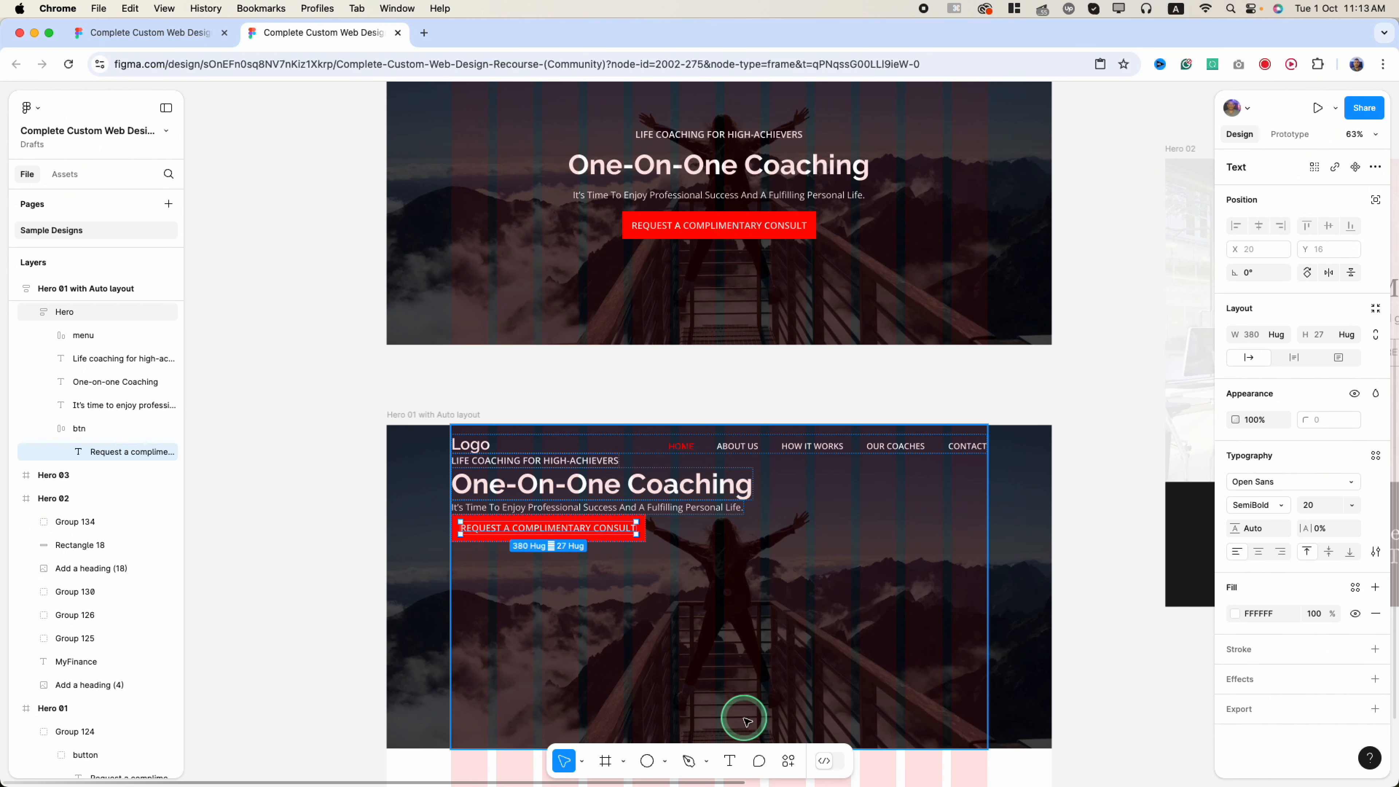
{"action": "left_click", "coordinate": [741, 666]}
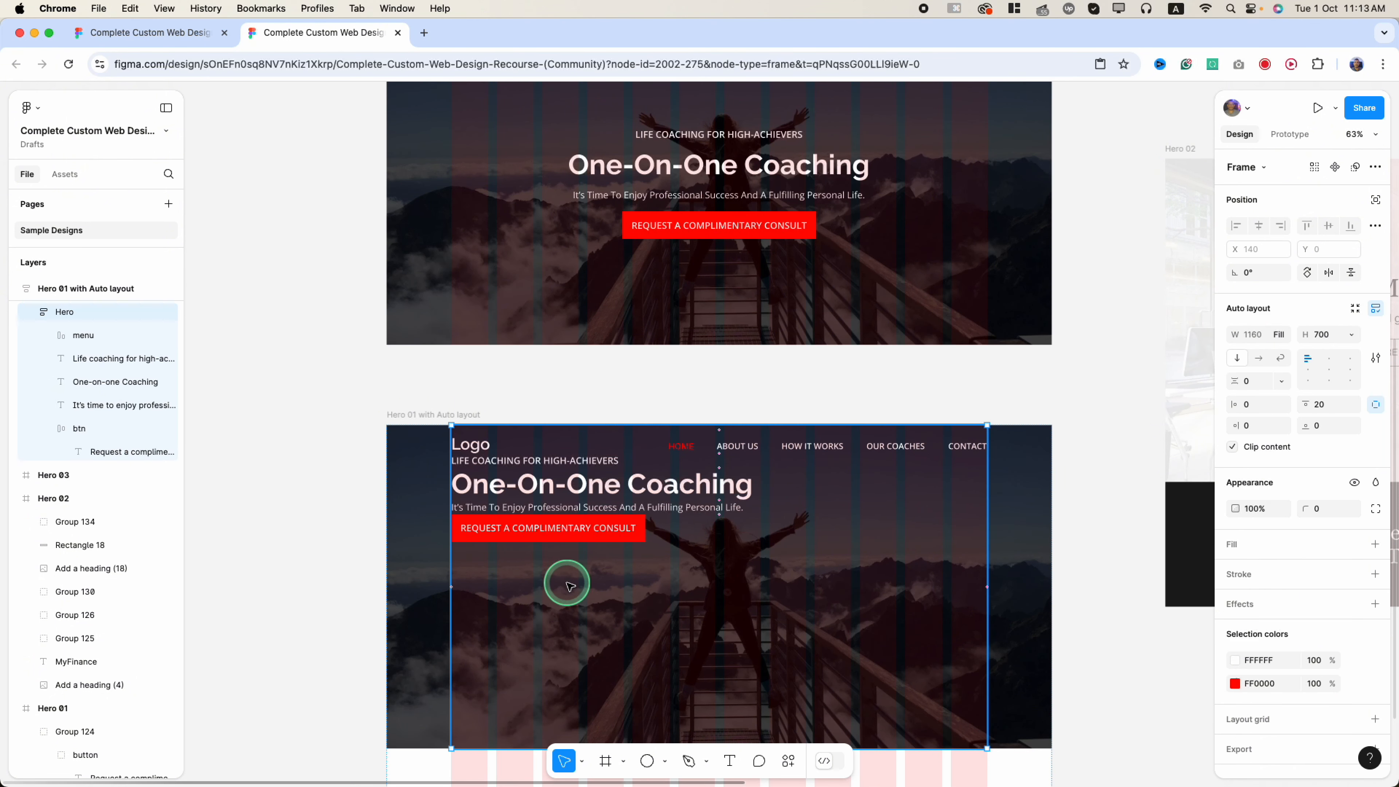
{"action": "left_click", "coordinate": [695, 135]}
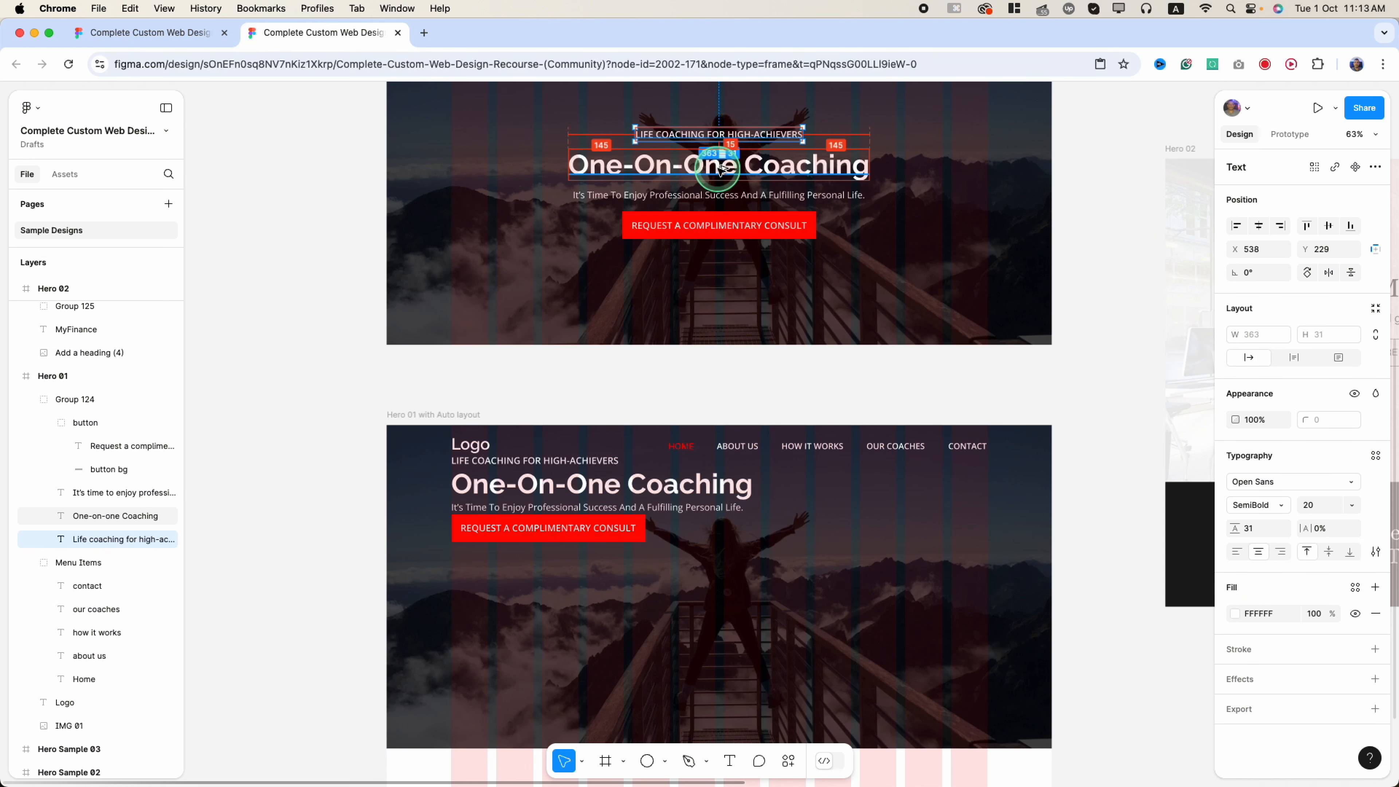
{"action": "left_click", "coordinate": [724, 194]}
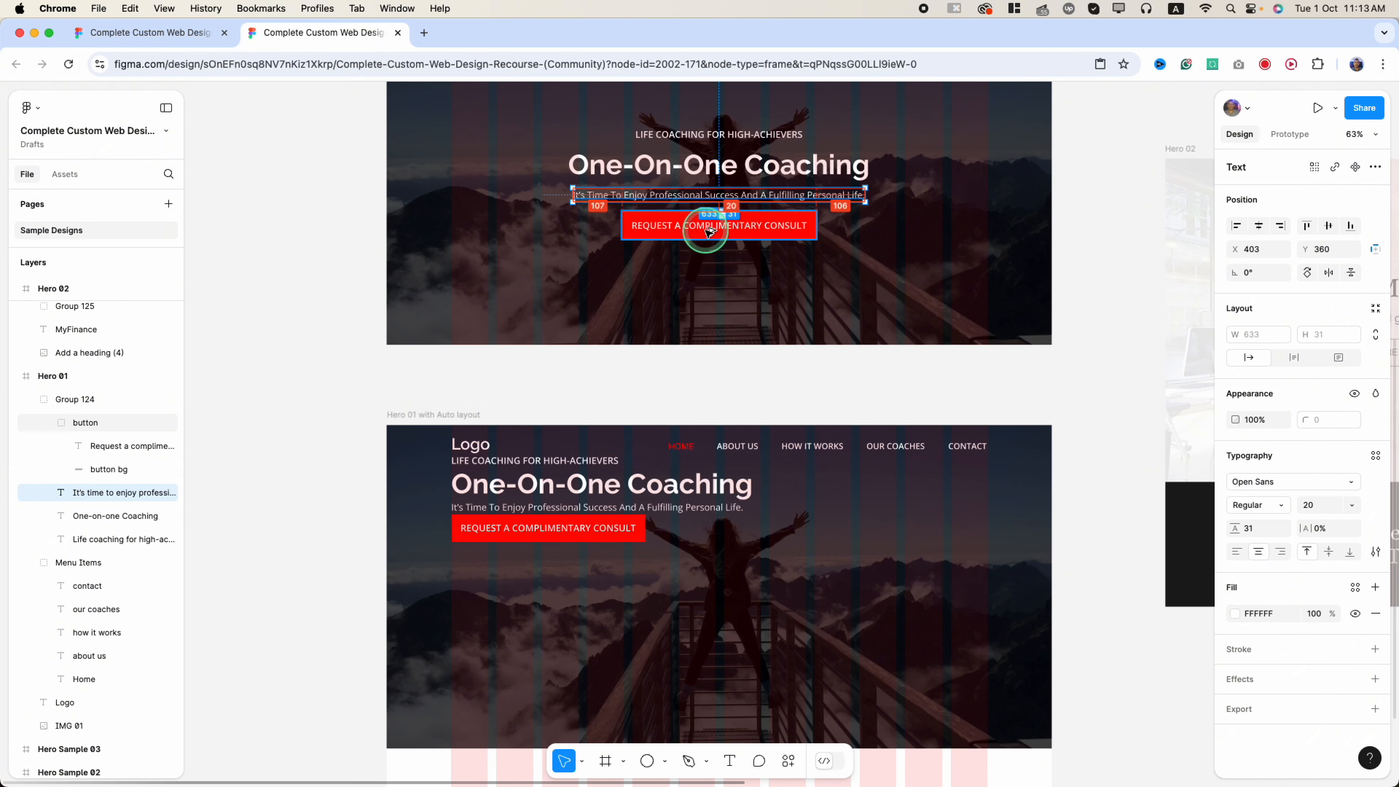
{"action": "left_click", "coordinate": [598, 513]}
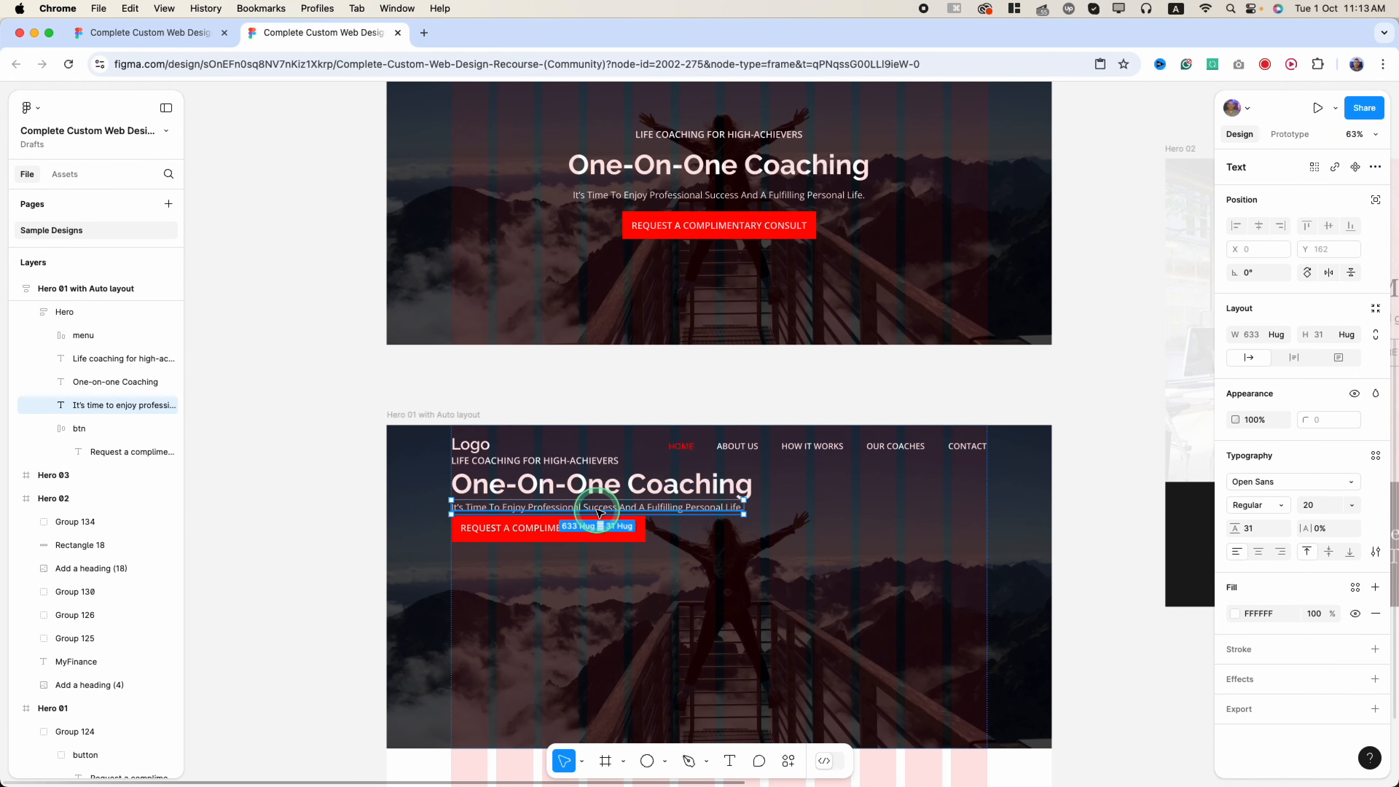
{"action": "left_click", "coordinate": [561, 480], "text": "shift"}
{"action": "left_click", "coordinate": [559, 463], "text": "shift"}
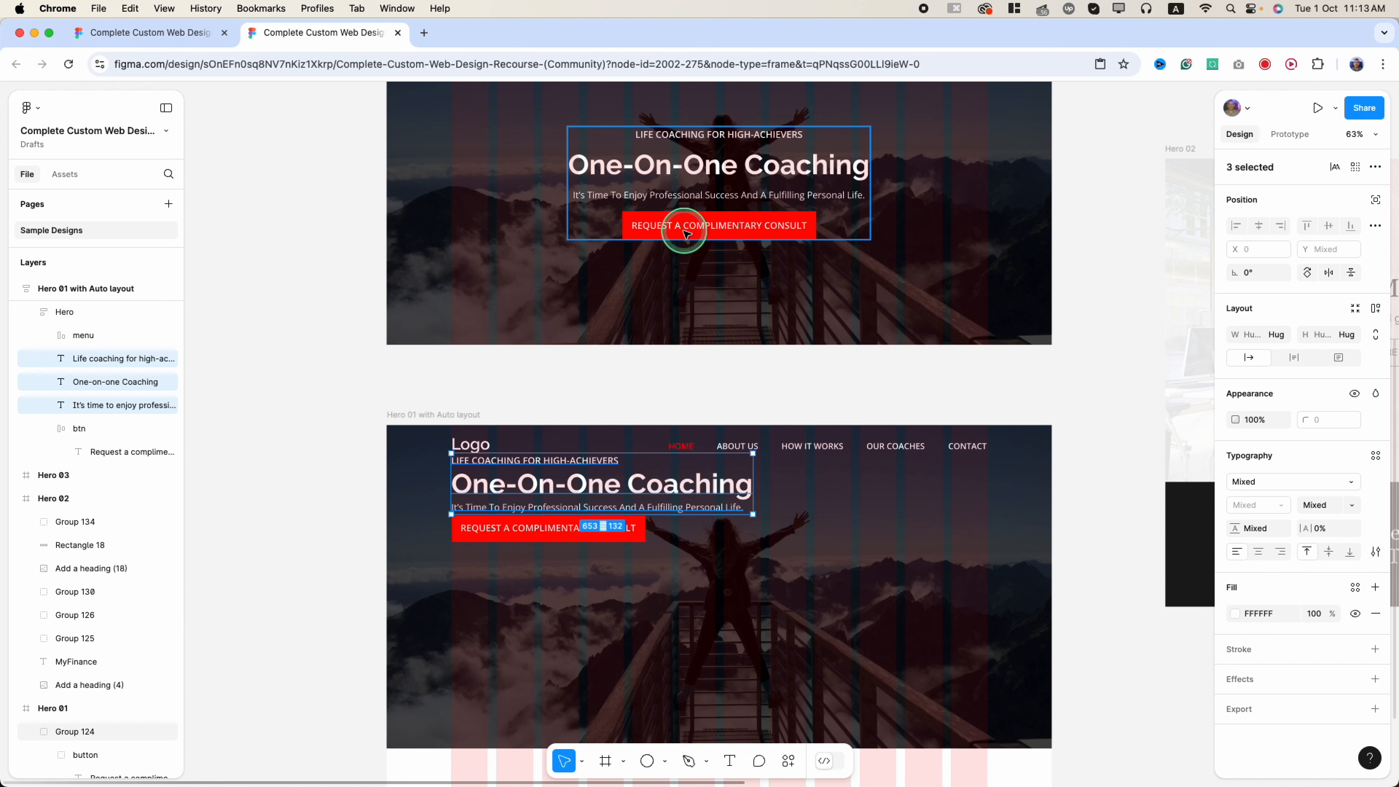
- Wrap the button, subtitle, heading and tagline in an auto-layout frame named cta
{"action": "left_click", "coordinate": [592, 529]}
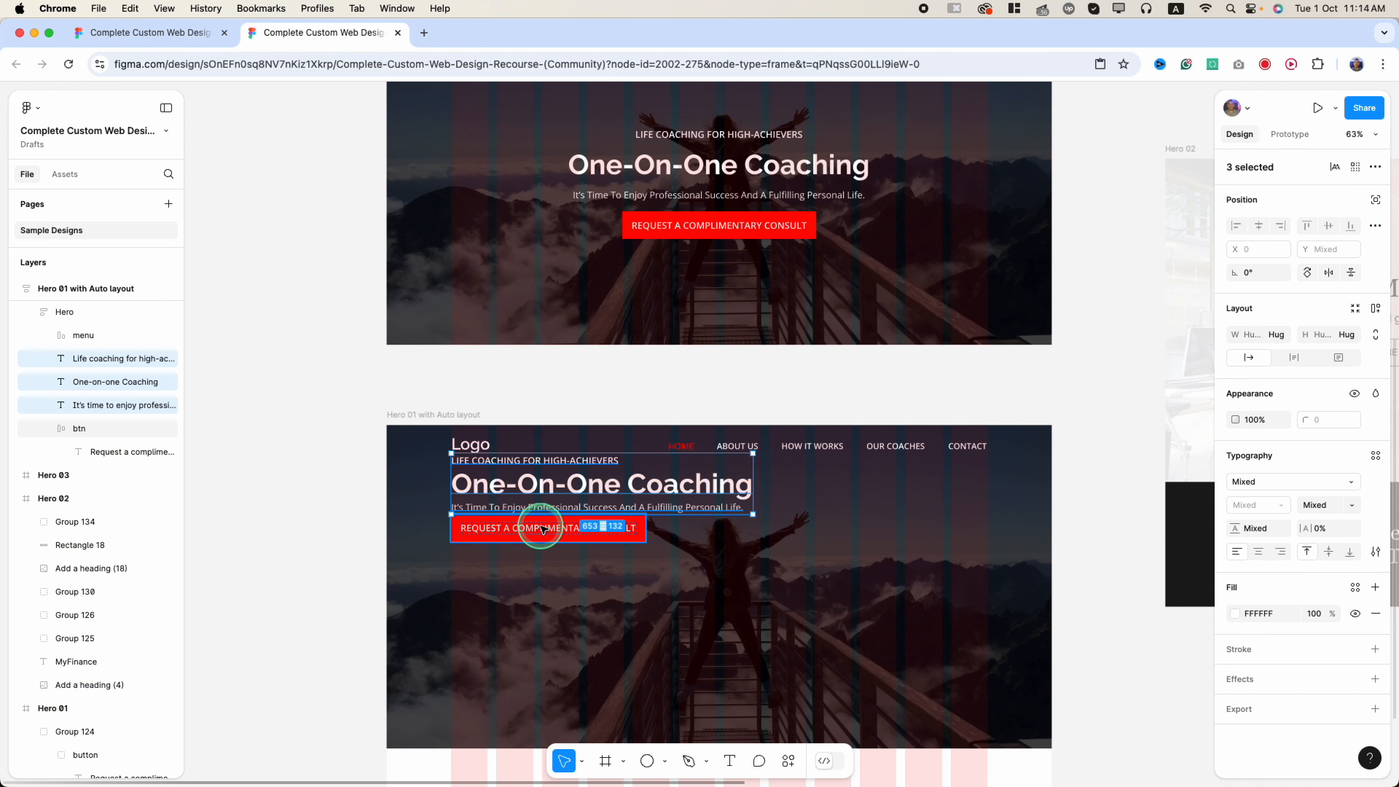
{"action": "left_click", "coordinate": [582, 508], "text": "shift"}
{"action": "left_click", "coordinate": [579, 486], "text": "shift"}
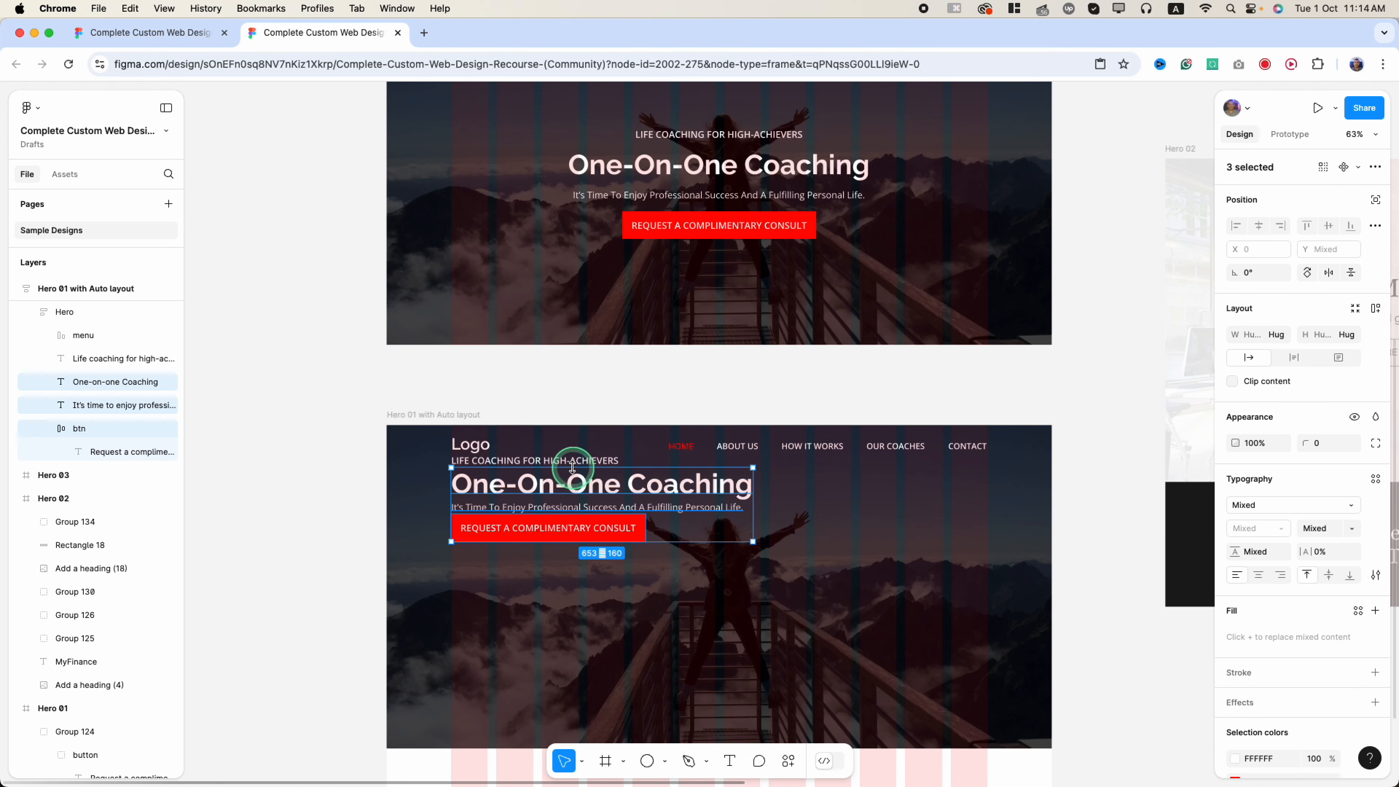
{"action": "left_click", "coordinate": [570, 462], "text": "shift"}
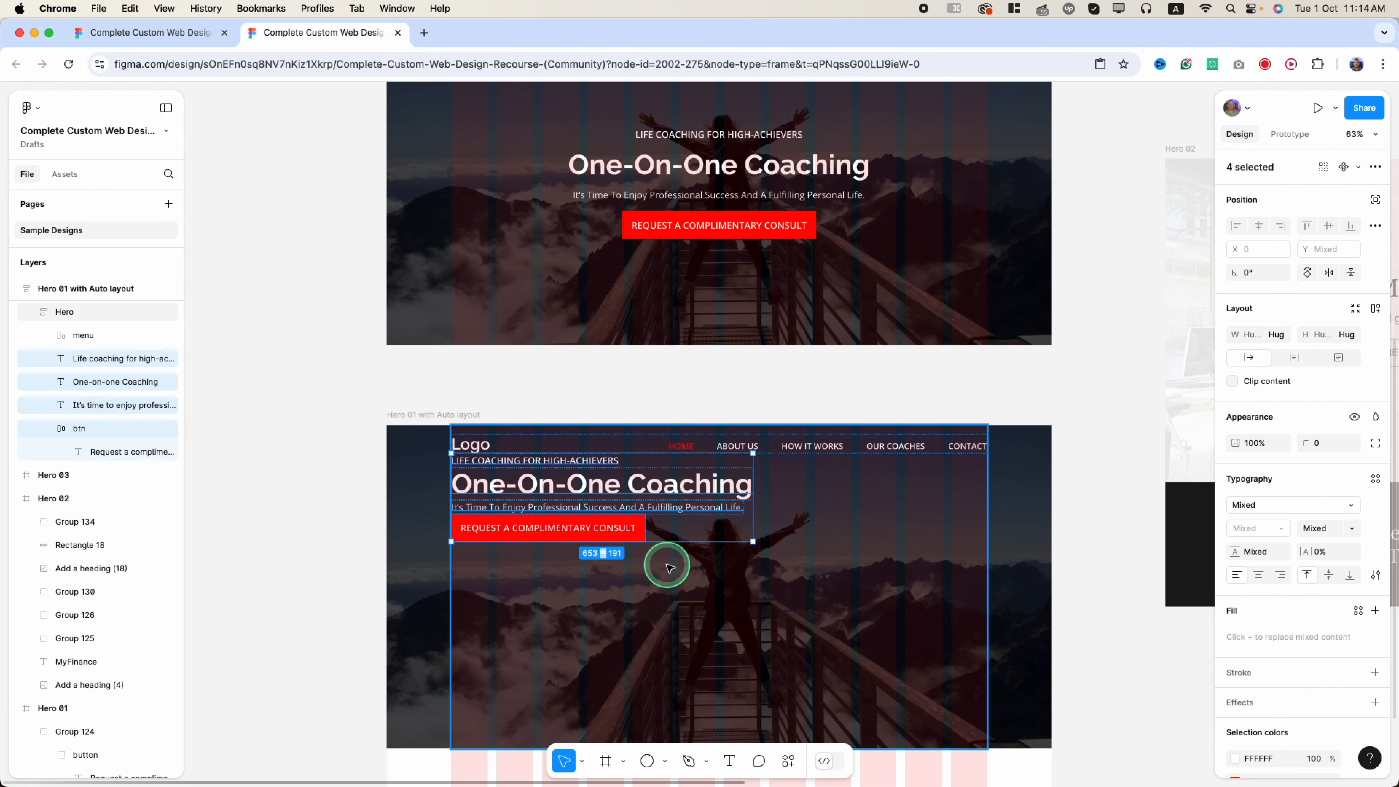
{"action": "key", "text": "shift+a"}
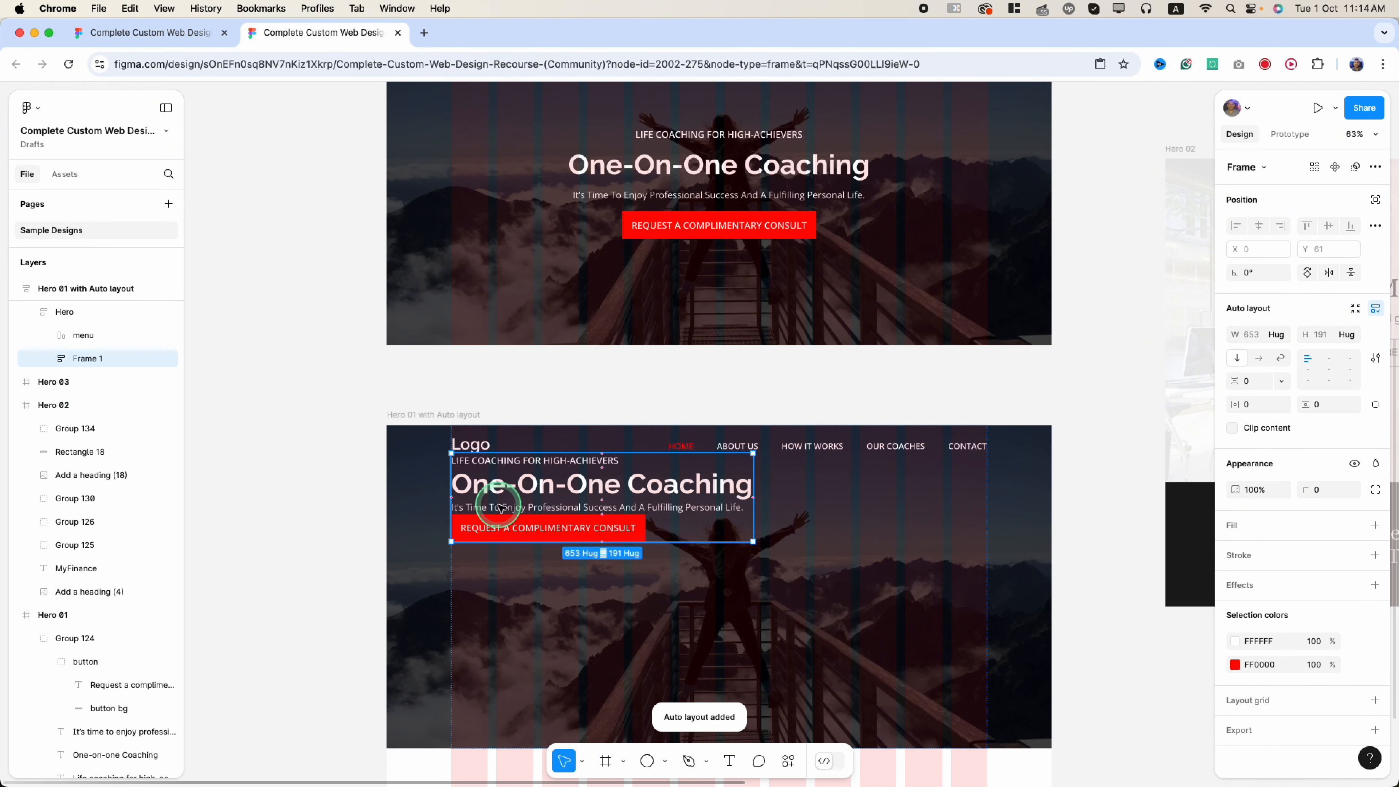
{"action": "double_click", "coordinate": [94, 363]}
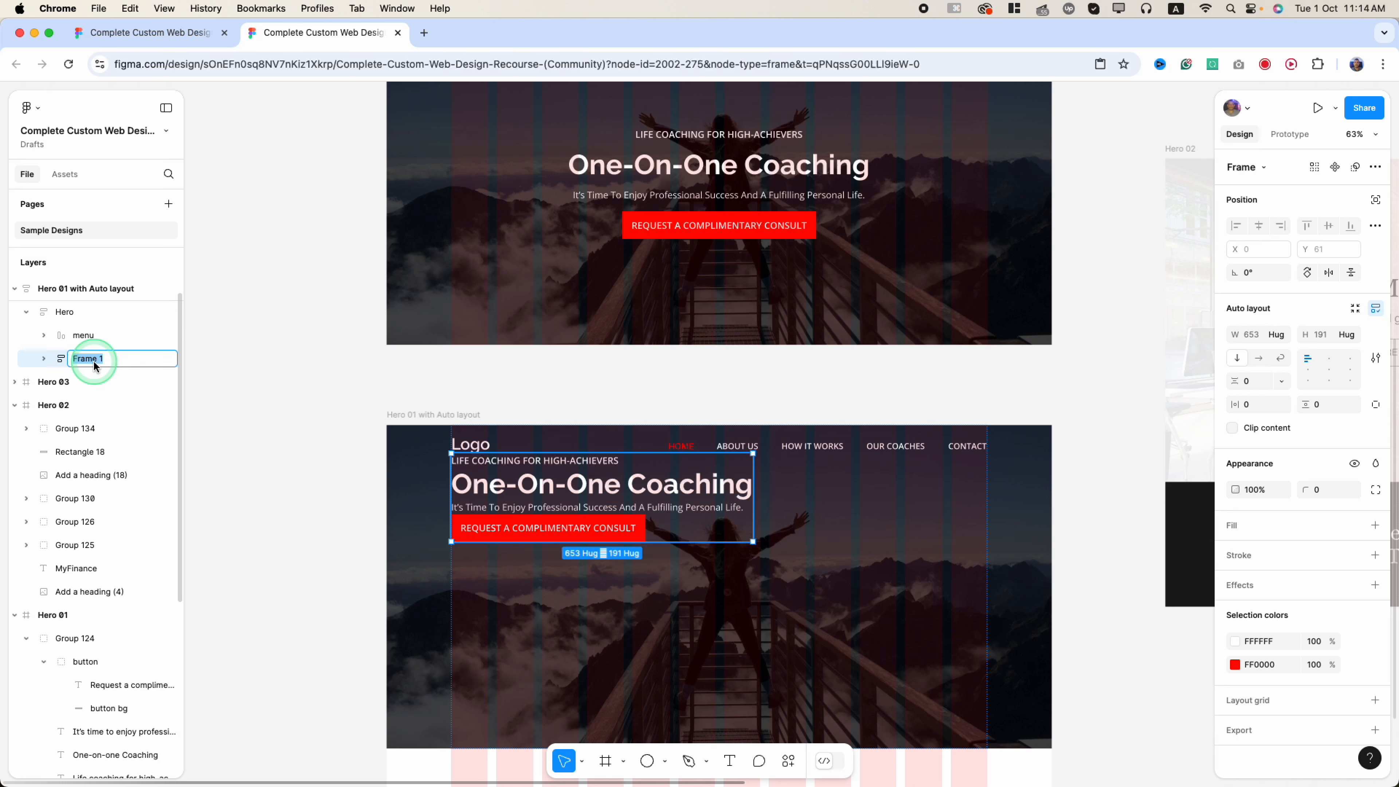
{"action": "key", "text": "Return"}
- Centre-align the contents of the cta frame
{"action": "left_click", "coordinate": [681, 475]}
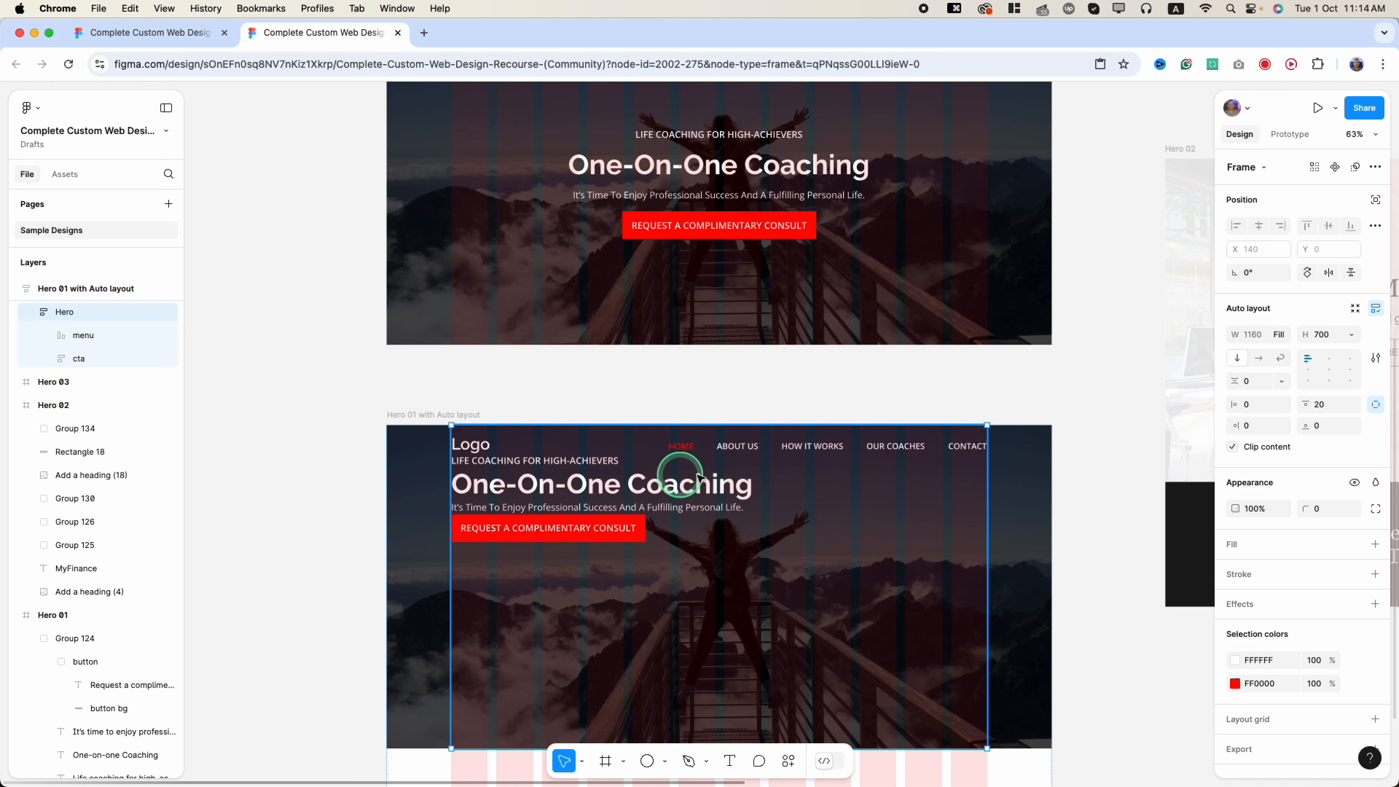
{"action": "left_click", "coordinate": [567, 514]}
{"action": "left_click", "coordinate": [565, 513]}
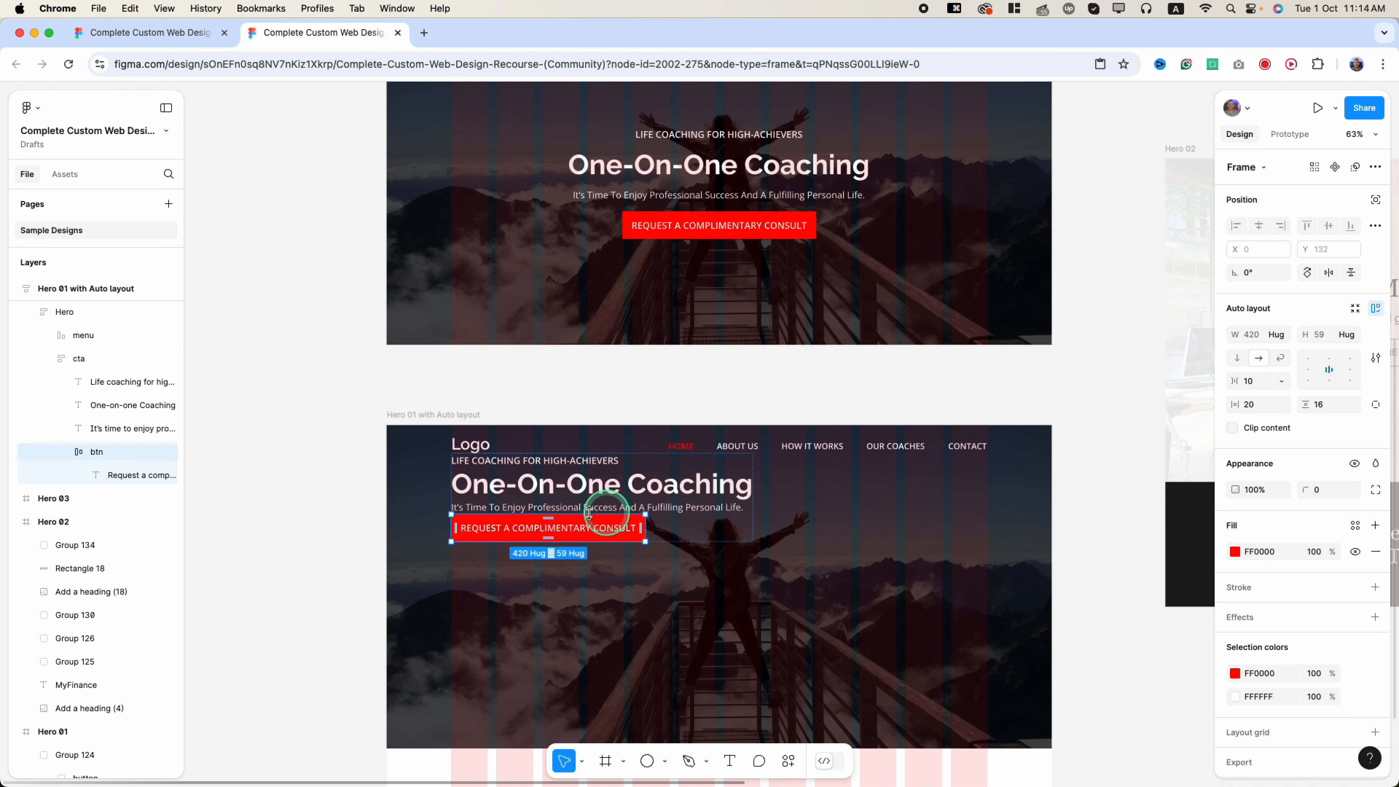
{"action": "key", "text": "Escape"}
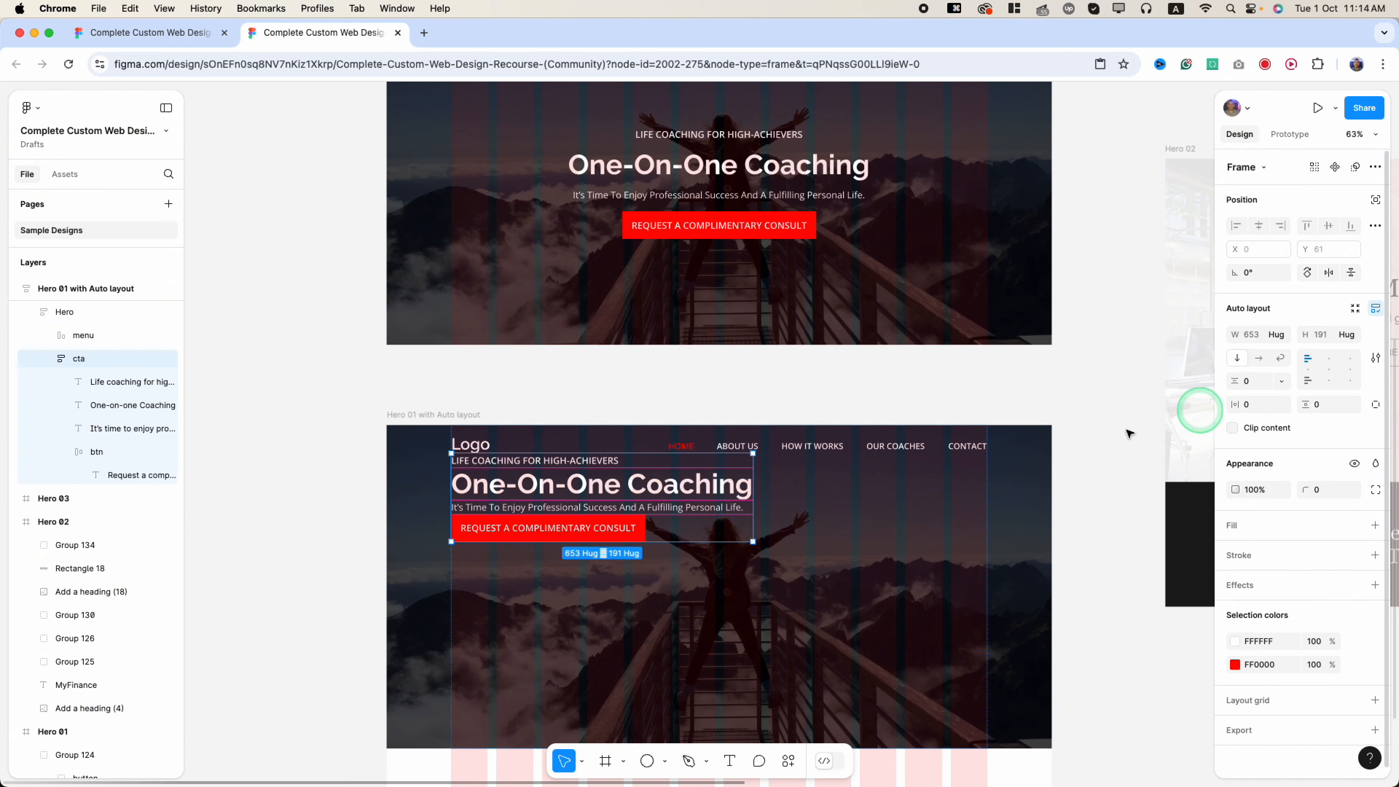
{"action": "left_click", "coordinate": [1328, 370]}
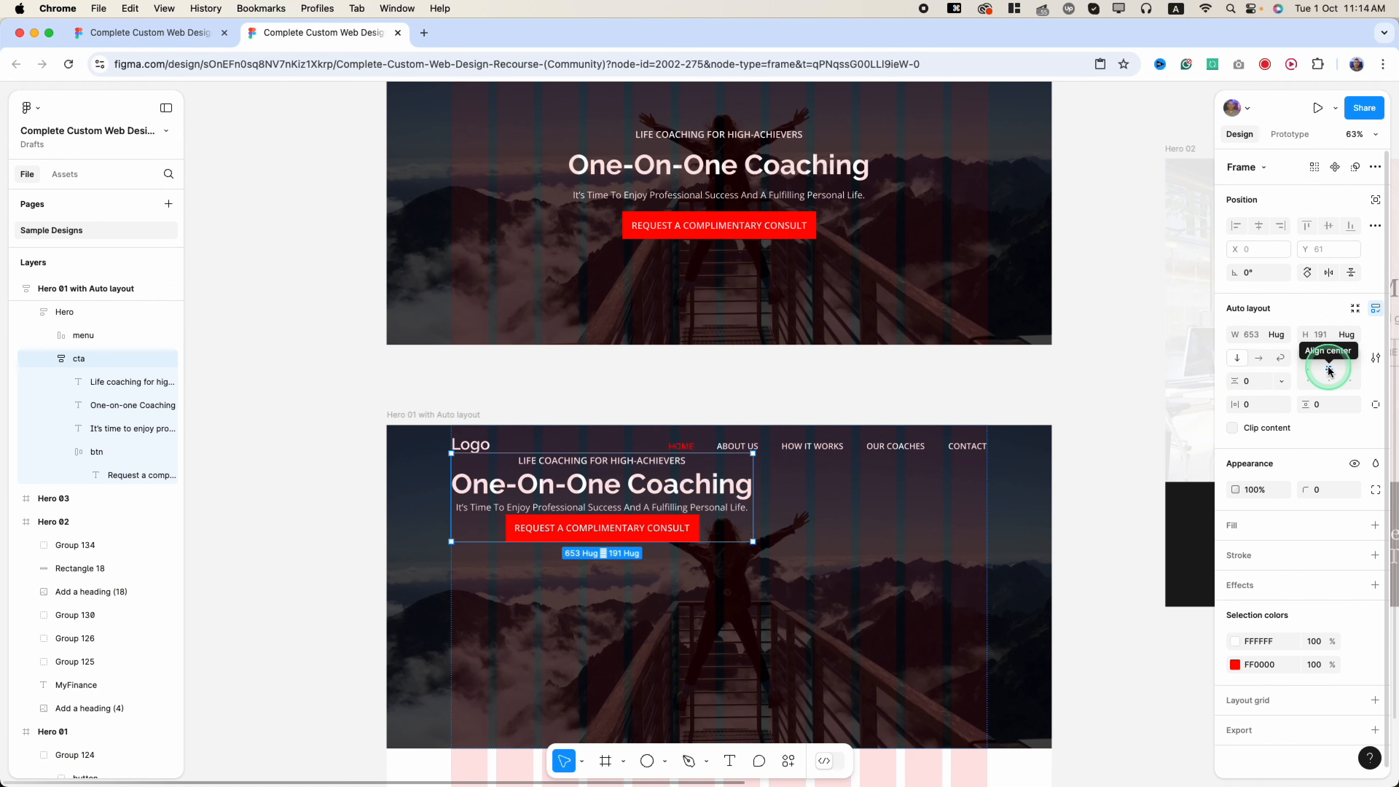
{"action": "scroll", "coordinate": [821, 570], "scroll_direction": "down", "scroll_amount": 3}
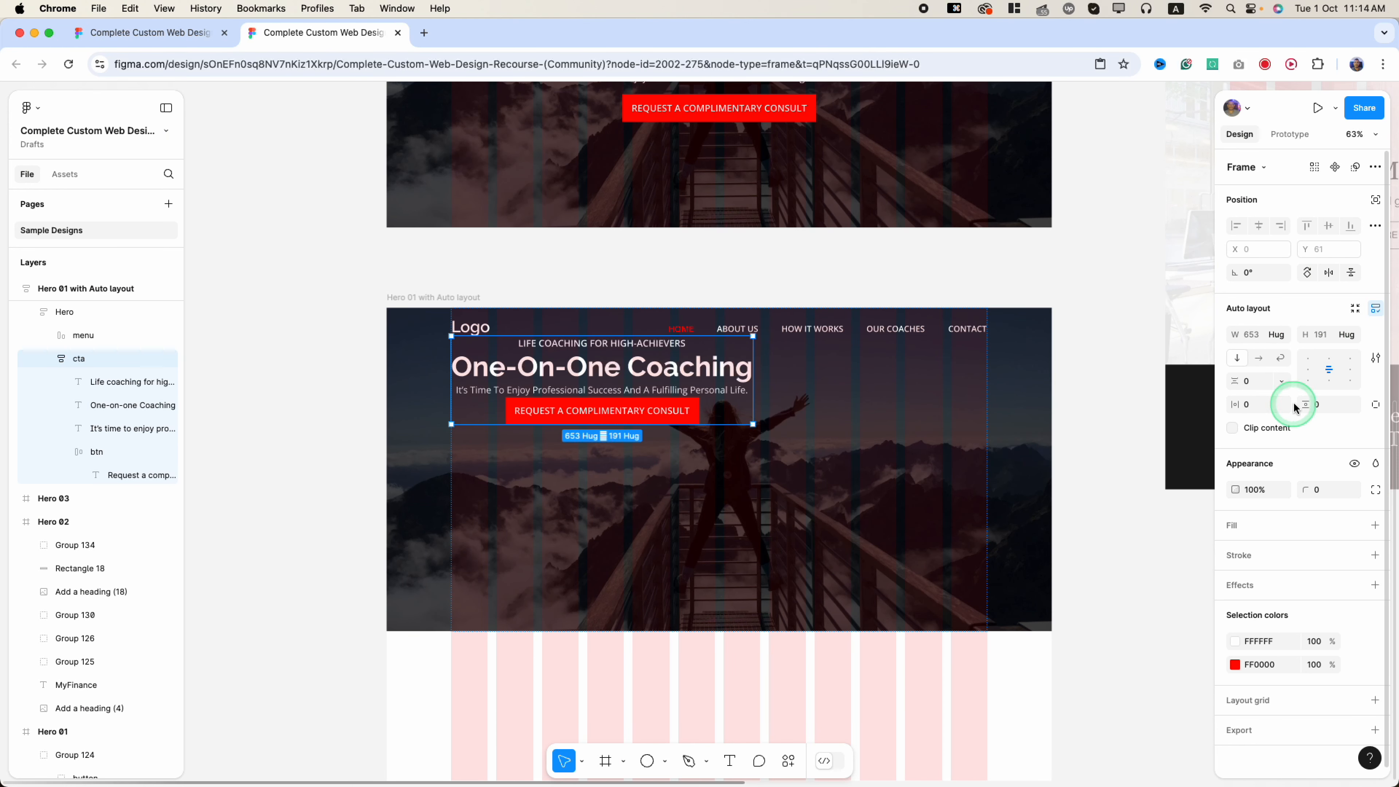
- Set the cta frame's width and height to Fill container
{"action": "left_click", "coordinate": [1280, 337]}
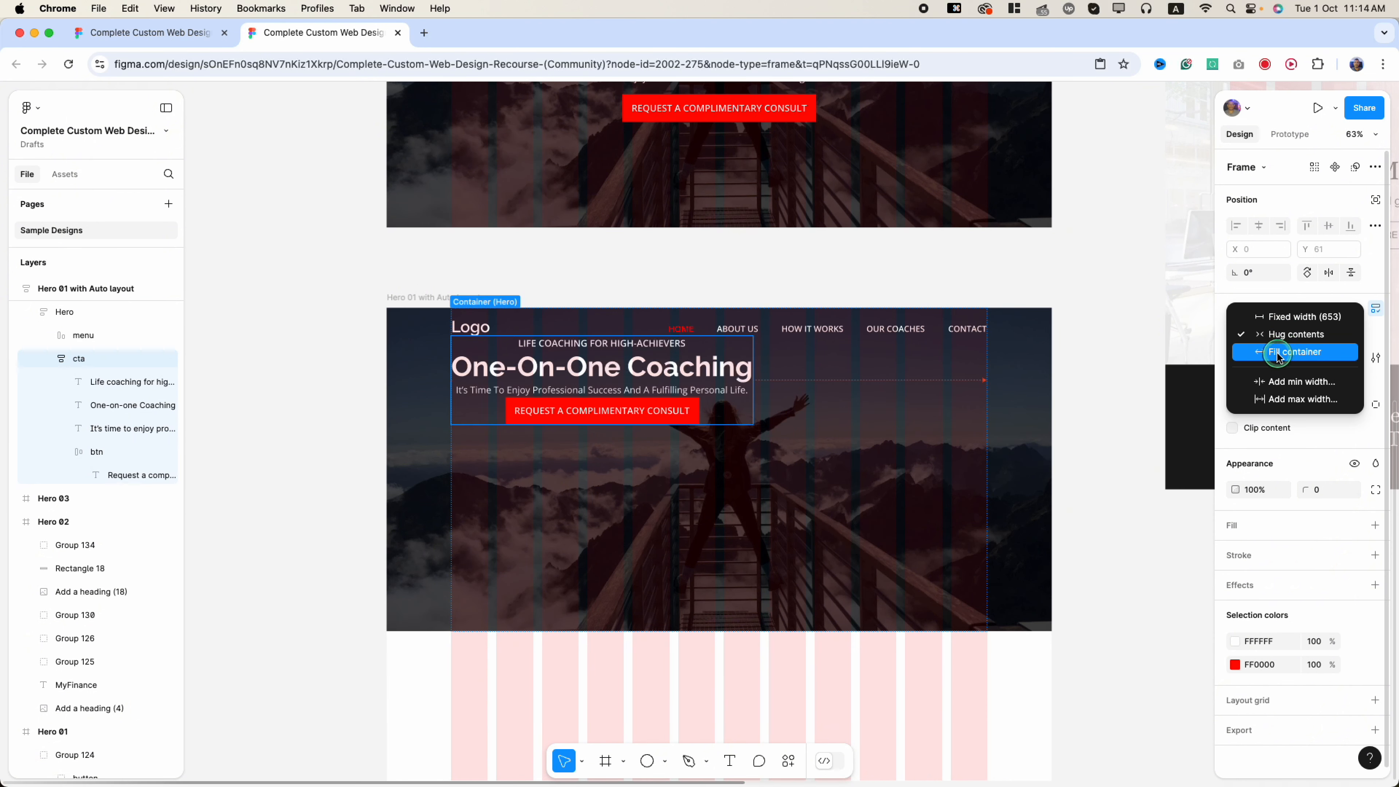
{"action": "left_click", "coordinate": [1279, 354]}
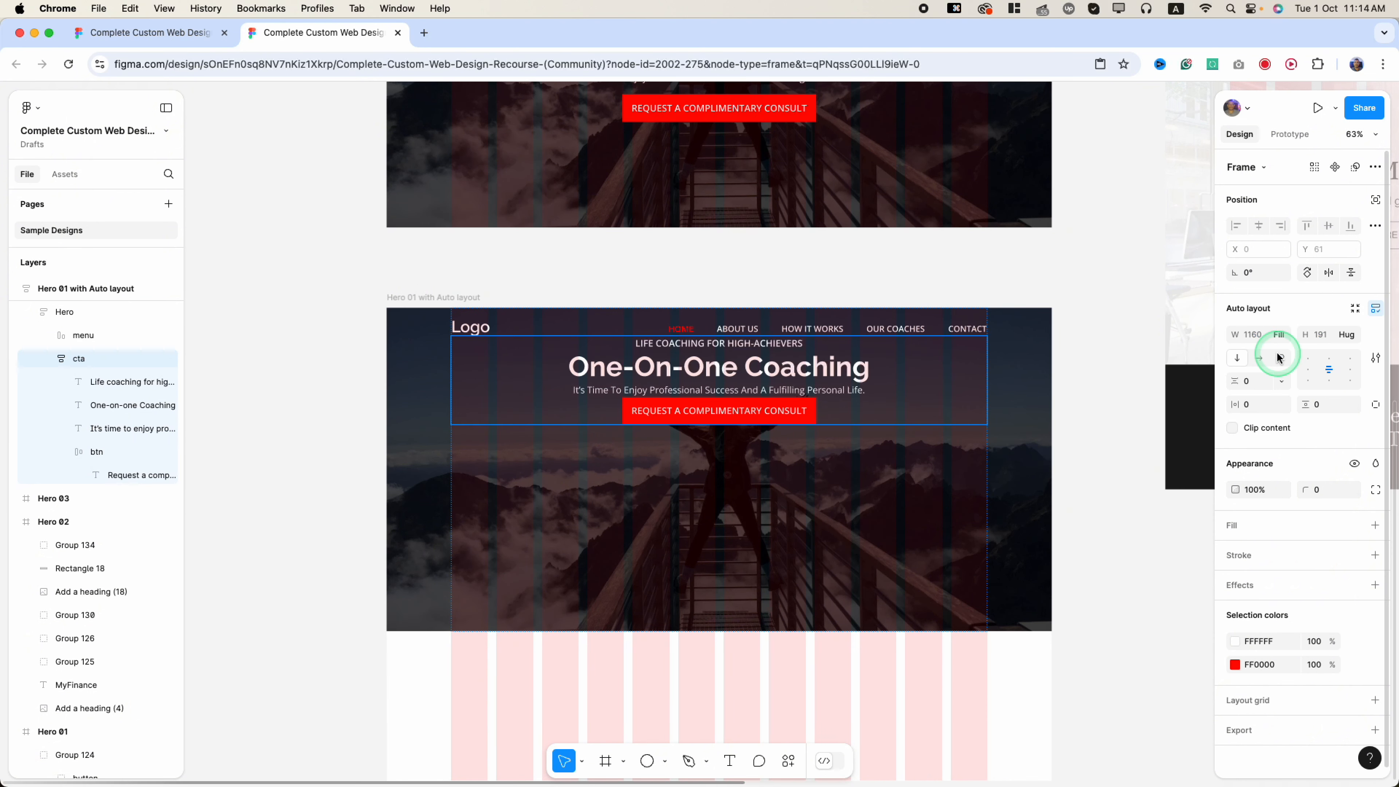
{"action": "left_click", "coordinate": [1349, 335]}
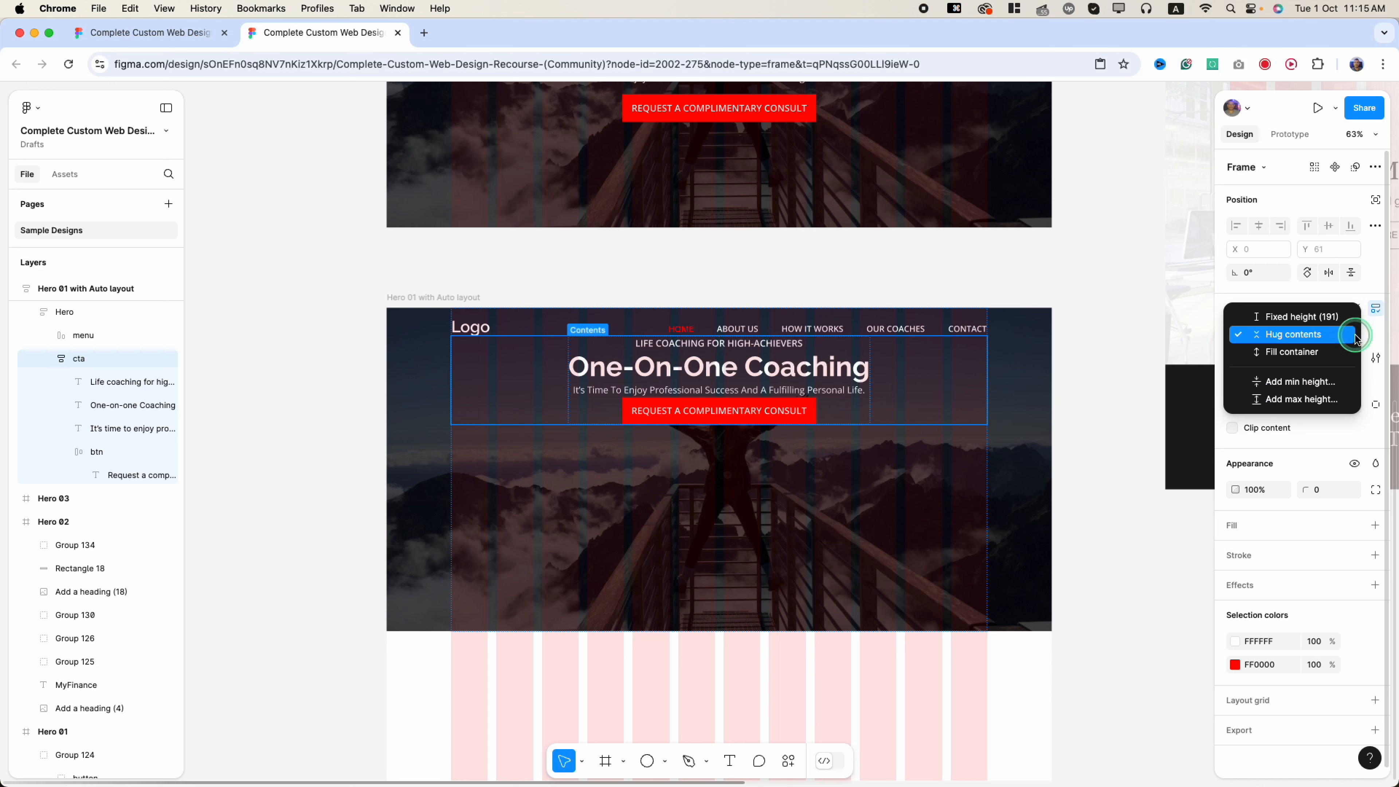
{"action": "left_click", "coordinate": [1289, 352]}
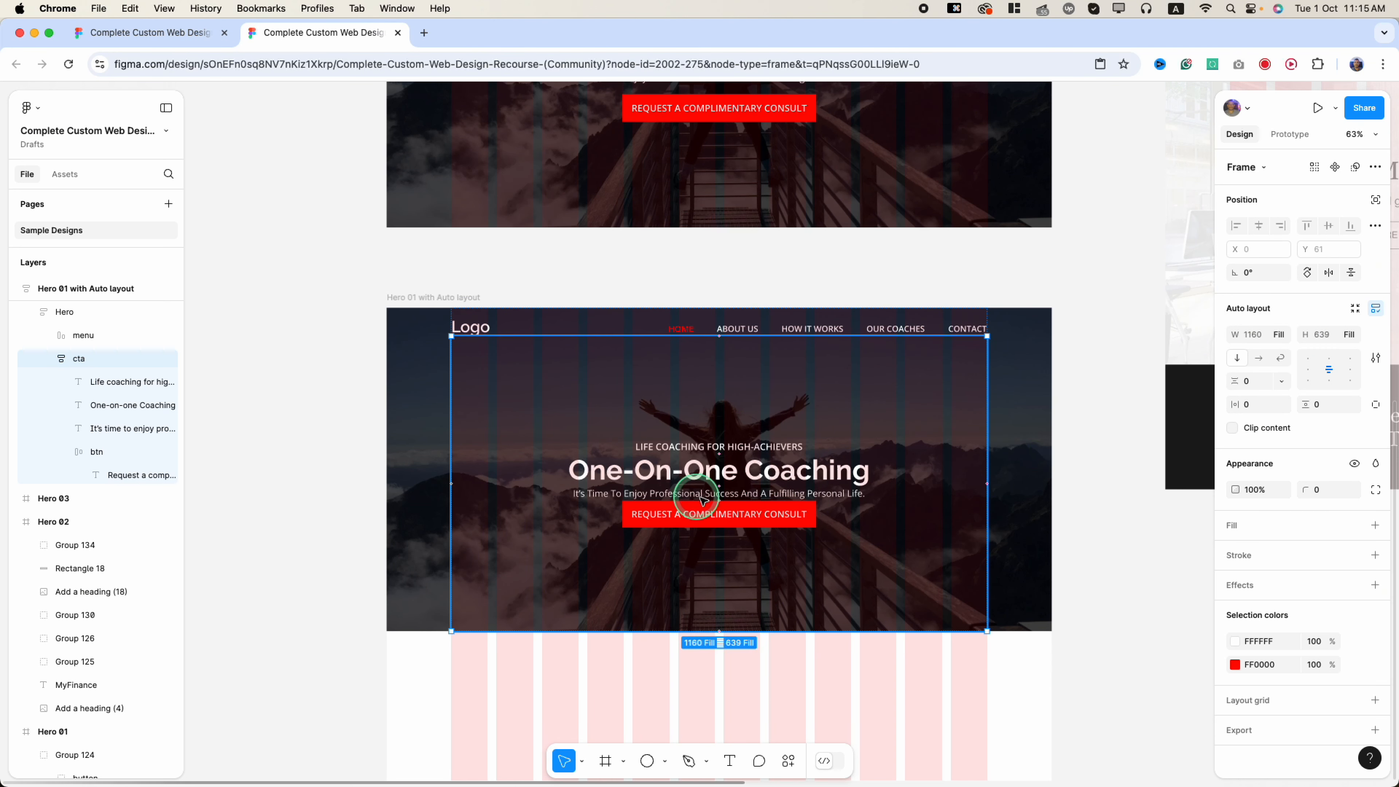
- Give the cta frame a 20 gap between its items
{"action": "left_click", "coordinate": [715, 448]}
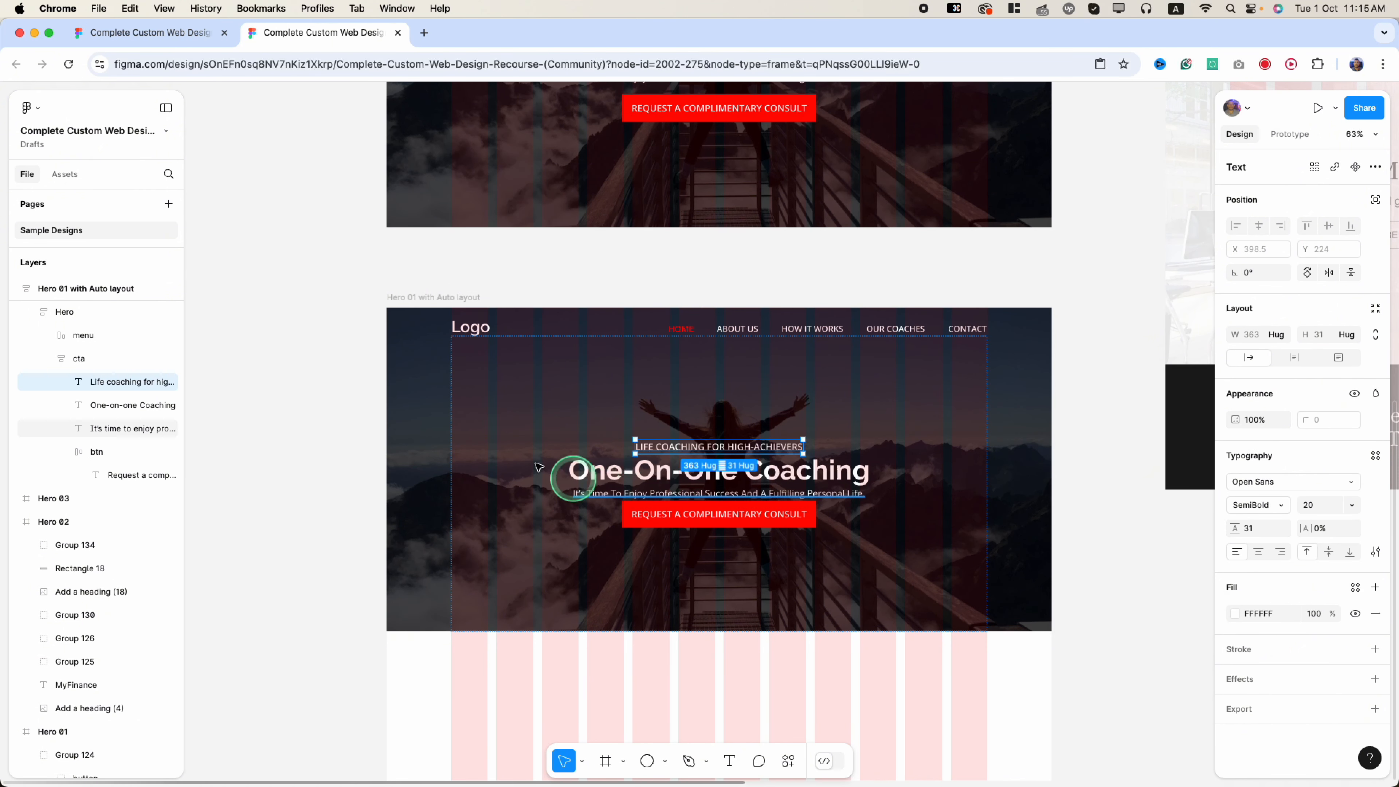
{"action": "left_click", "coordinate": [97, 360]}
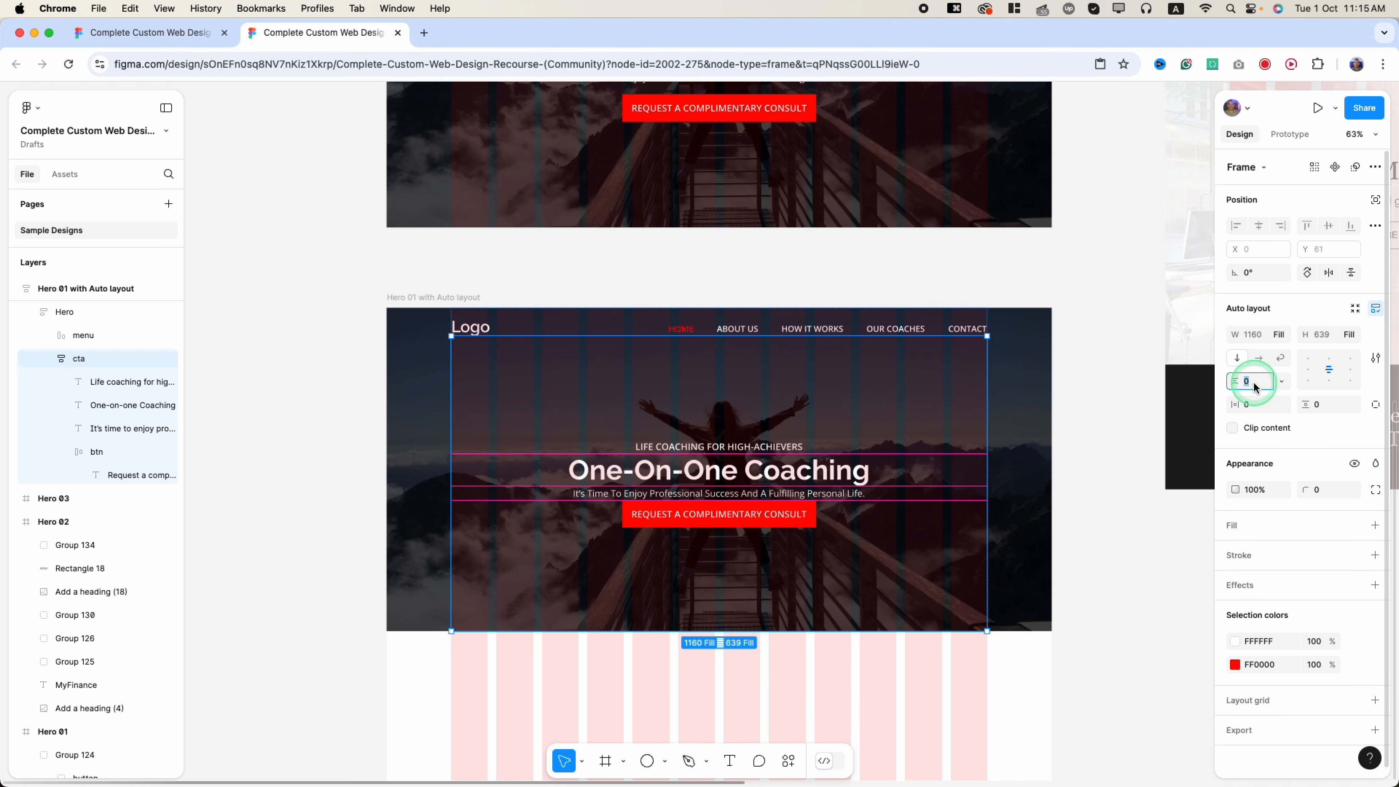
{"action": "key", "text": "Return"}
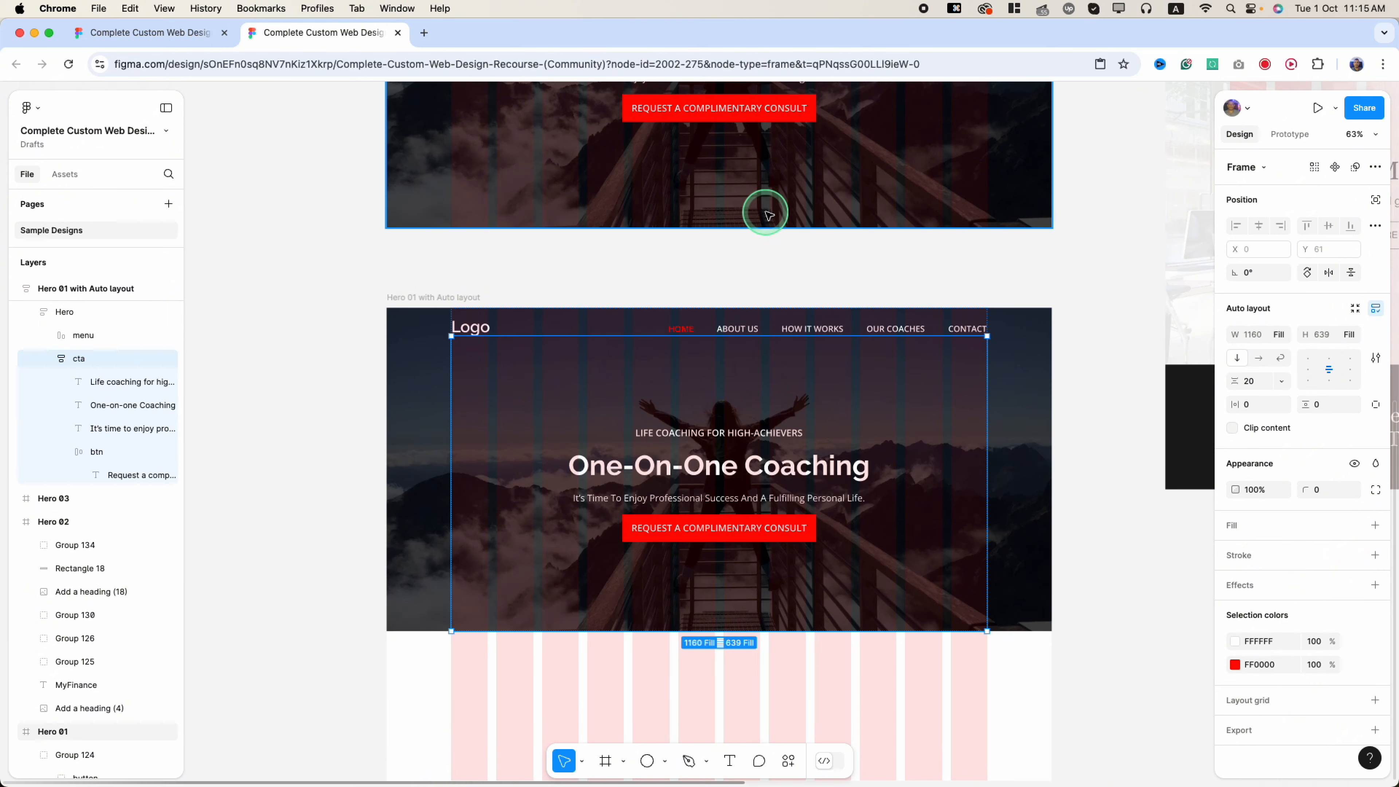
{"action": "scroll", "coordinate": [739, 220], "scroll_direction": "up", "scroll_amount": 5}
{"action": "left_click", "coordinate": [723, 270]}
- Wrap the subtitle, heading and tagline in their own auto-layout frame with a 10 gap
{"action": "left_click", "coordinate": [716, 274]}
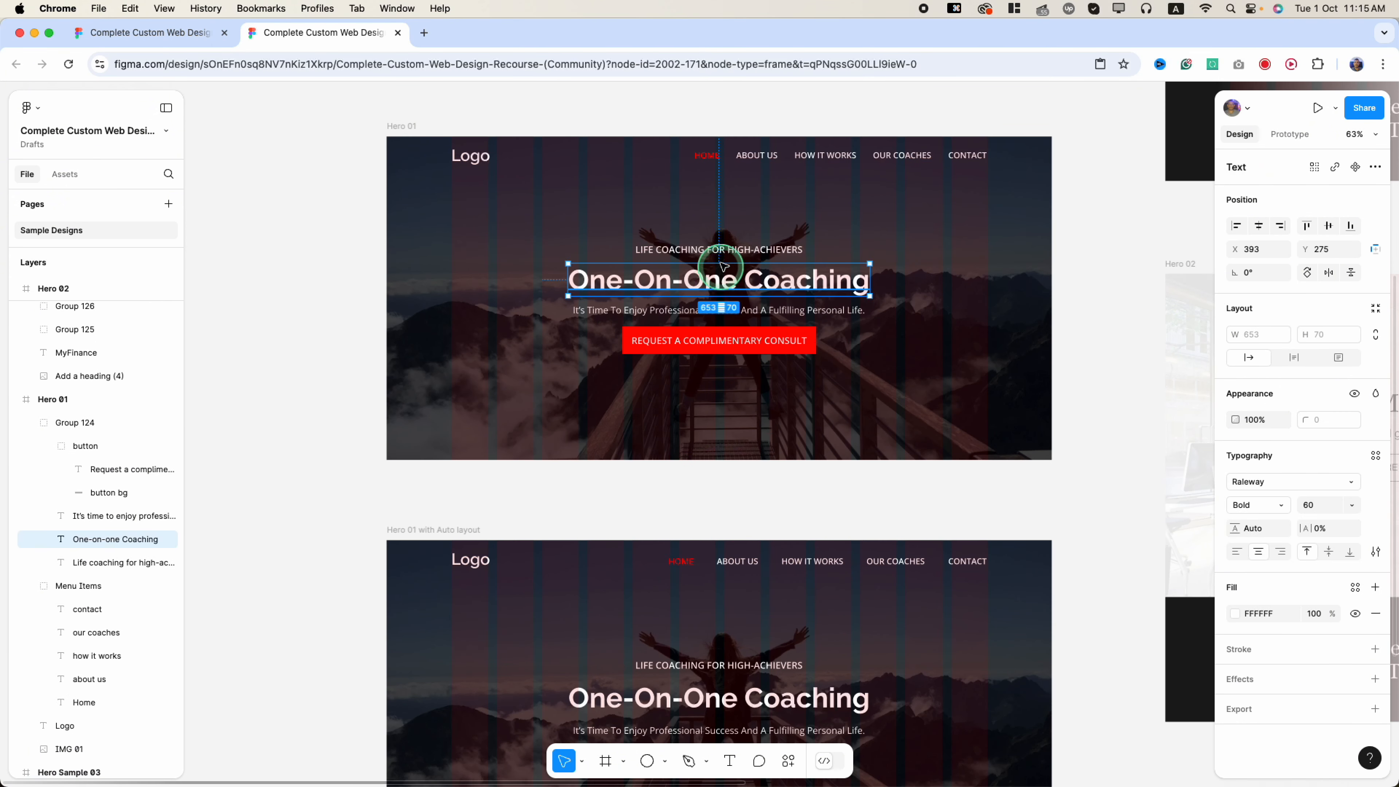
{"action": "scroll", "coordinate": [733, 429], "scroll_direction": "down", "scroll_amount": 5}
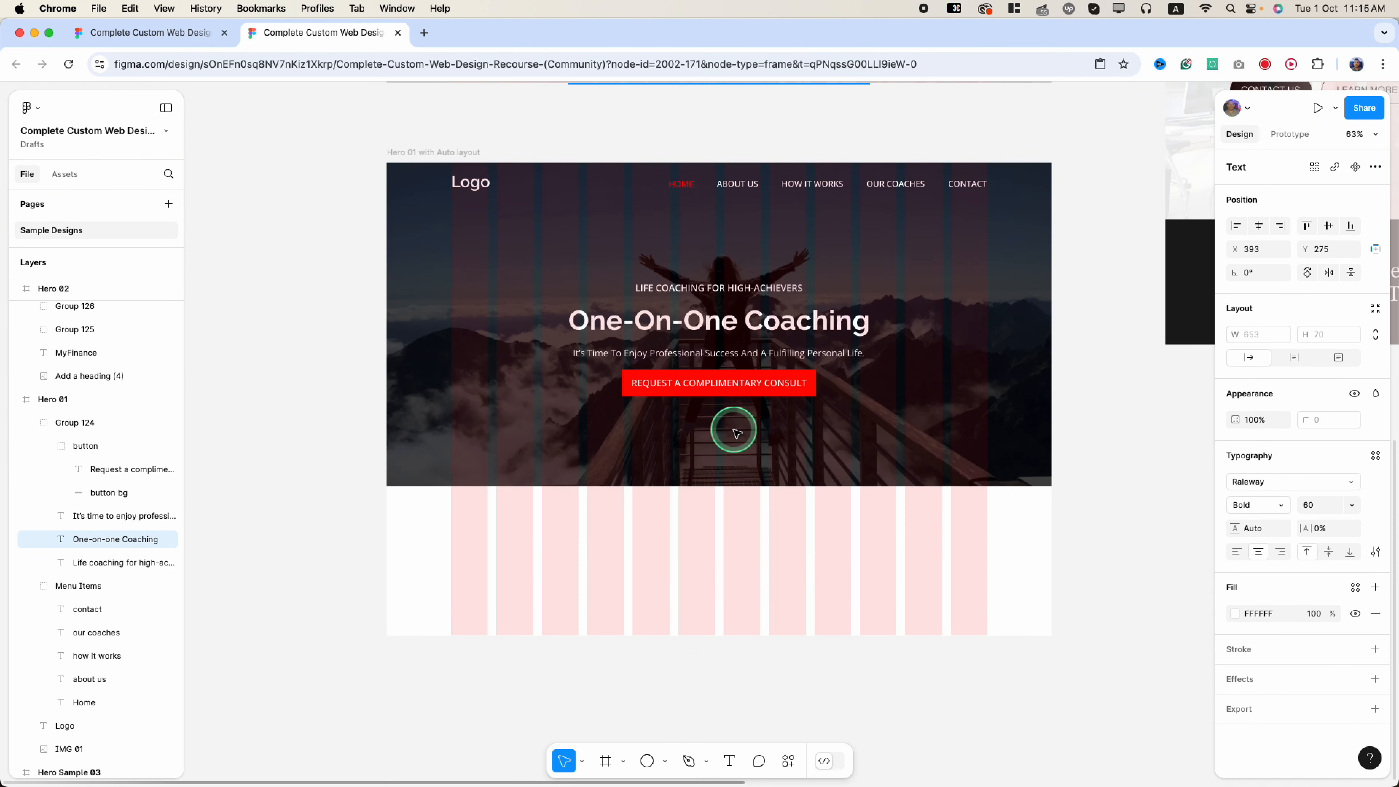
{"action": "left_click", "coordinate": [727, 358]}
{"action": "left_click", "coordinate": [727, 355]}
{"action": "left_click", "coordinate": [716, 317], "text": "shift"}
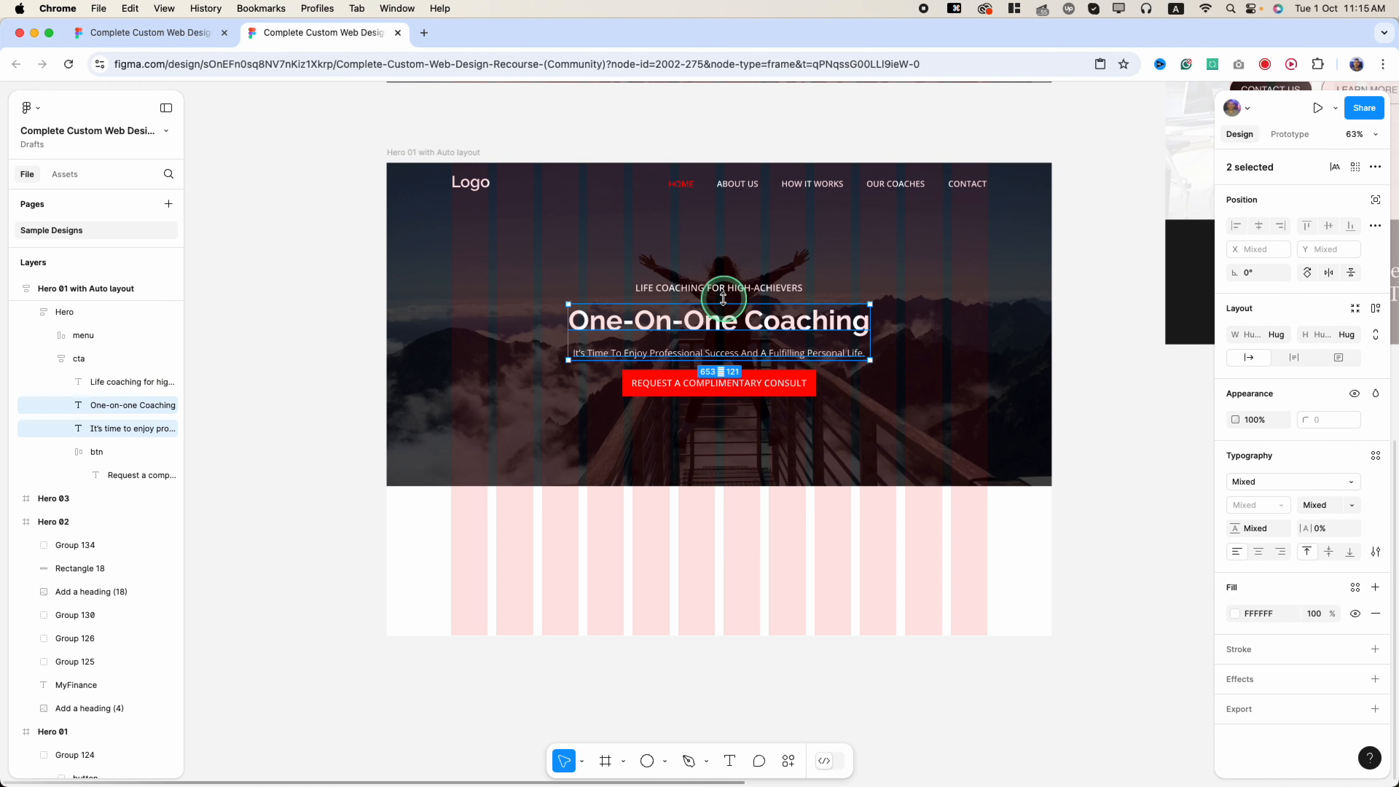
{"action": "left_click", "coordinate": [728, 292], "text": "shift"}
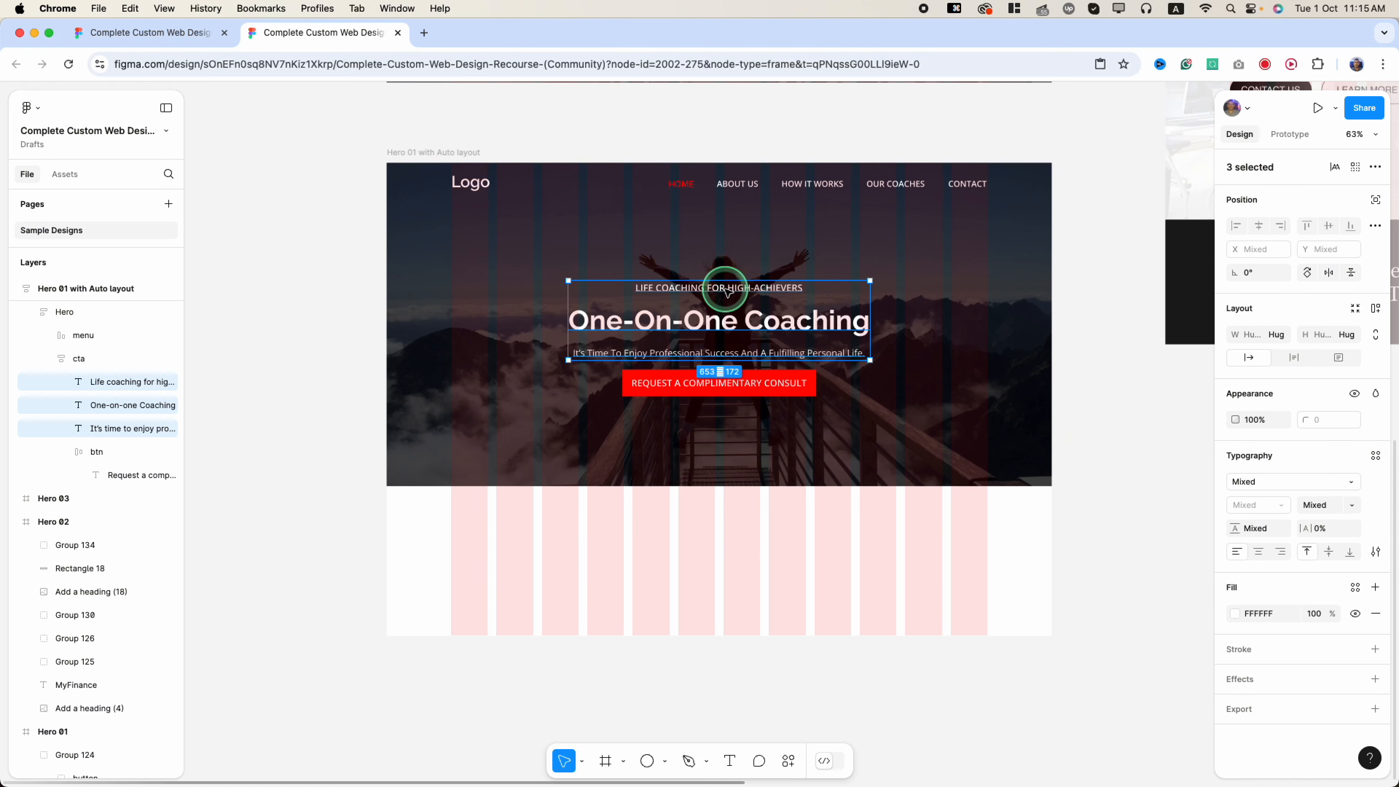
{"action": "key", "text": "shift+a"}
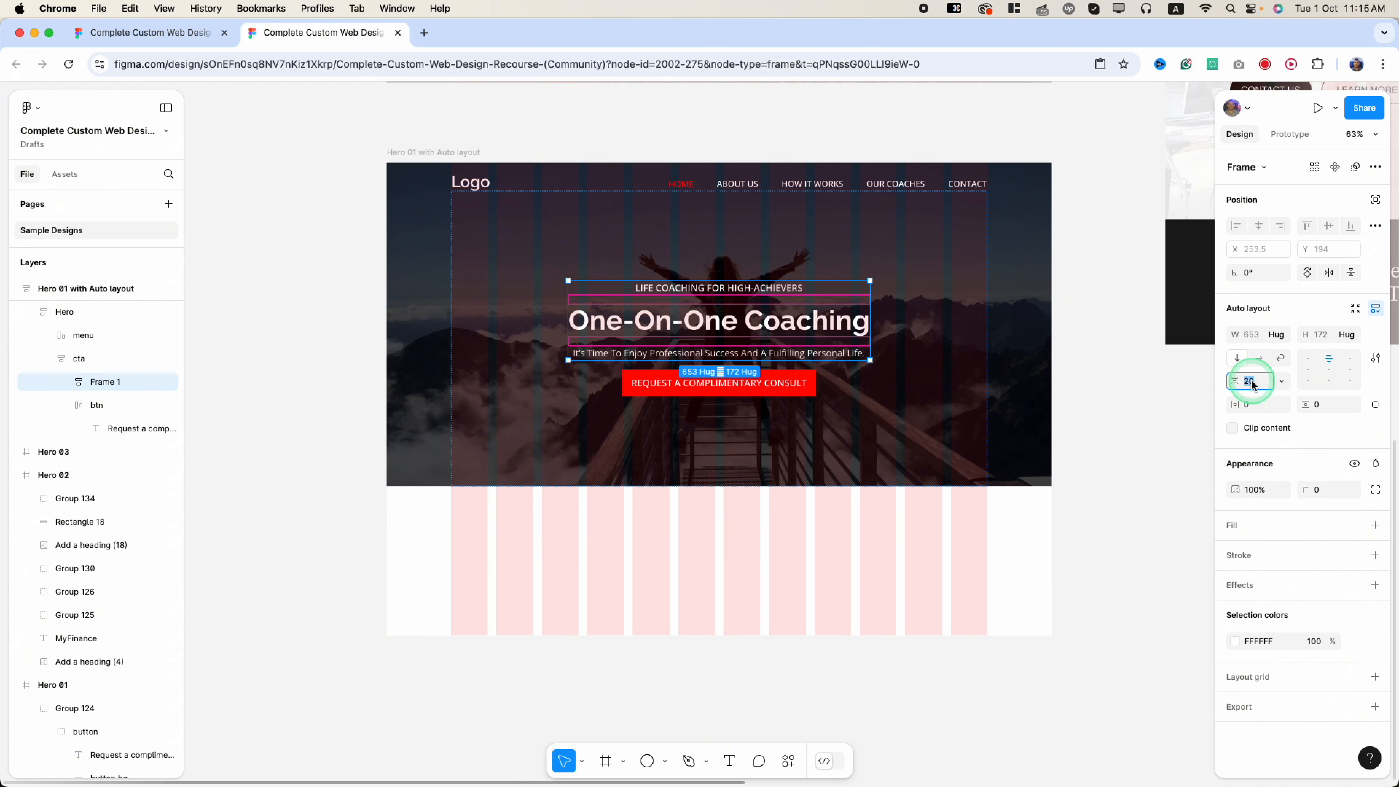
{"action": "type", "text": "0"}
{"action": "key", "text": "Return"}
- Drag the auto-layout hero frame's bottom edge up to make it 1440×700
{"action": "left_click", "coordinate": [862, 609]}
{"action": "scroll", "coordinate": [862, 609], "scroll_direction": "up", "scroll_amount": 5}
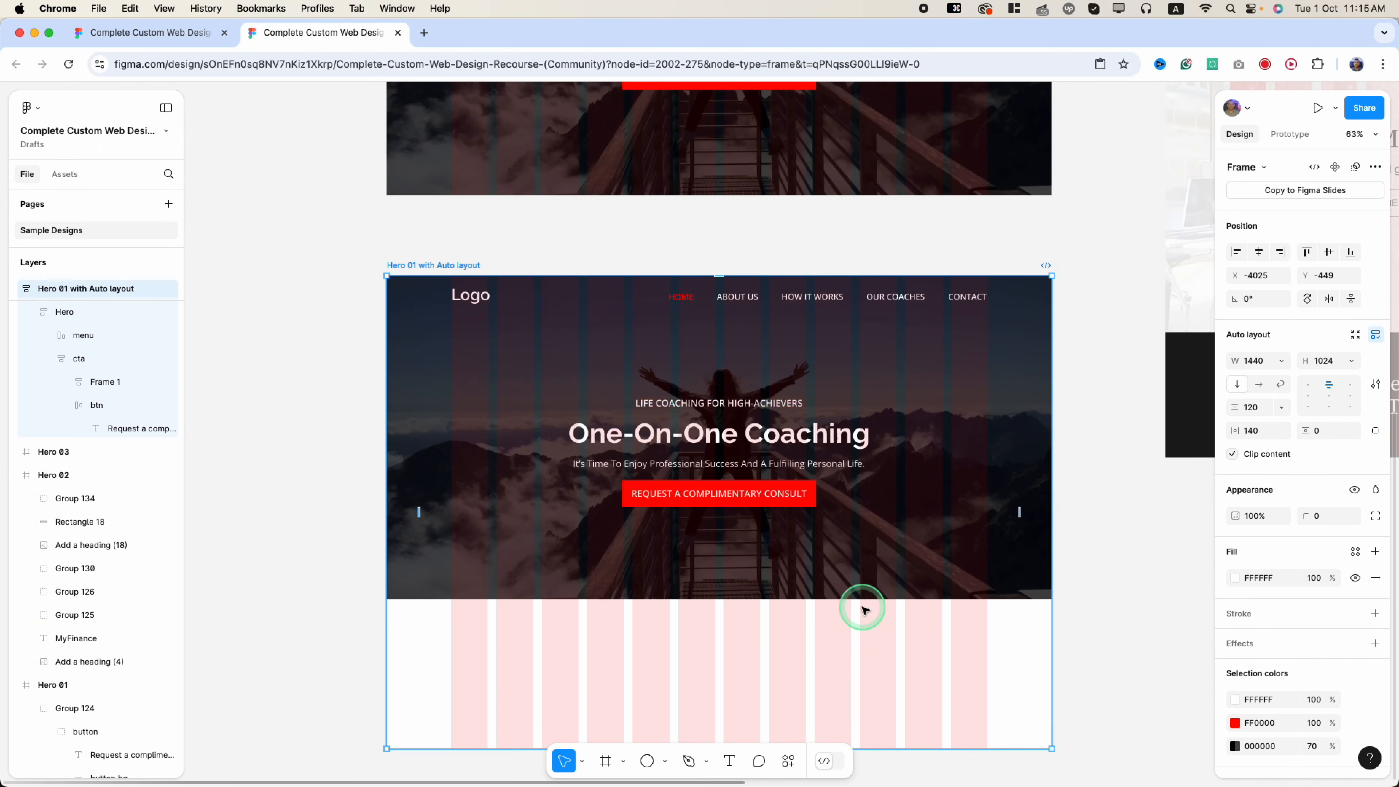
{"action": "scroll", "coordinate": [862, 606], "scroll_direction": "down", "scroll_amount": 3}
{"action": "scroll", "coordinate": [815, 584], "scroll_direction": "down", "scroll_amount": 3}
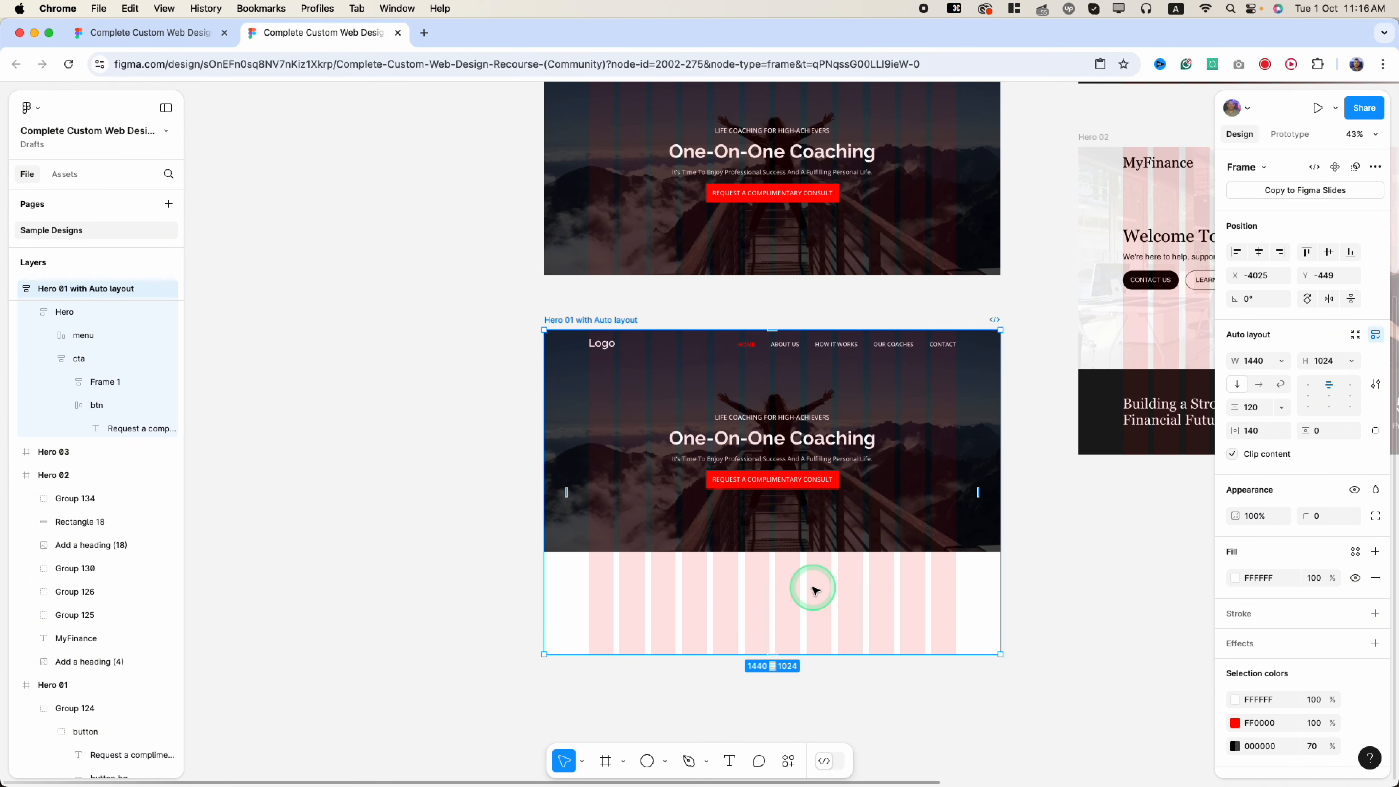
{"action": "scroll", "coordinate": [796, 342], "scroll_direction": "up", "scroll_amount": 1}
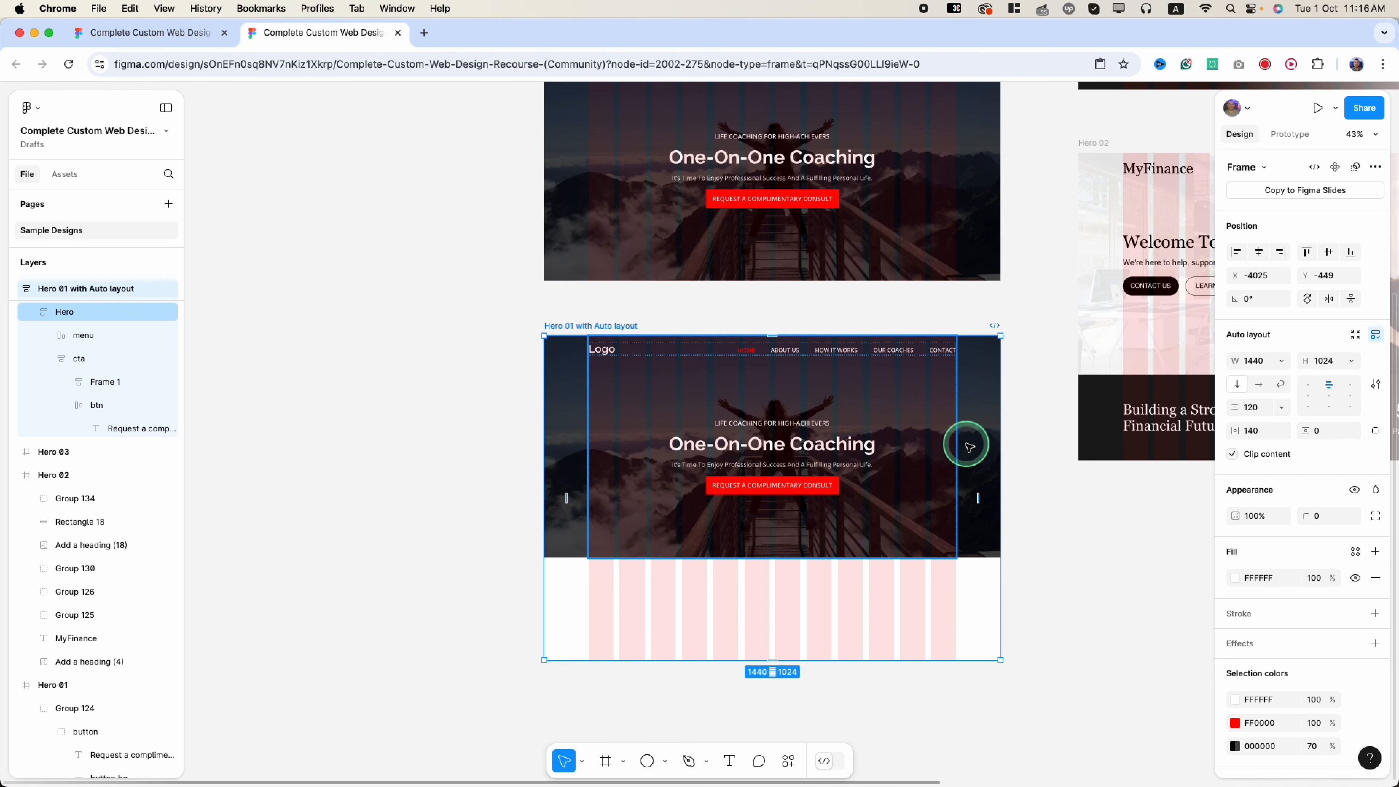
{"action": "left_click", "coordinate": [842, 654]}
{"action": "scroll", "coordinate": [842, 654], "scroll_direction": "down", "scroll_amount": 2}
{"action": "scroll", "coordinate": [843, 655], "scroll_direction": "right", "scroll_amount": 5}
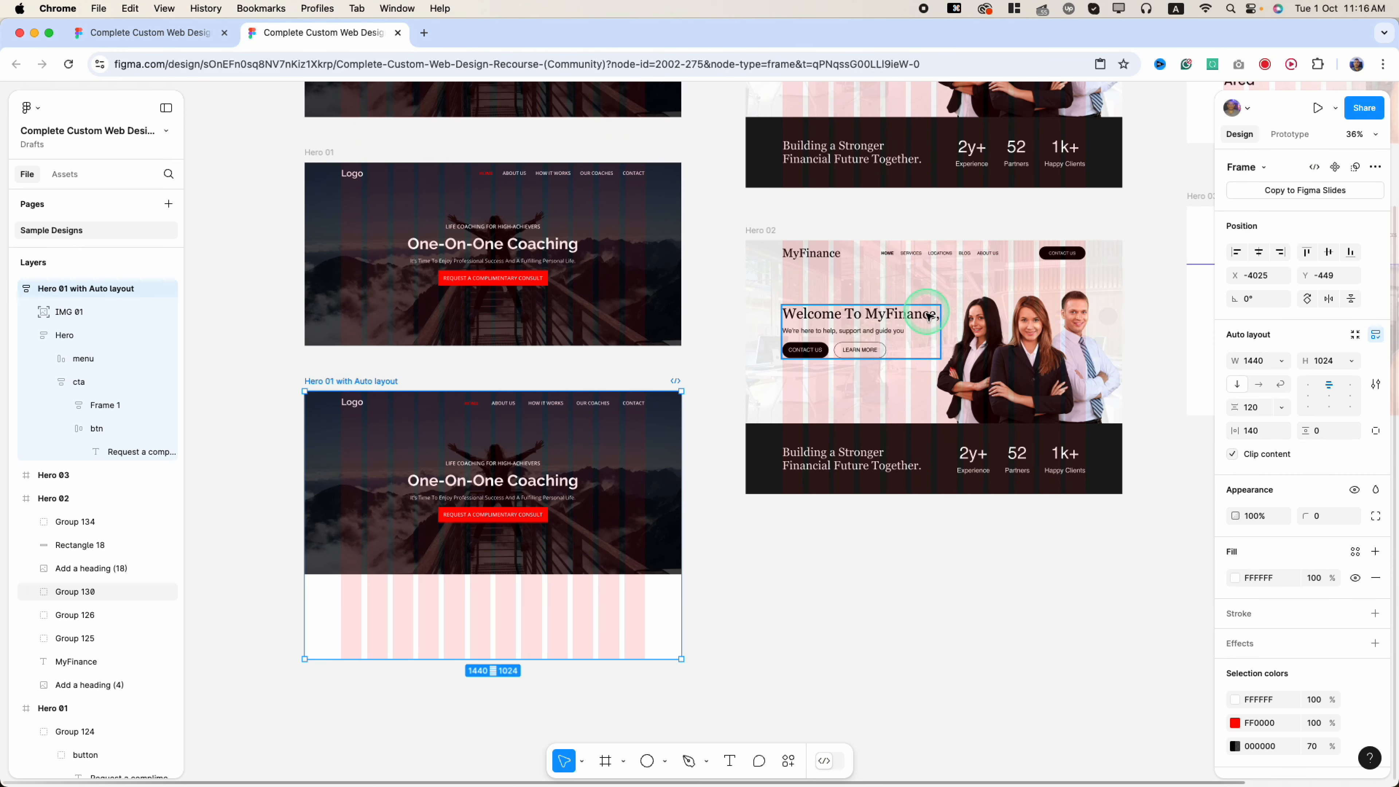
{"action": "scroll", "coordinate": [513, 660], "scroll_direction": "up", "scroll_amount": 1}
{"action": "left_click_drag", "start_coordinate": [512, 662], "coordinate": [520, 580]}
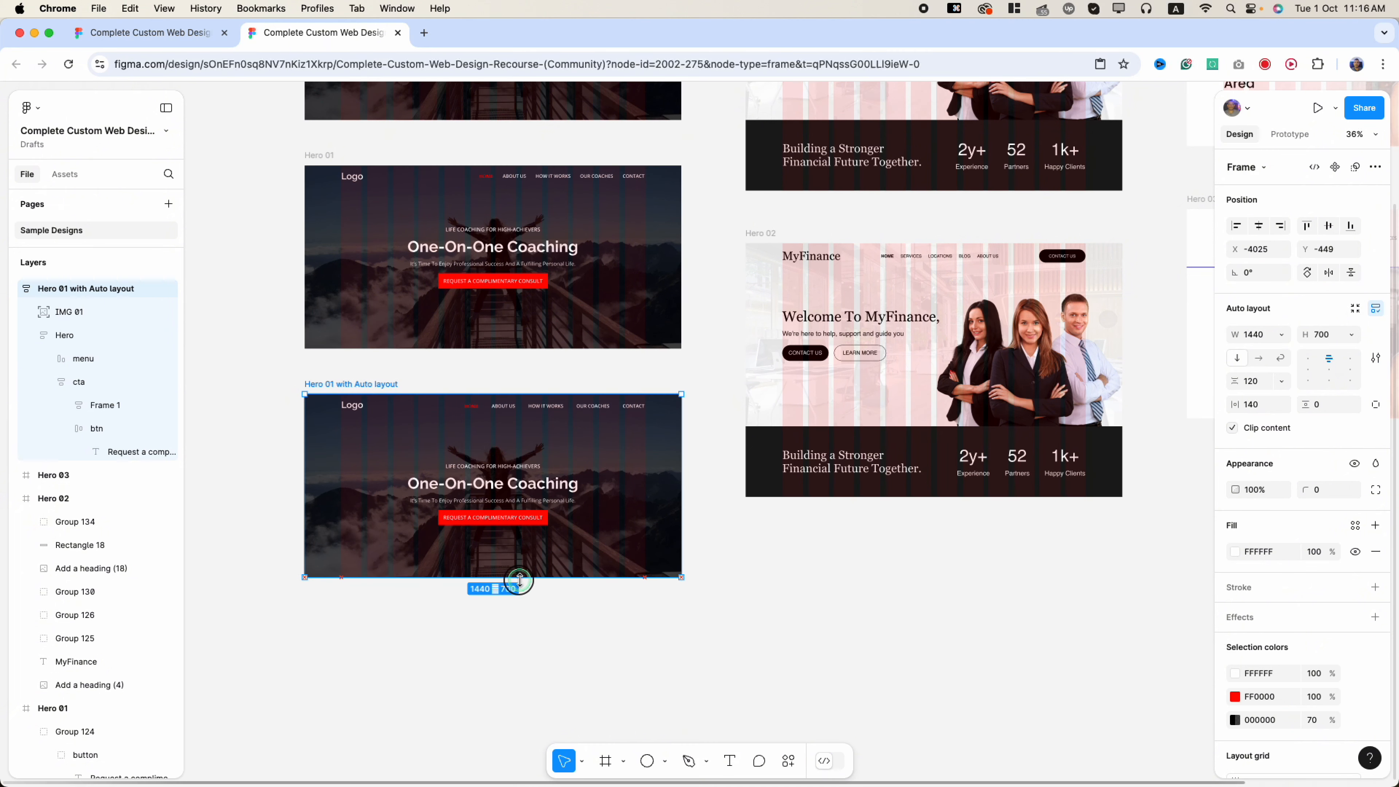
- Present the Hero 01 with Auto layout frame as a prototype
{"action": "left_click", "coordinate": [652, 667]}
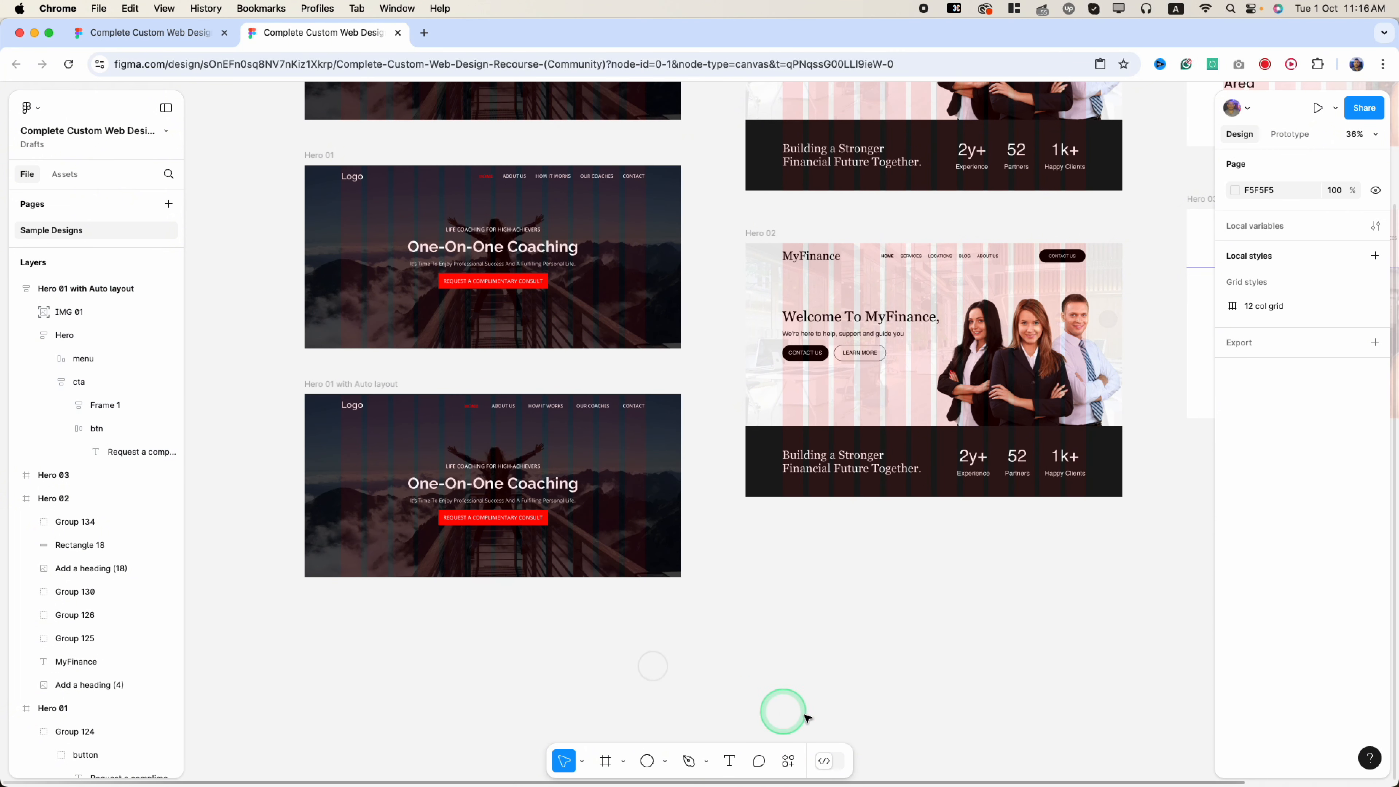
{"action": "left_click", "coordinate": [351, 383]}
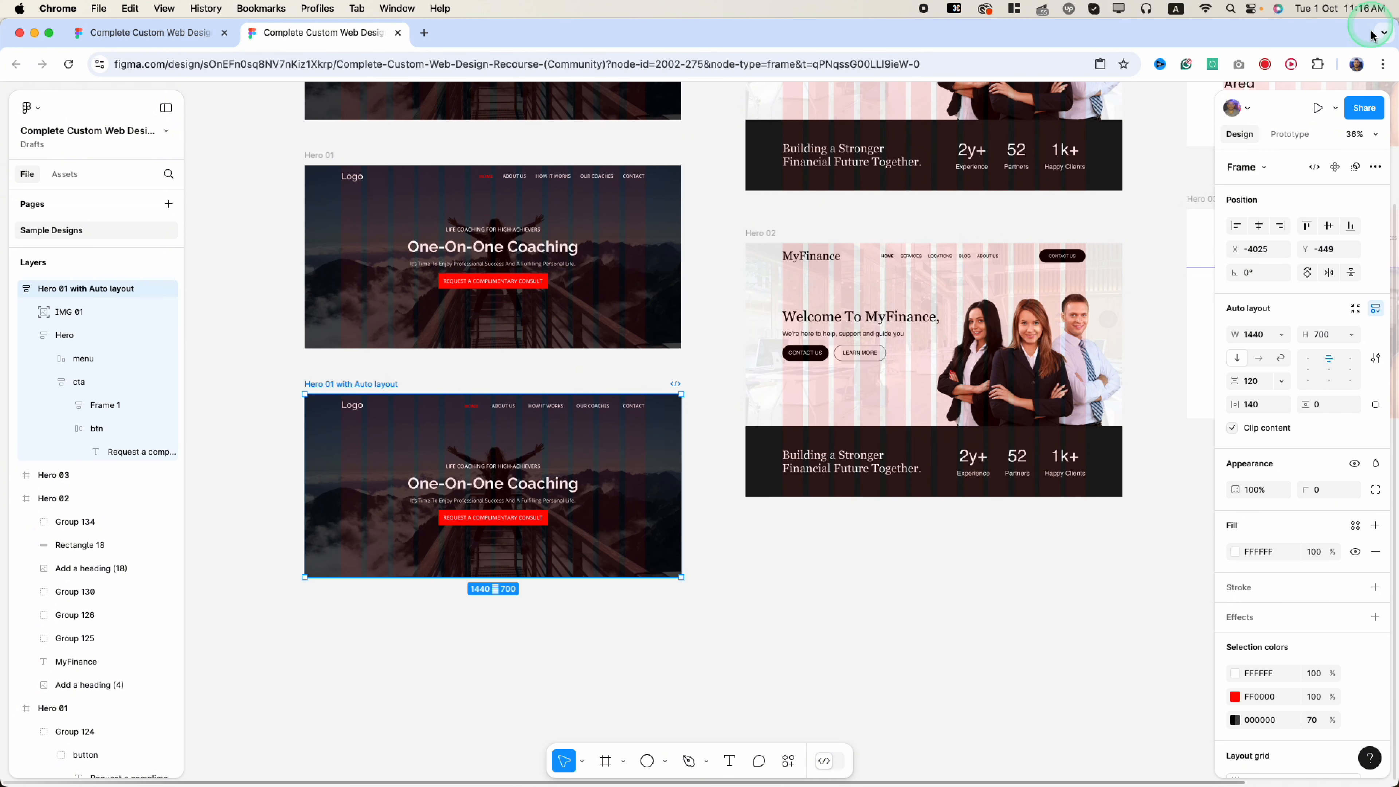
{"action": "left_click", "coordinate": [1315, 107]}
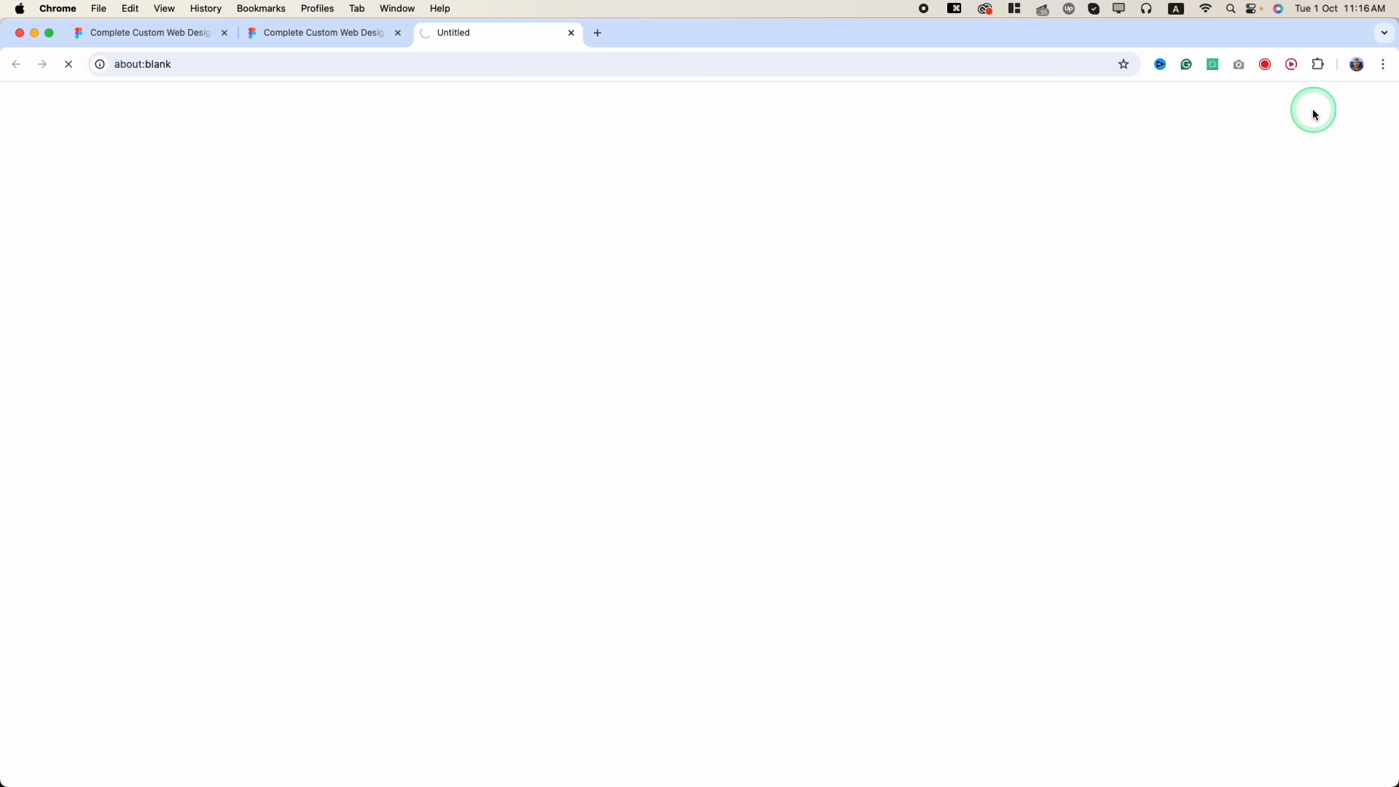